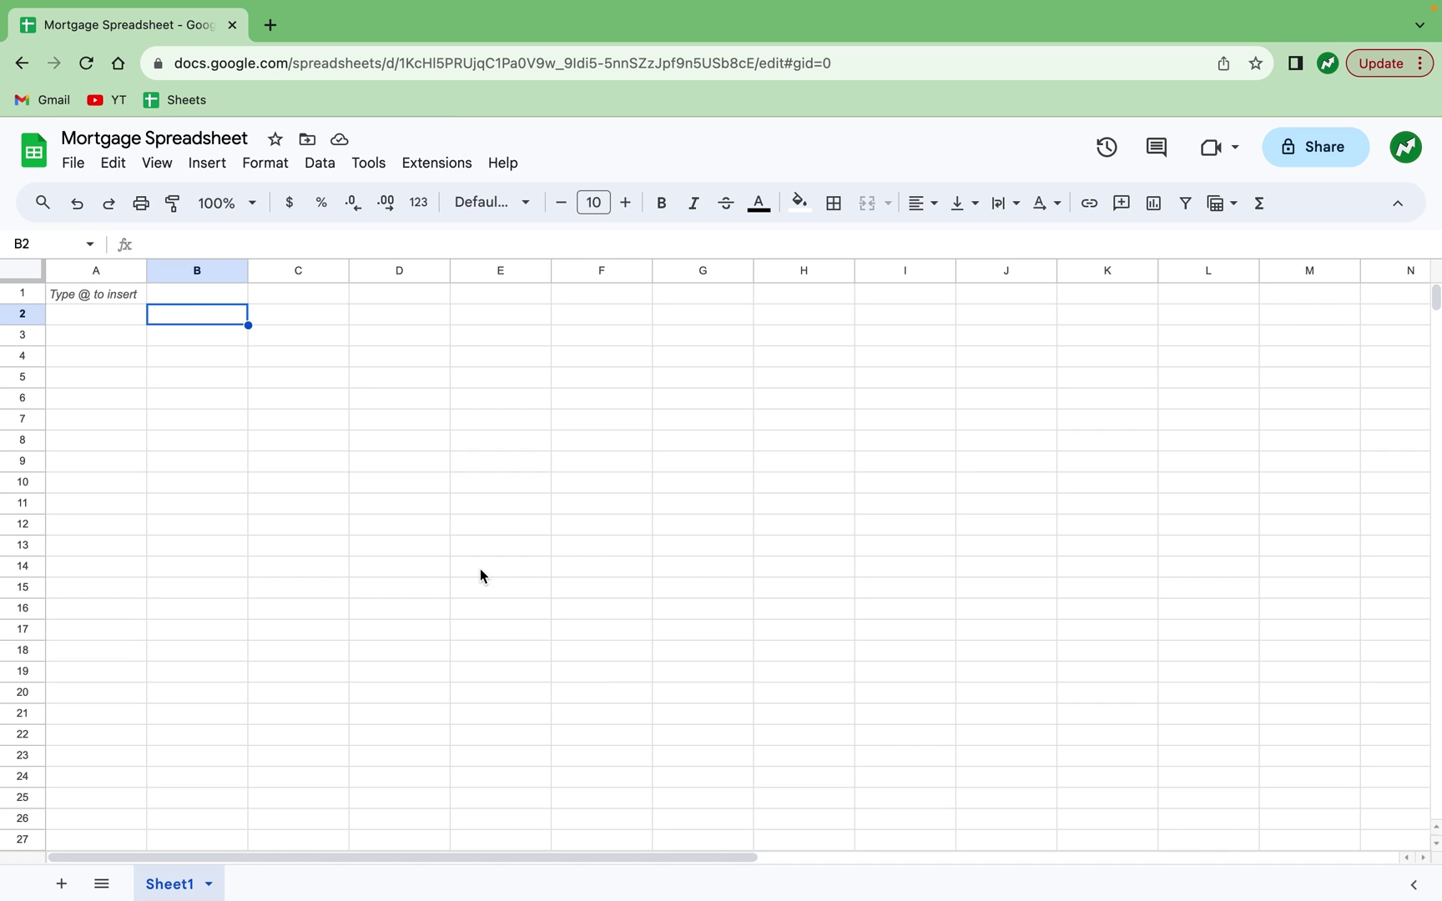
Enter Loan Amount, Rate, Periods (yrs), Periods (mo's) and Monthly Pmt into cells B2 through B6.
left_click(193, 318)
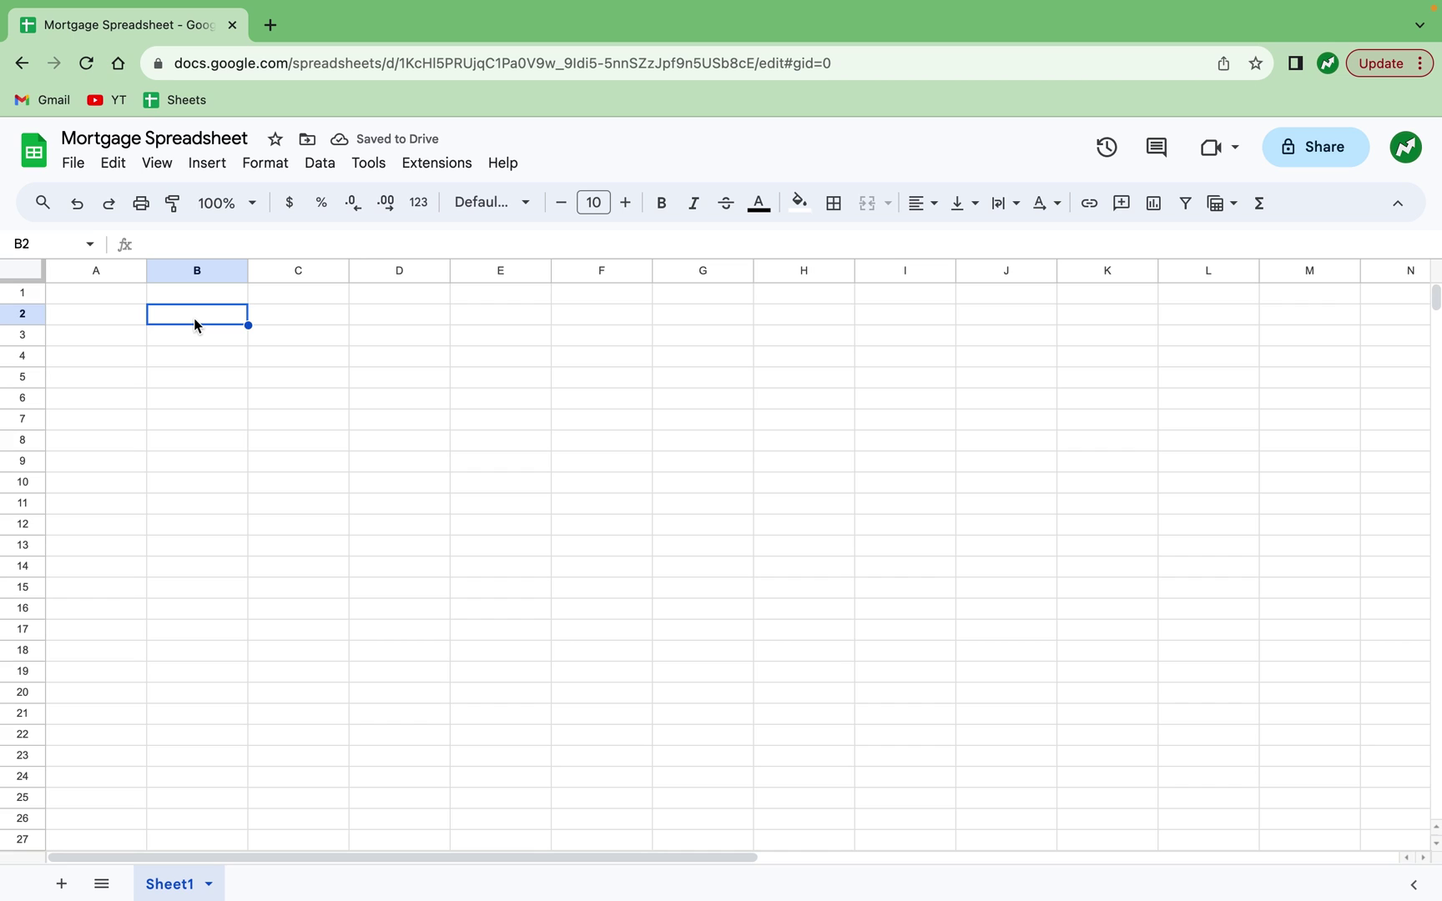
type("Loan Amount")
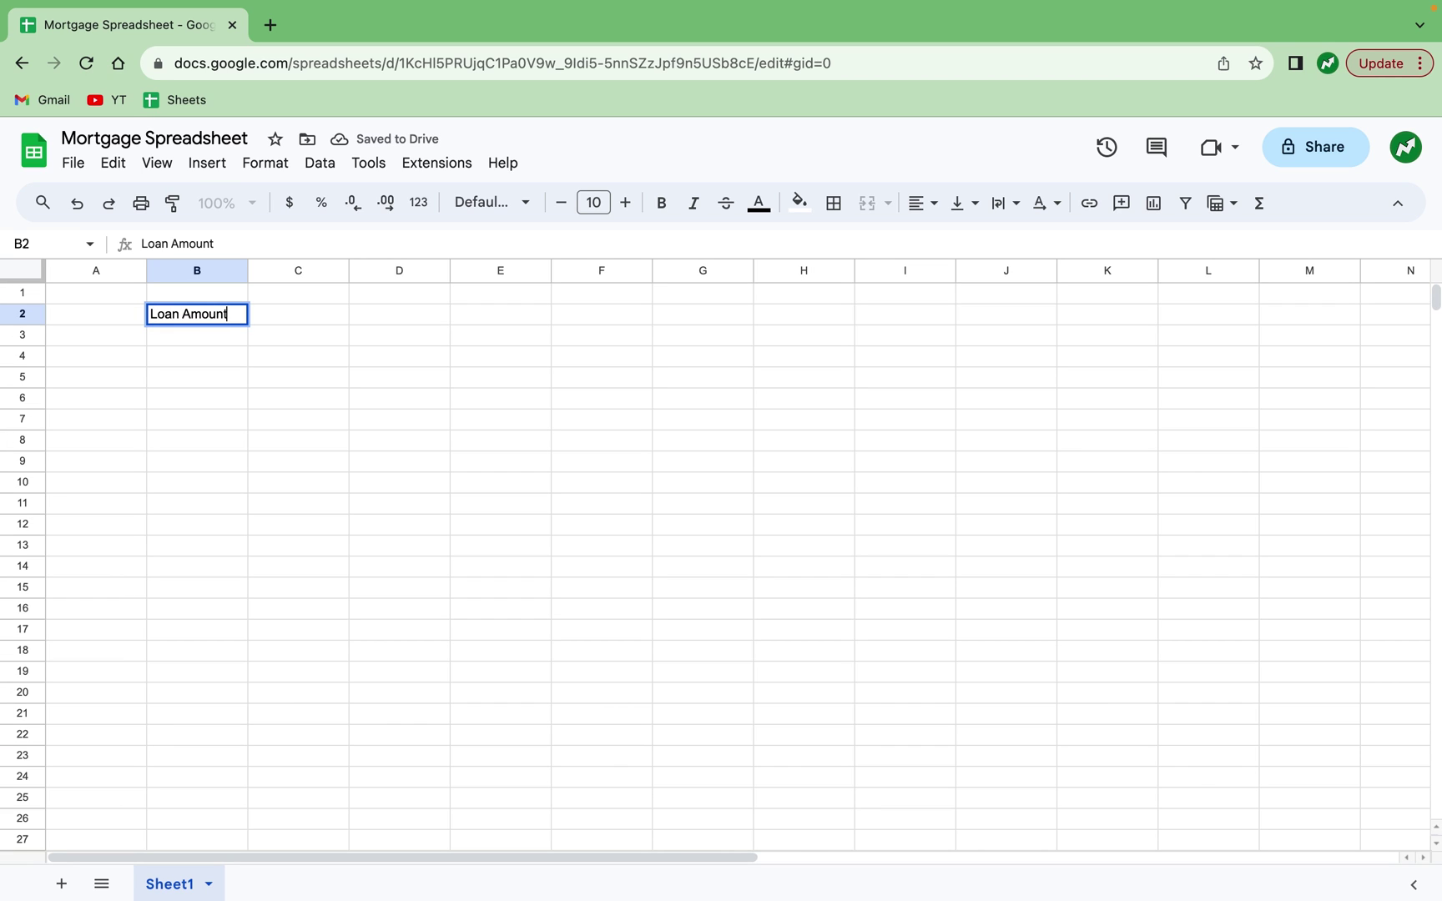
key("Return")
type("Rate")
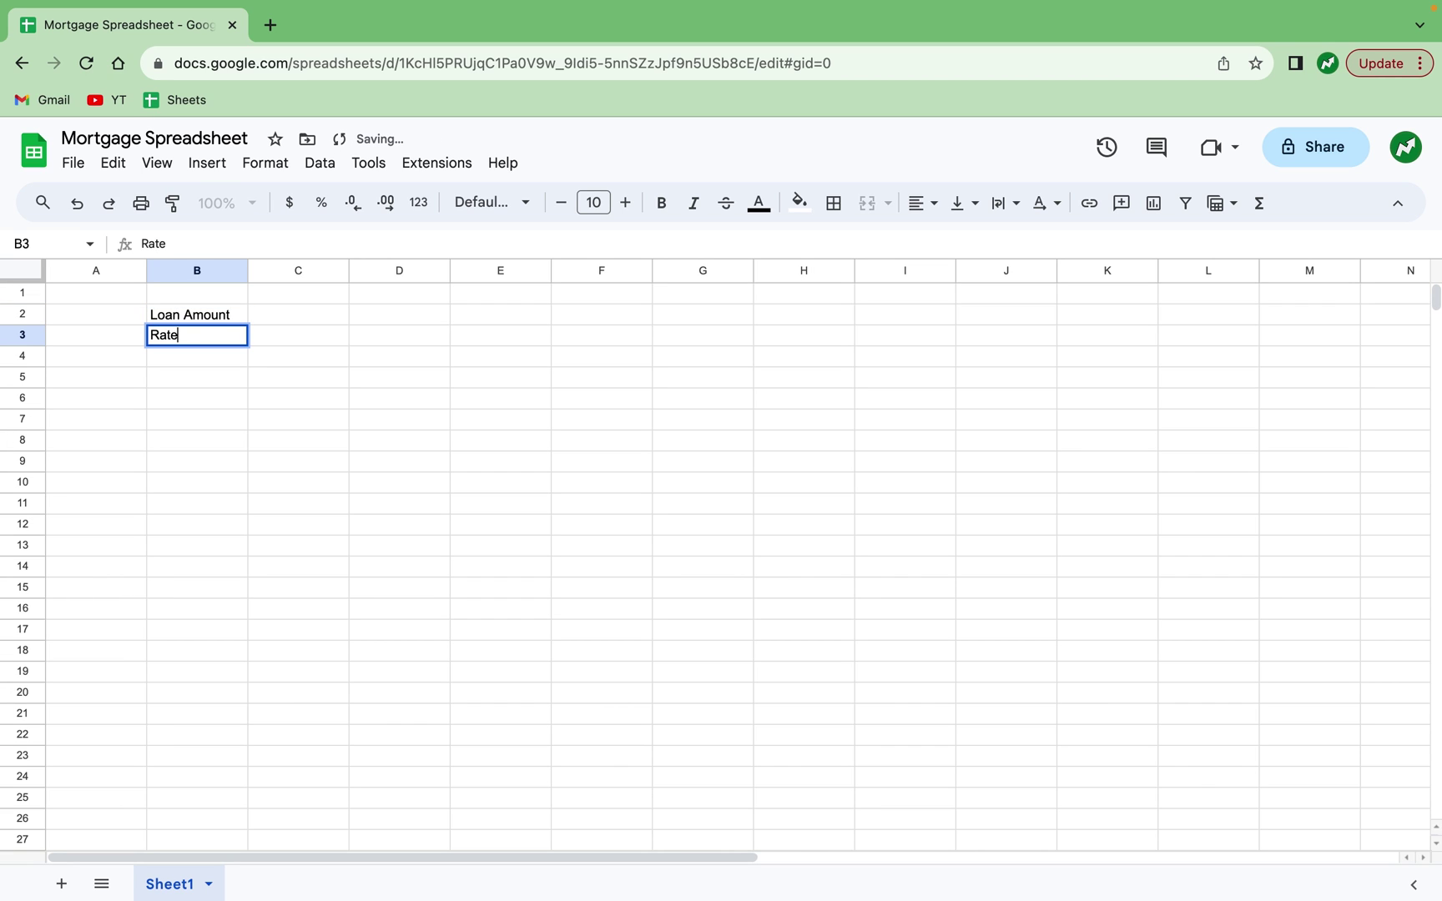
key("Return")
type("Periods ")
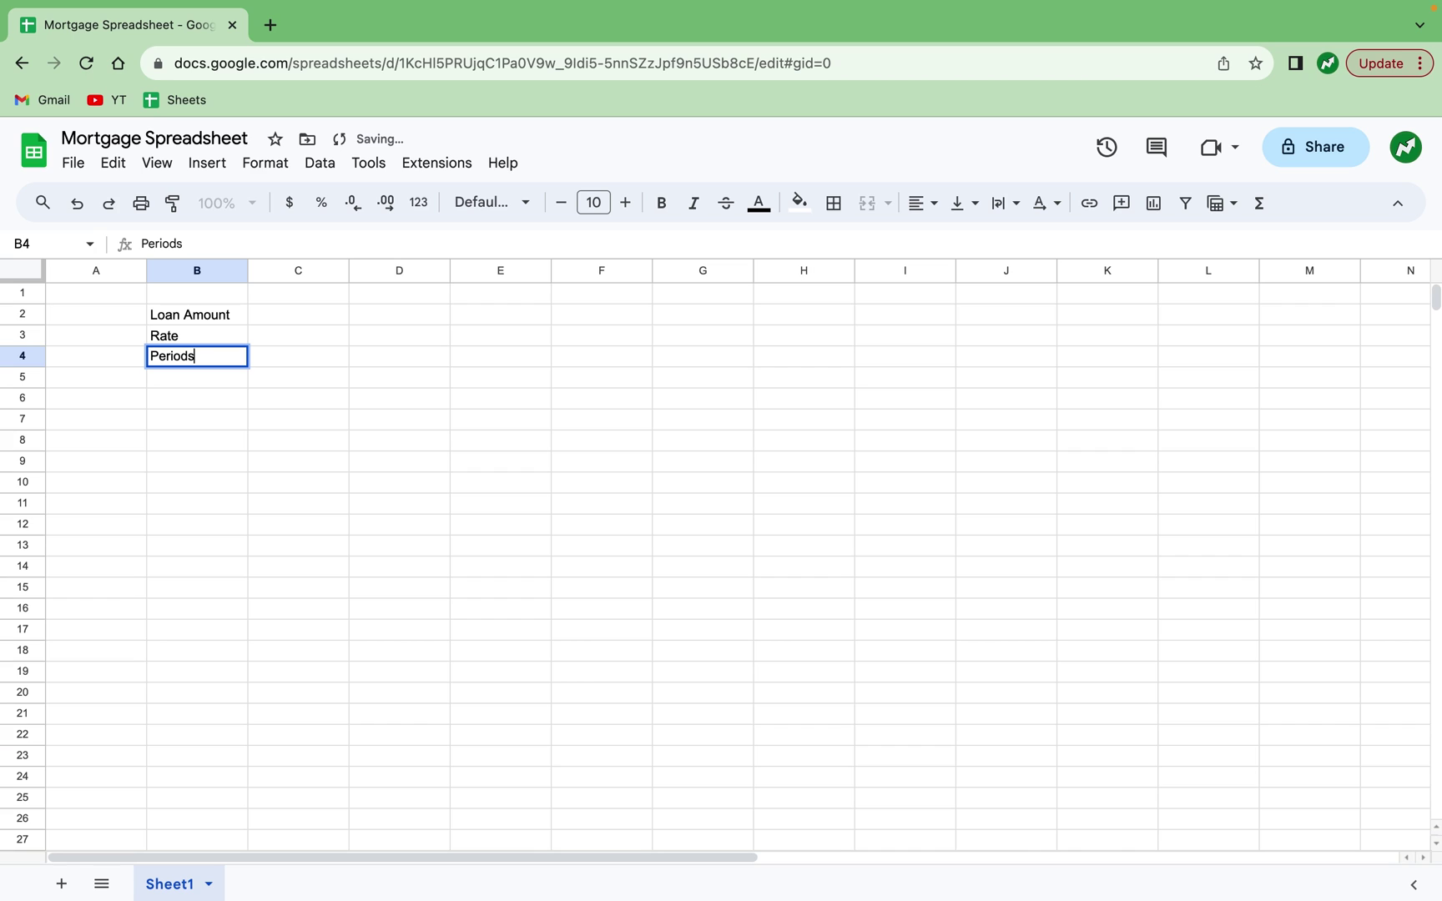
type("(yrs")
key("Return")
type("Period")
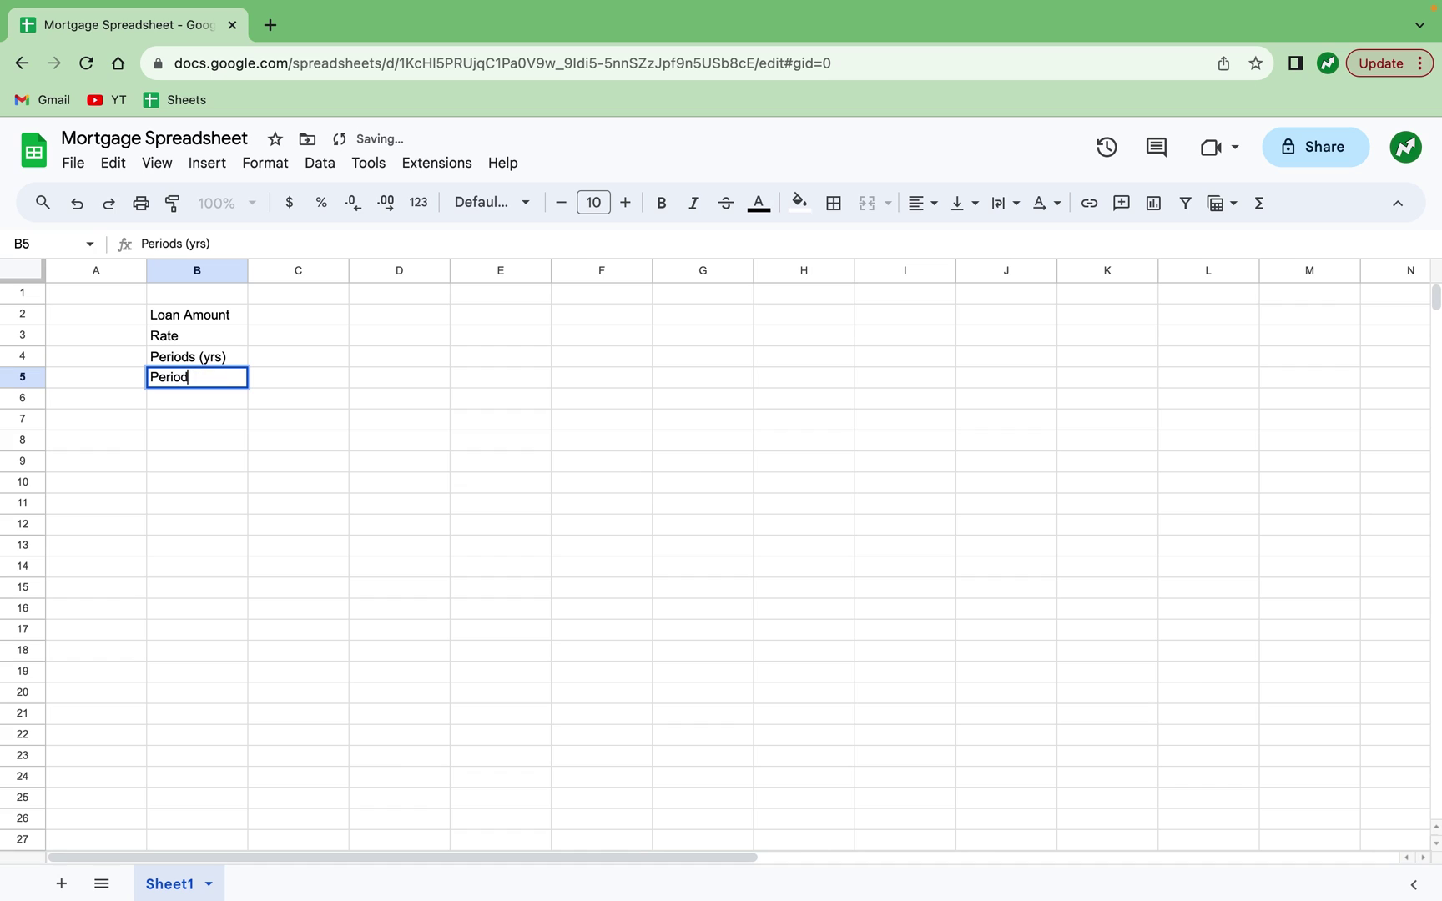
type("s (mo's)")
key("Return")
type("Mo")
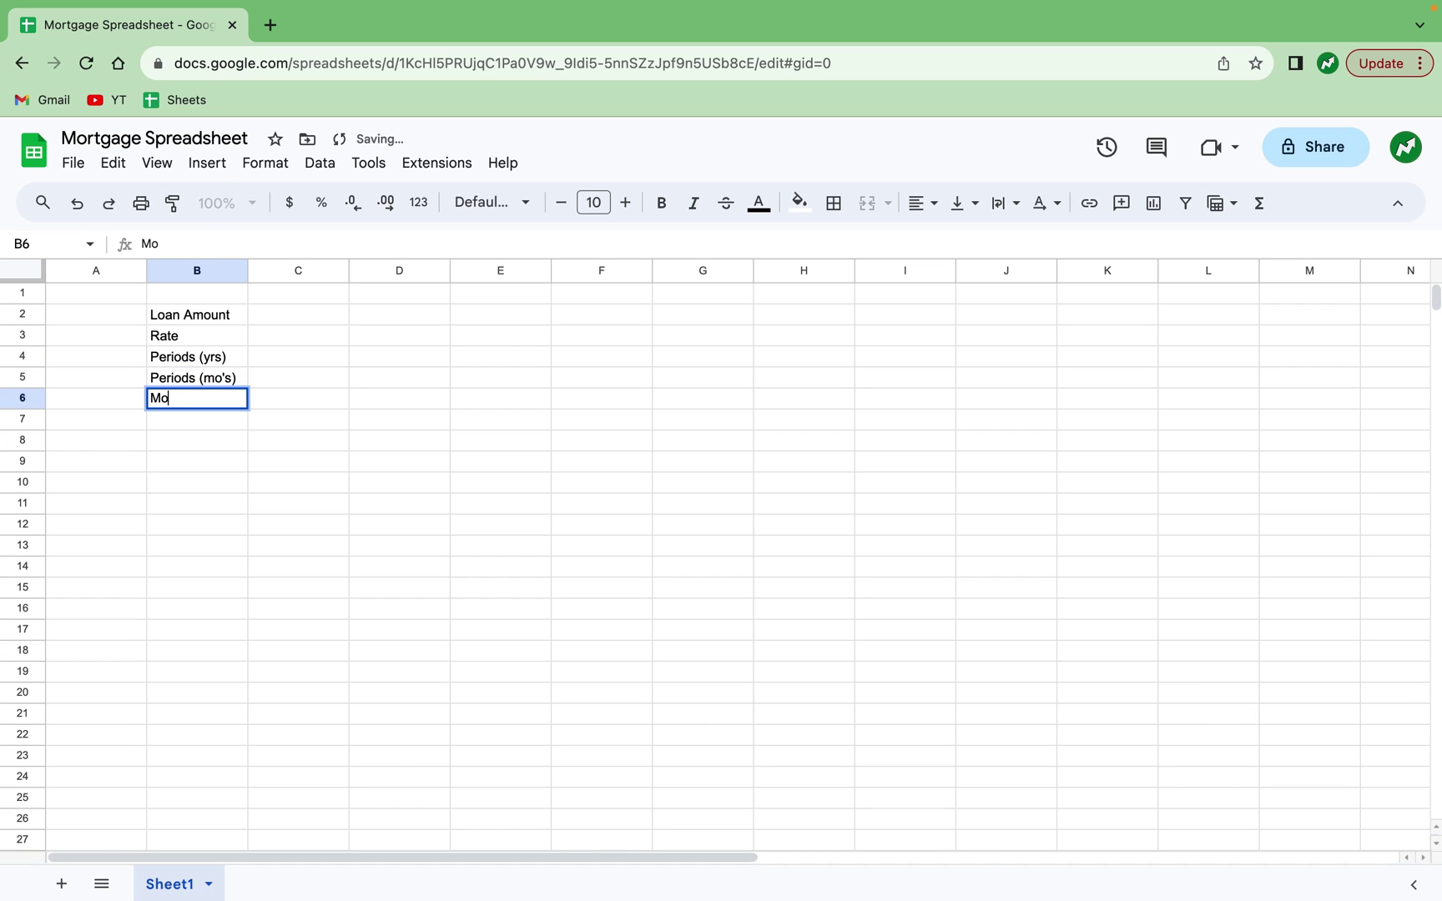
type("nthly Pmt")
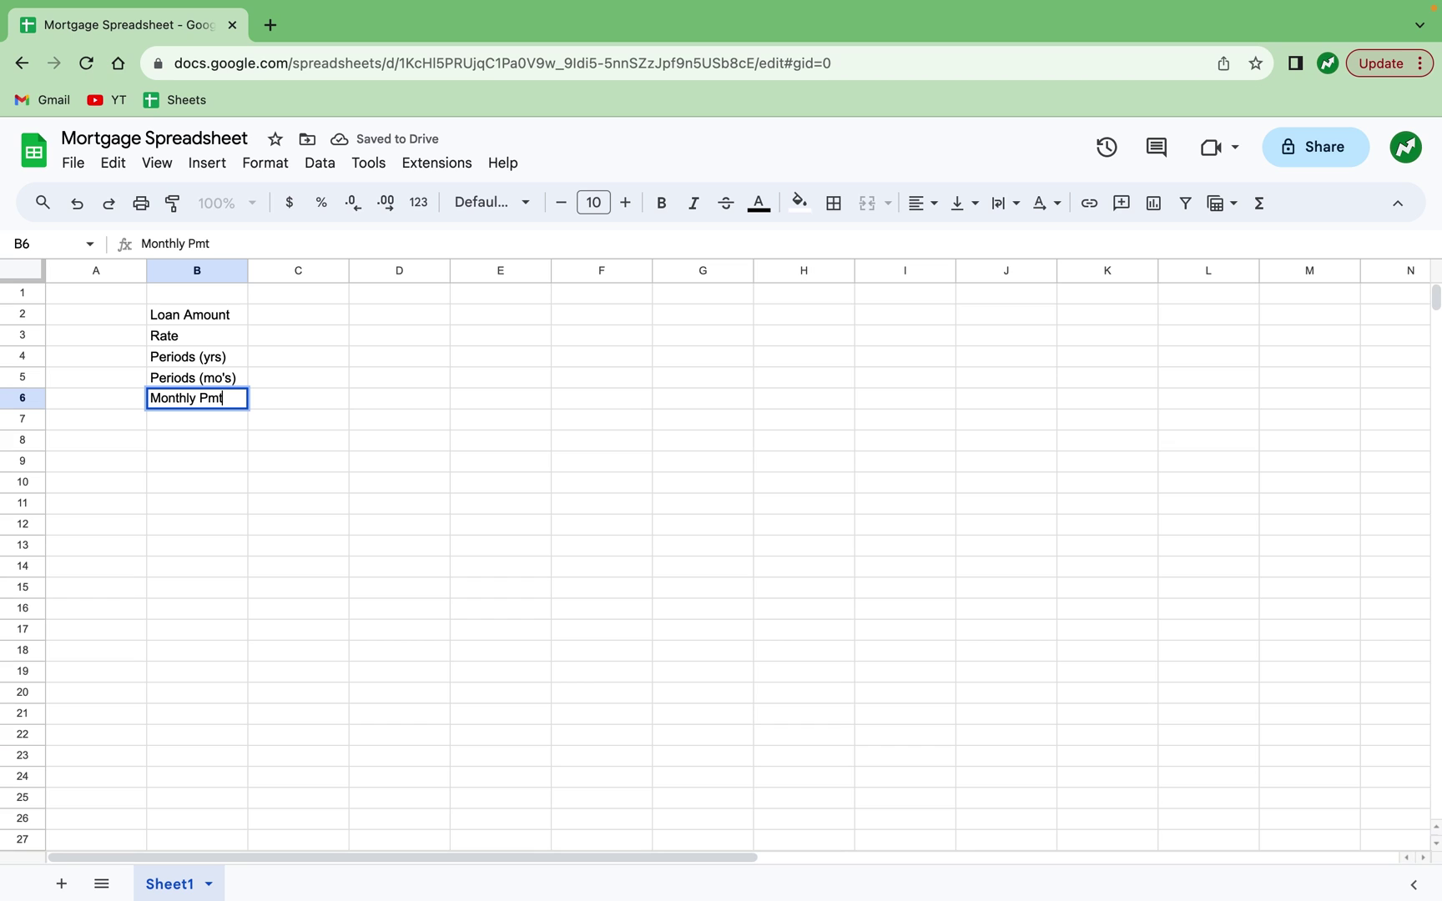
key("ctrl+Return")
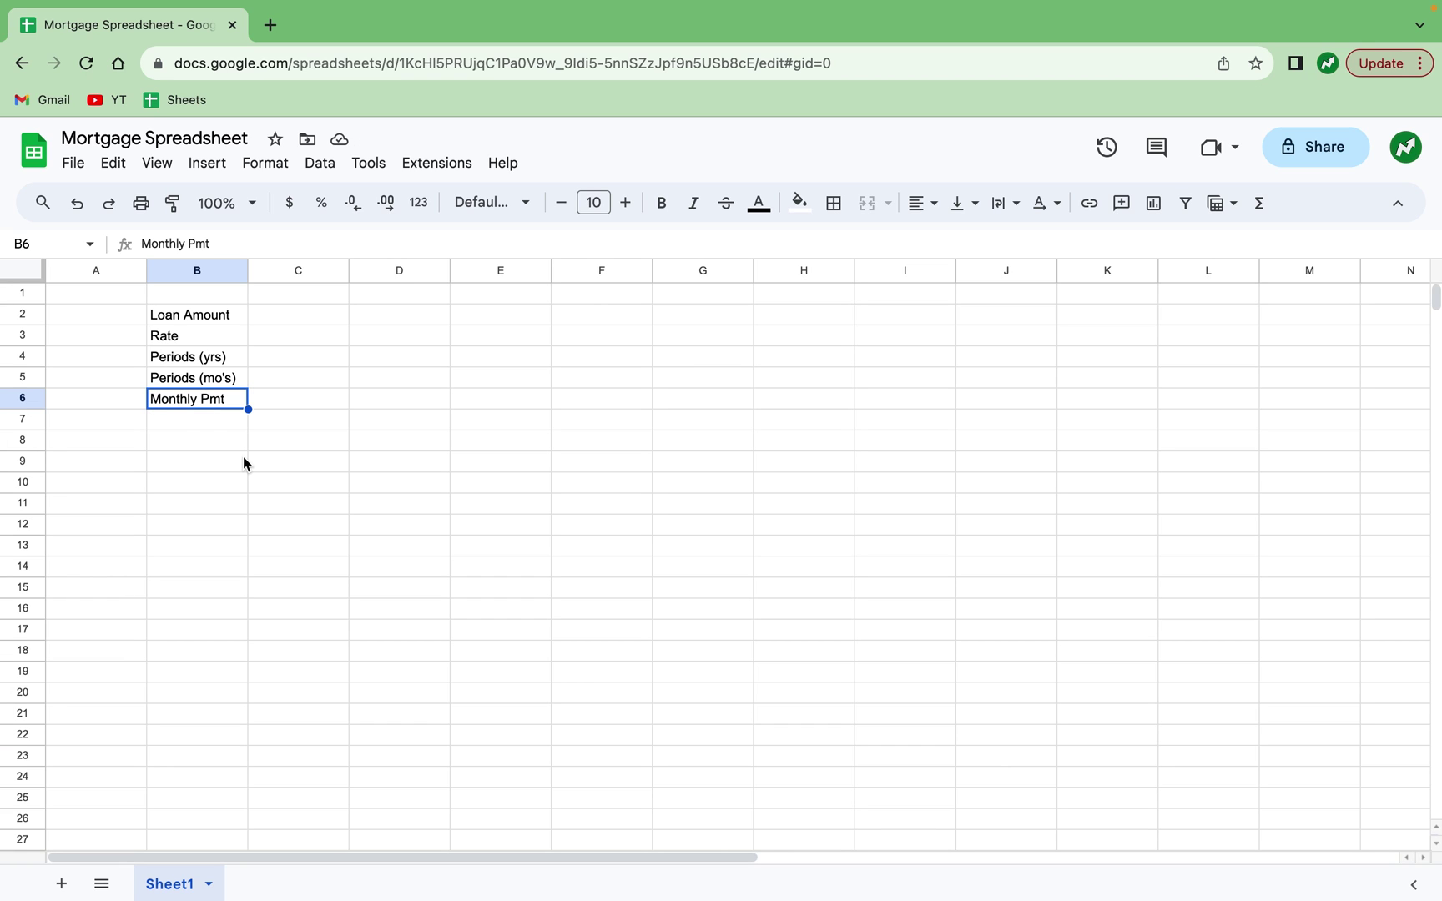
Centre all text on the sheet and set its font to Montserrat.
left_click(100, 272)
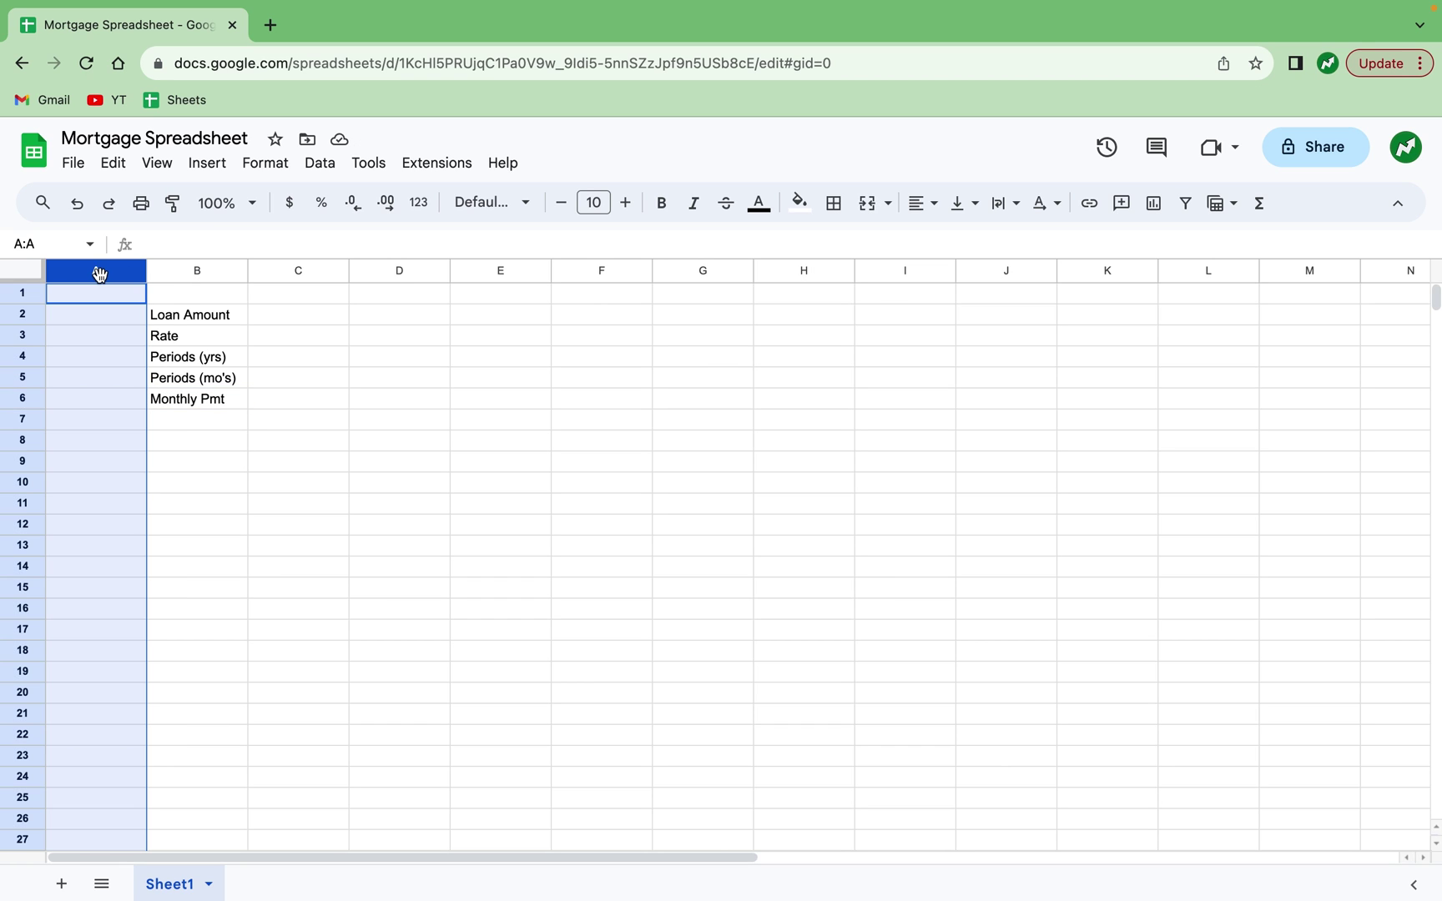
left_click(31, 272)
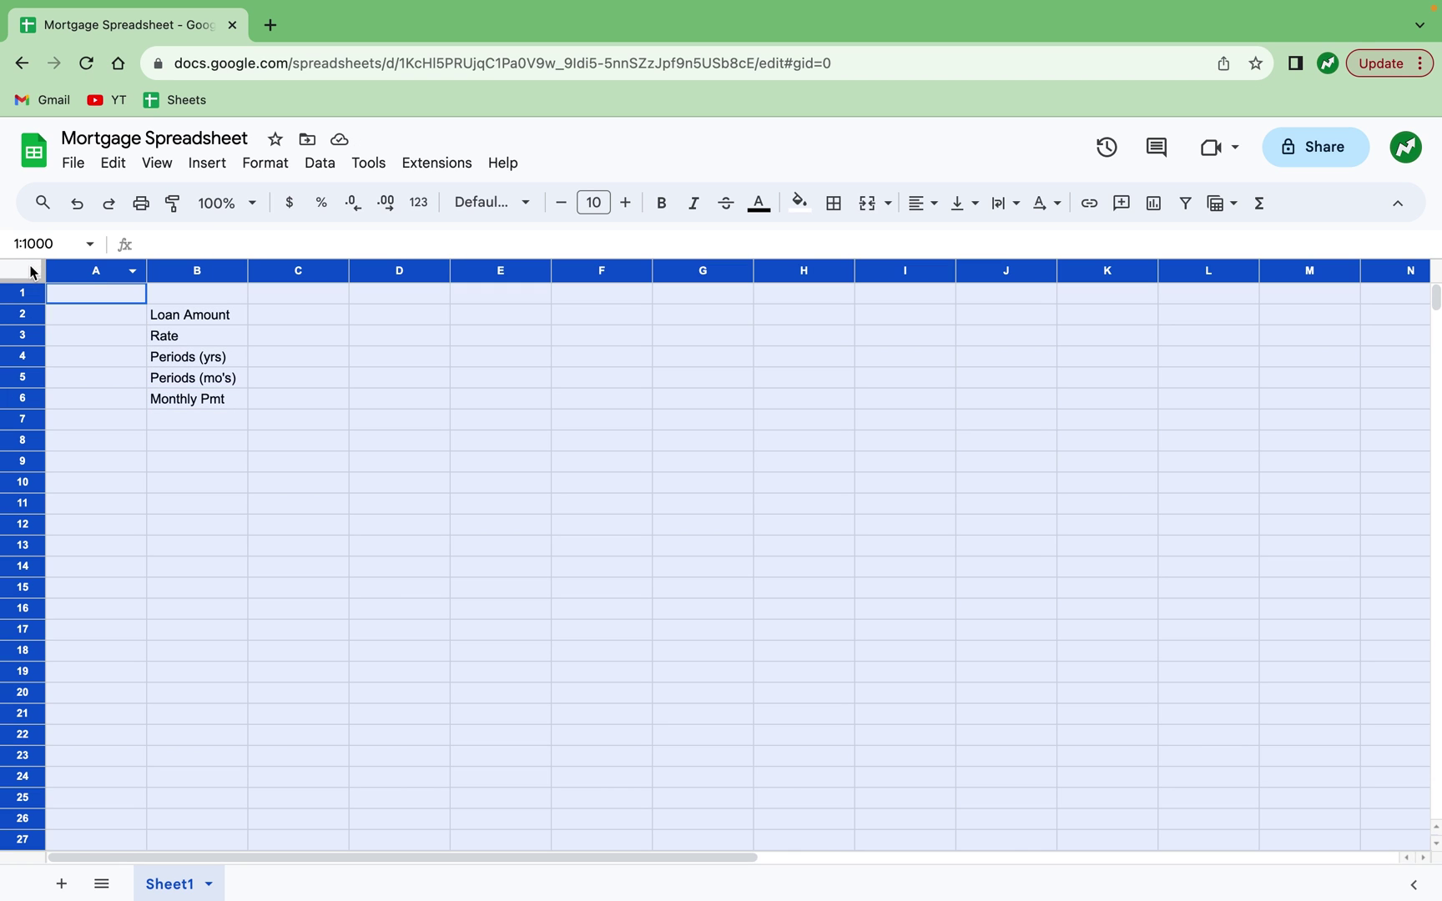
left_click(922, 202)
left_click(953, 242)
left_click(519, 204)
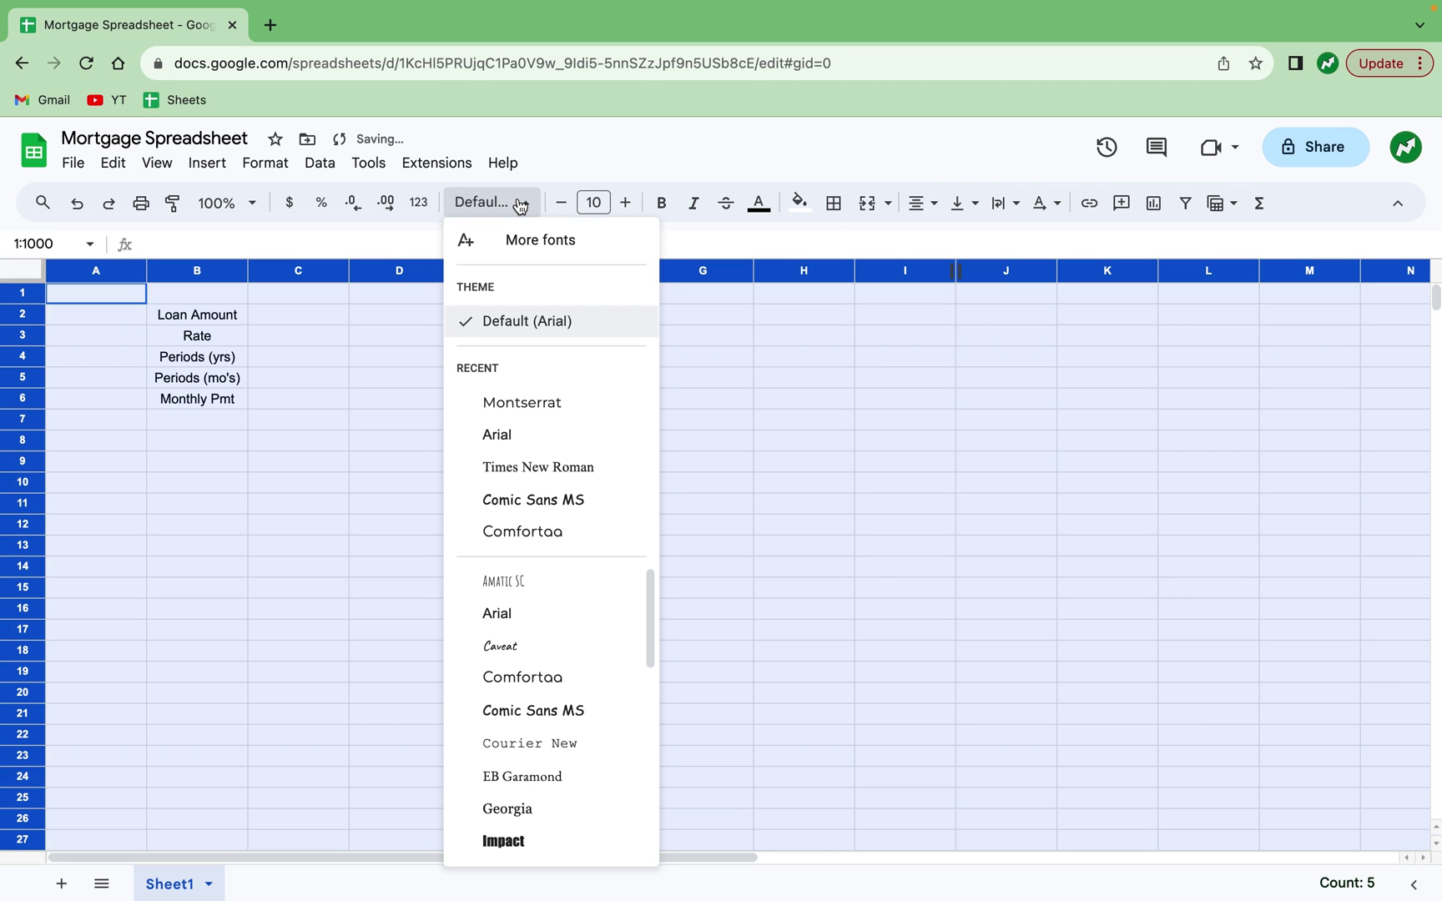
left_click(541, 402)
Resize column A to 25 and widen column B to fit the labels.
left_click(112, 356)
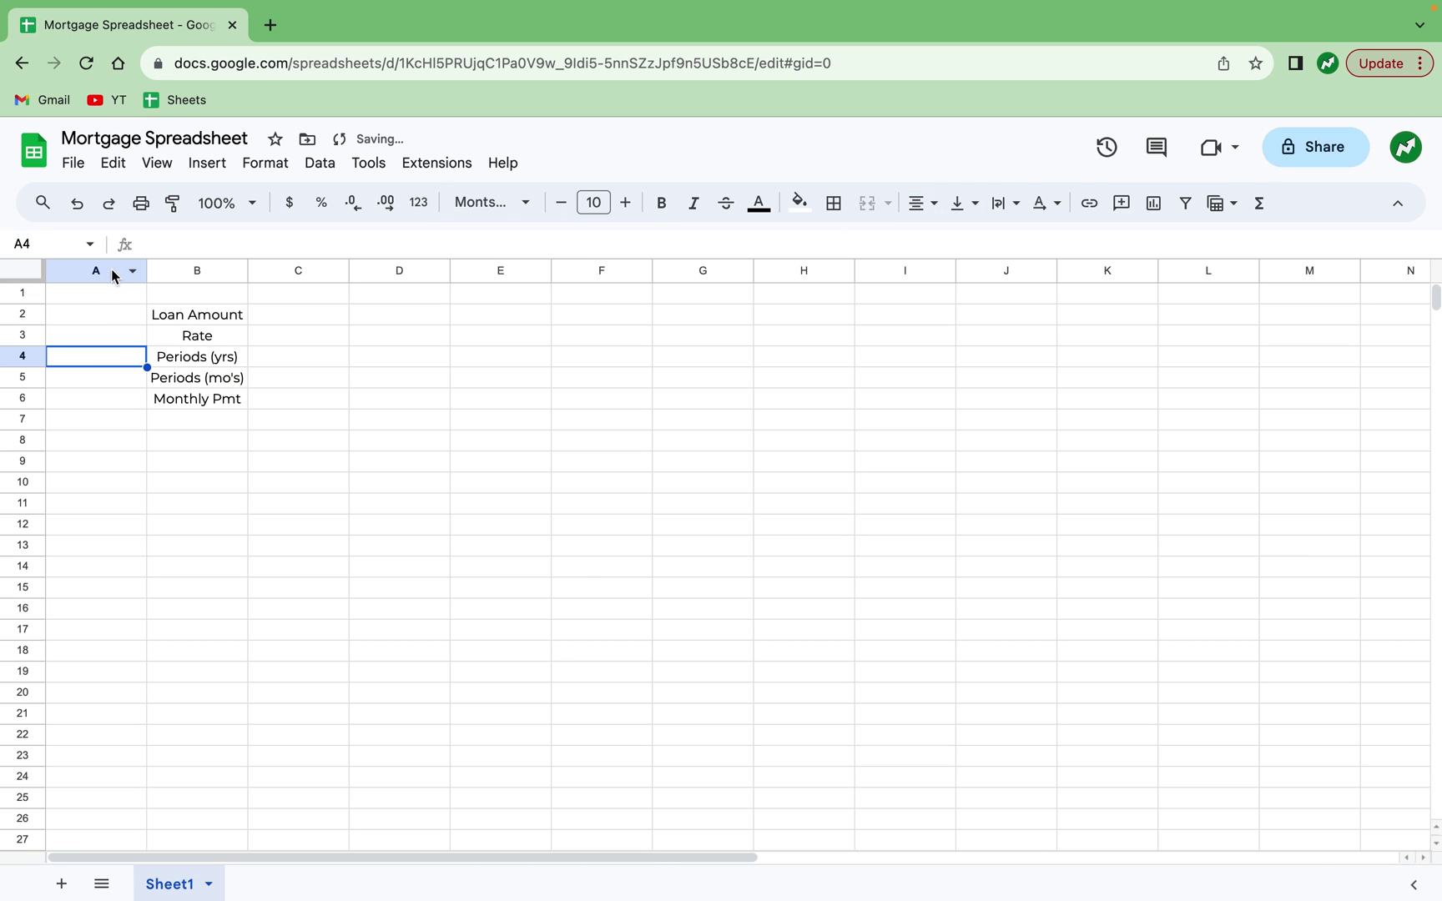
left_click(113, 271)
right_click(113, 271)
left_click(212, 532)
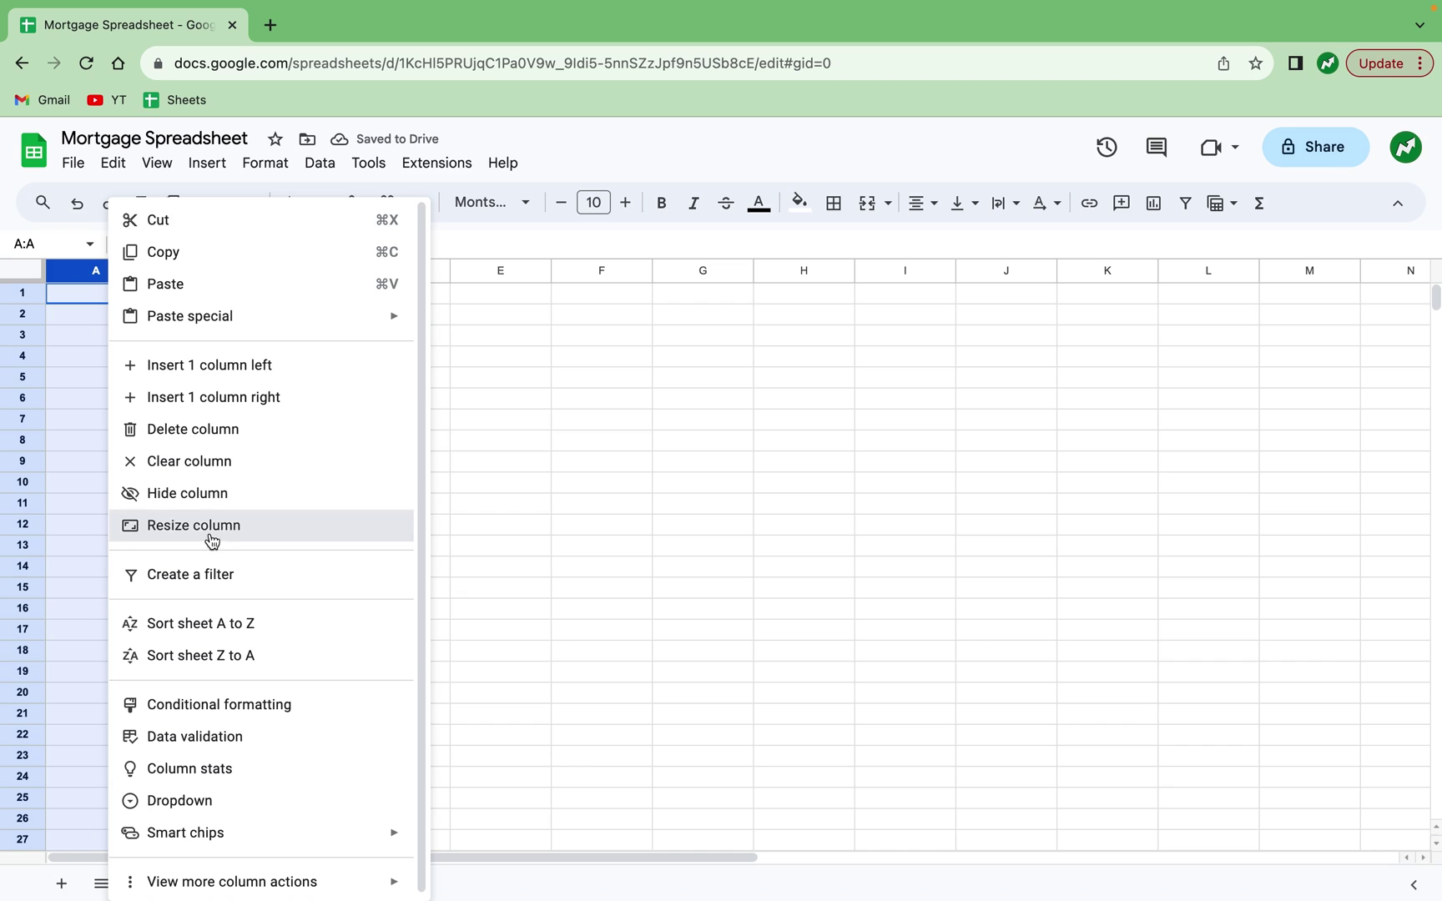
type("25")
key("Return")
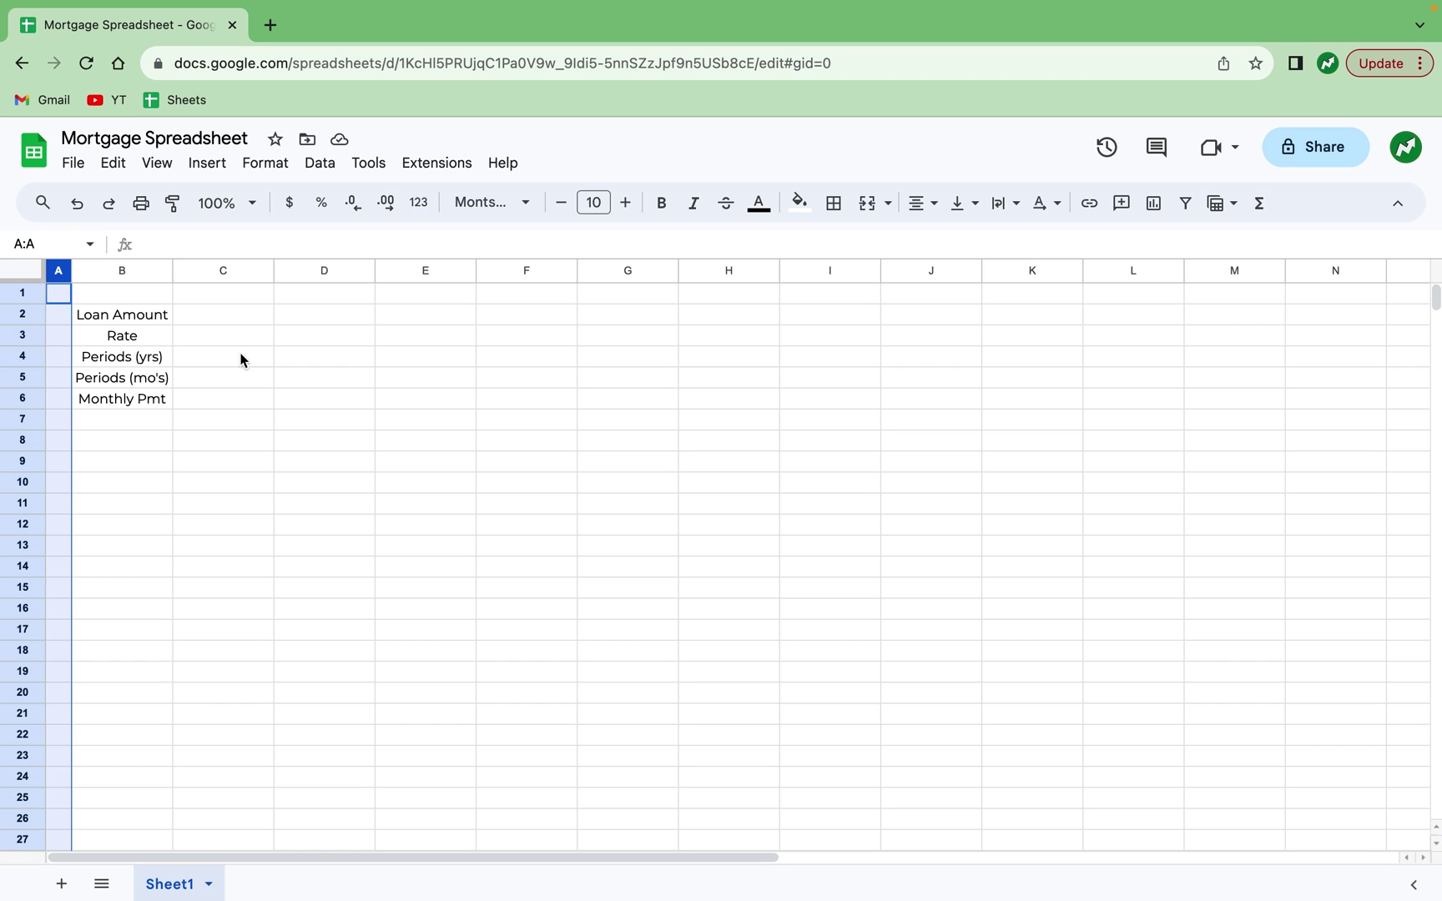
left_click_drag(175, 272, 205, 272)
left_click(172, 321)
Fill input cells C2:C4 with light yellow.
left_click(173, 338)
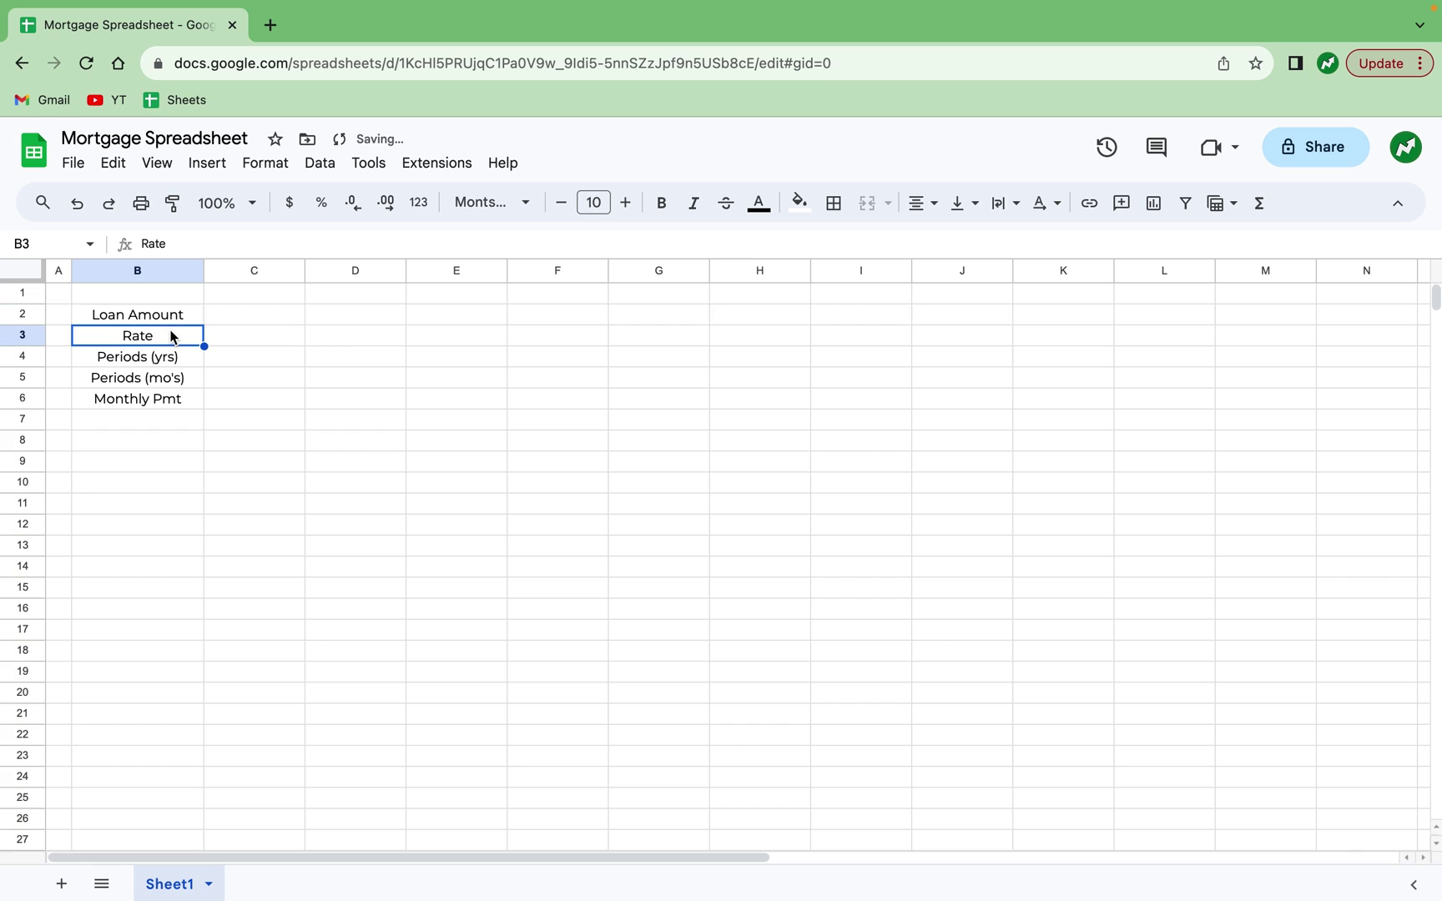
left_click(172, 359)
left_click_drag(242, 319, 245, 355)
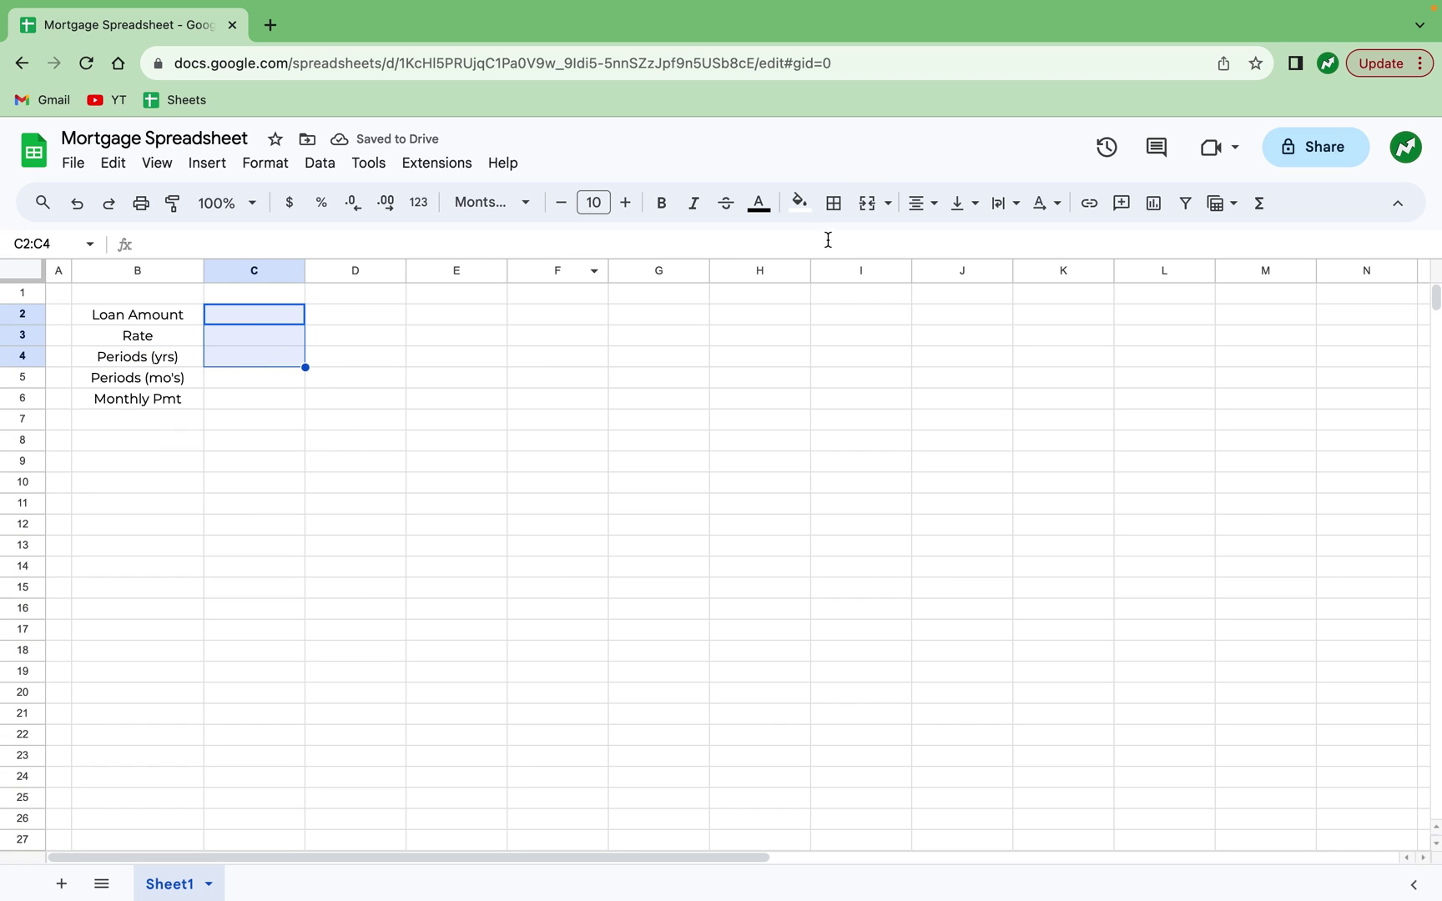
left_click(799, 205)
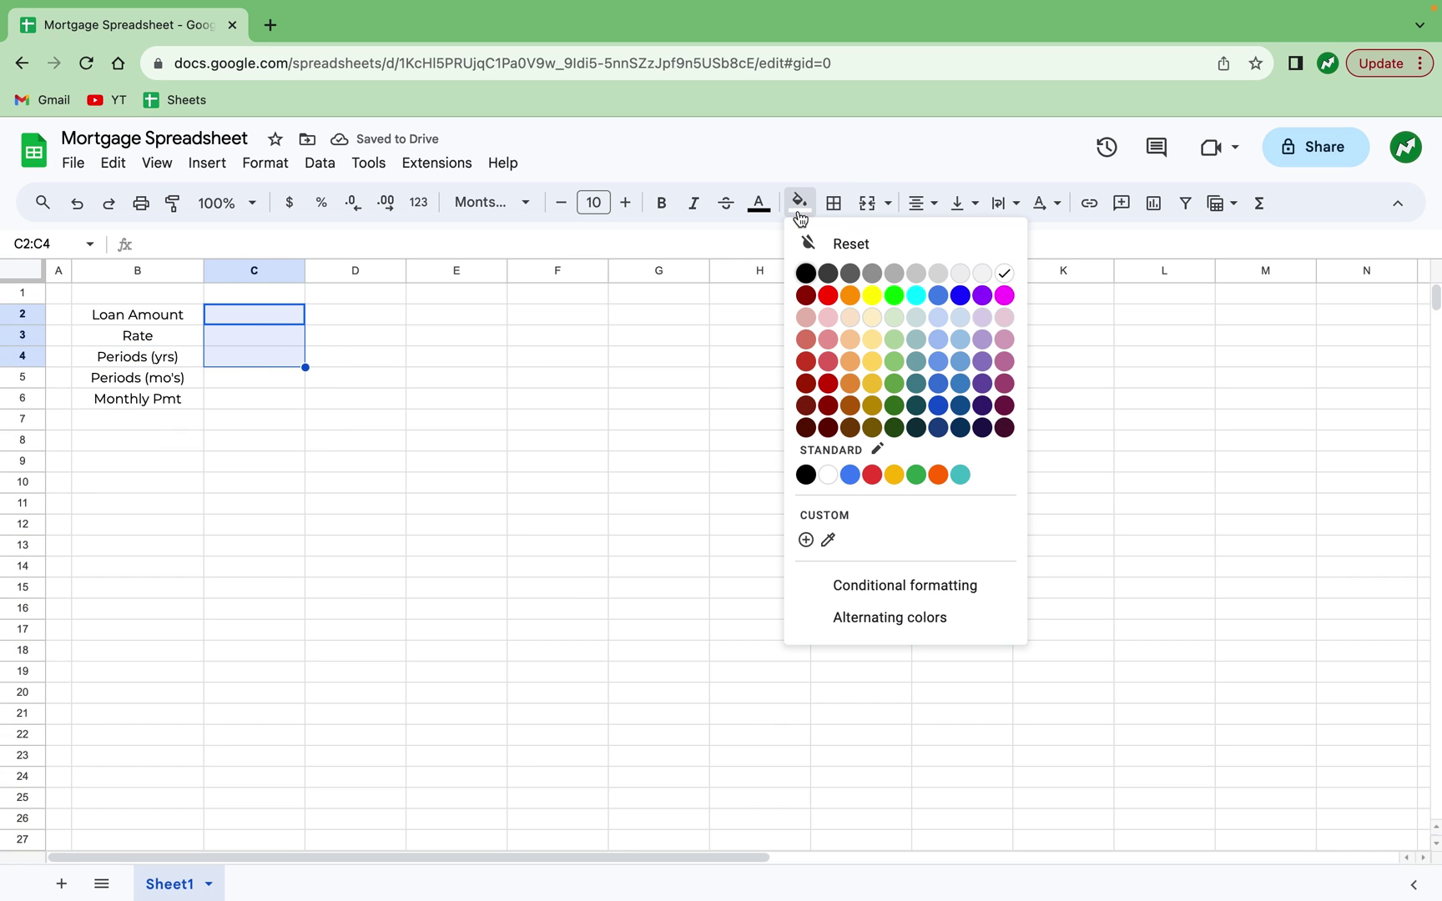
left_click(872, 320)
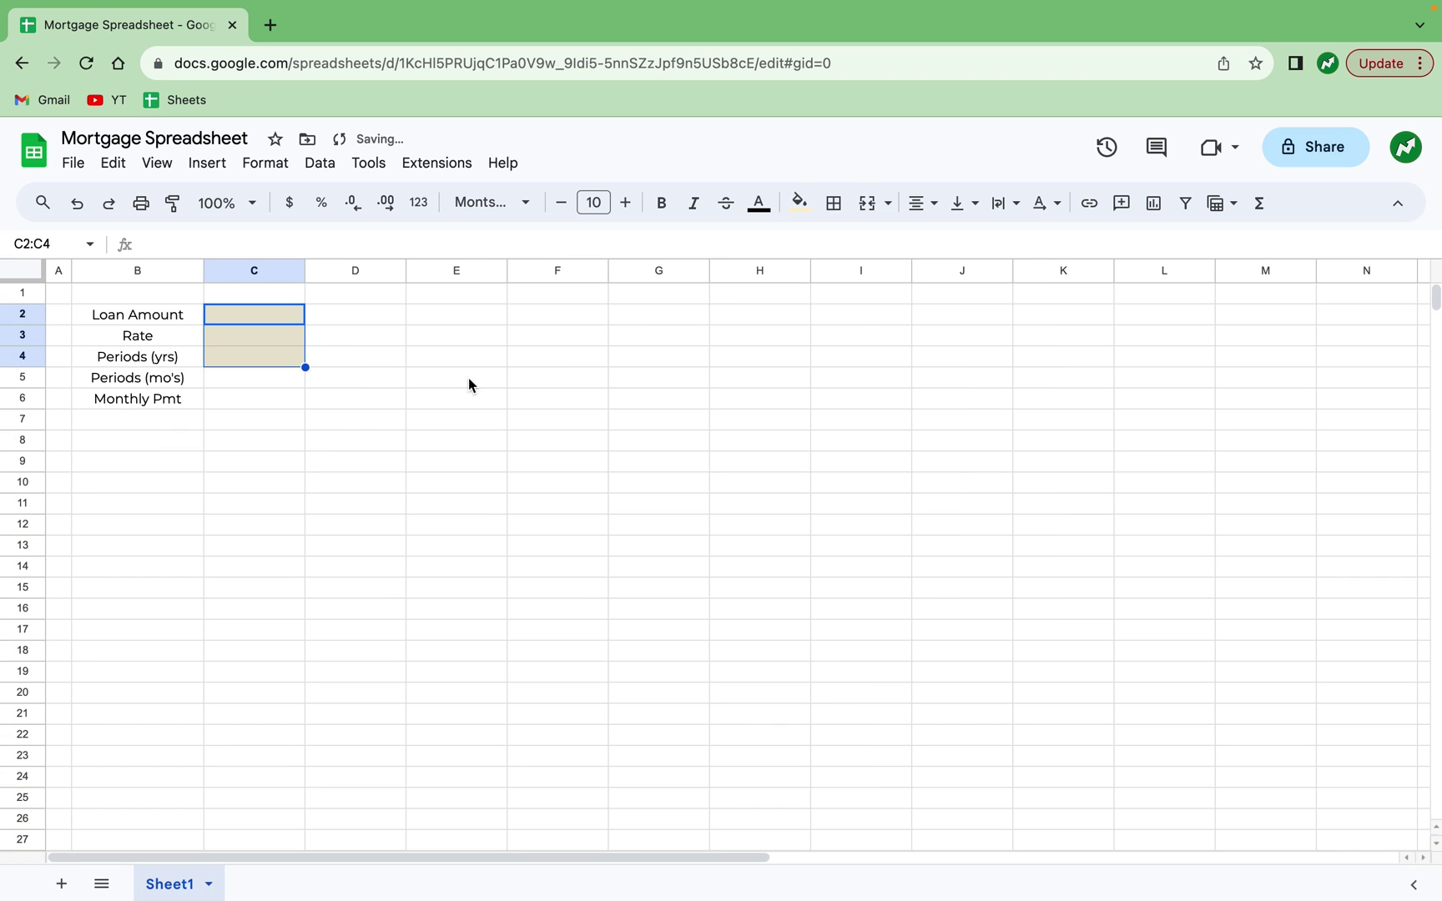
left_click(347, 423)
Enter the formula =C4*12 in C5 to compute the months.
left_click(167, 377)
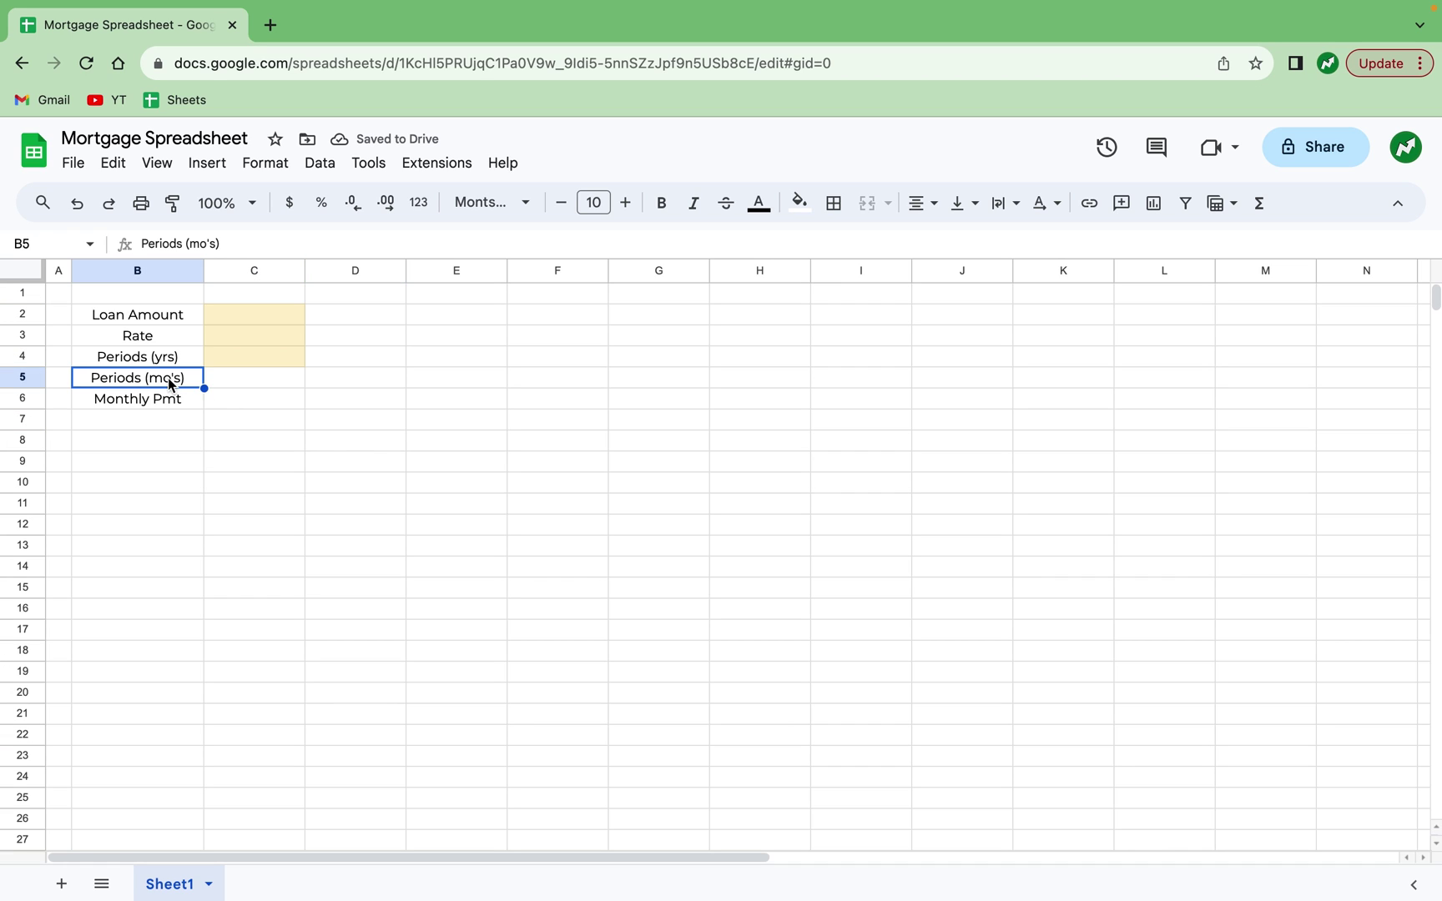
left_click(233, 382)
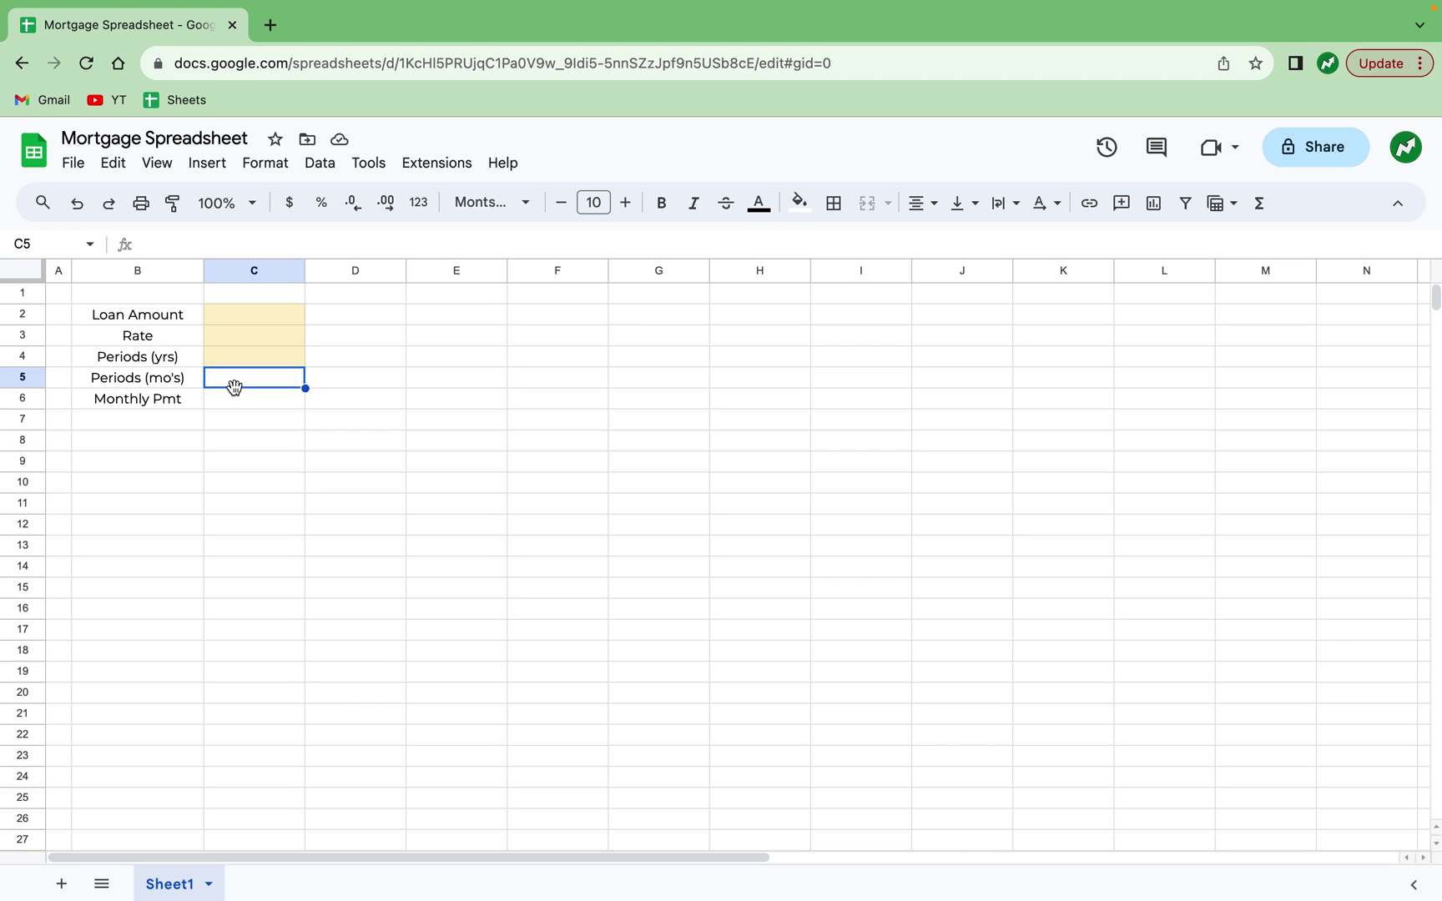
type("=")
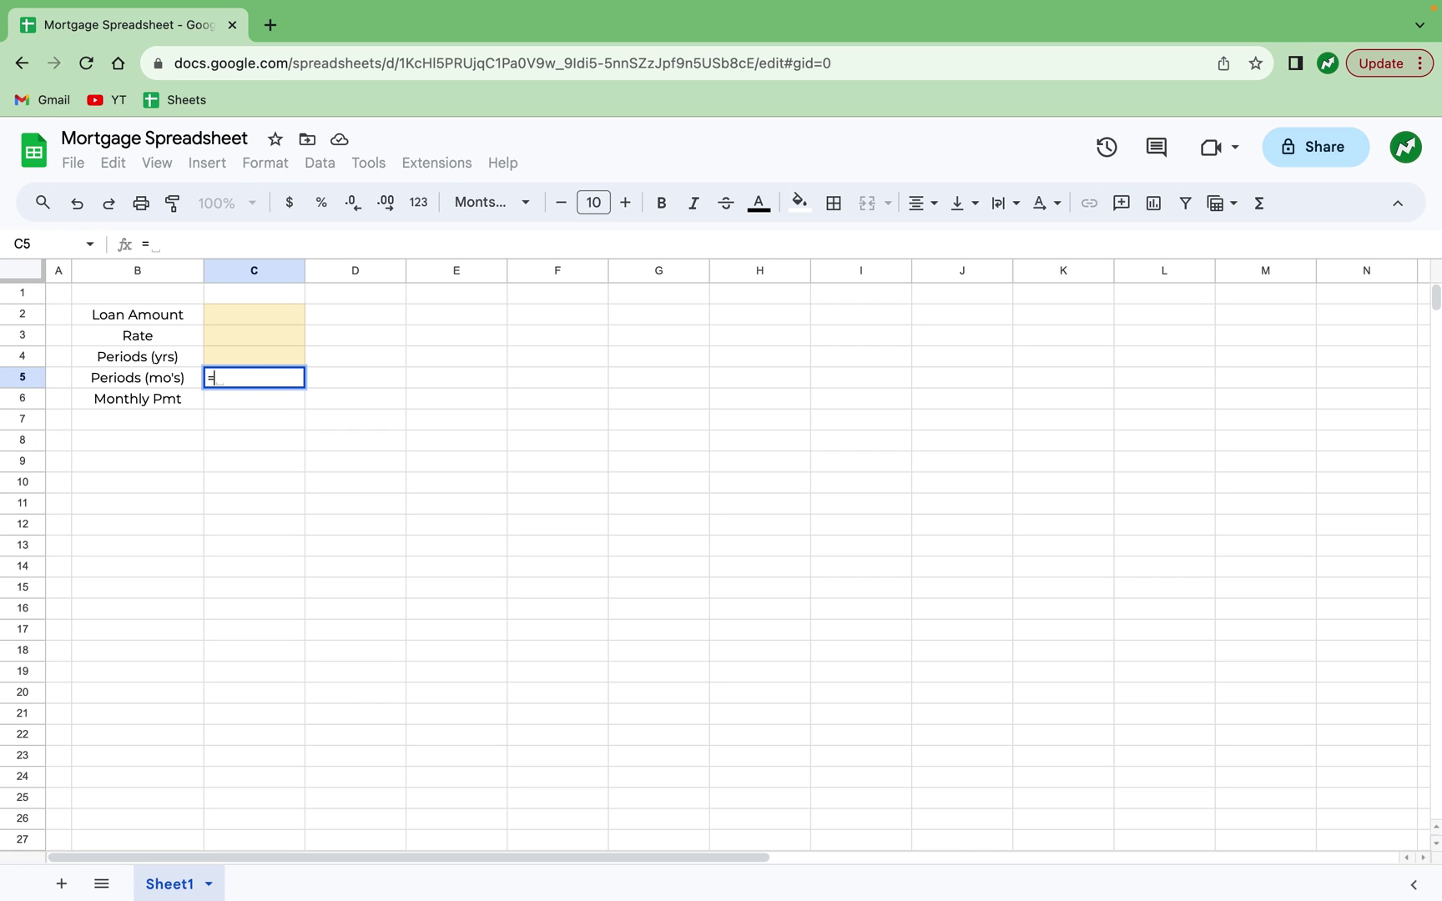
left_click(242, 357)
type("*12")
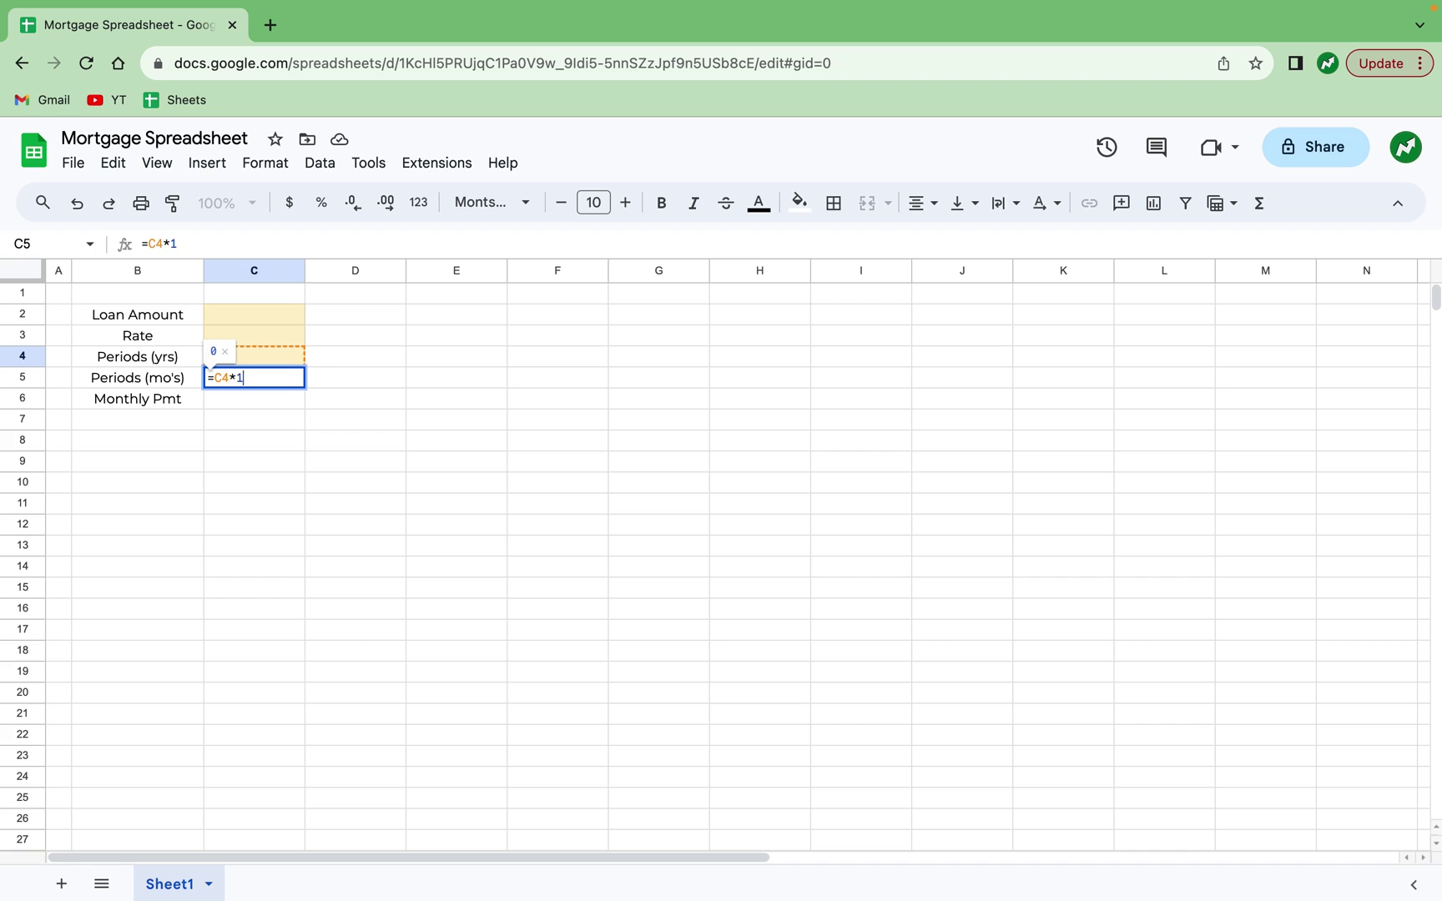
key("Return")
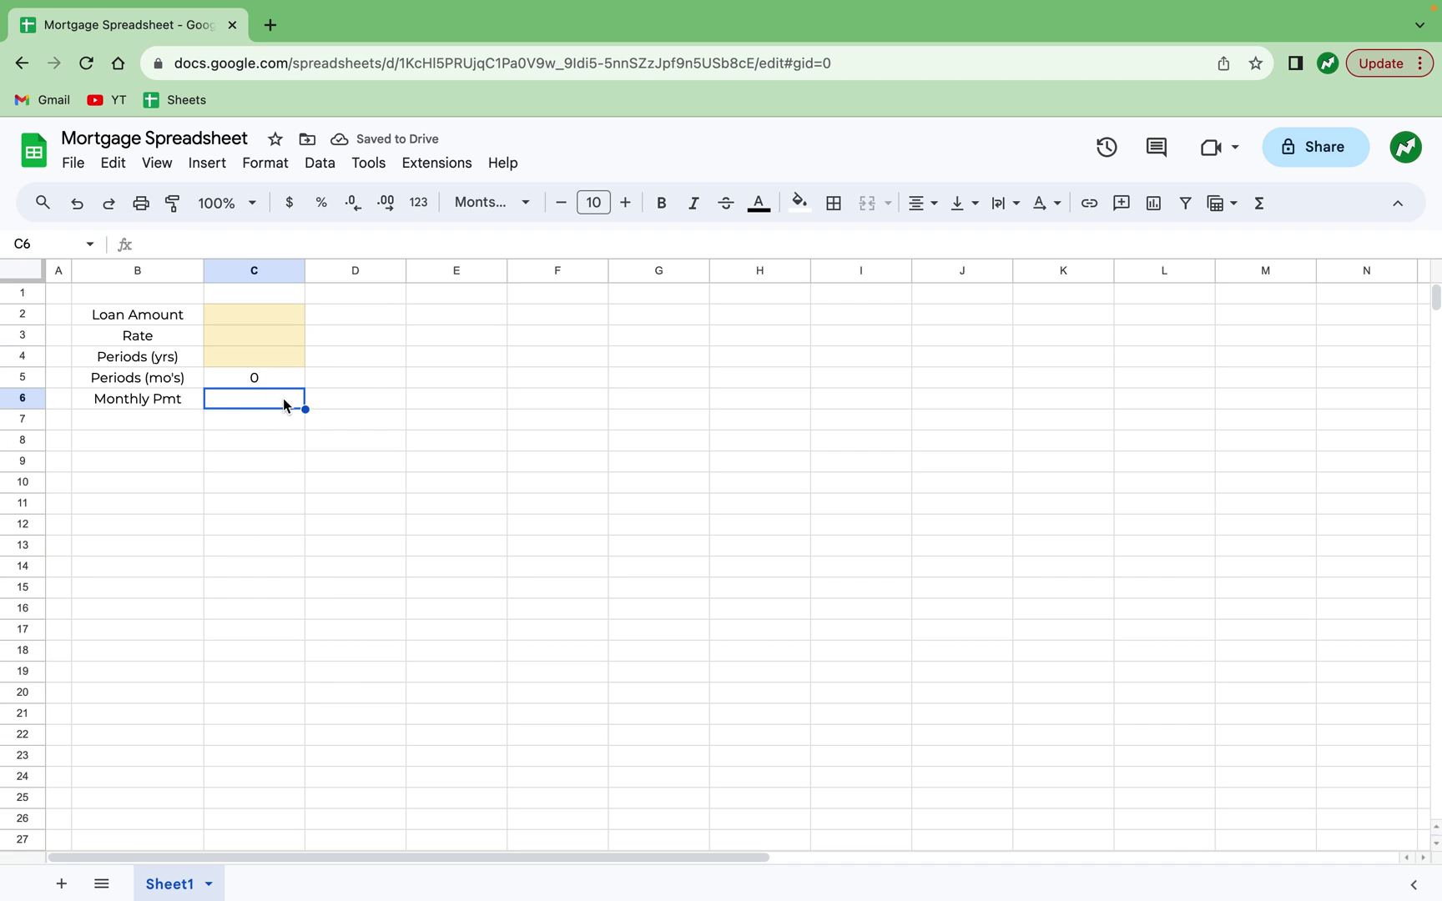
Apply All borders to the B2:C6 label and input table.
left_click_drag(146, 316, 234, 394)
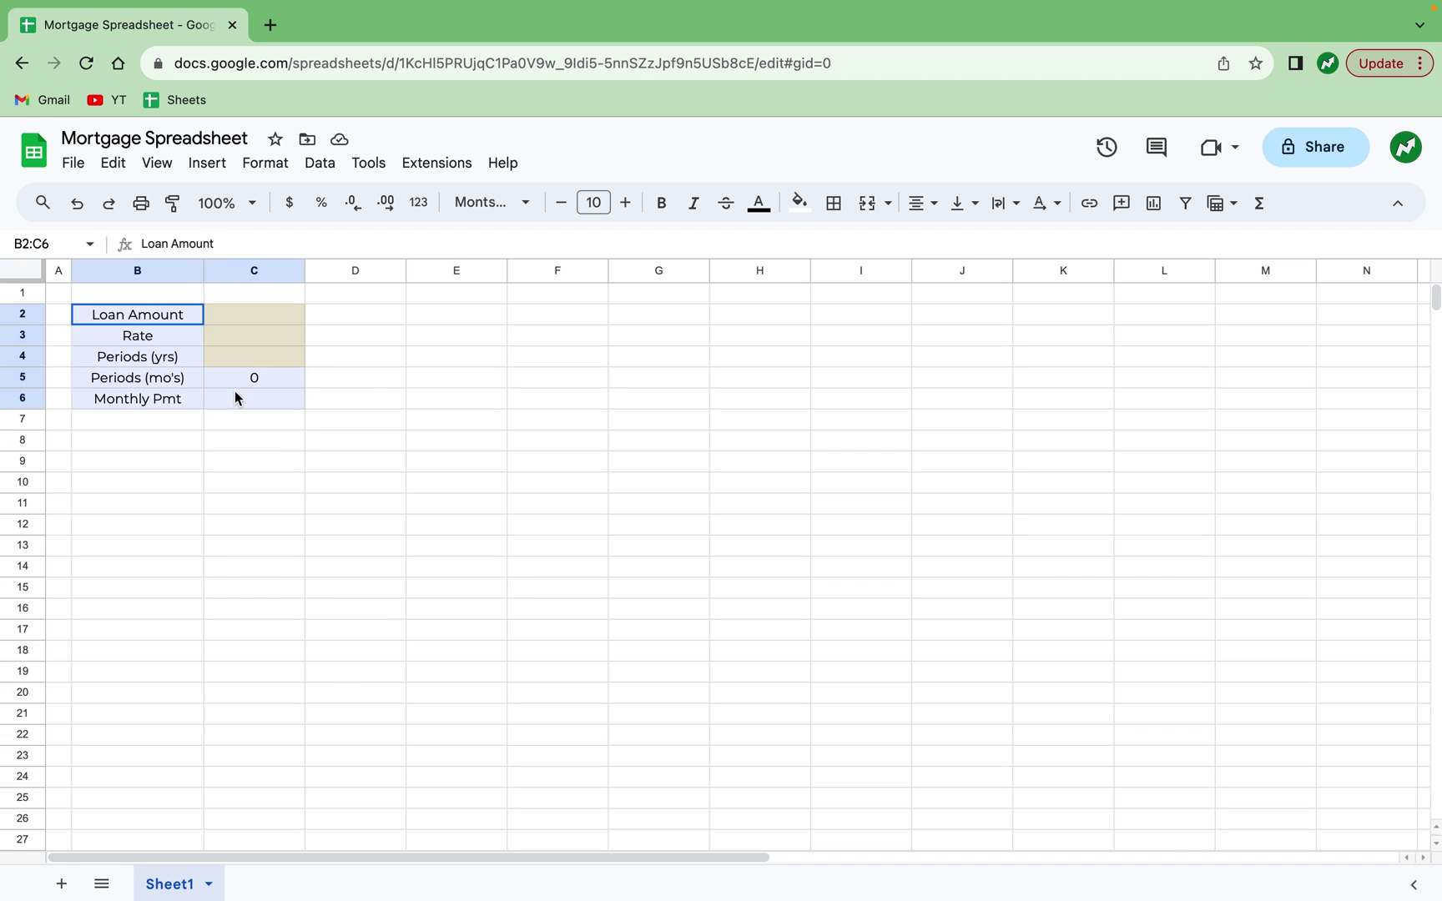
left_click(833, 203)
left_click(845, 246)
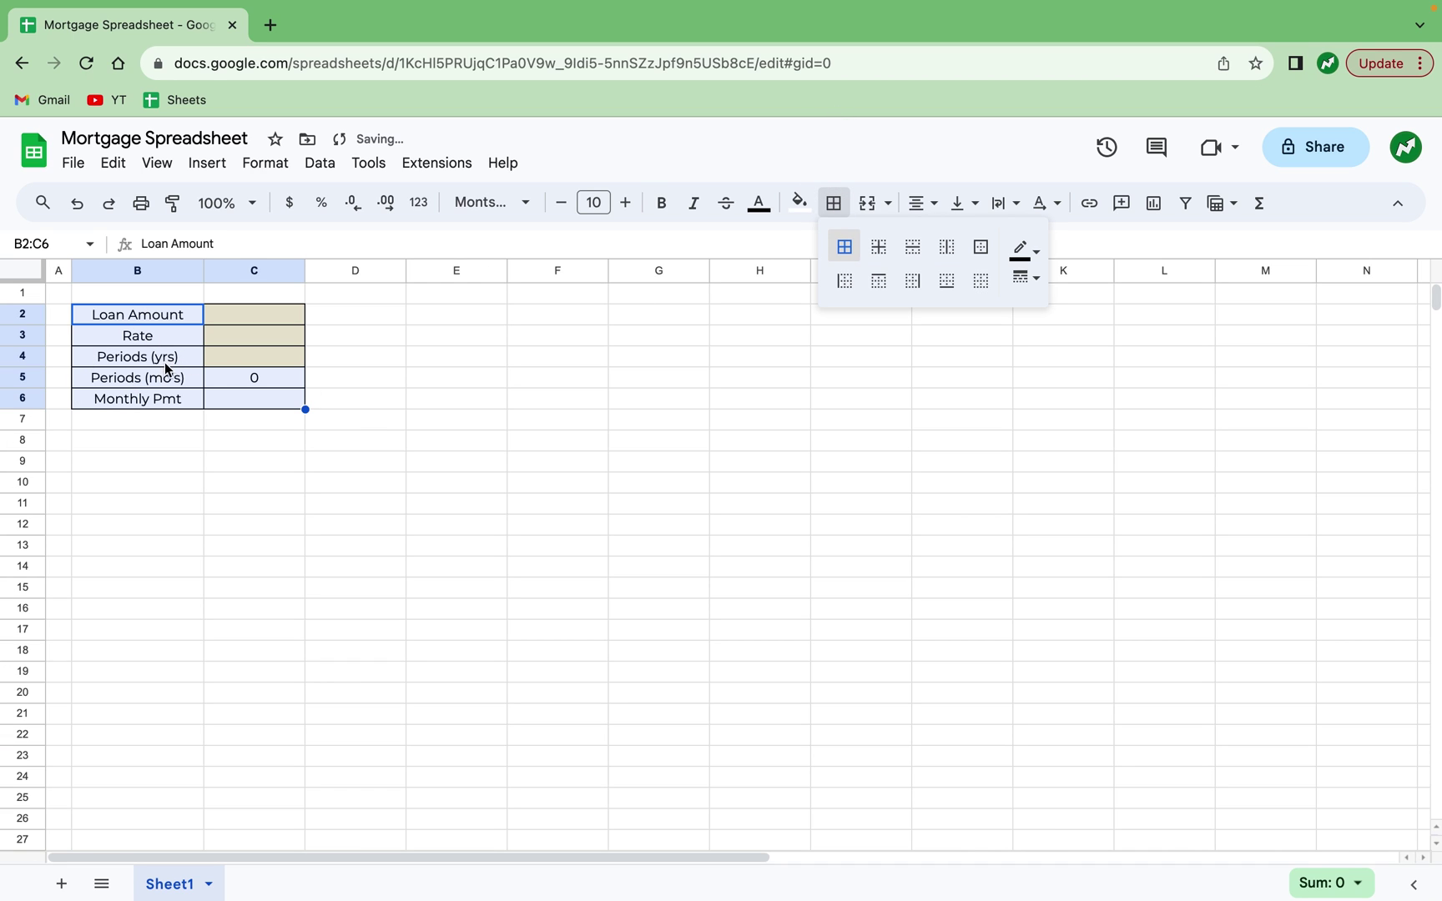
left_click(210, 608)
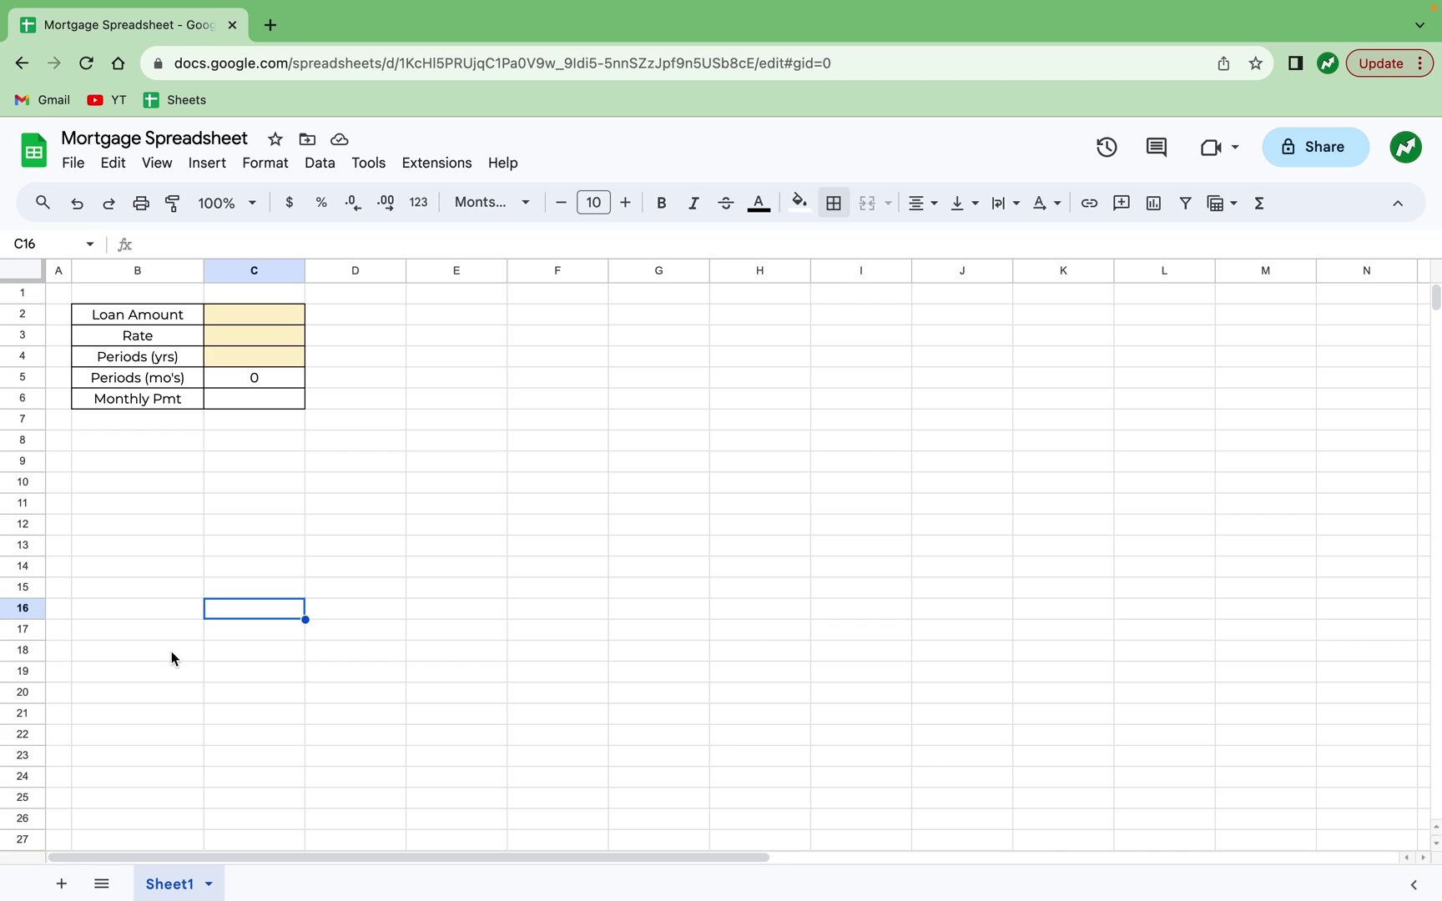
Enter 500000 as the loan amount in C2 and format it as Accounting.
left_click(252, 316)
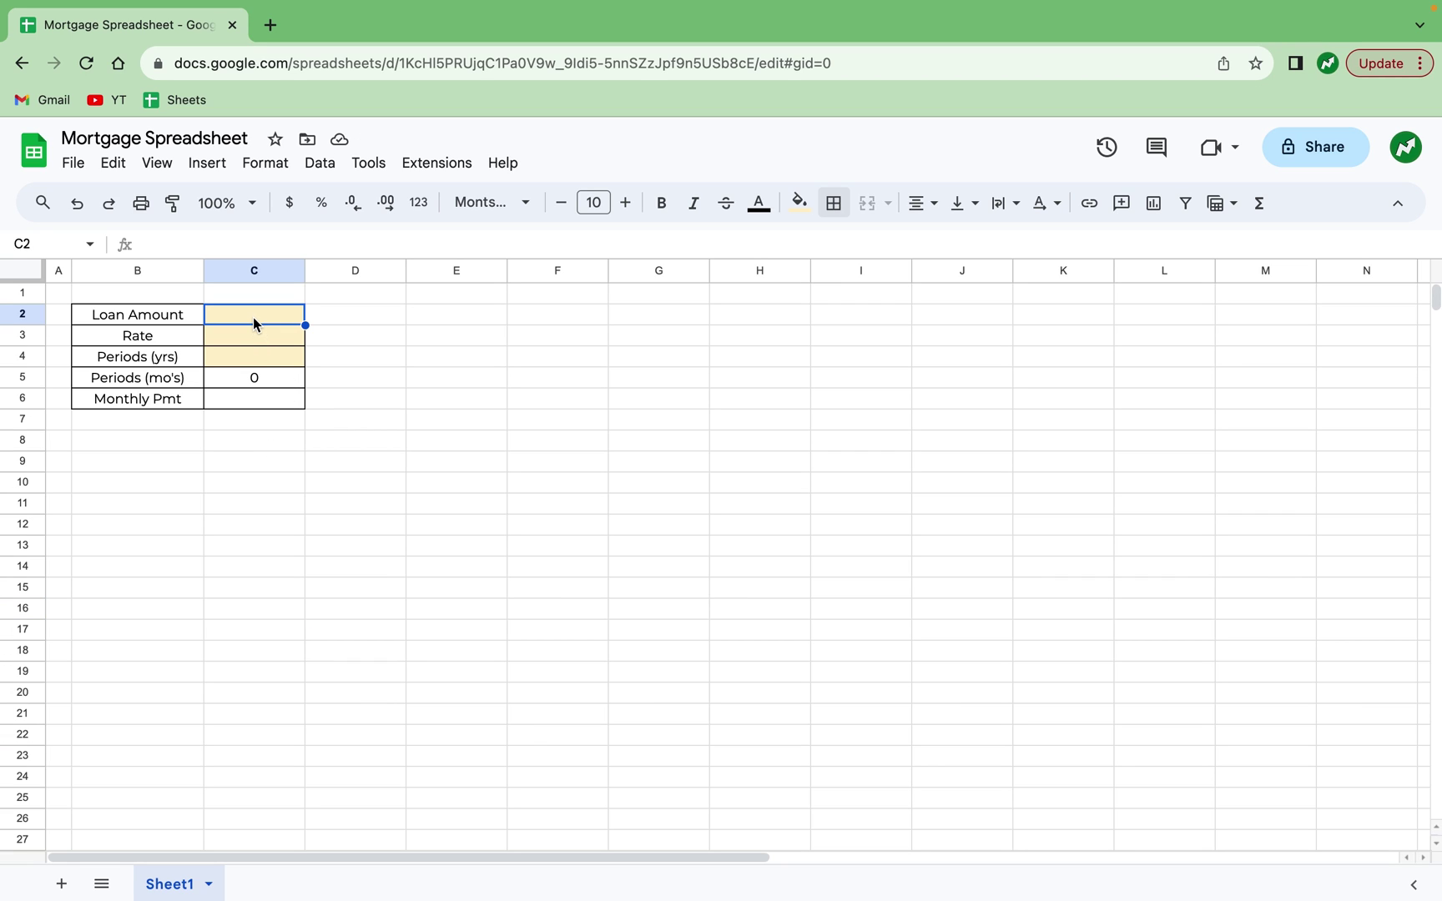
type("500000")
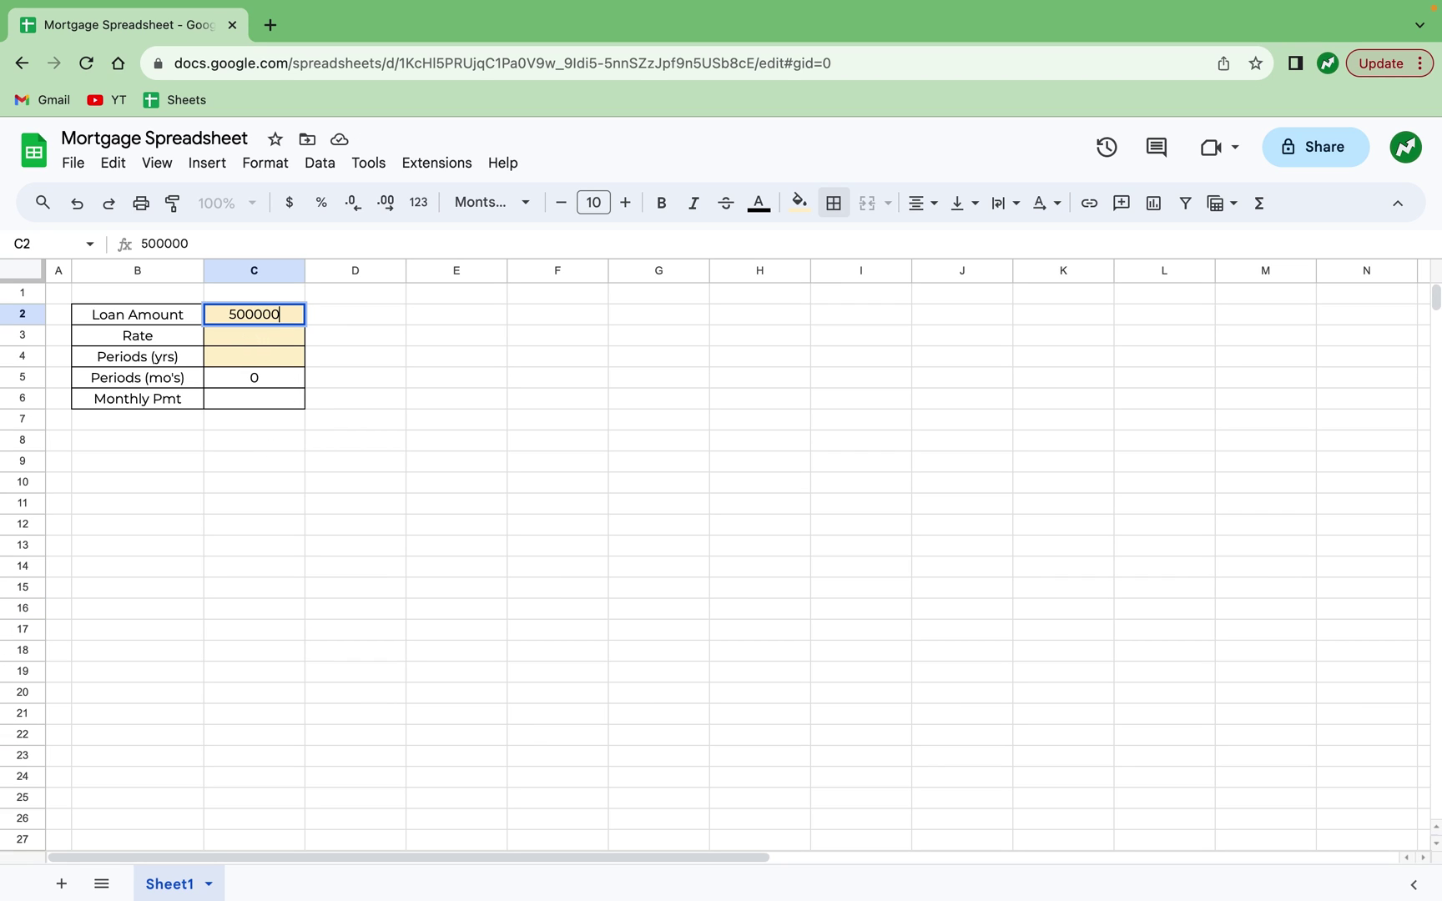
left_click(315, 355)
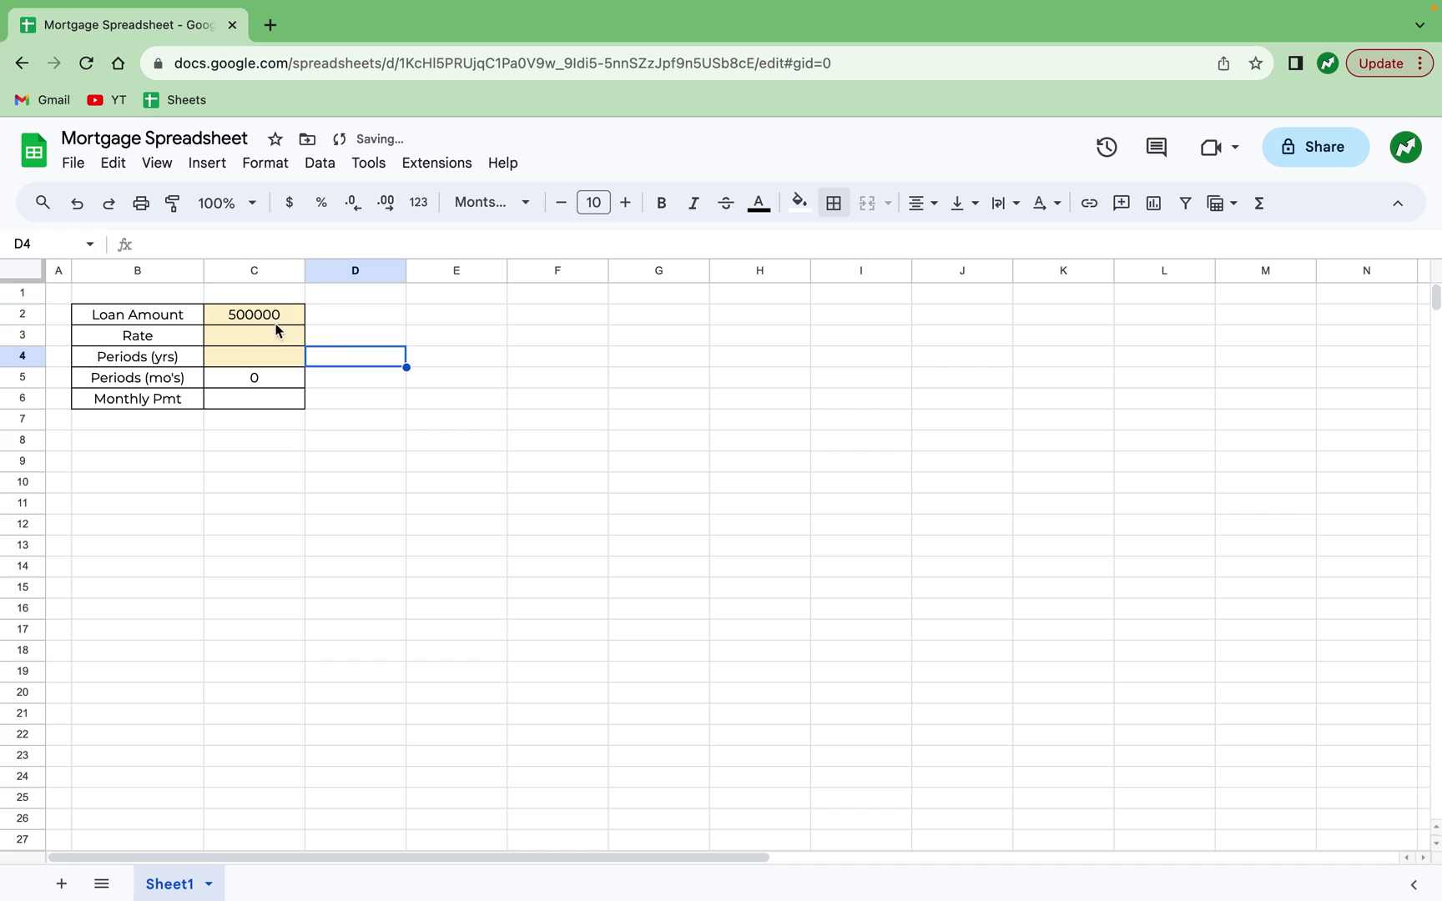
left_click(277, 318)
left_click(418, 203)
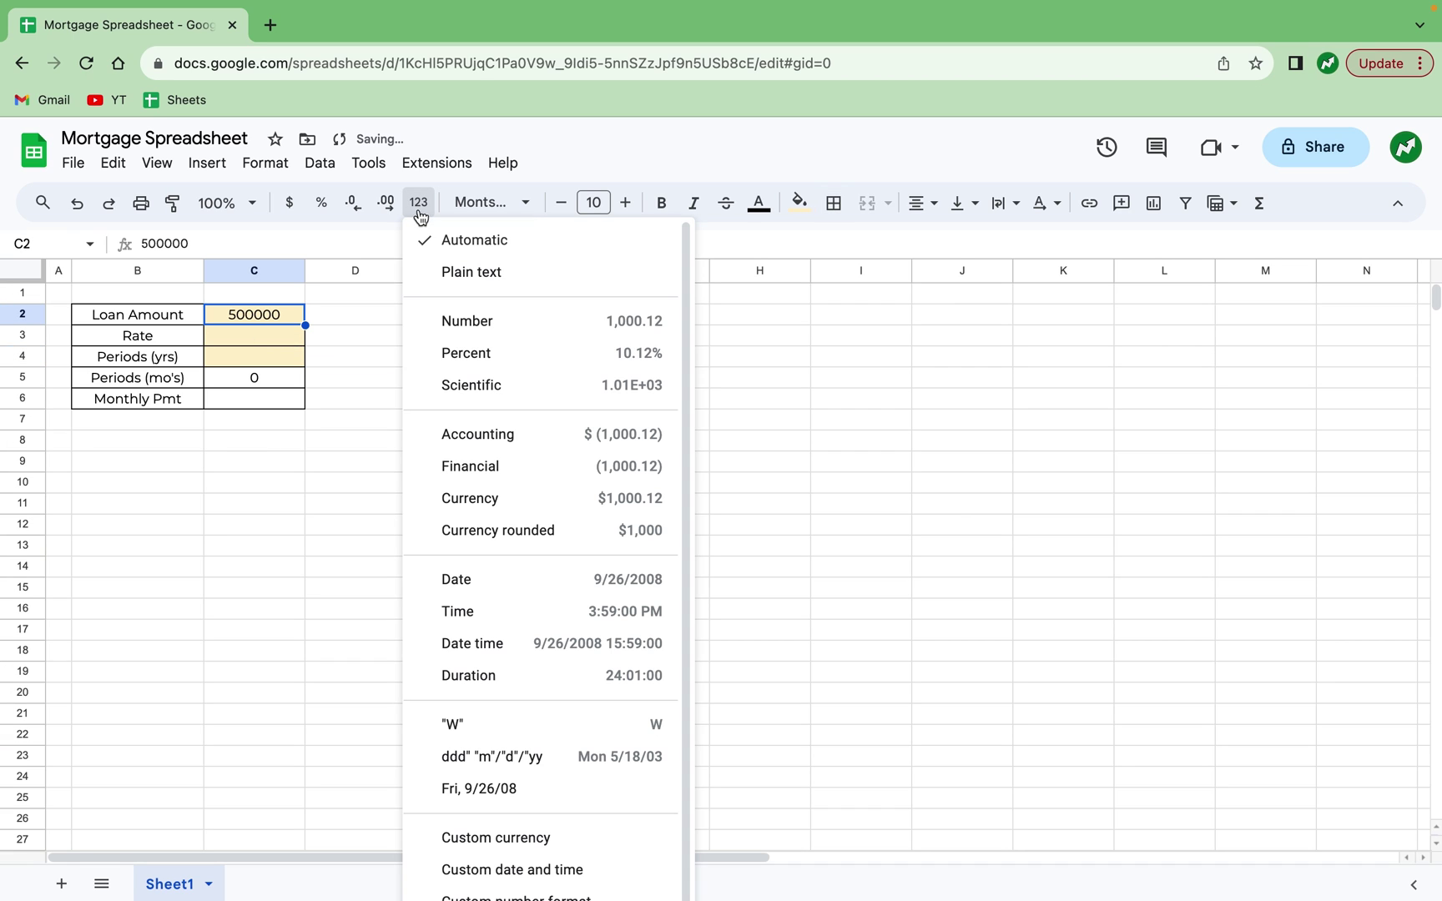
left_click(515, 436)
Set the rate in C3 to 6.50% using percent format.
left_click(256, 339)
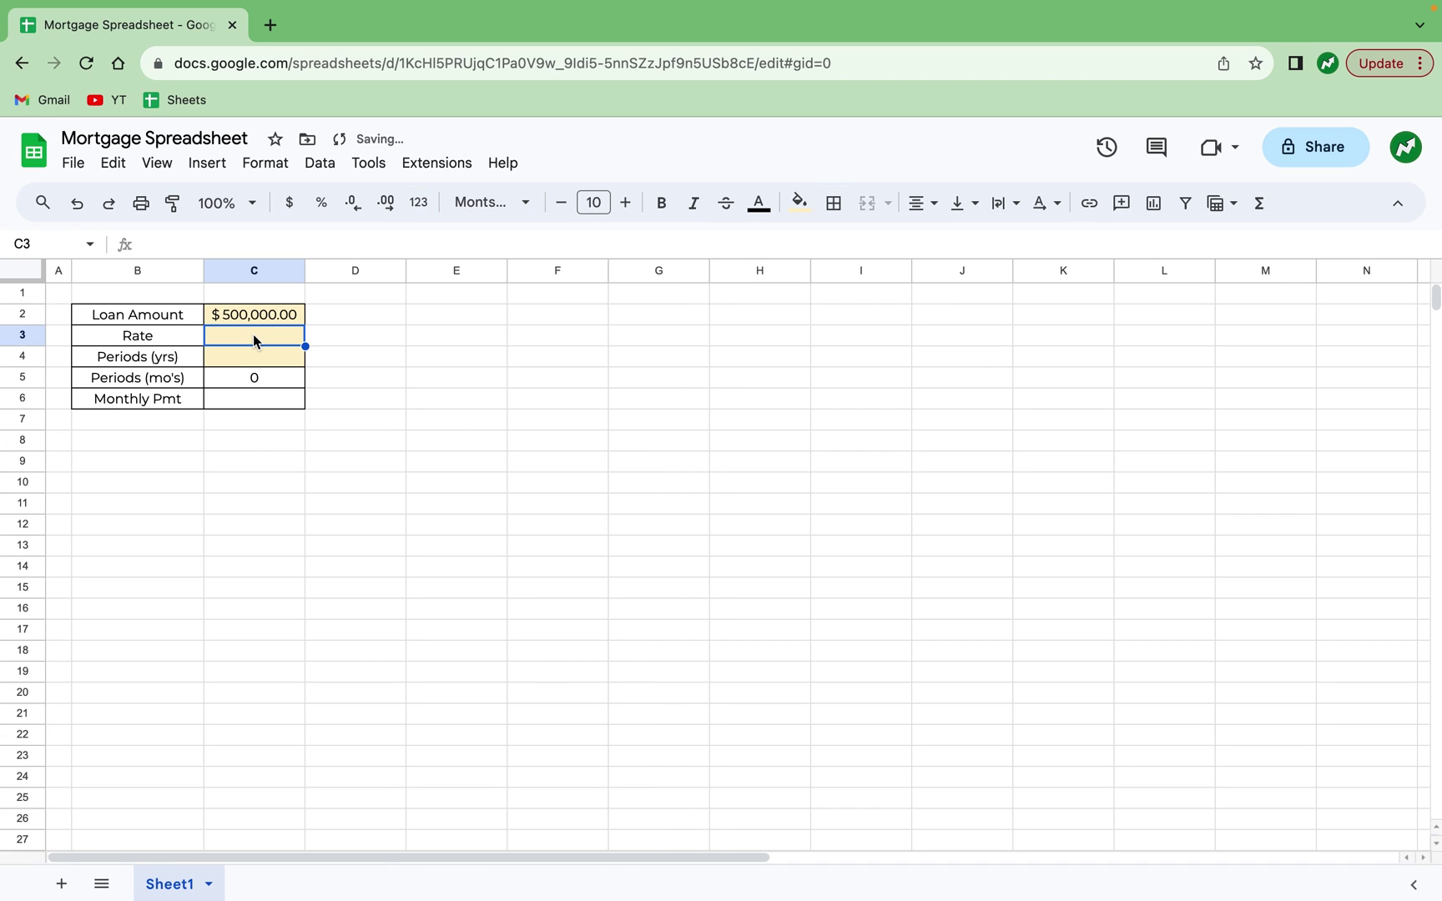
type("6.5")
left_click(338, 404)
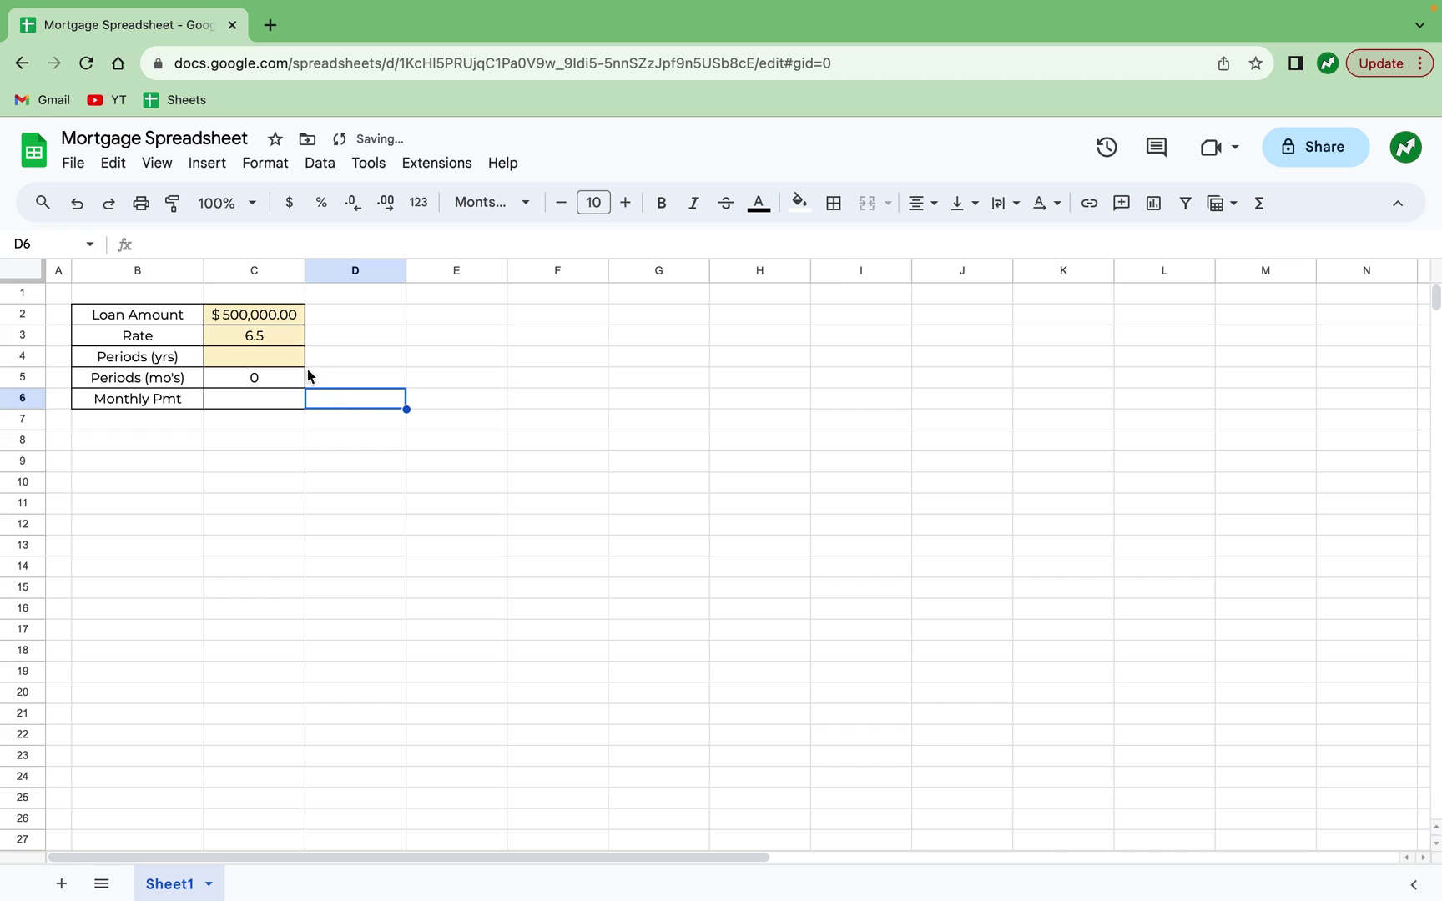
left_click(284, 342)
left_click(322, 203)
left_click(404, 420)
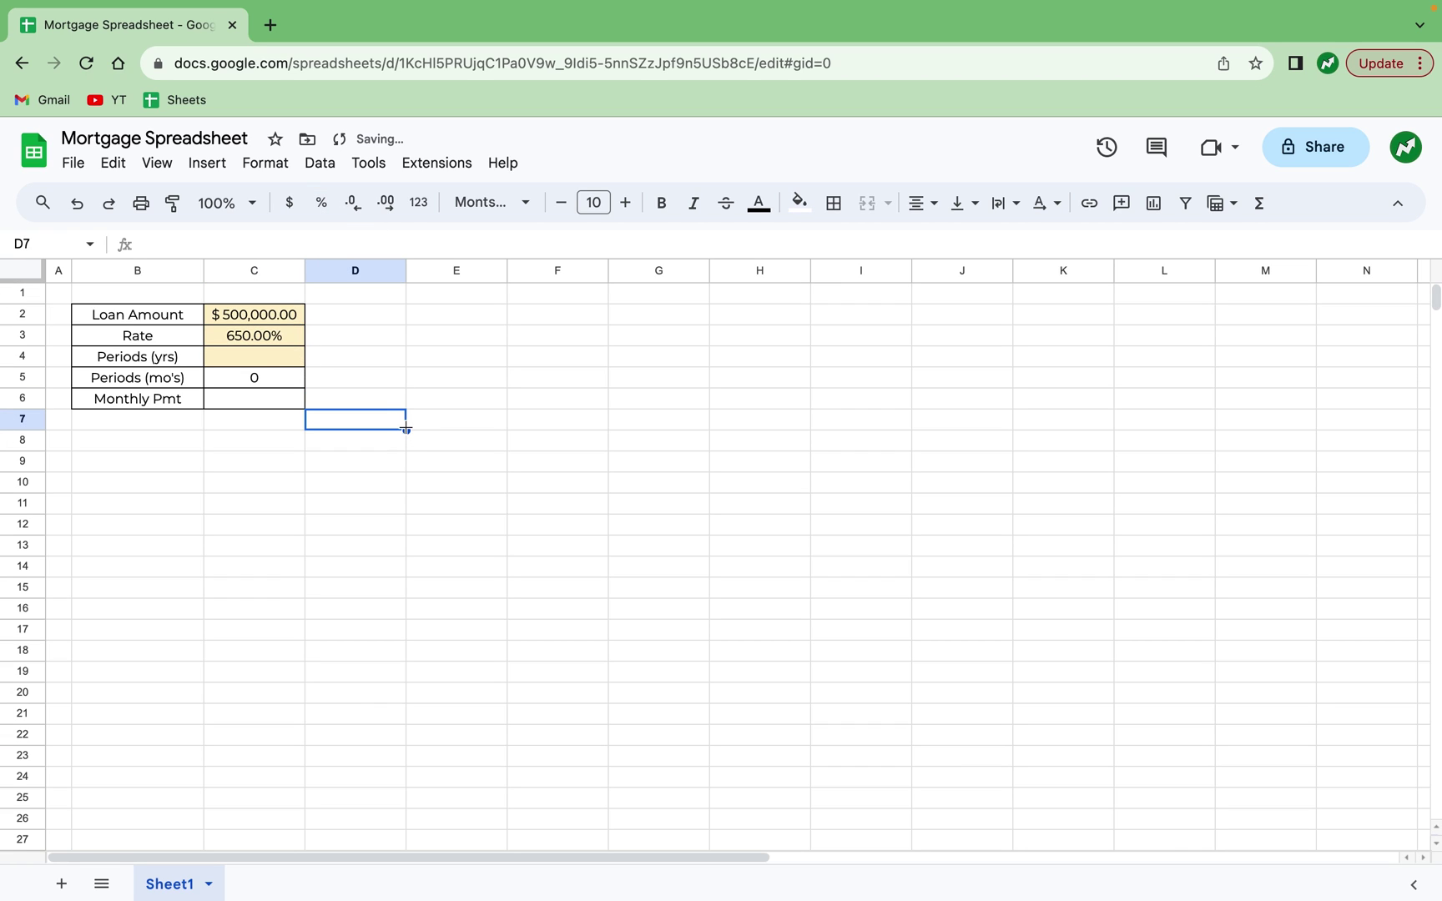
left_click(259, 338)
type("6.5")
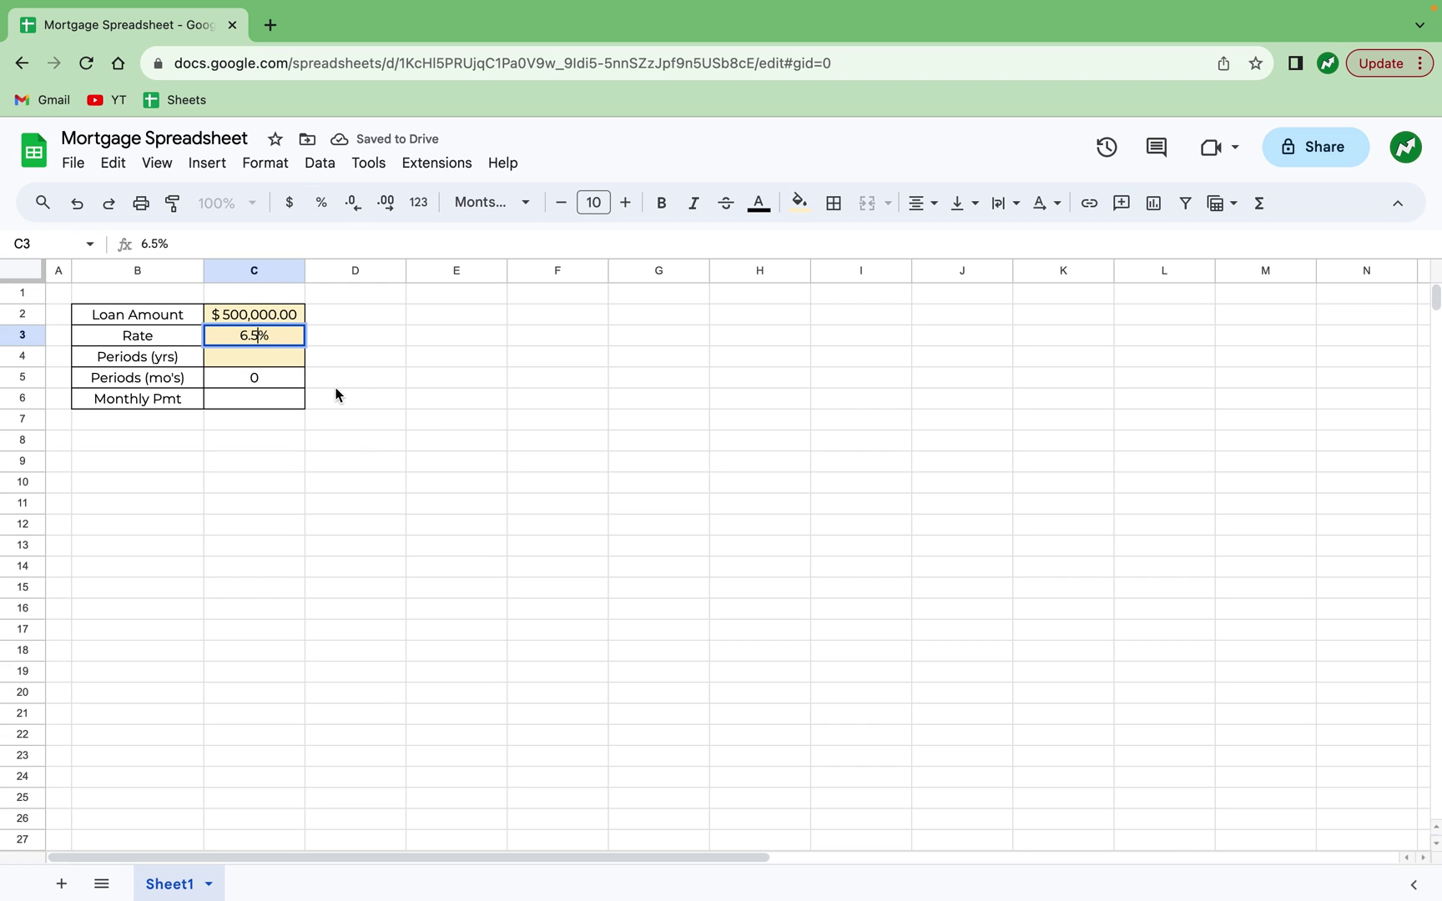
left_click(337, 385)
Enter a 30-year term in C4.
left_click(251, 358)
type("30")
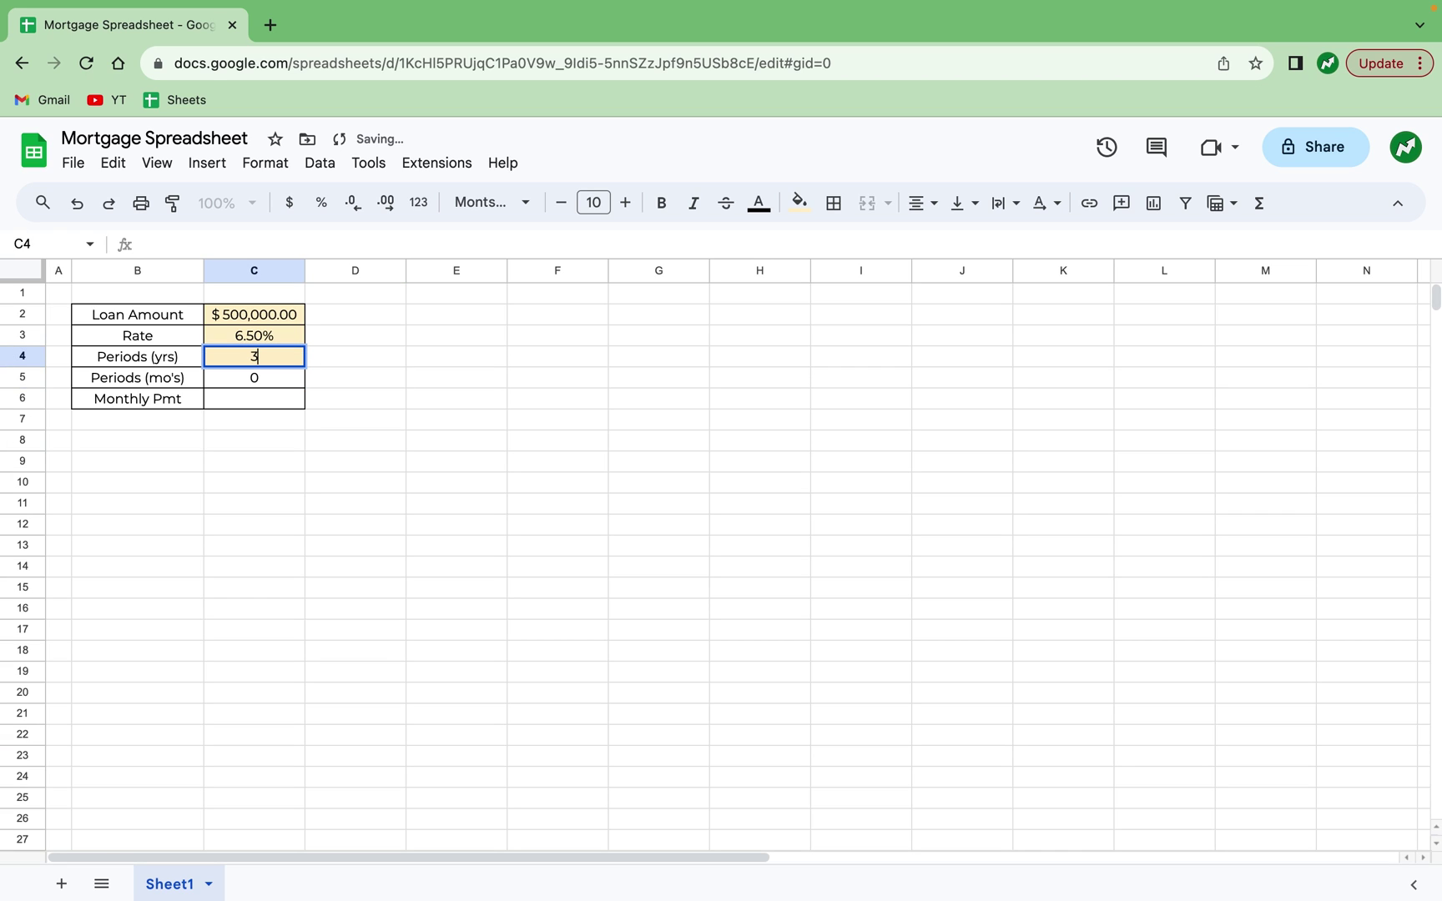
left_click(359, 390)
left_click(338, 477)
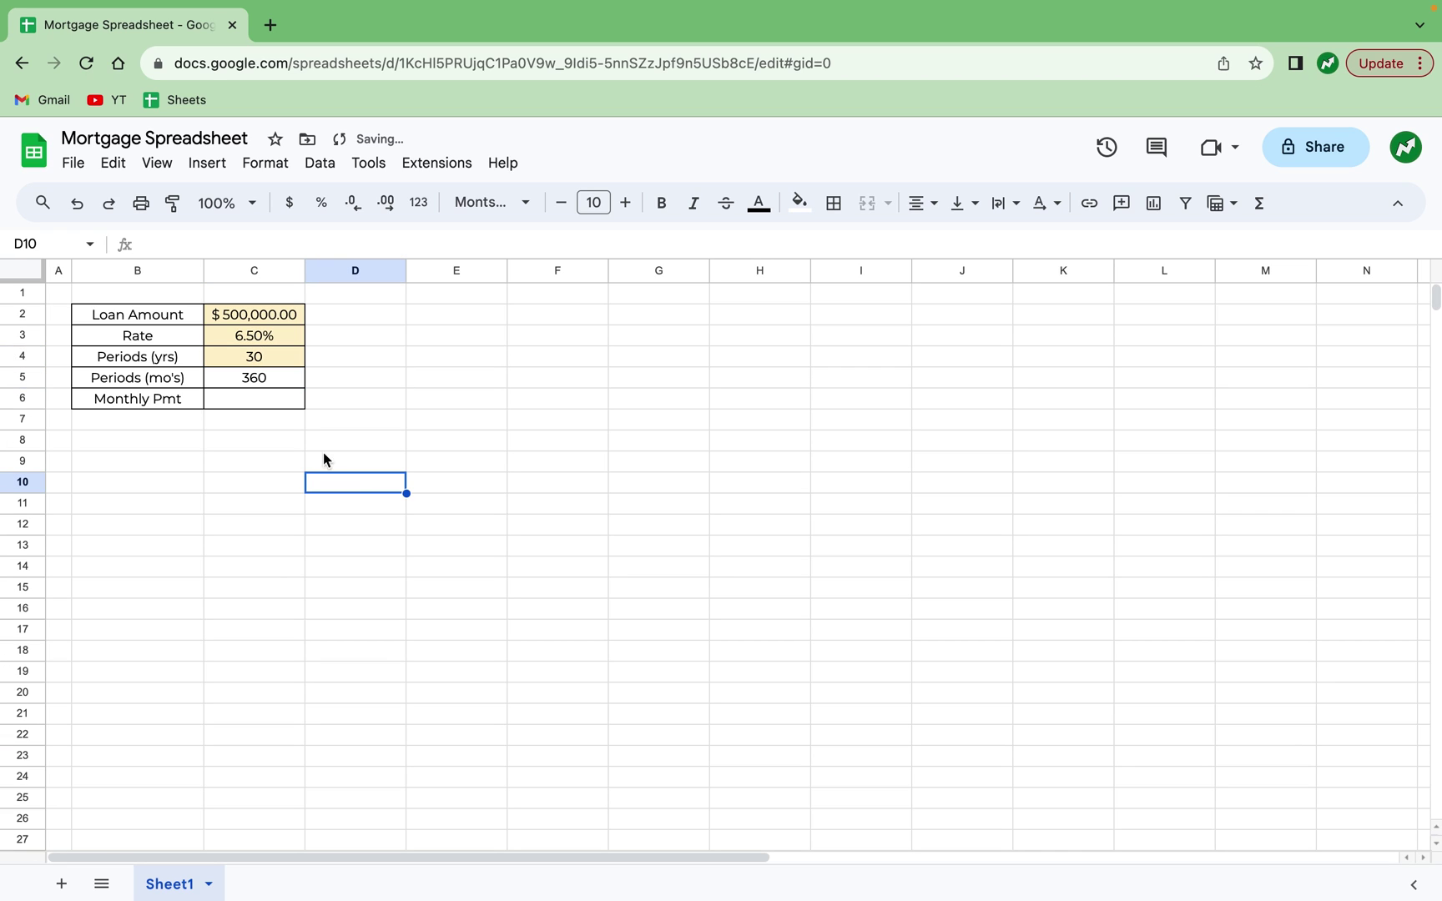
Left-align the labels in B2:B6 and right-align the values in C2:C6.
left_click_drag(176, 315, 174, 400)
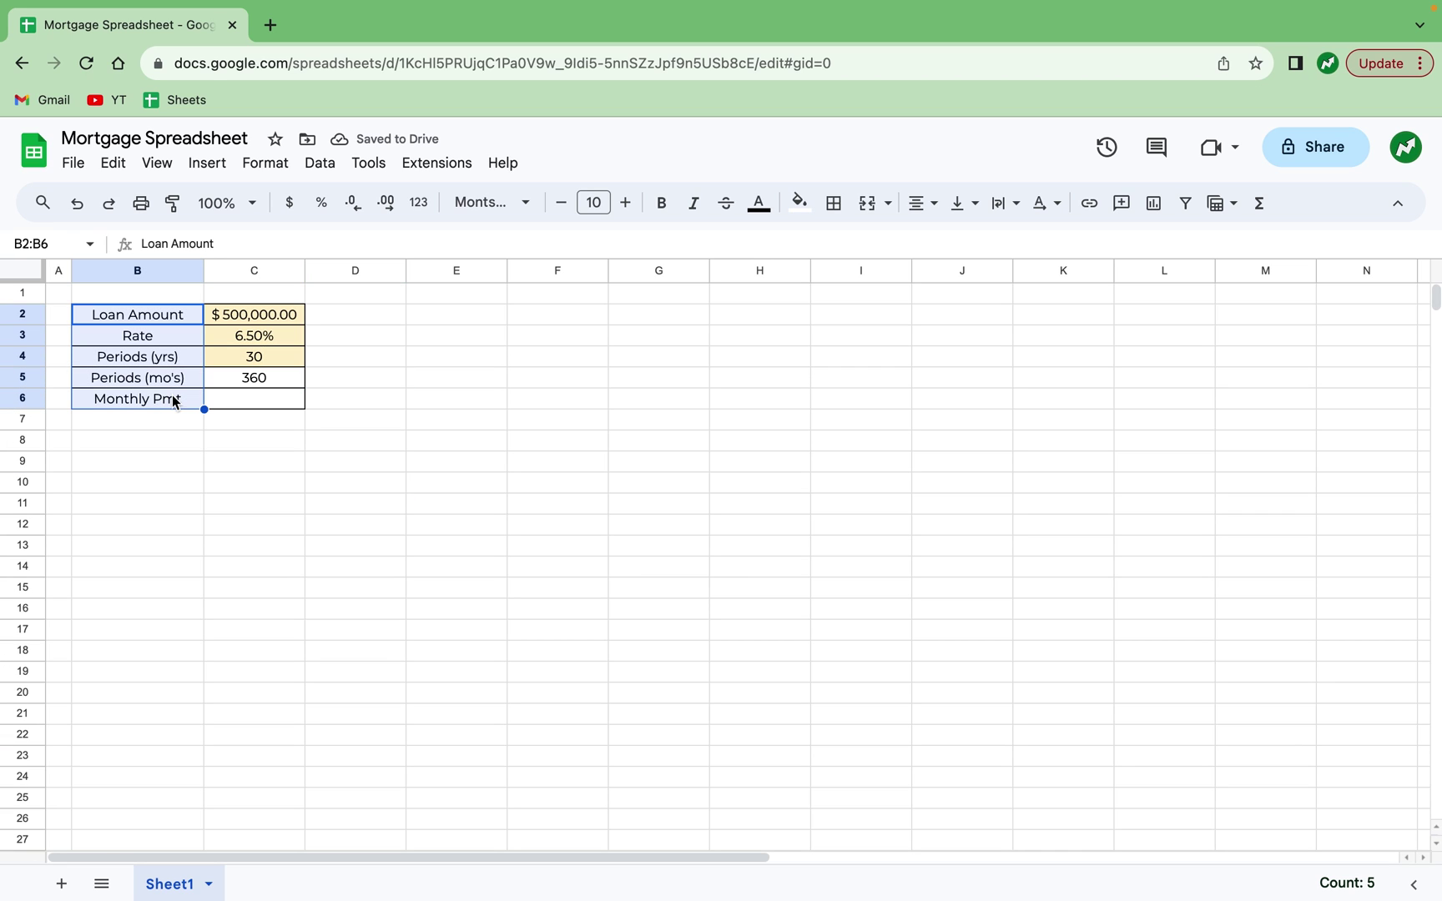
left_click(921, 204)
left_click(927, 244)
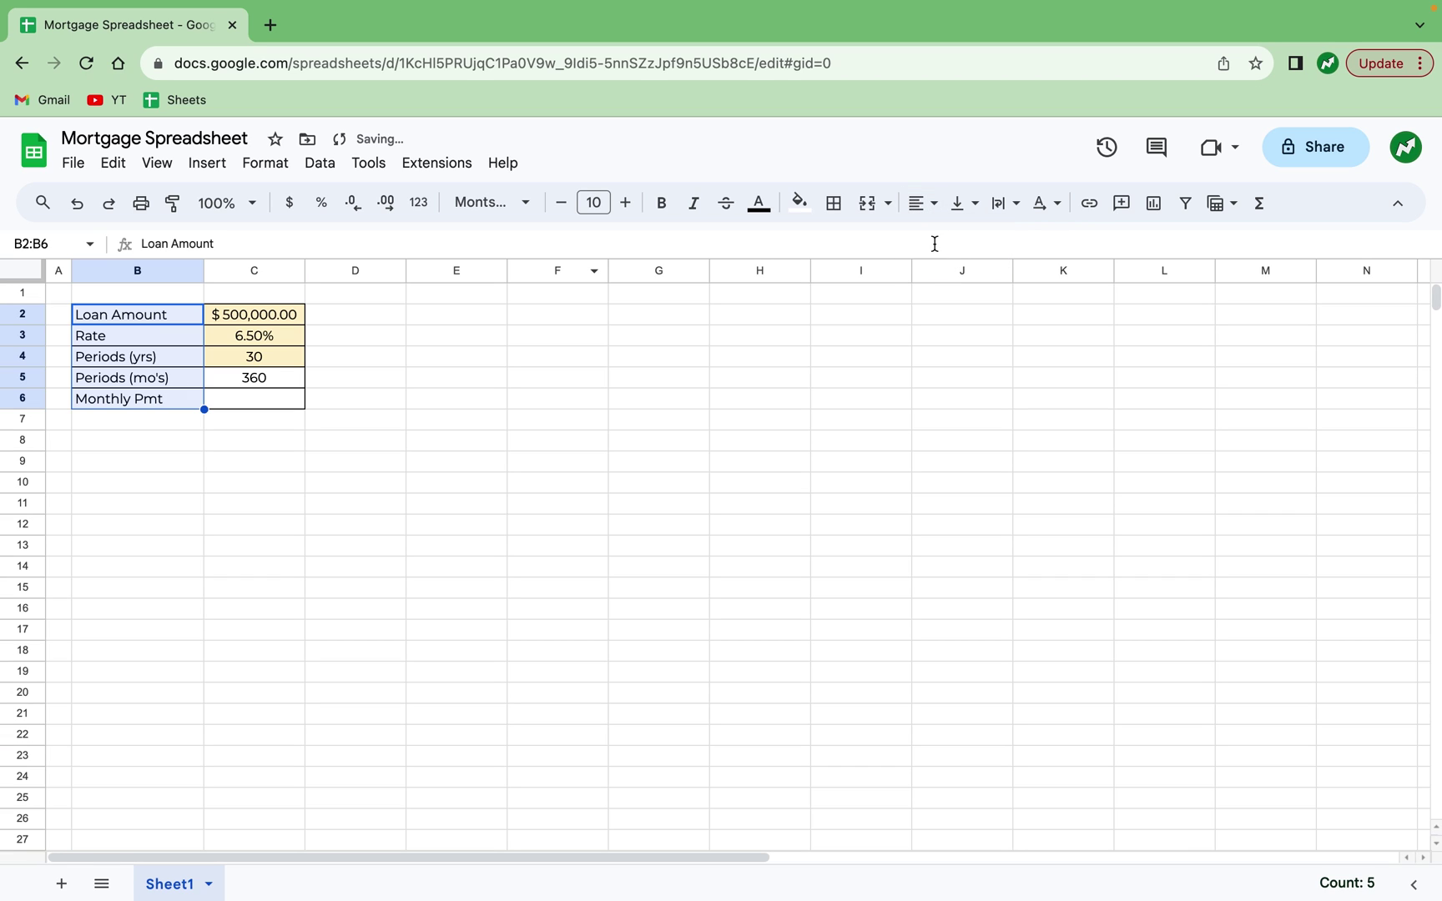
left_click_drag(257, 324, 263, 400)
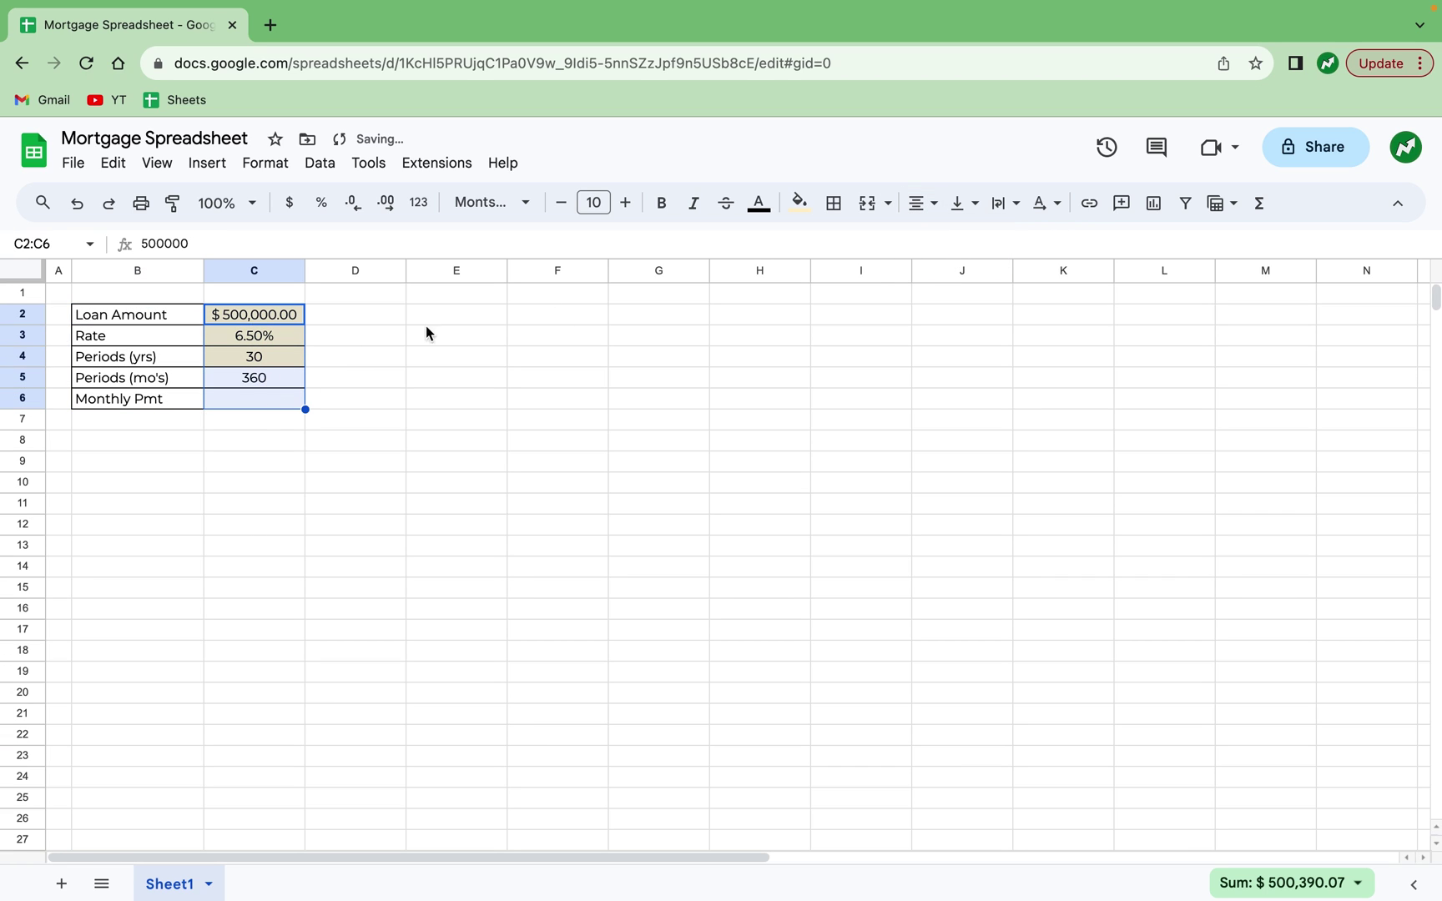
left_click(940, 208)
left_click(983, 244)
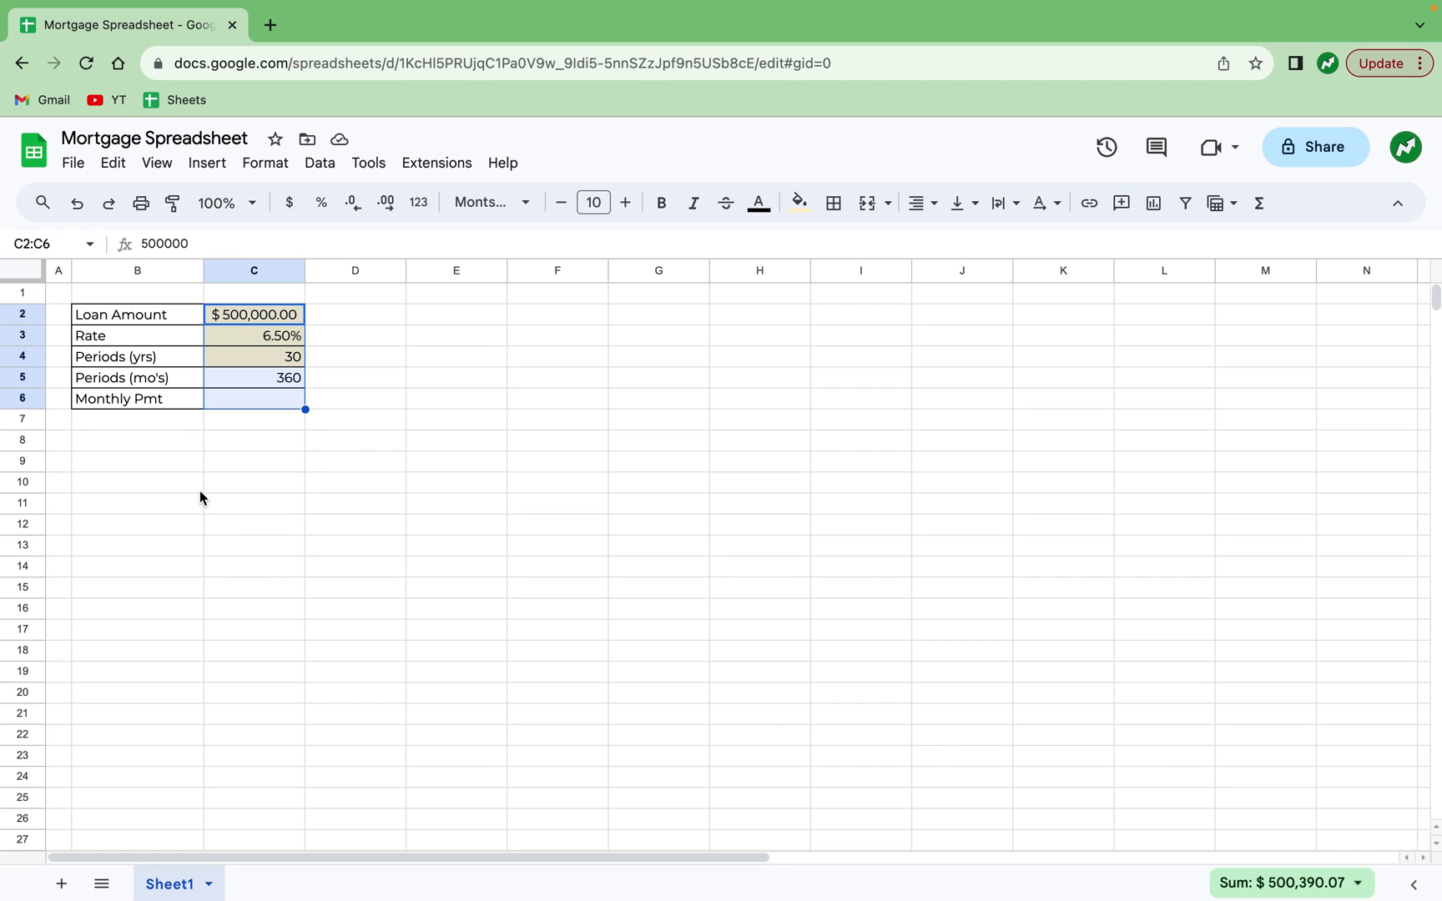
left_click(143, 446)
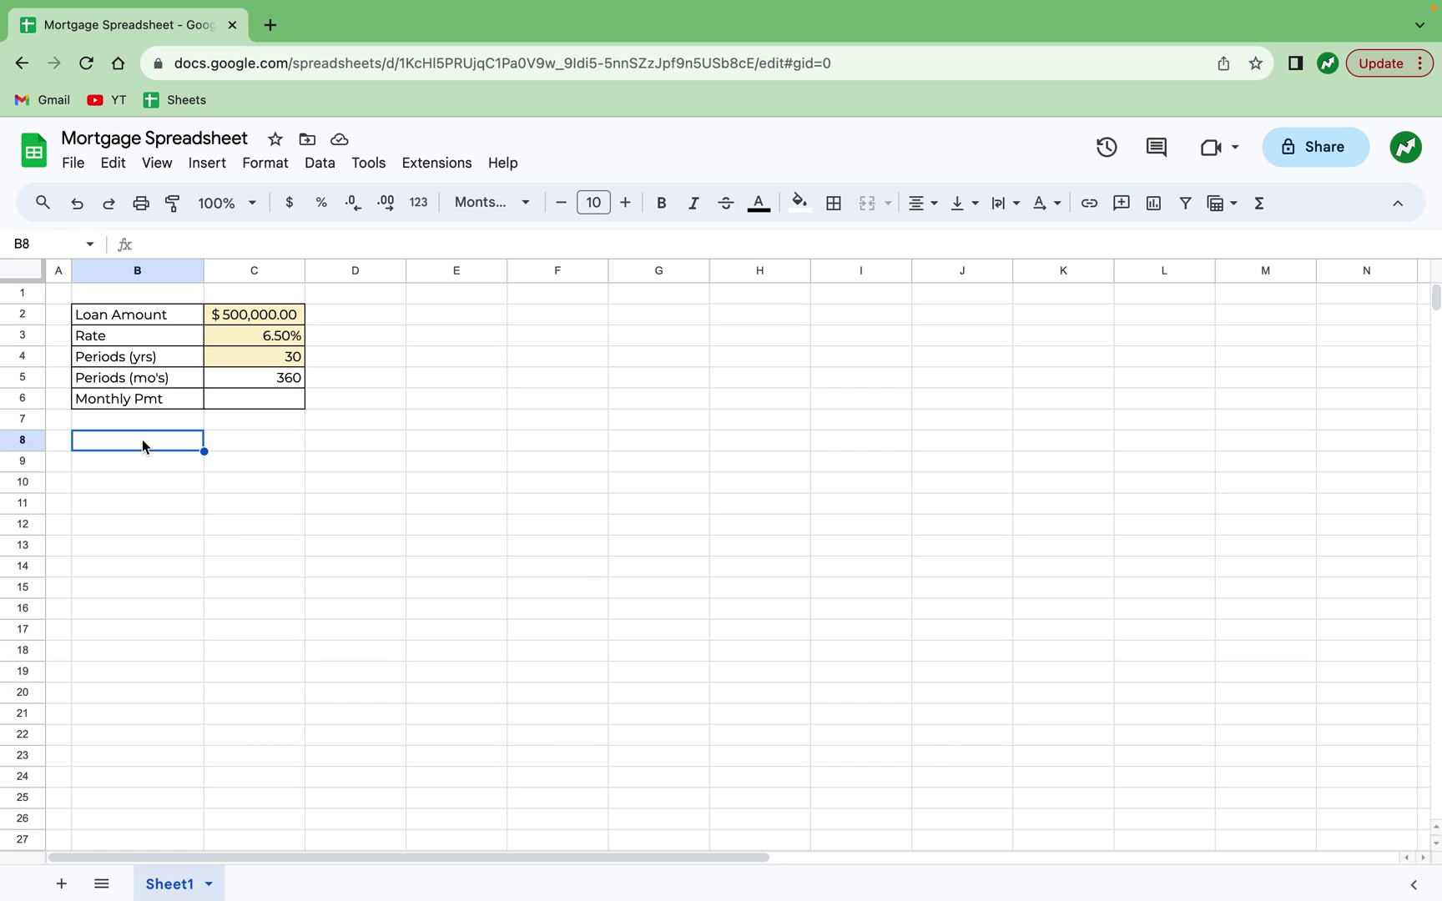
Enter headings Pmt Date, Beign Bal., Payment, Principal and Interest in B8:F8.
type("Pmt Date")
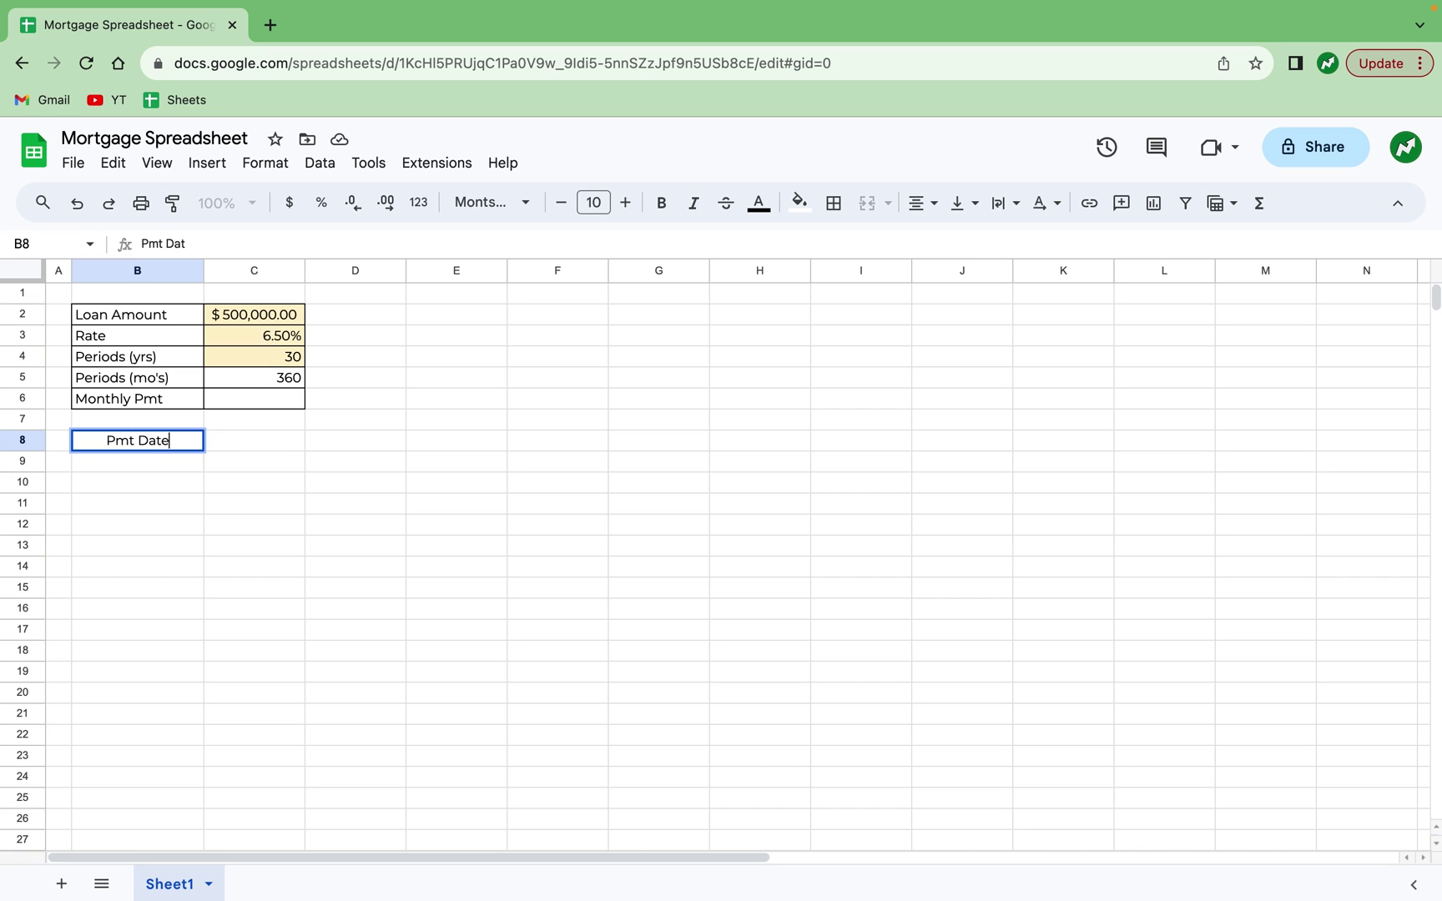
key("Tab")
type("Beign B")
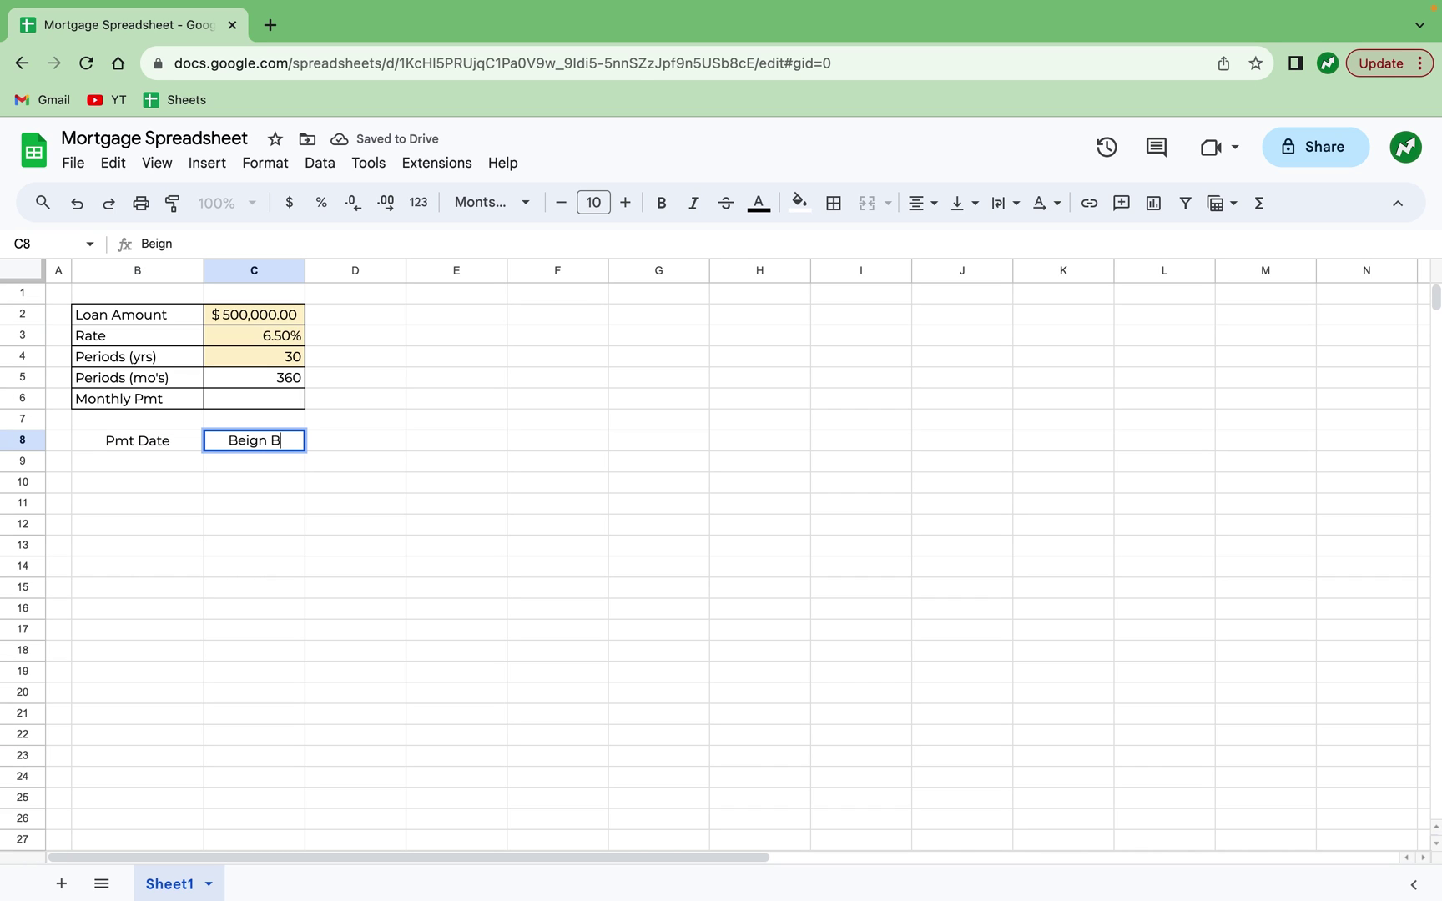
type("al.")
key("Tab")
type("Payment")
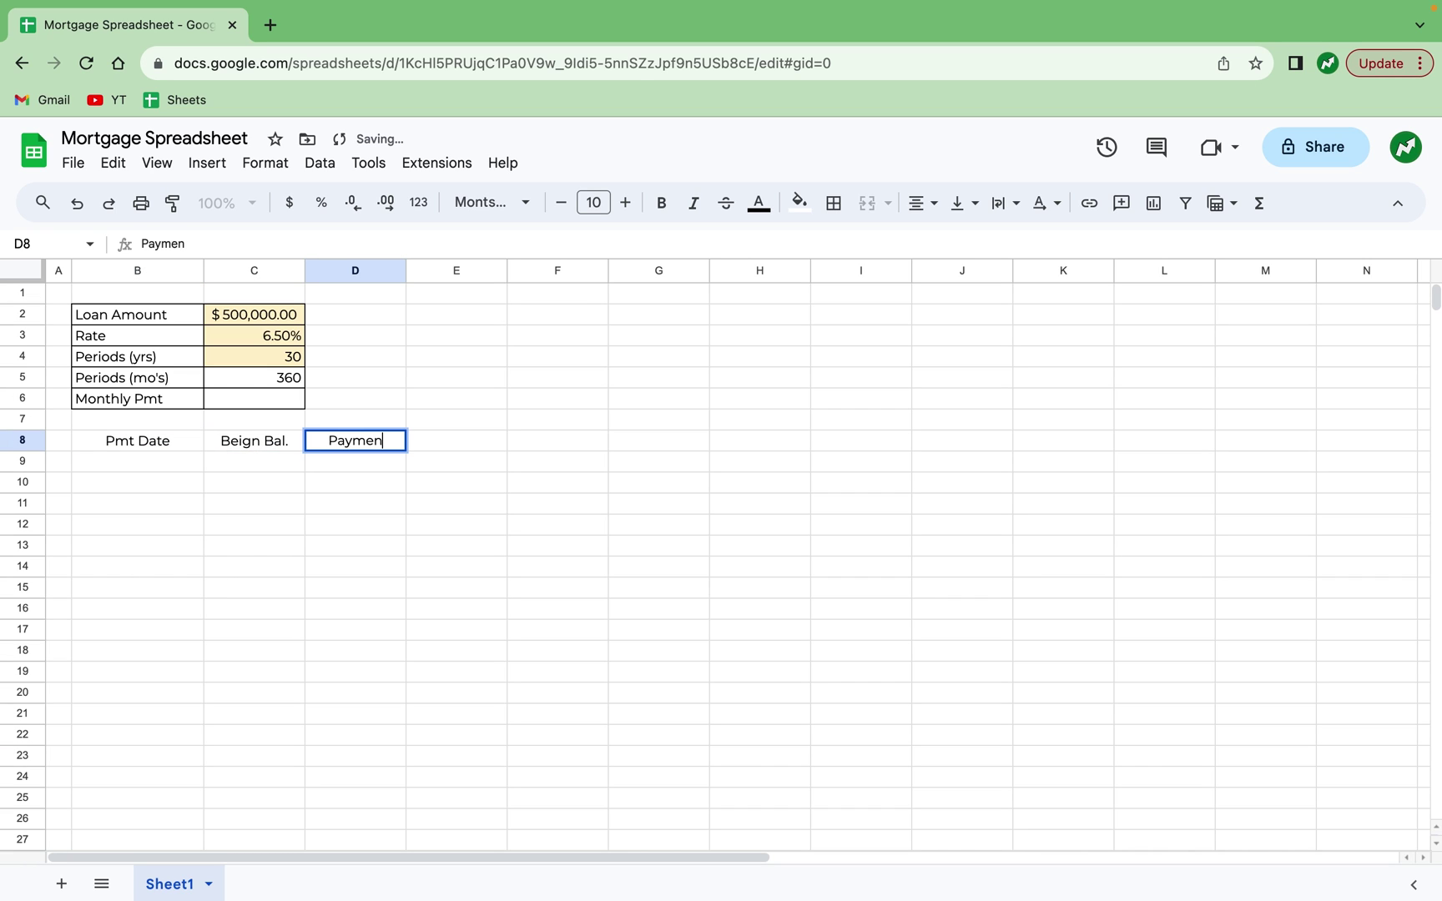
key("Tab")
type("Principal")
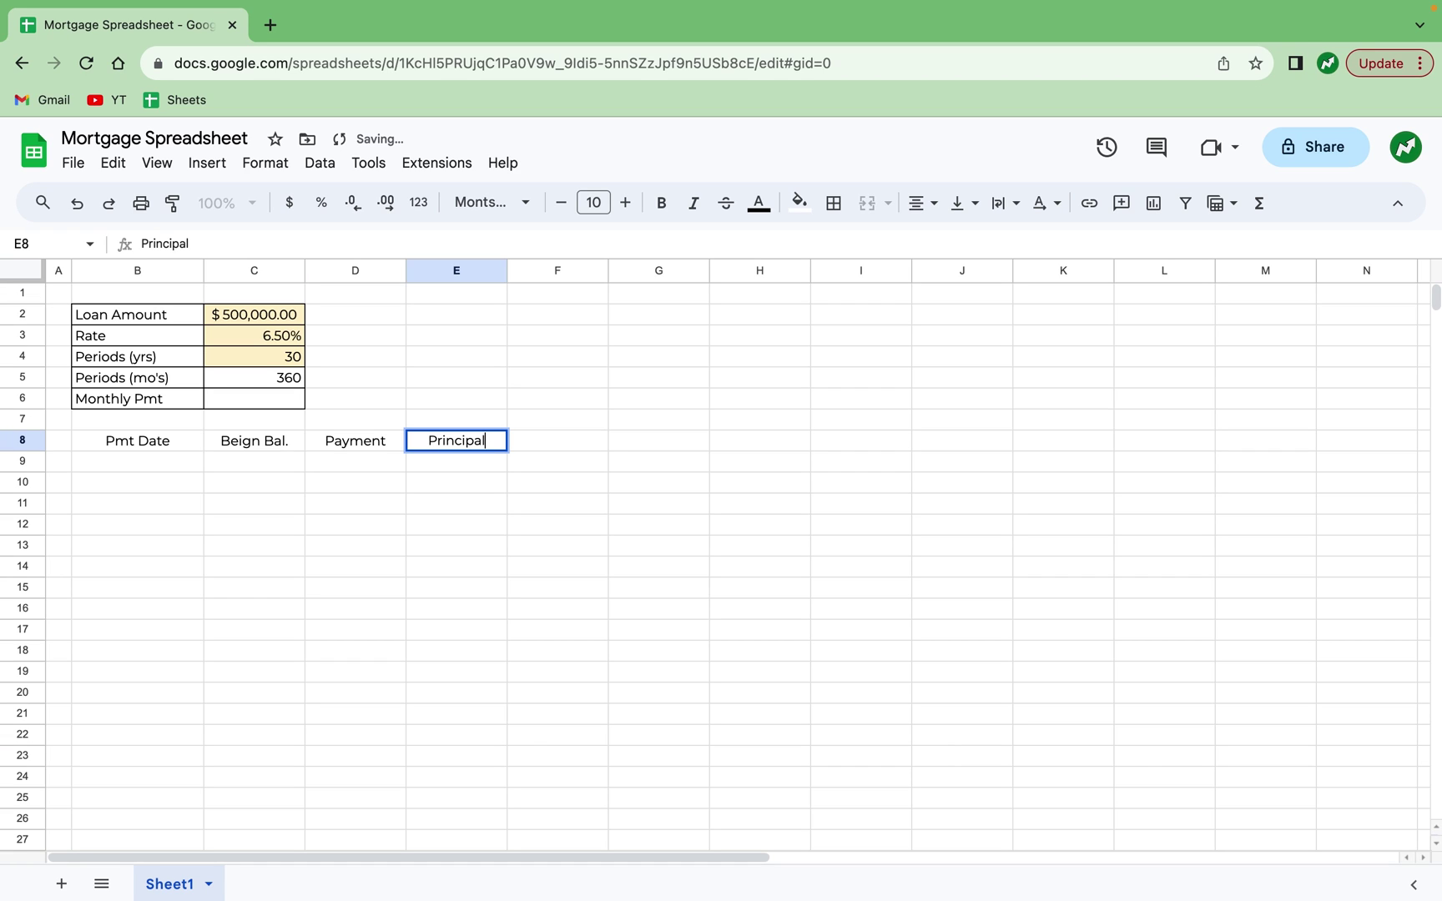
key("Tab")
type("Interest")
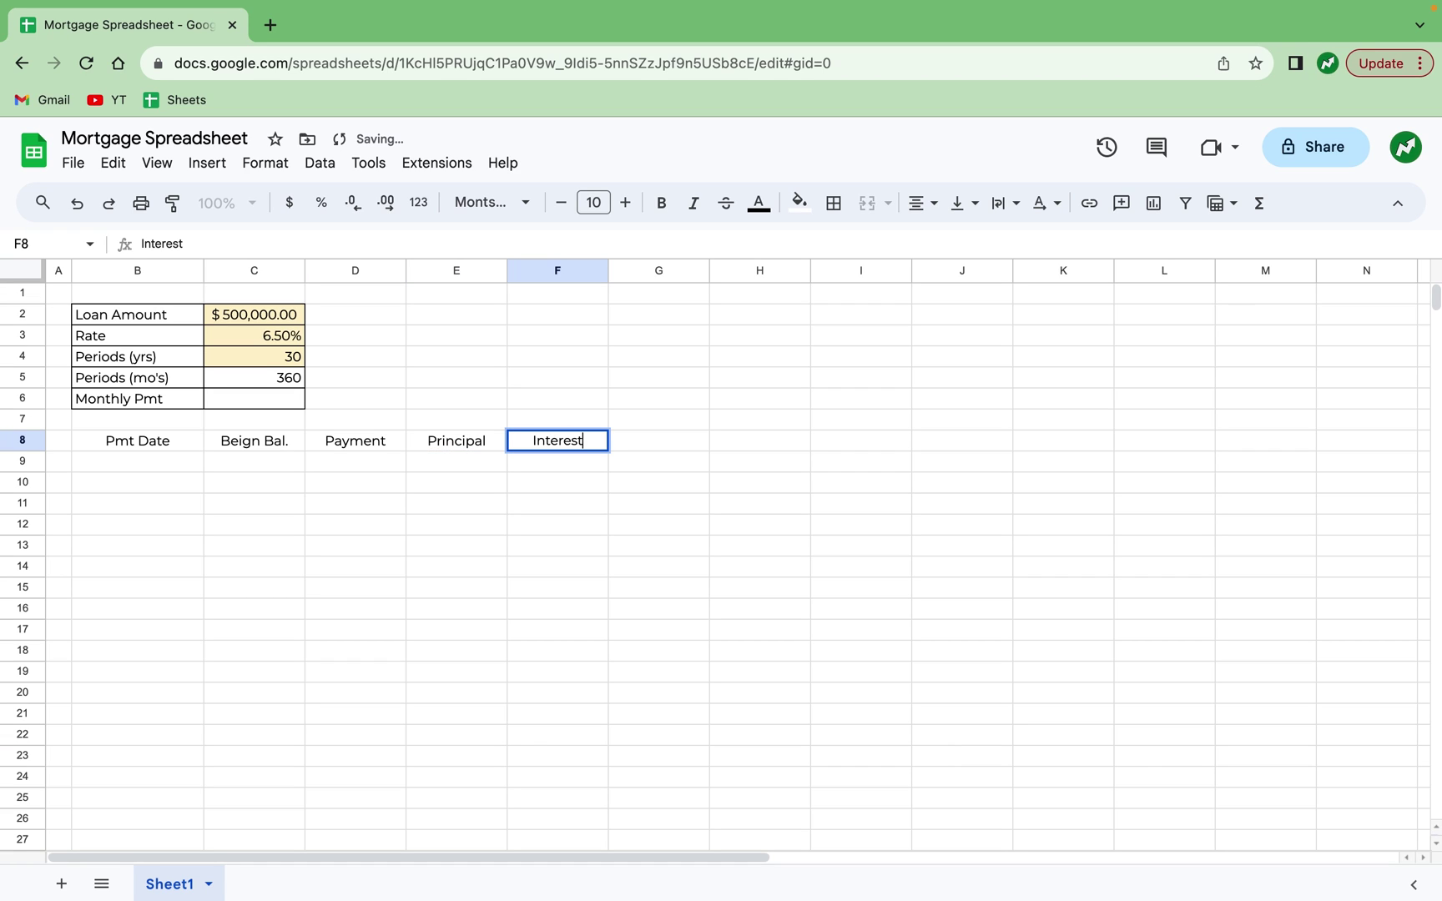
key("Tab")
Add headings Excess Pmt, End Bal., Period (Month), Total Princ and Total Int in G8:K8.
type("Excess Pmt")
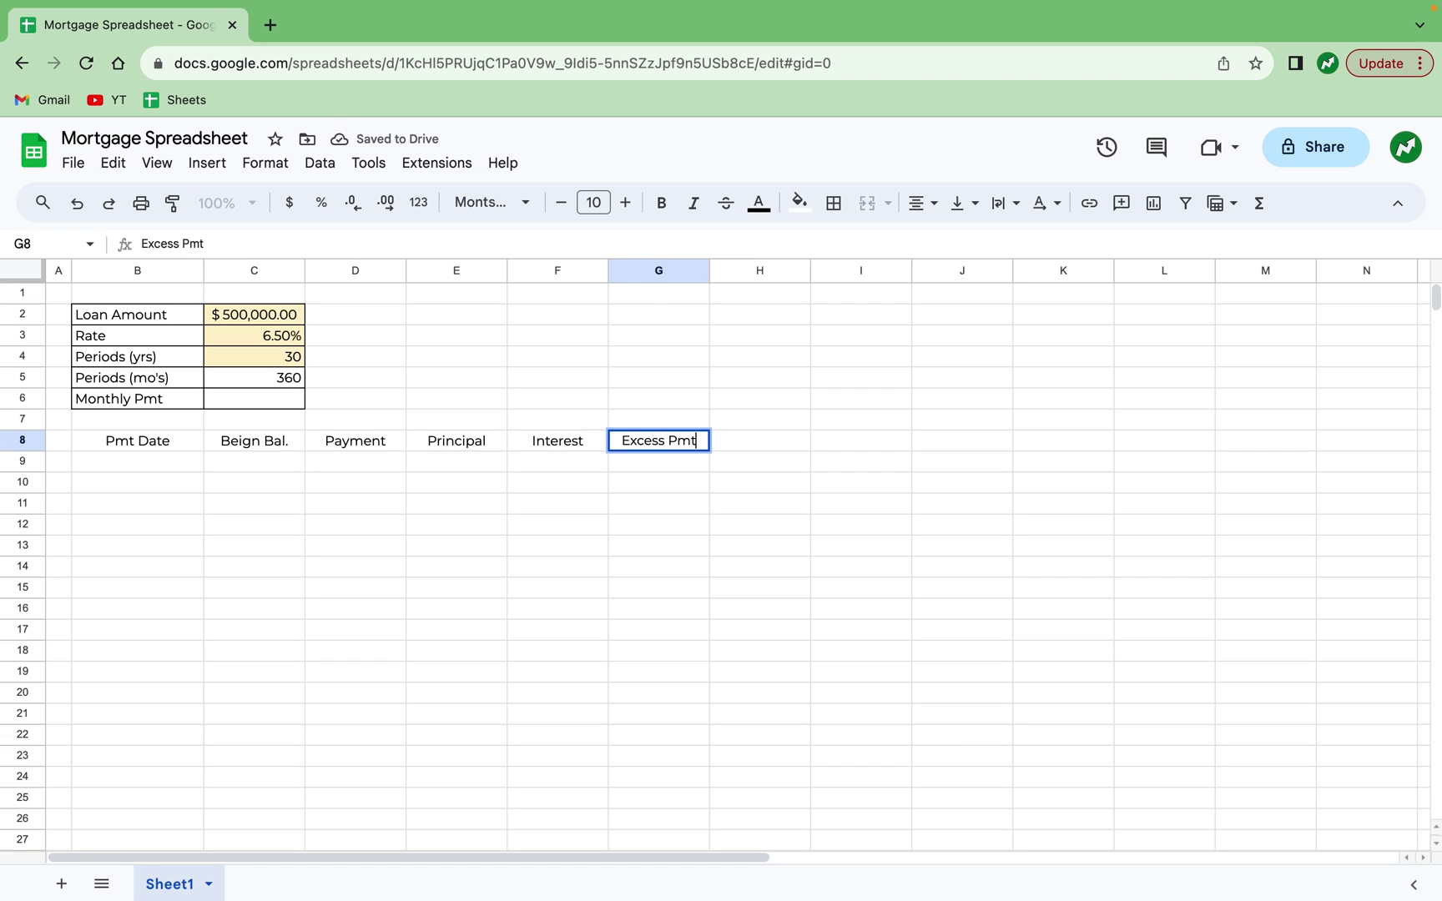
key("Tab")
type("End Bal.")
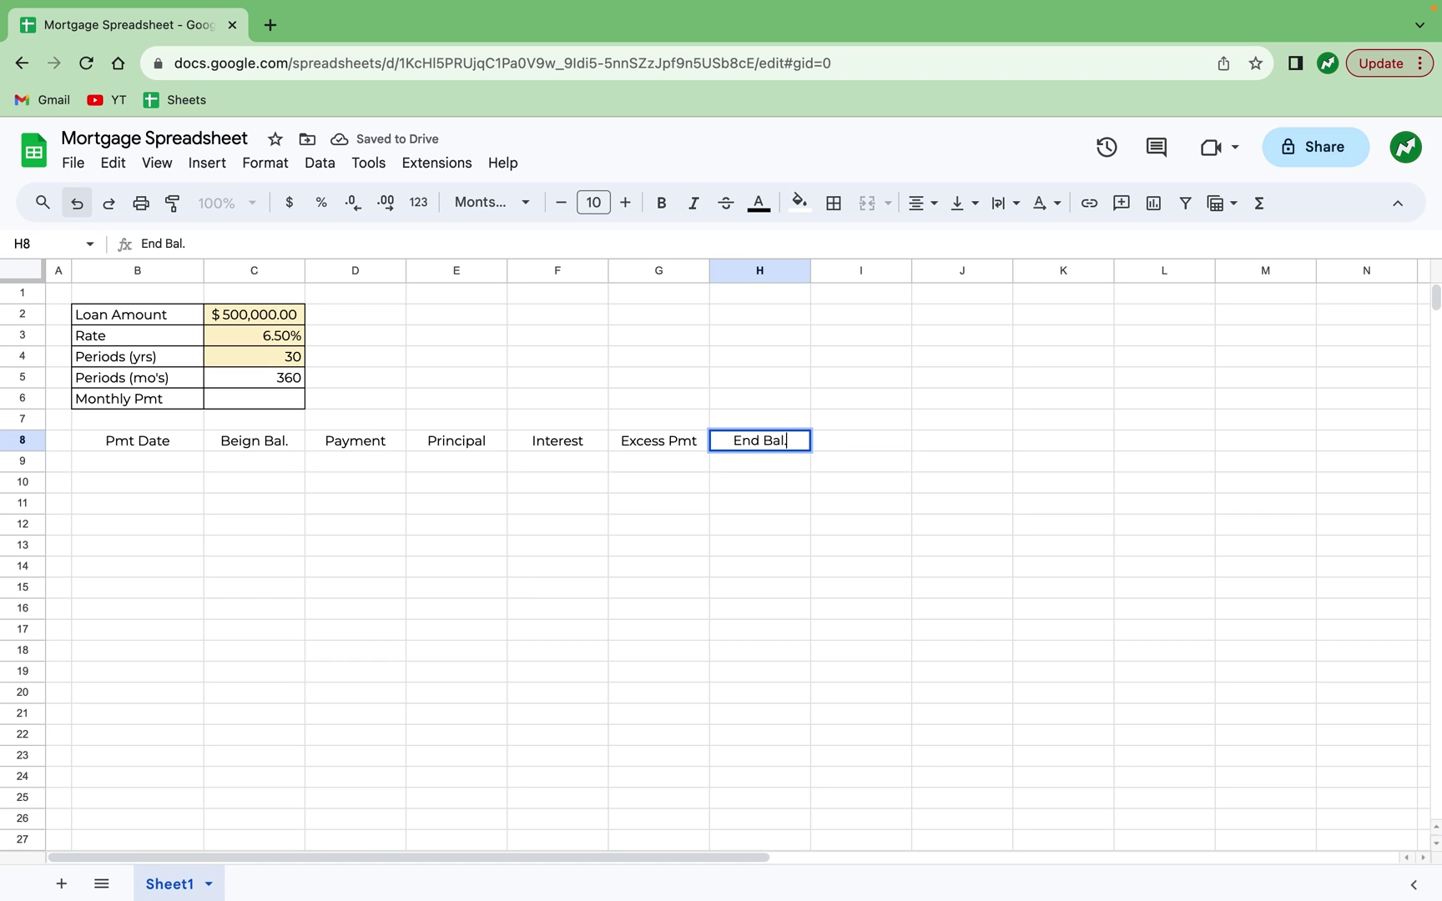
key("Tab")
type("Period ")
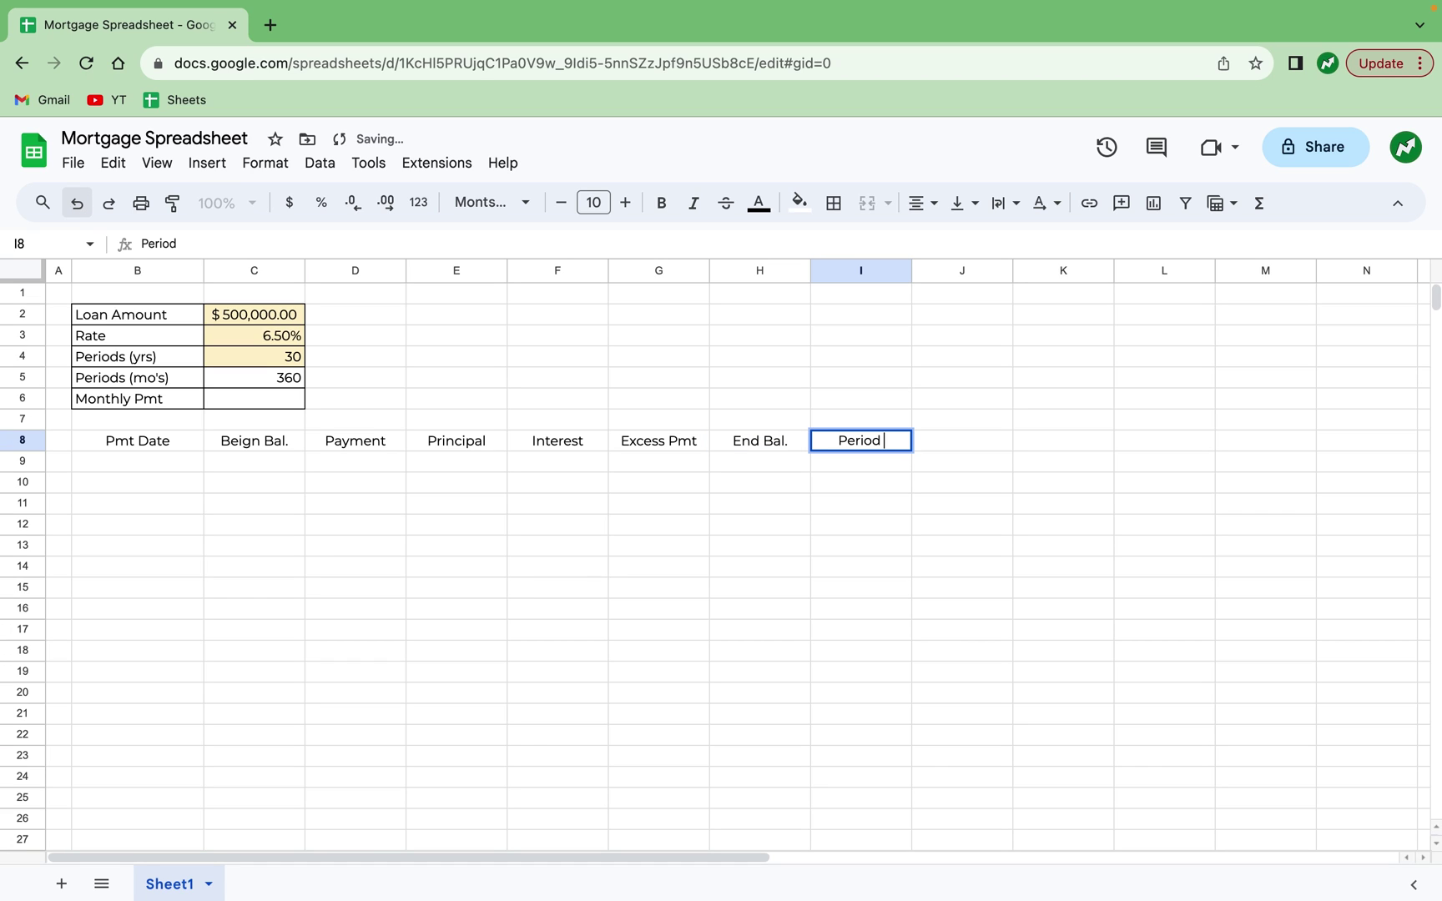
type("(Month)")
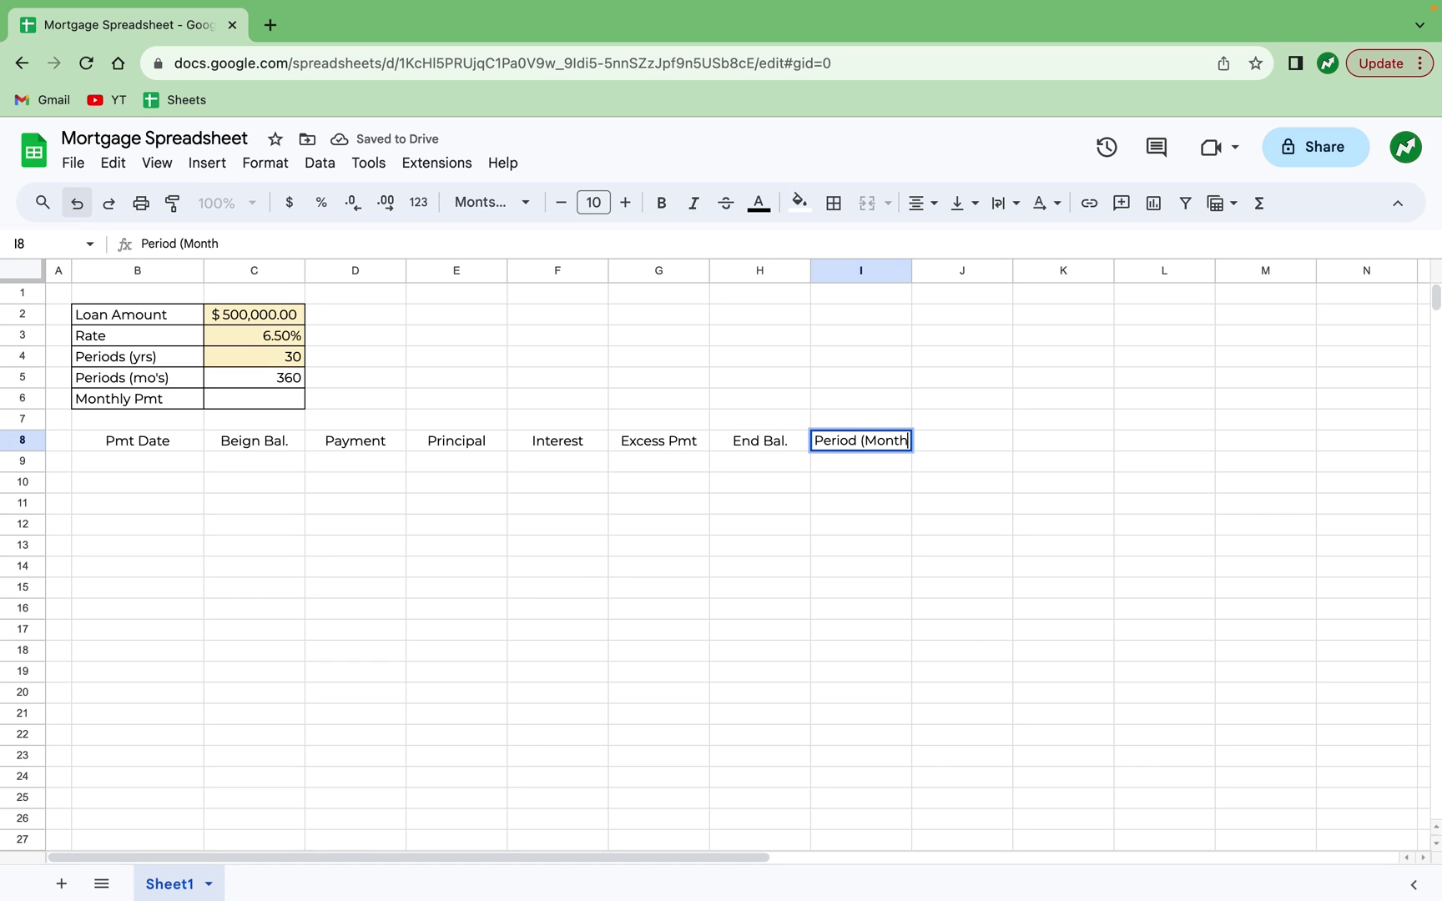
key("Tab")
type("Total P")
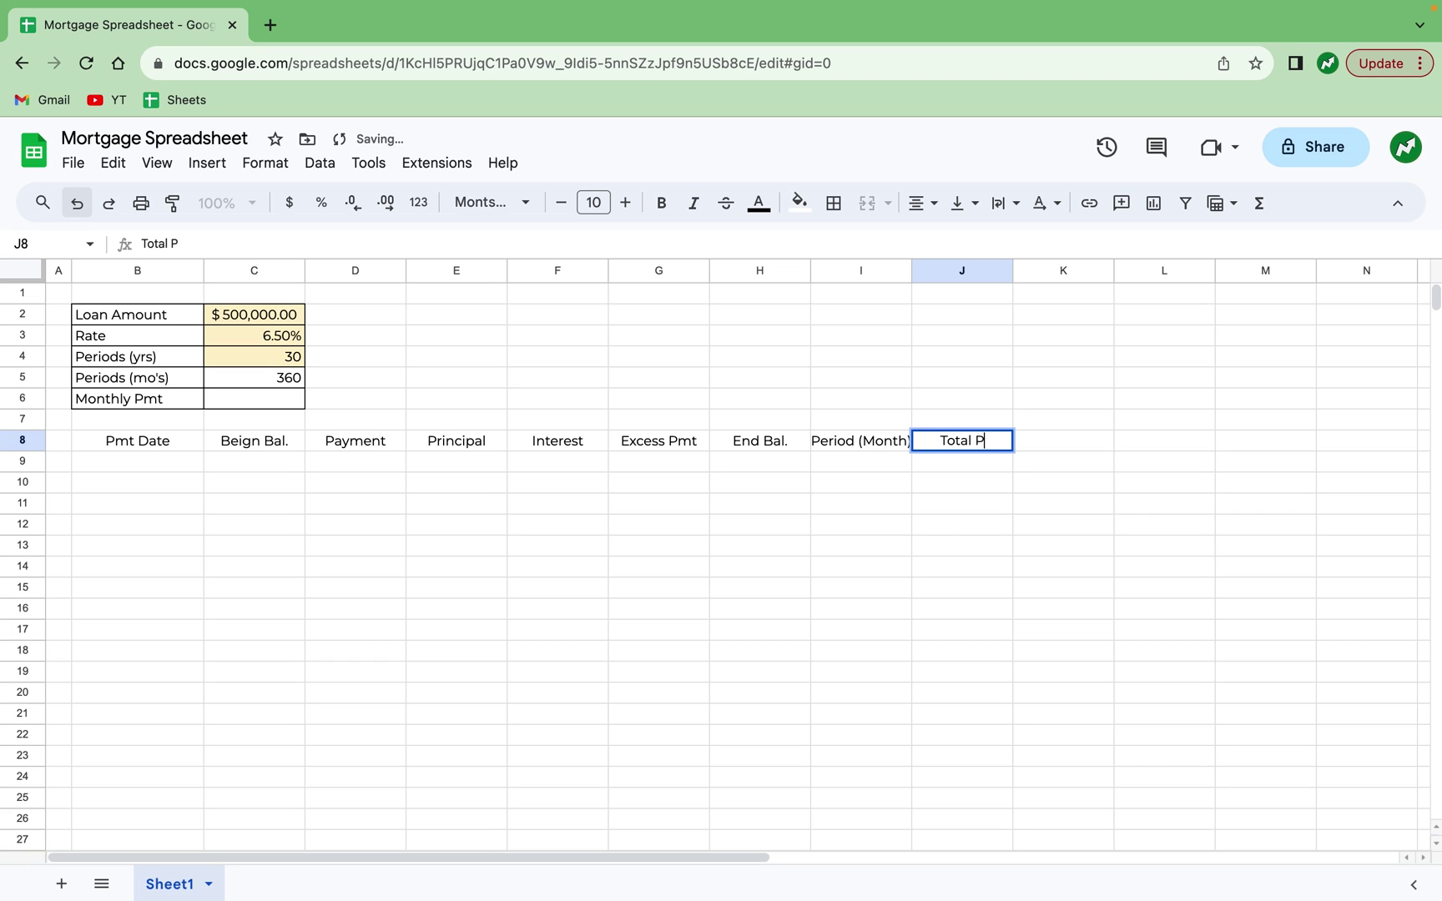
type("rinc")
key("Tab")
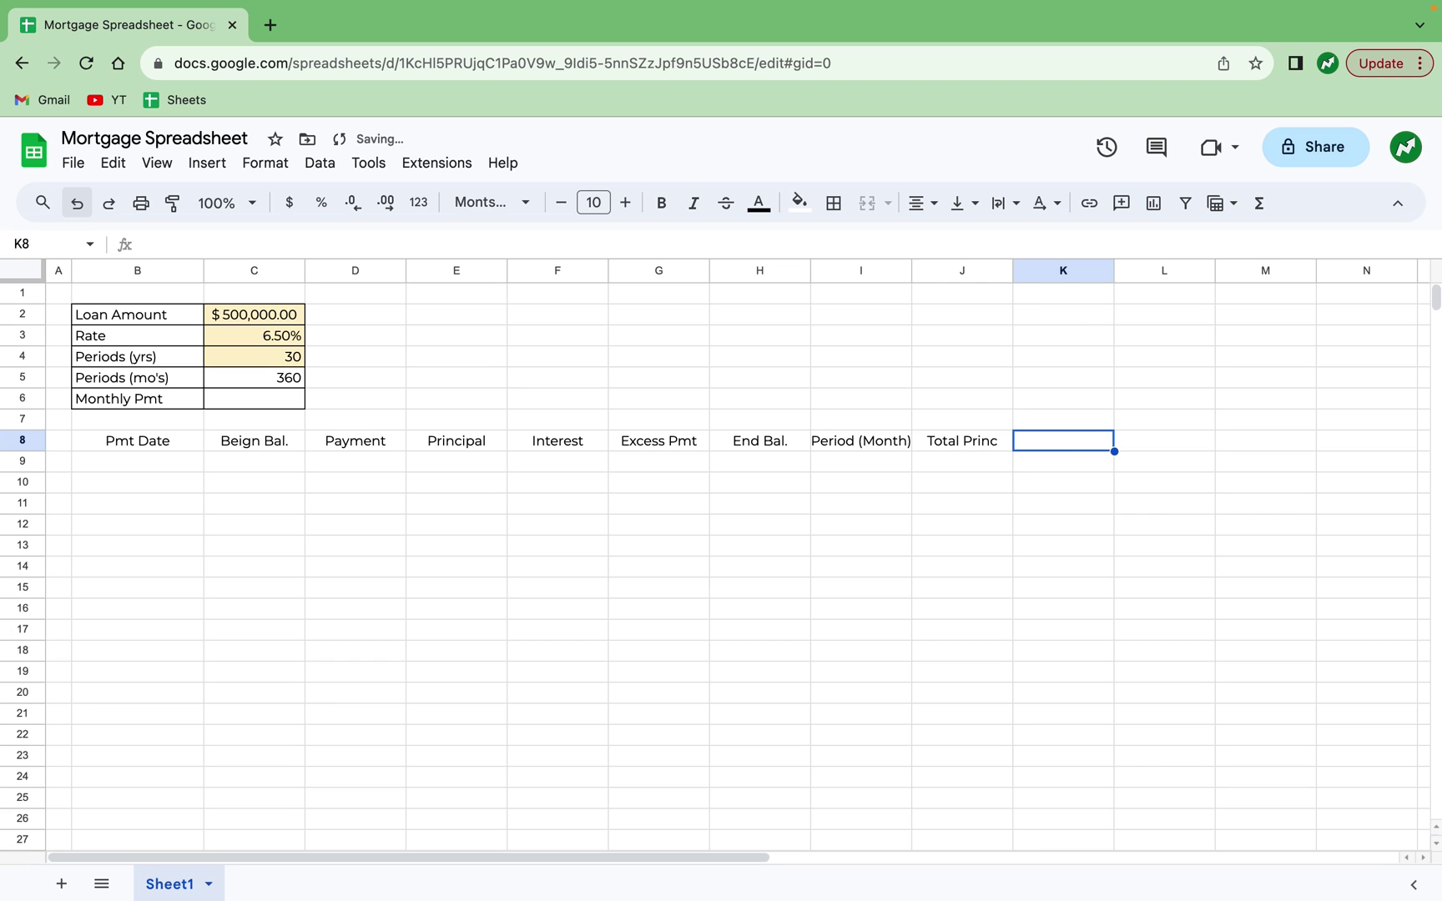
type("Total Int")
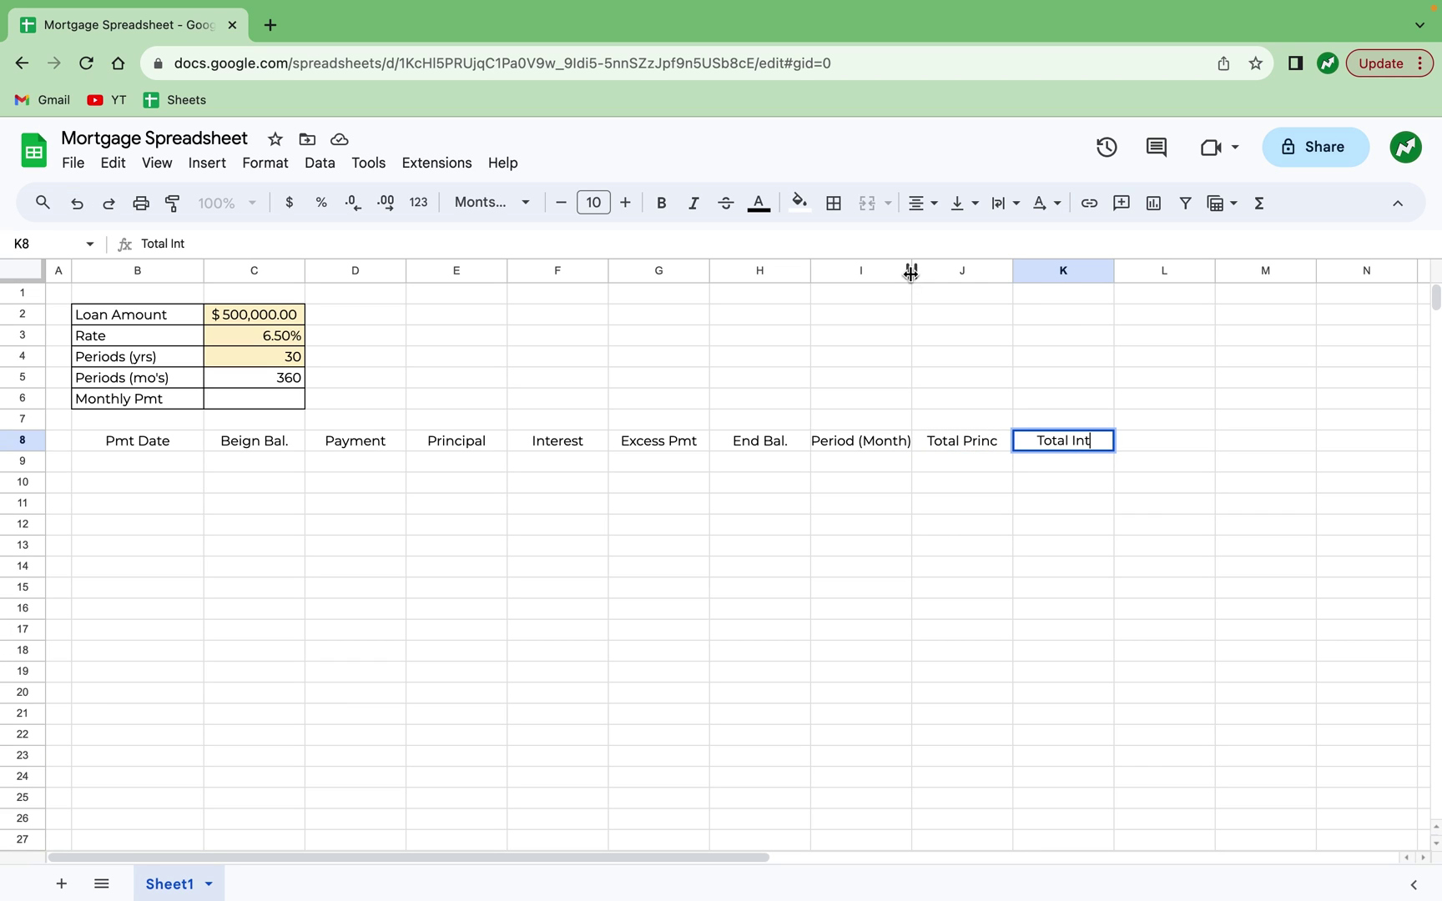
left_click(967, 593)
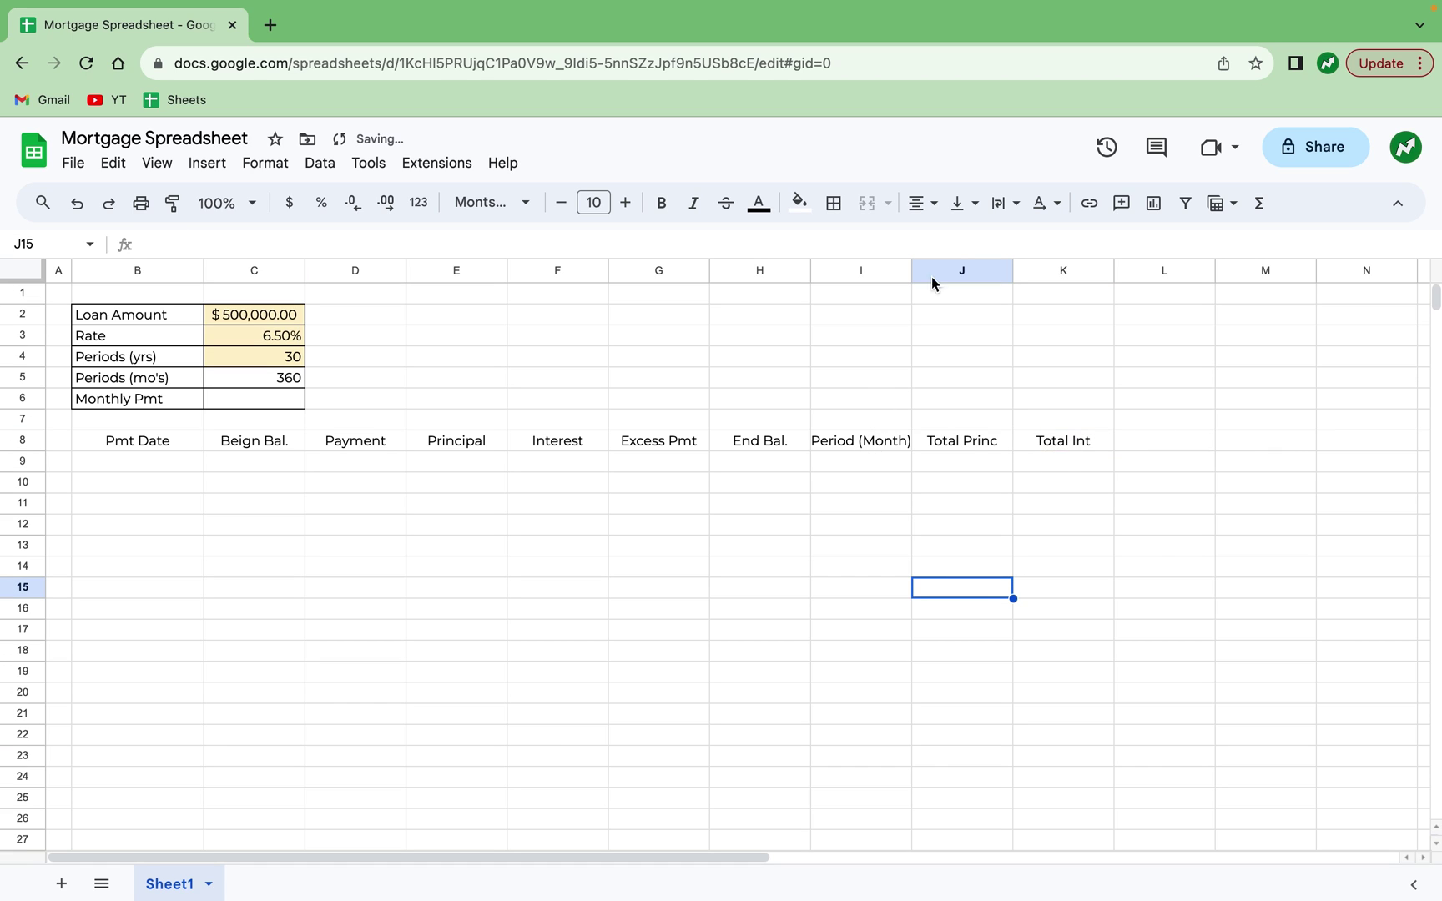
left_click(904, 312)
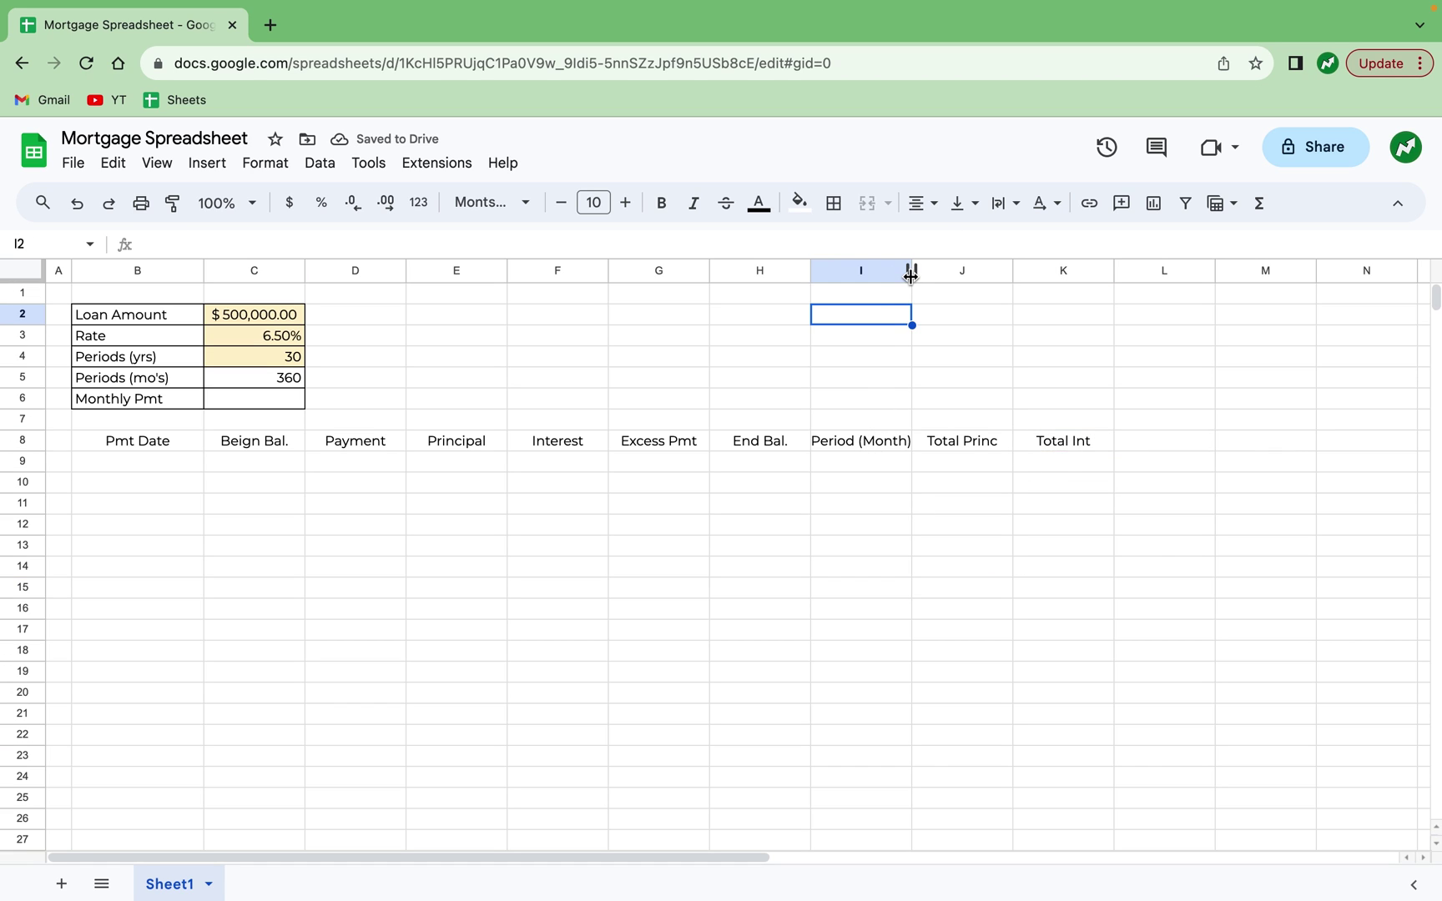
Widen column I and number the periods 1 through 360 in I9:I368.
left_click_drag(911, 273, 920, 273)
left_click(881, 459)
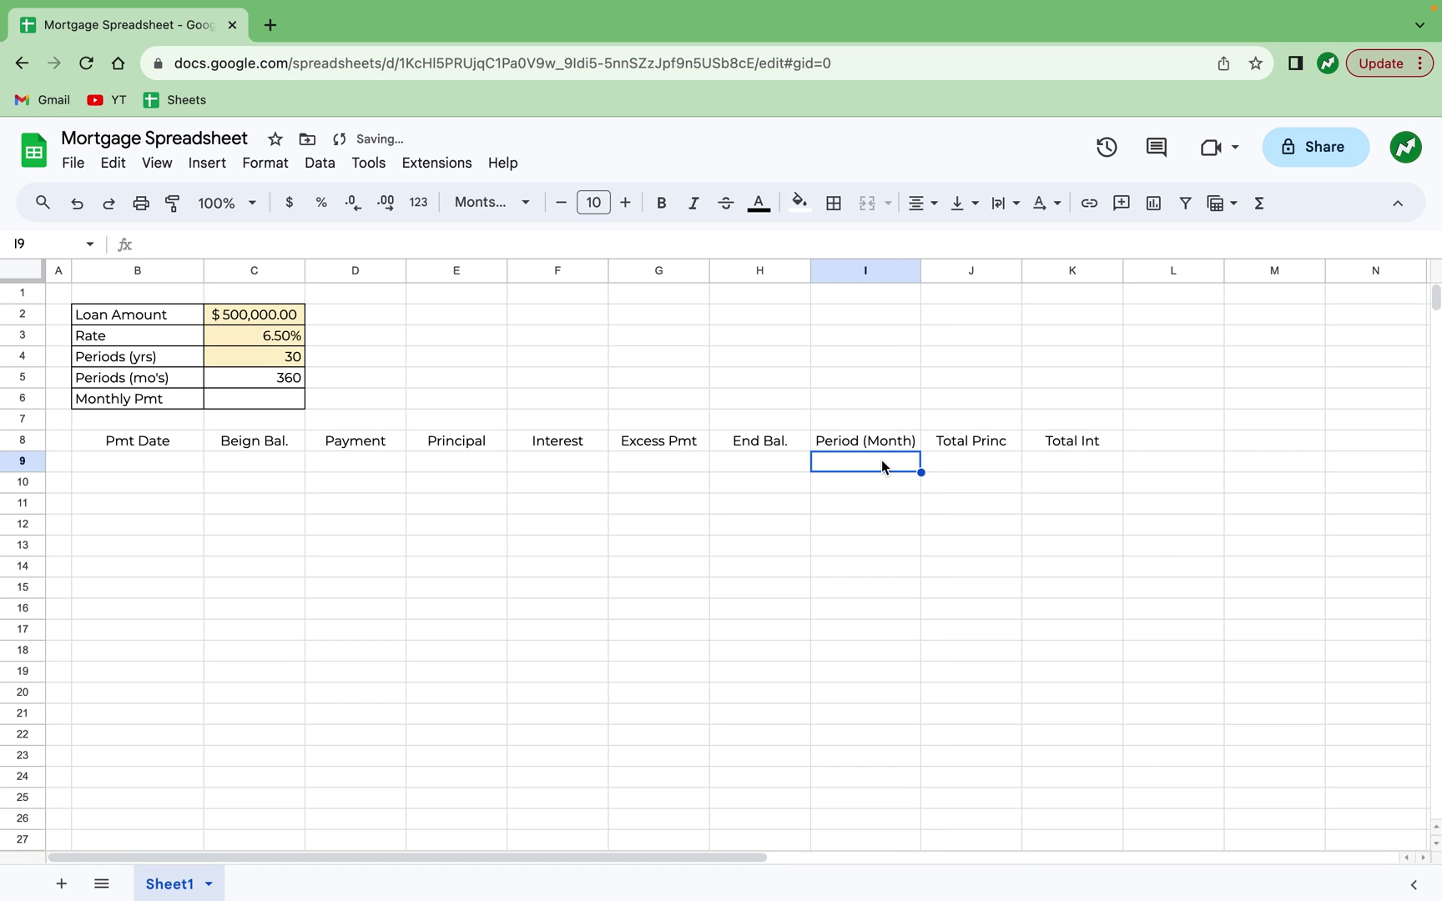
type("1")
key("Return")
type("2")
key("Return")
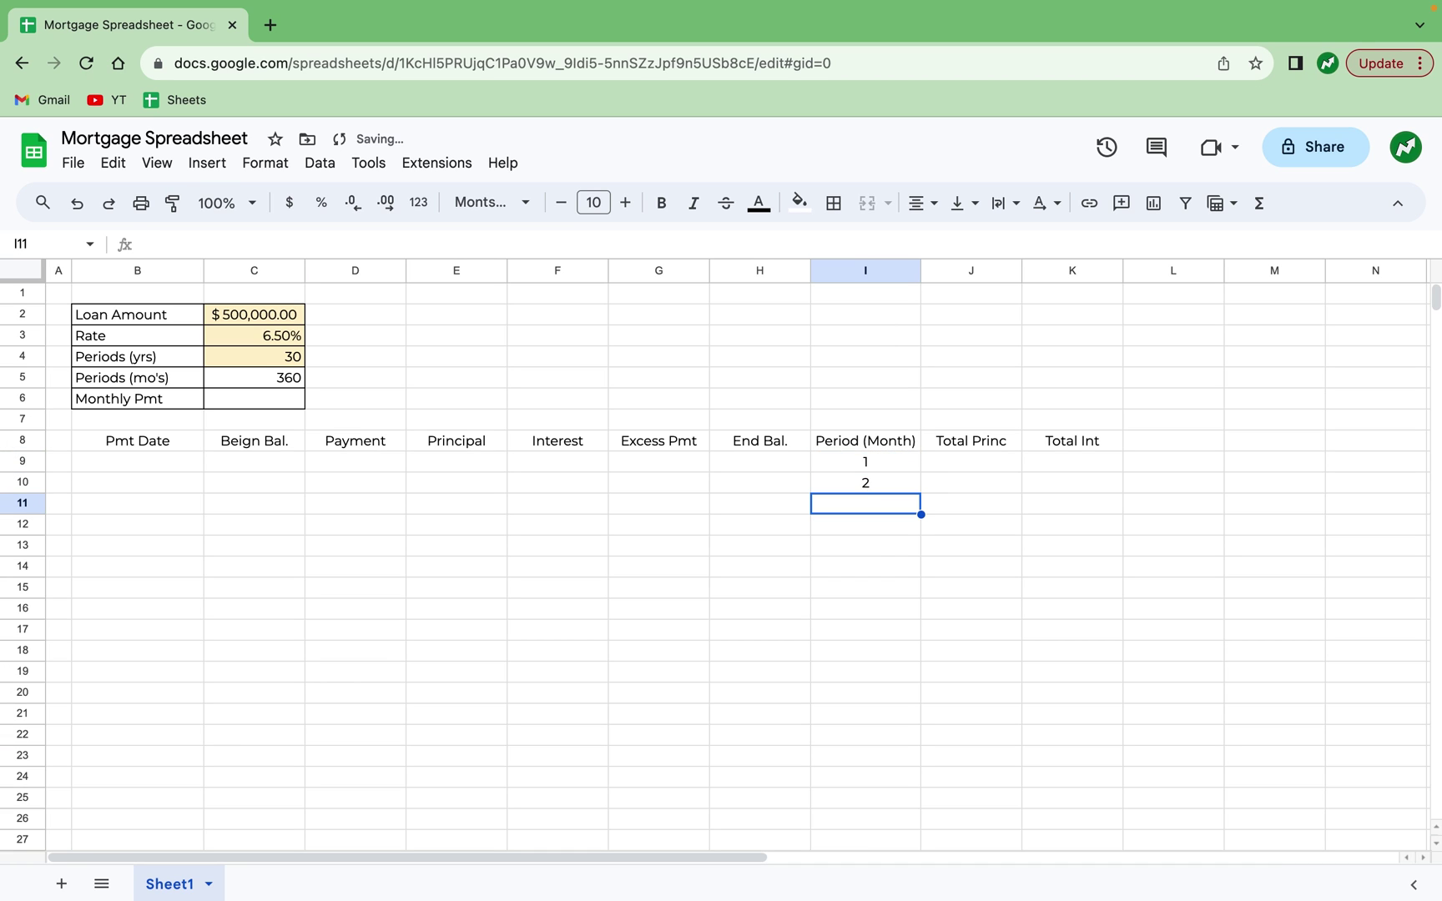
type("3")
key("Return")
left_click_drag(897, 460, 849, 509)
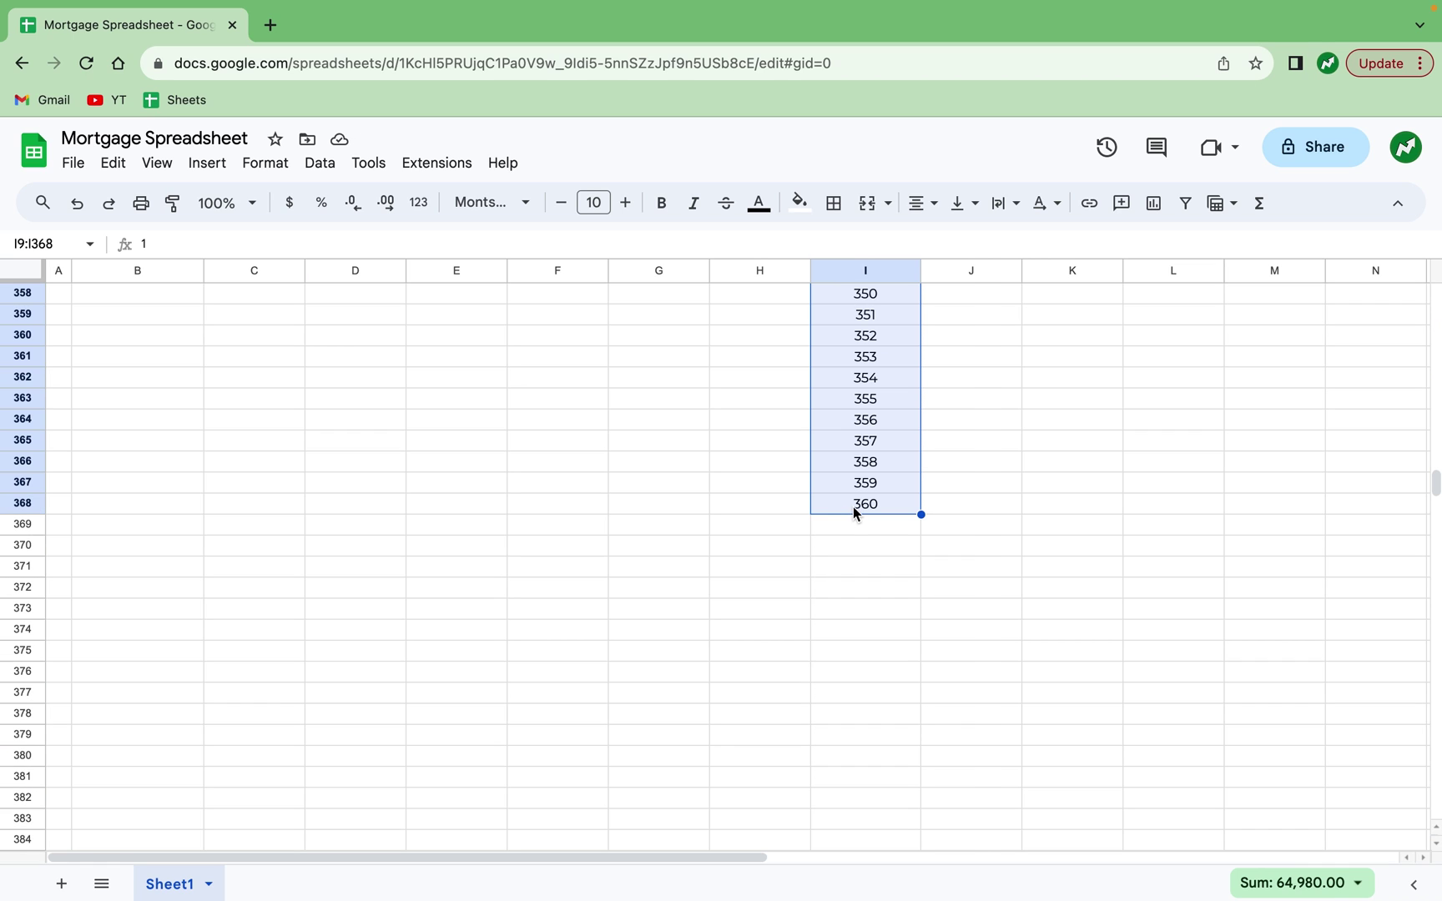
scroll(858, 510, "up", 20)
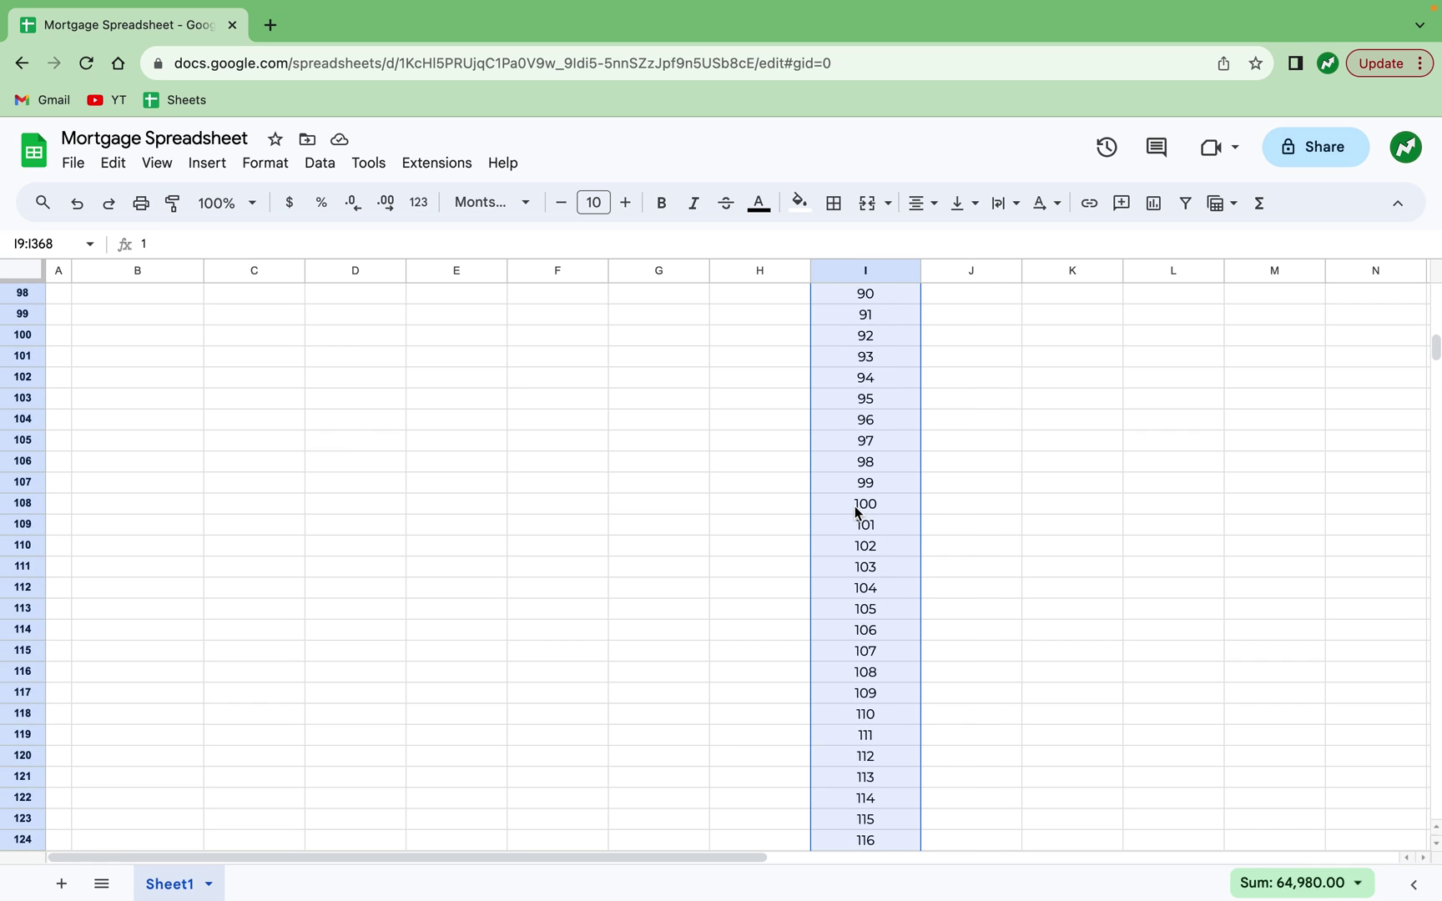
Format column B as Date and enter 1/1/2024 as the first payment date in B9.
left_click(430, 519)
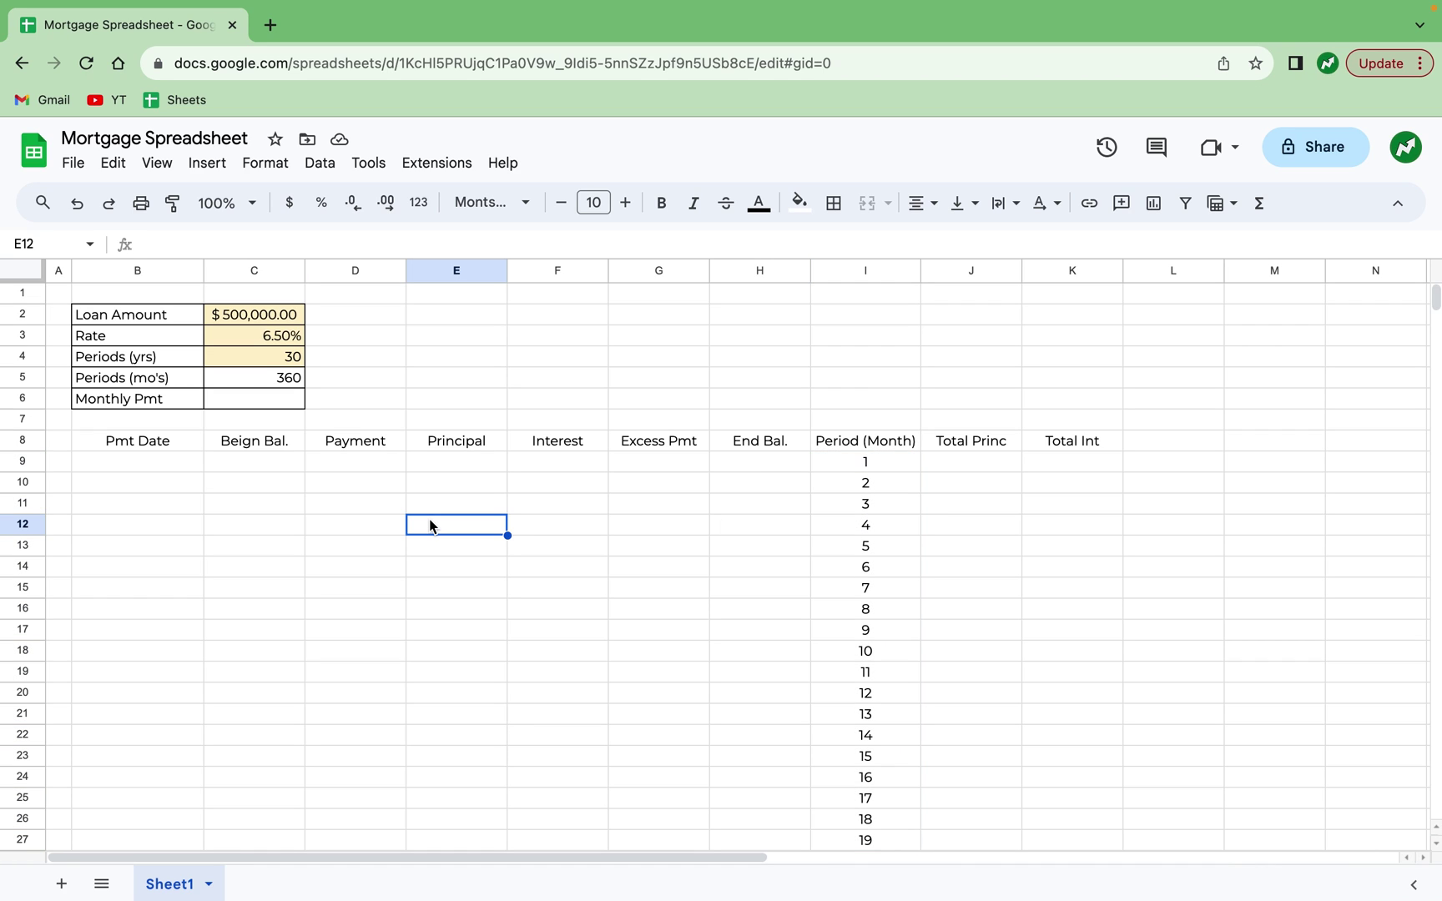
left_click(146, 268)
left_click(418, 203)
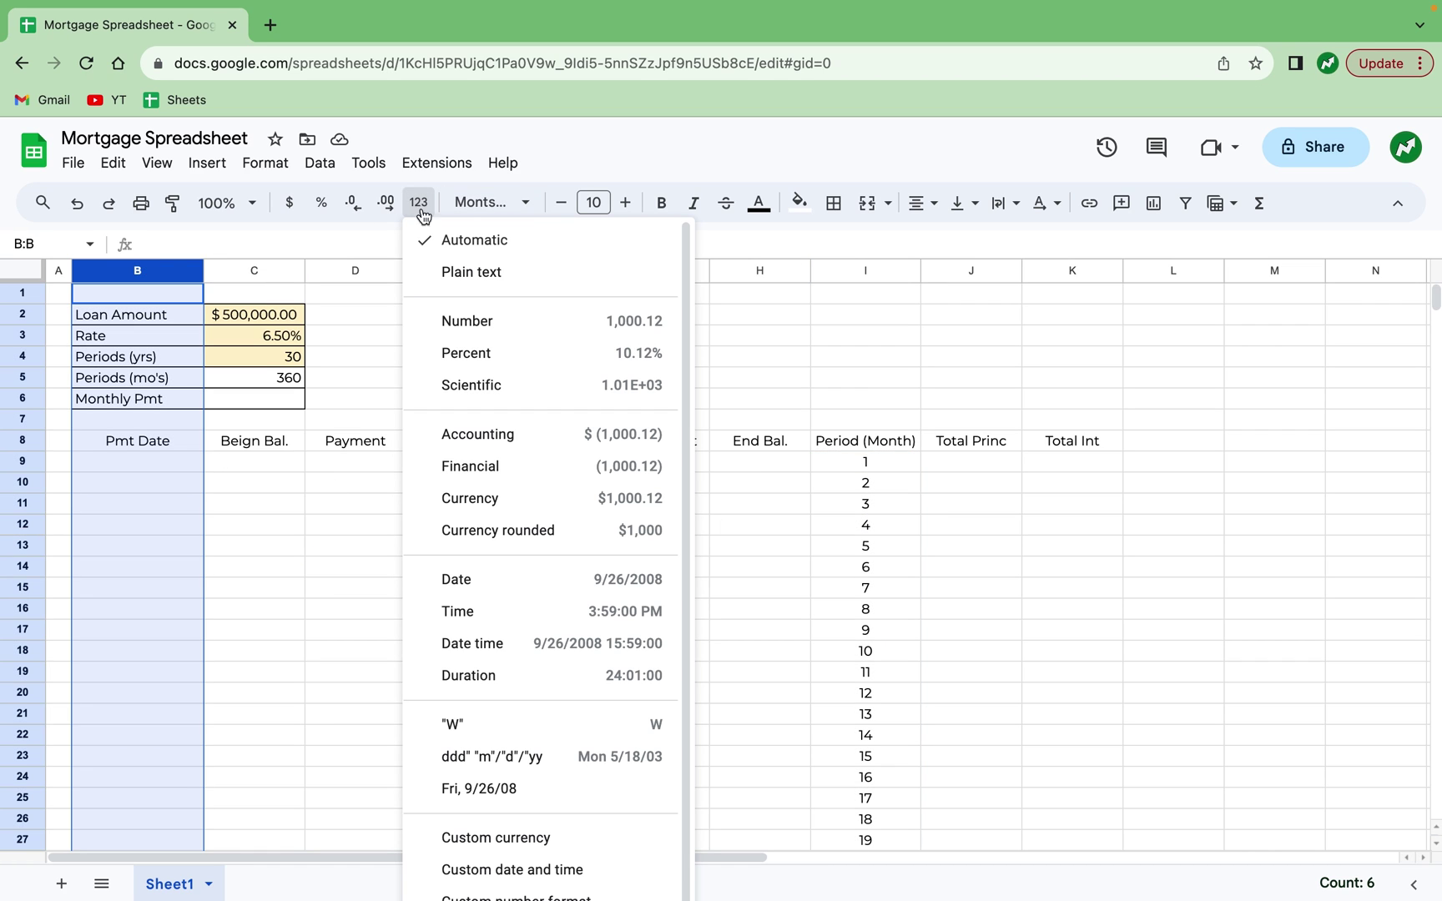
left_click(514, 572)
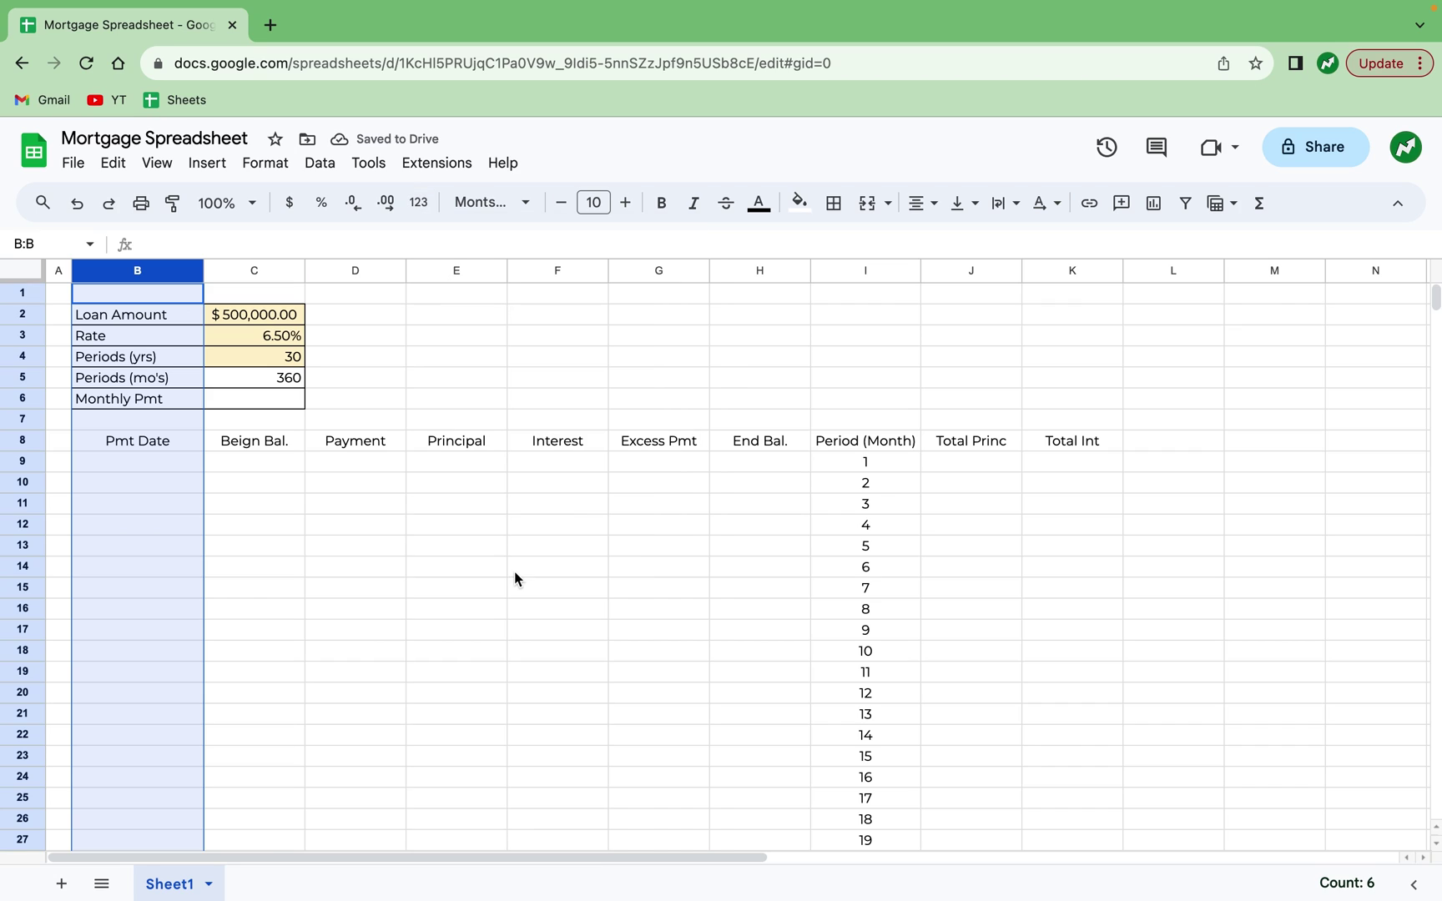
left_click(419, 569)
left_click(173, 469)
type("1/1/202")
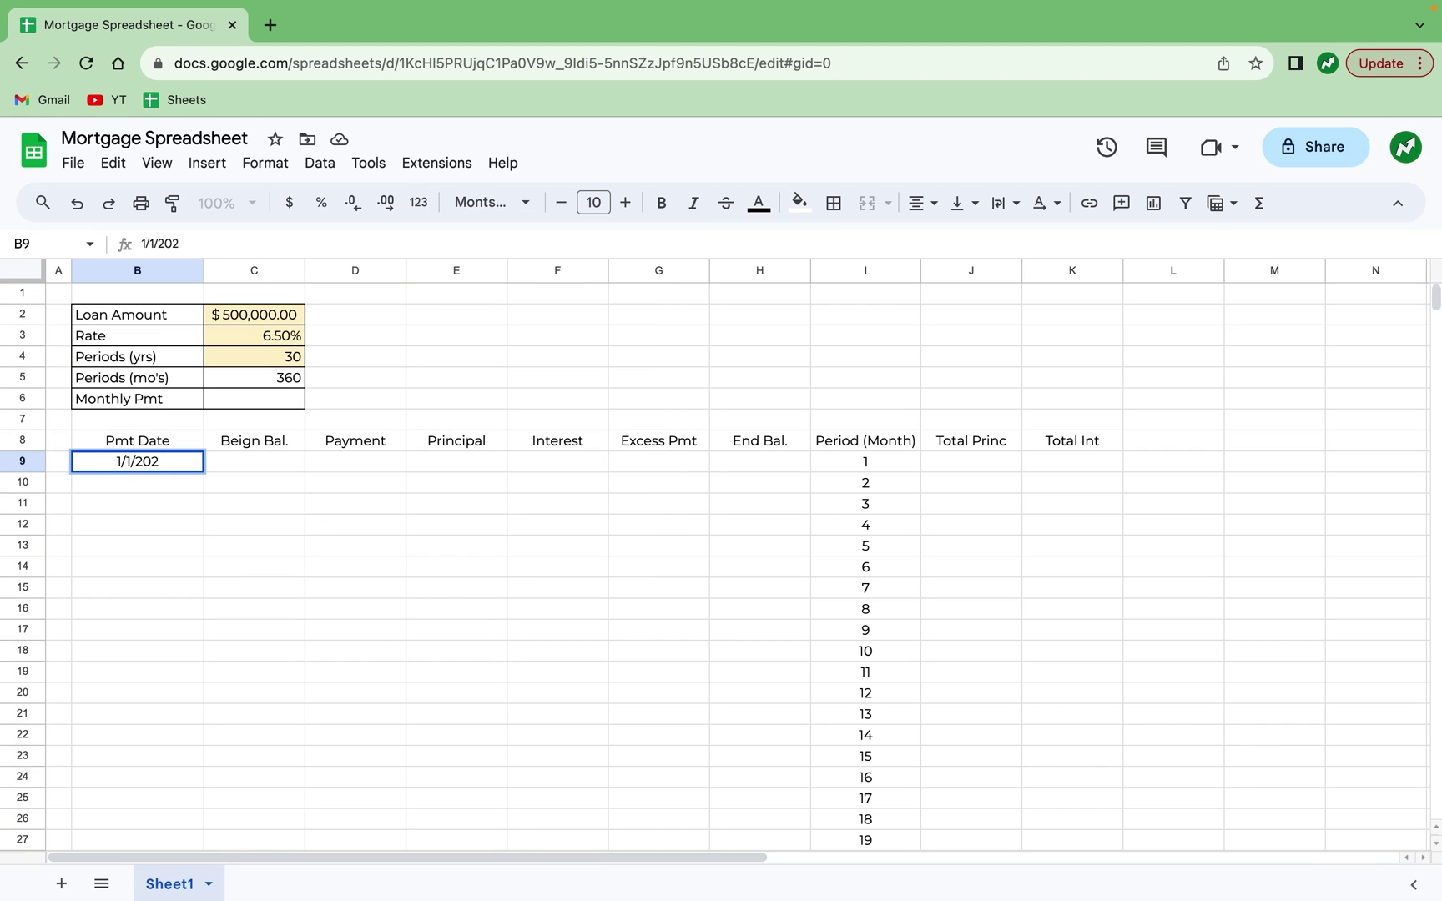
type("4")
key("Return")
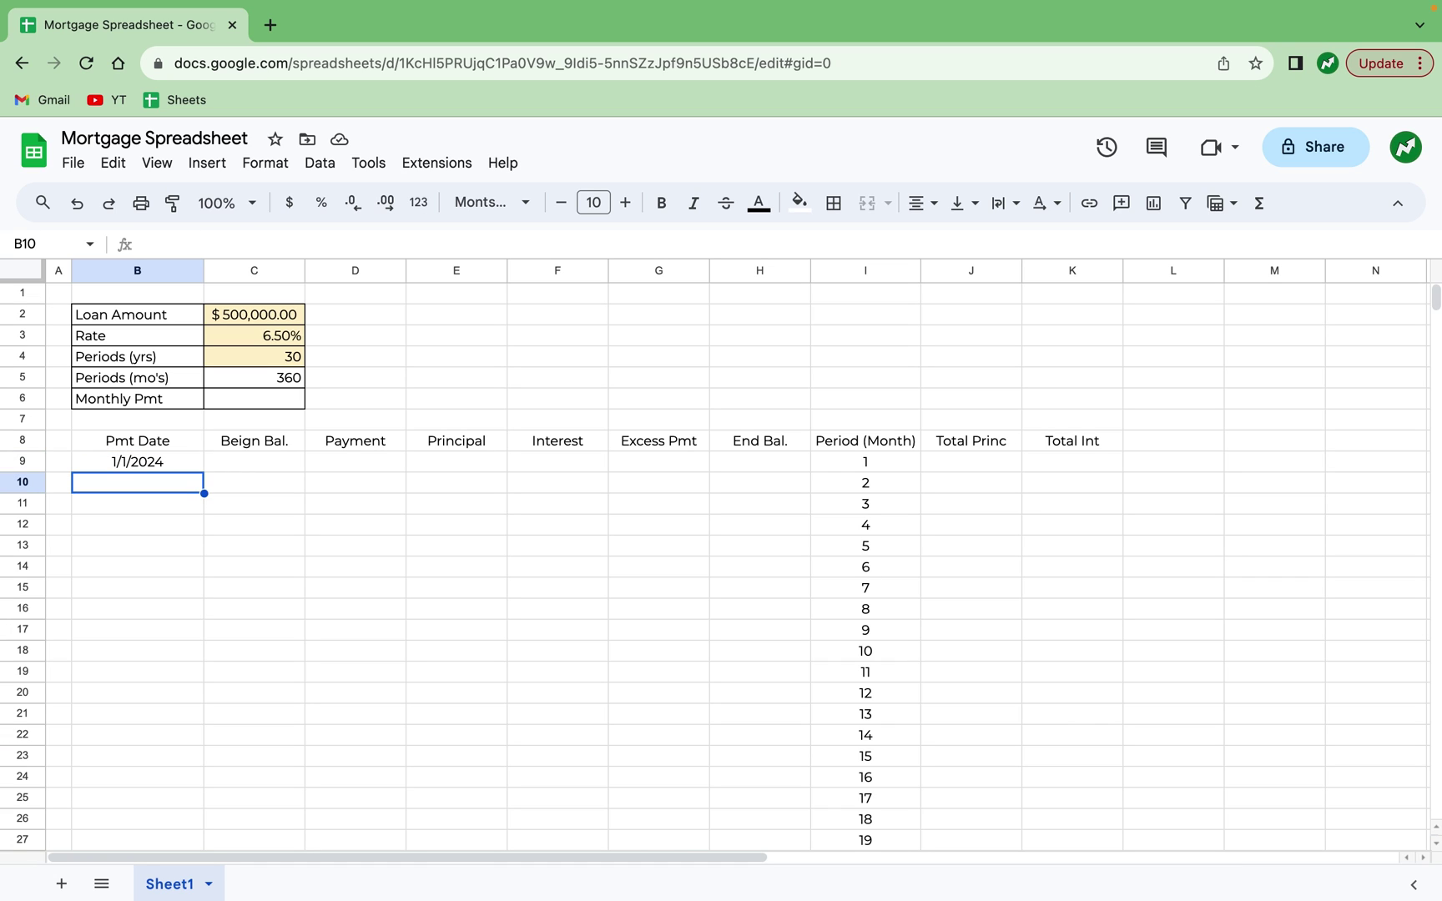
Put =EDATE(B9,1) in B10 and fill it down to row 368.
type("=E")
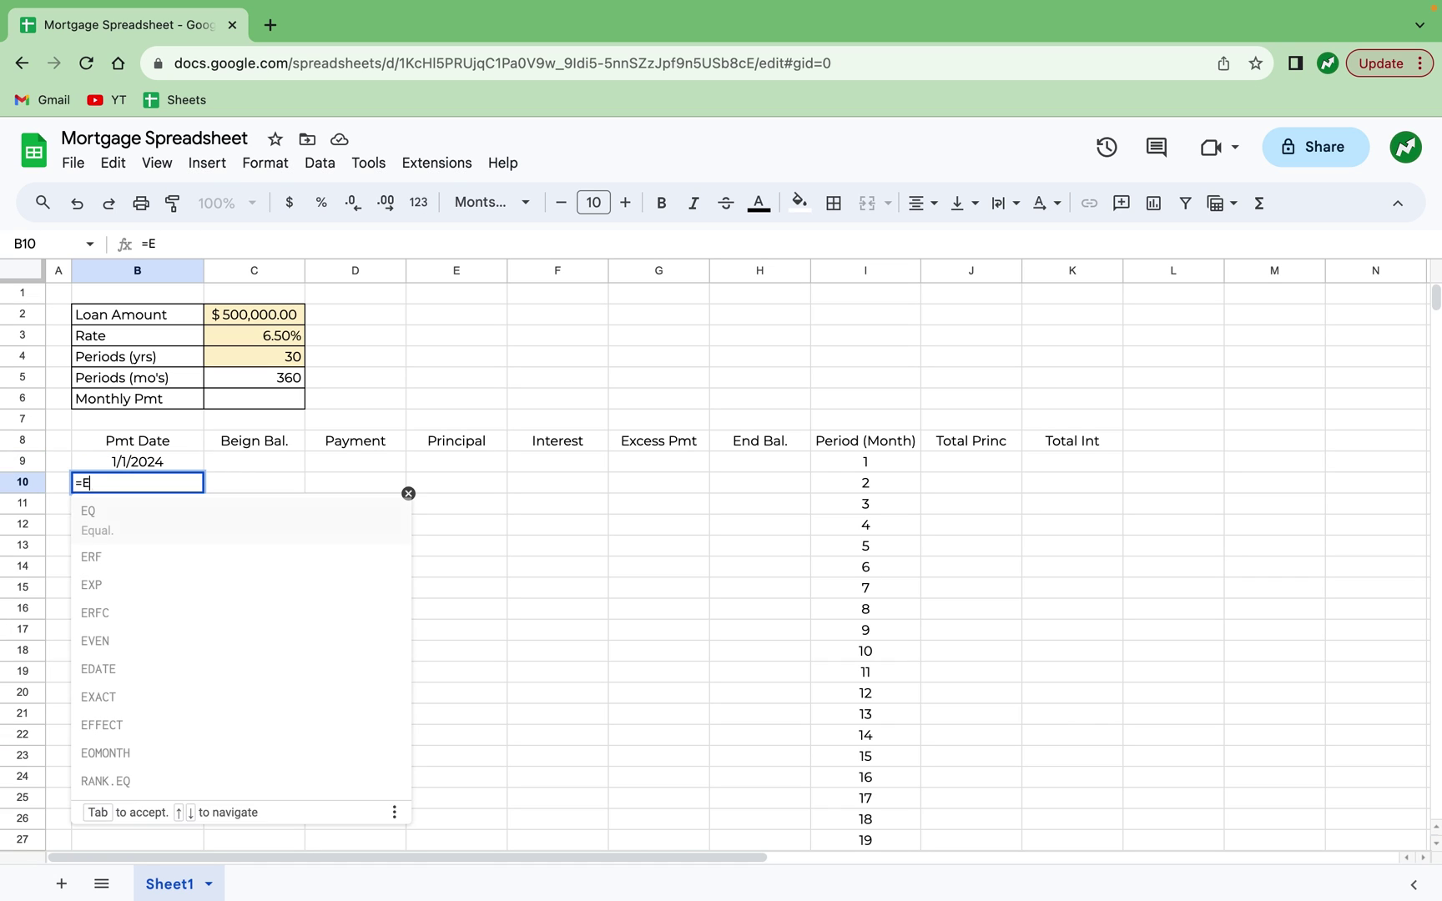
type("DATE(")
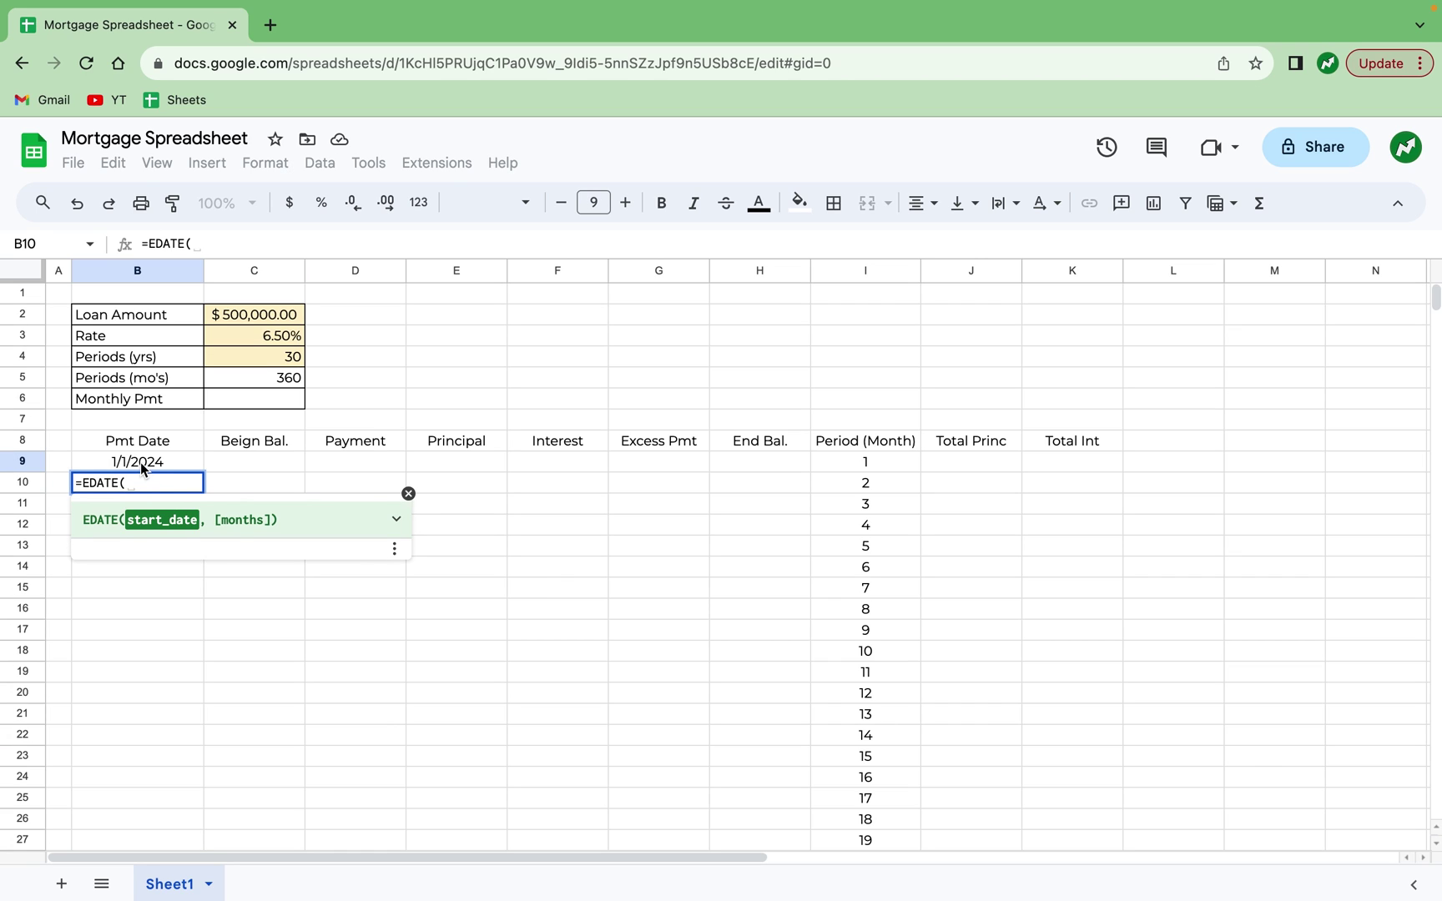
left_click(143, 469)
type(",")
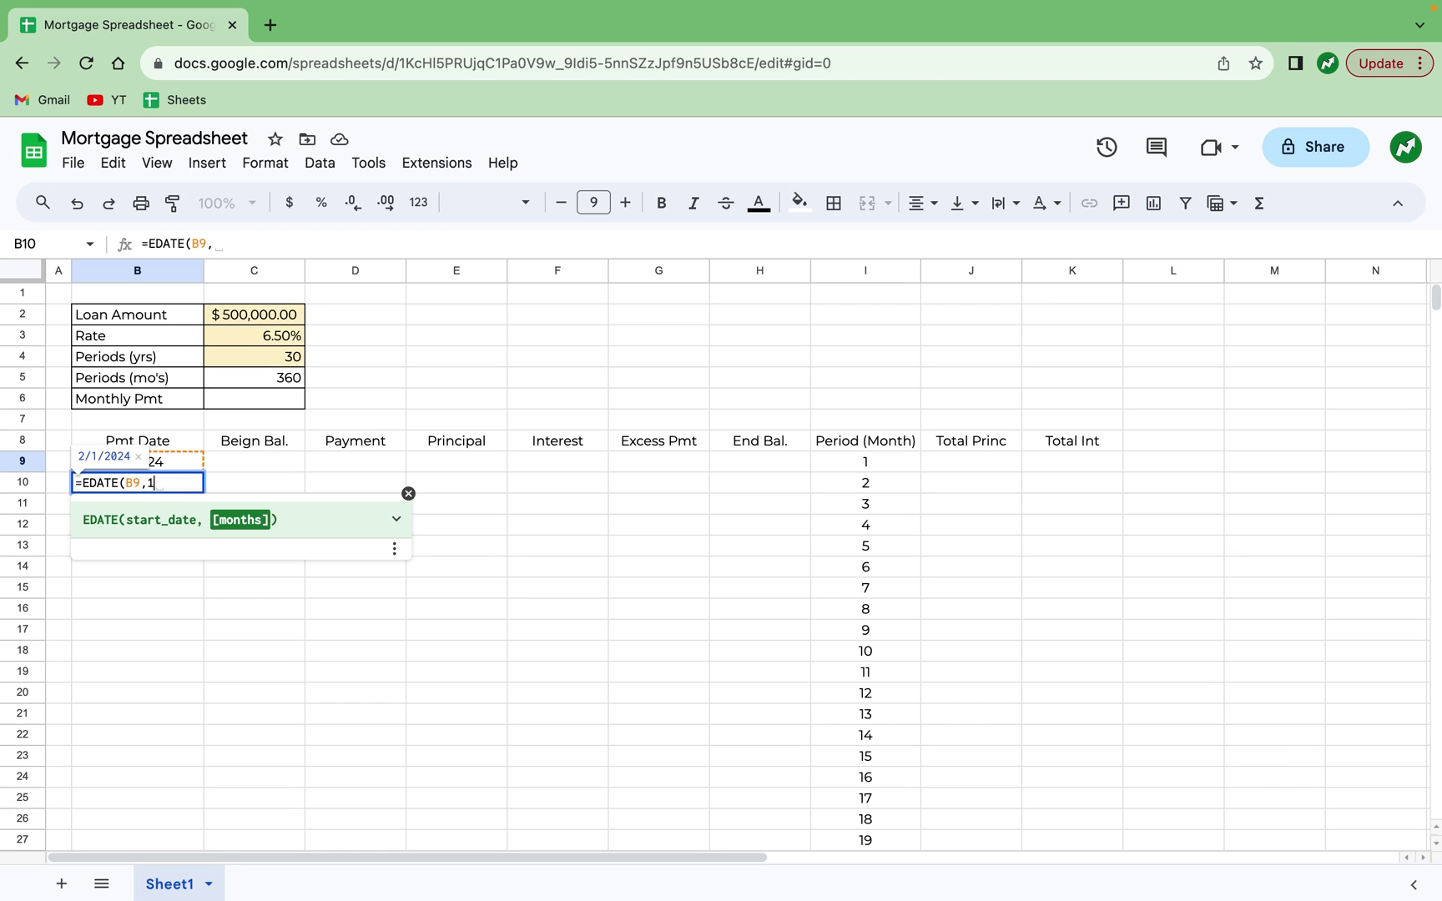
type("1")
key("Return")
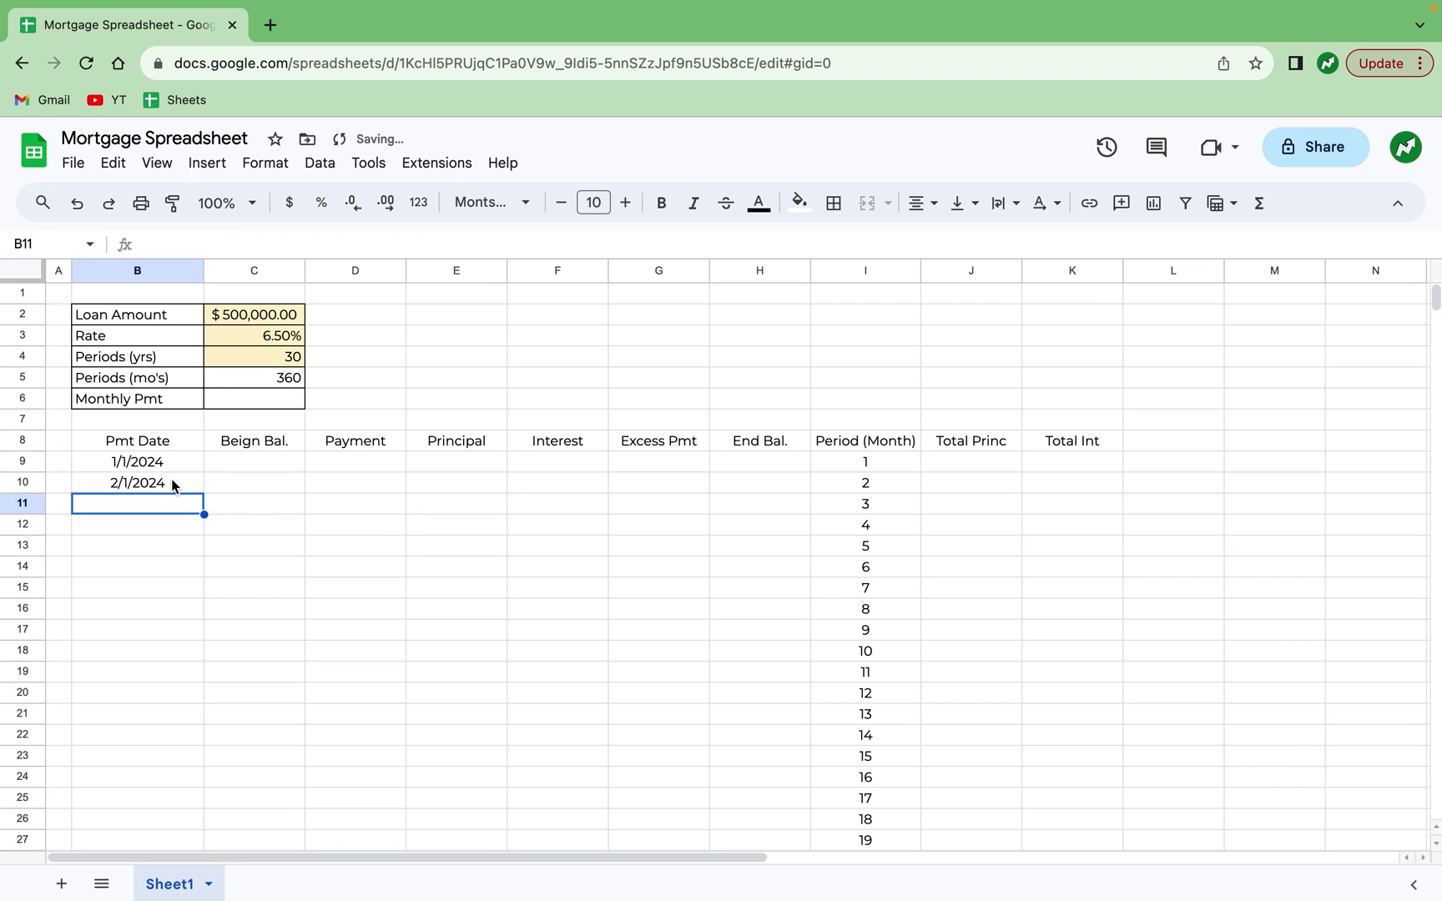
left_click(94, 486)
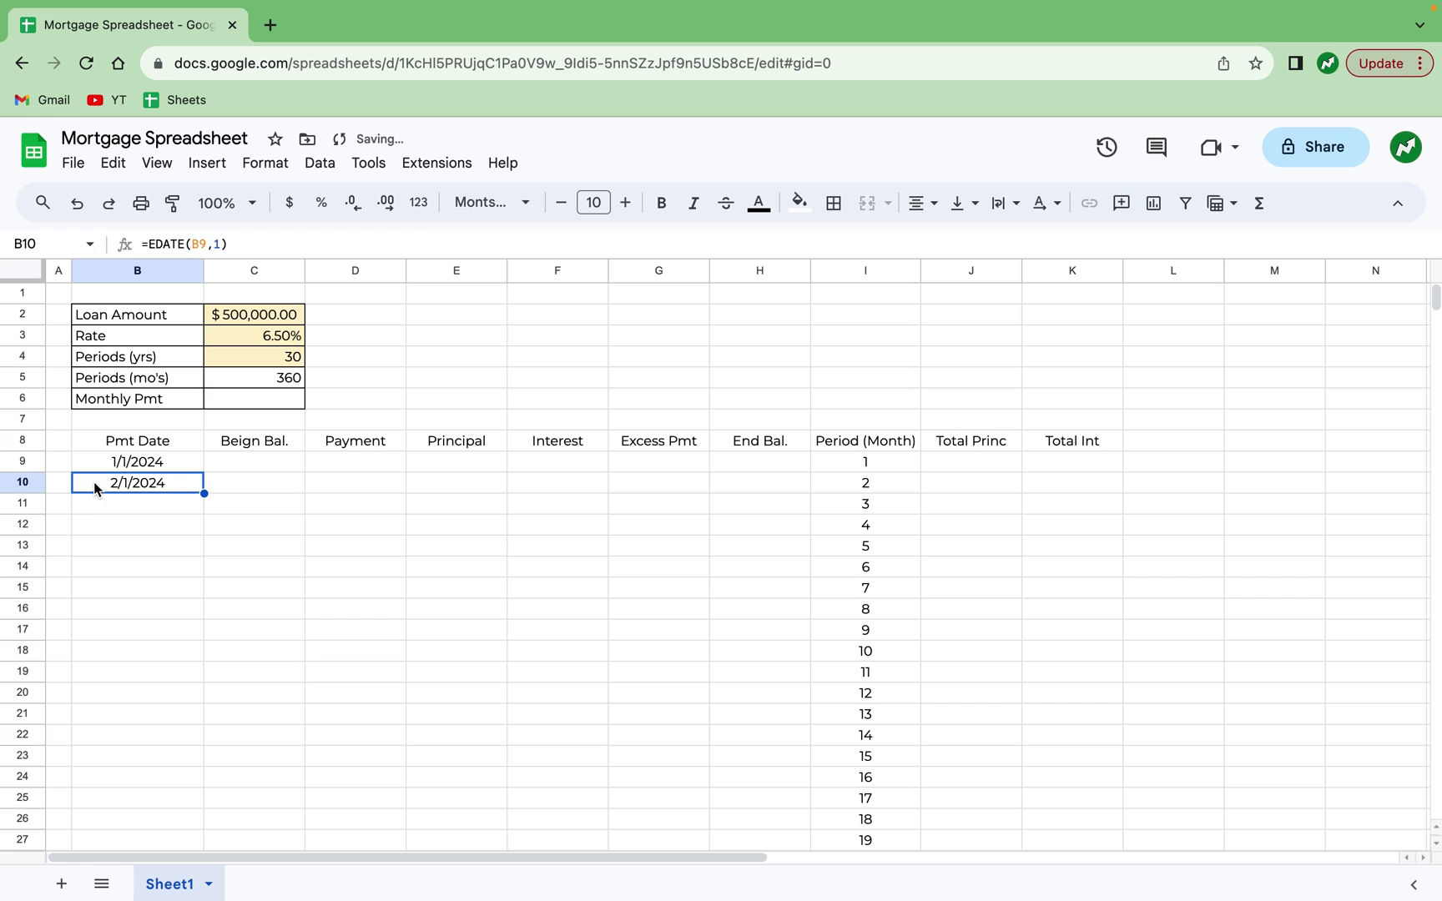
double_click(206, 495)
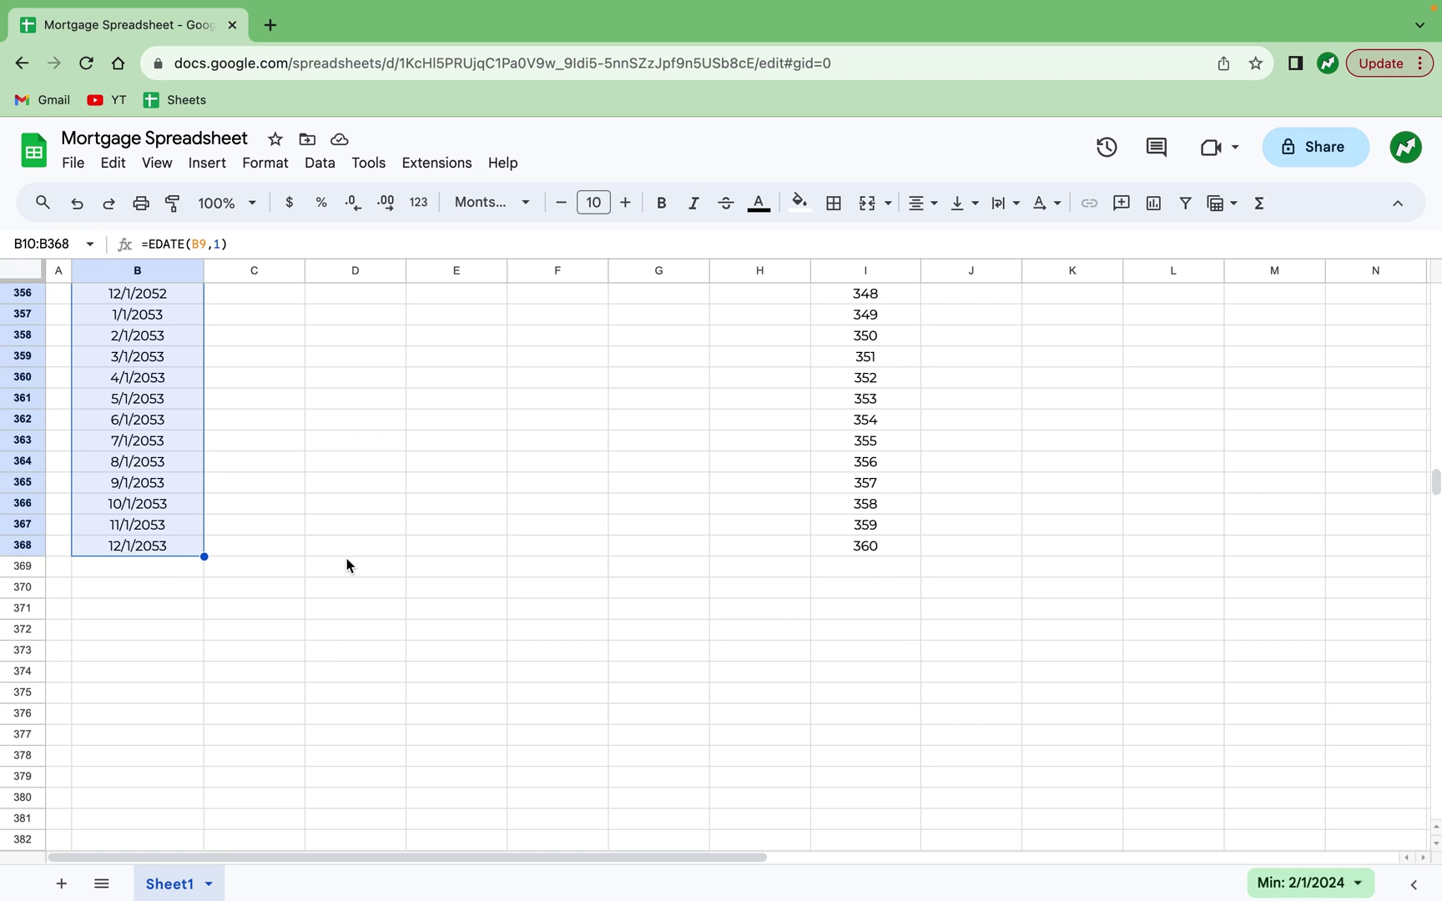
scroll(347, 565, "up", 20)
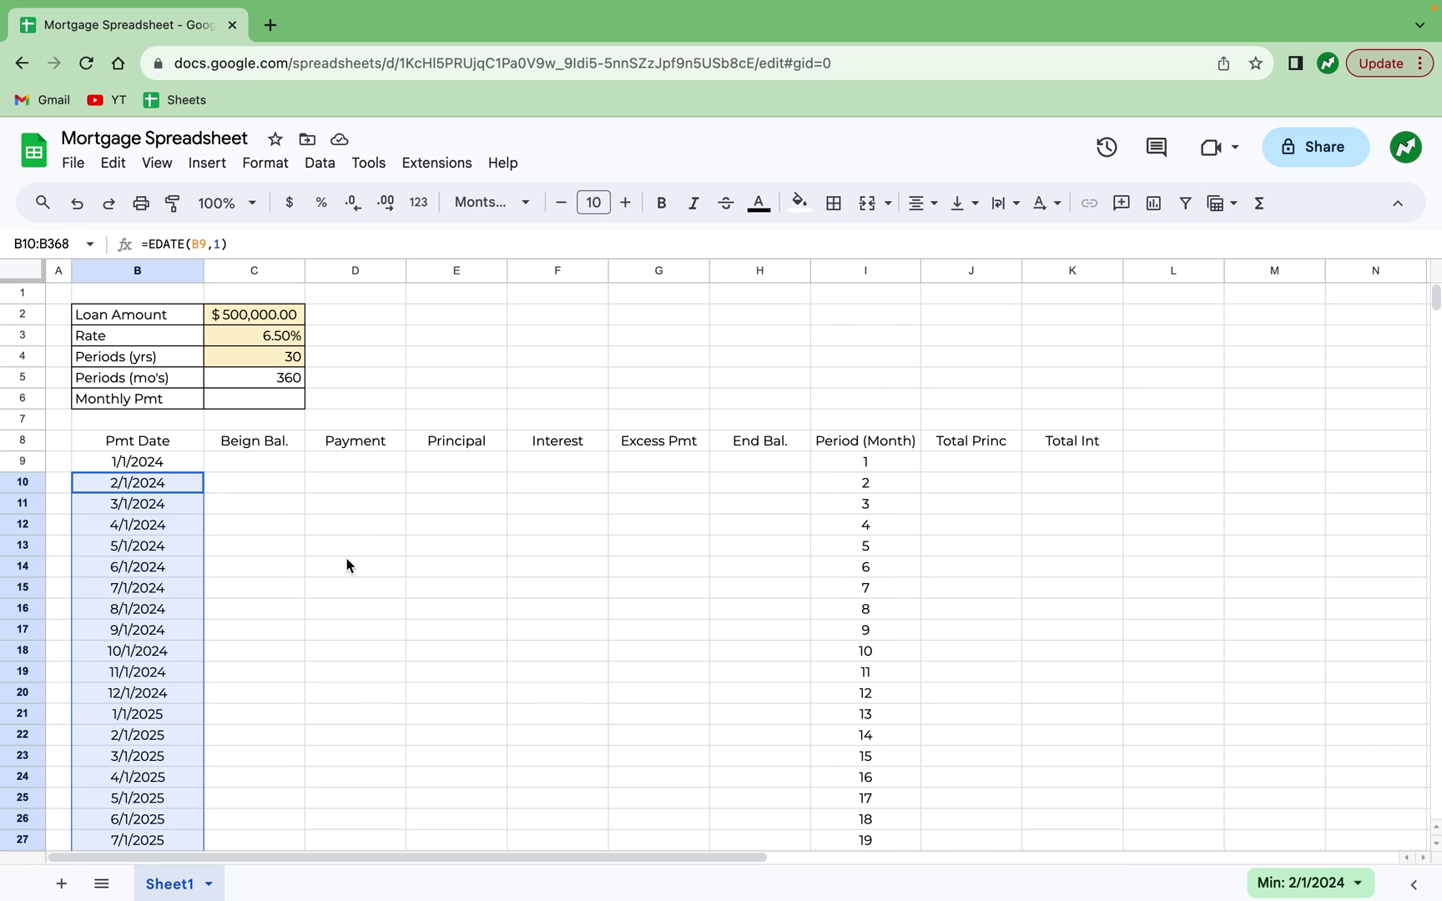
left_click(355, 548)
Set C9 to =C2 and C10 to =H9 for the beginning balances.
left_click(271, 444)
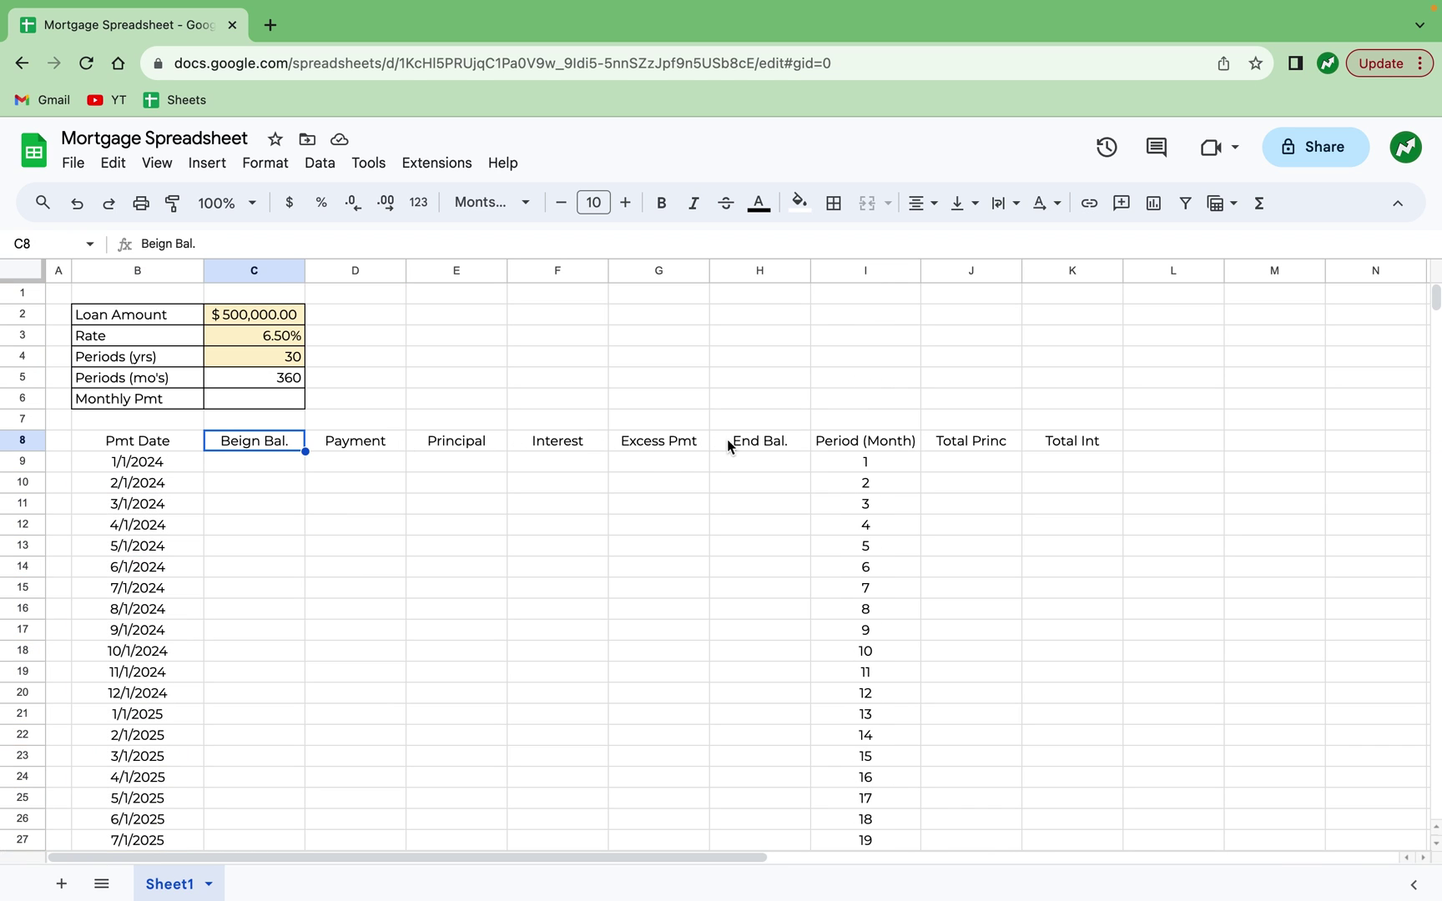
left_click(752, 444)
left_click(258, 468)
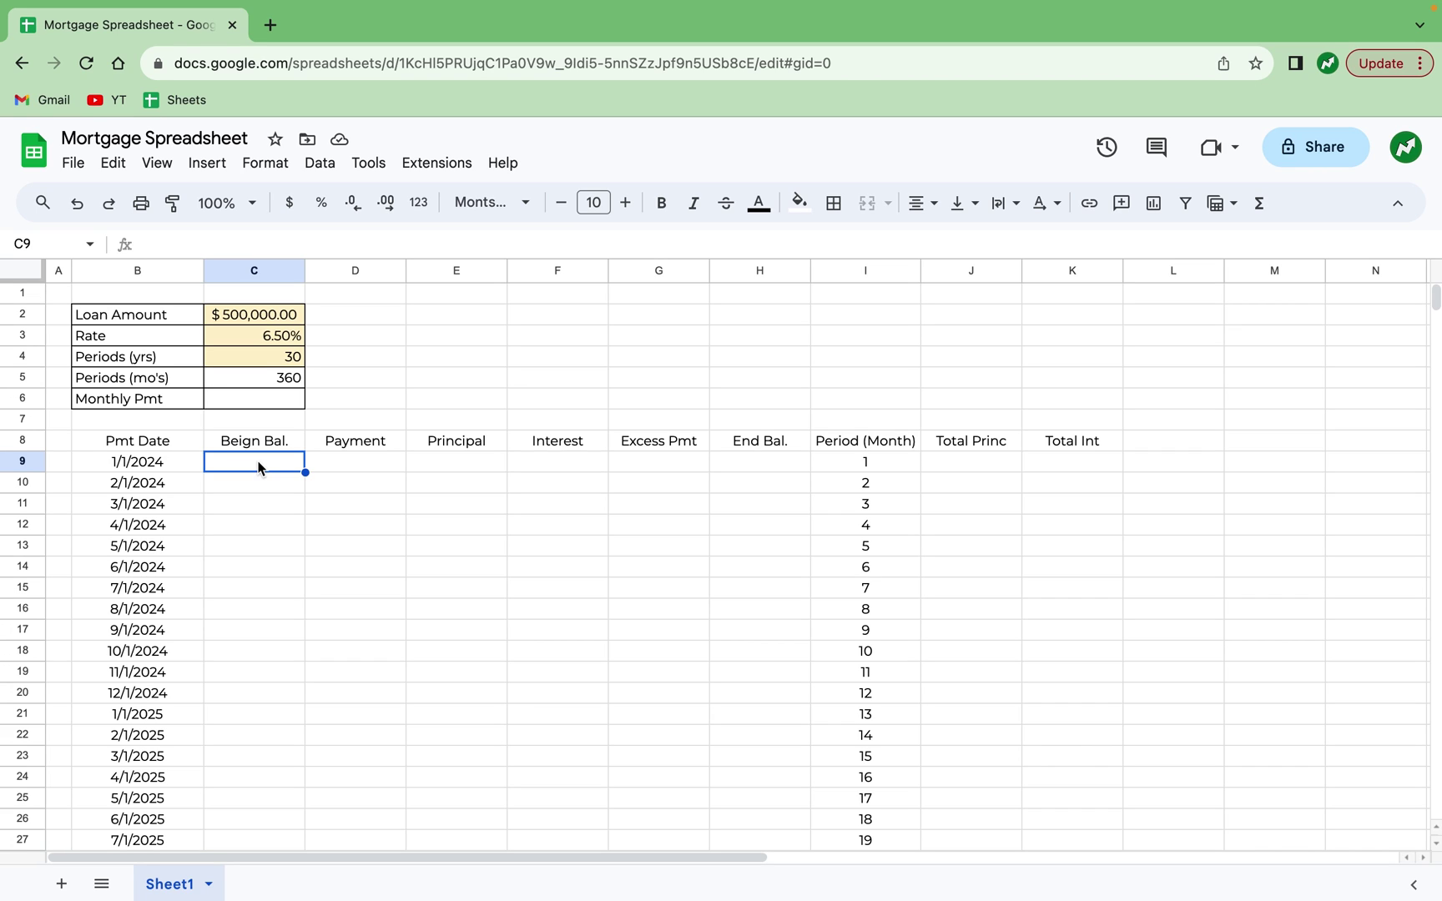
type("=")
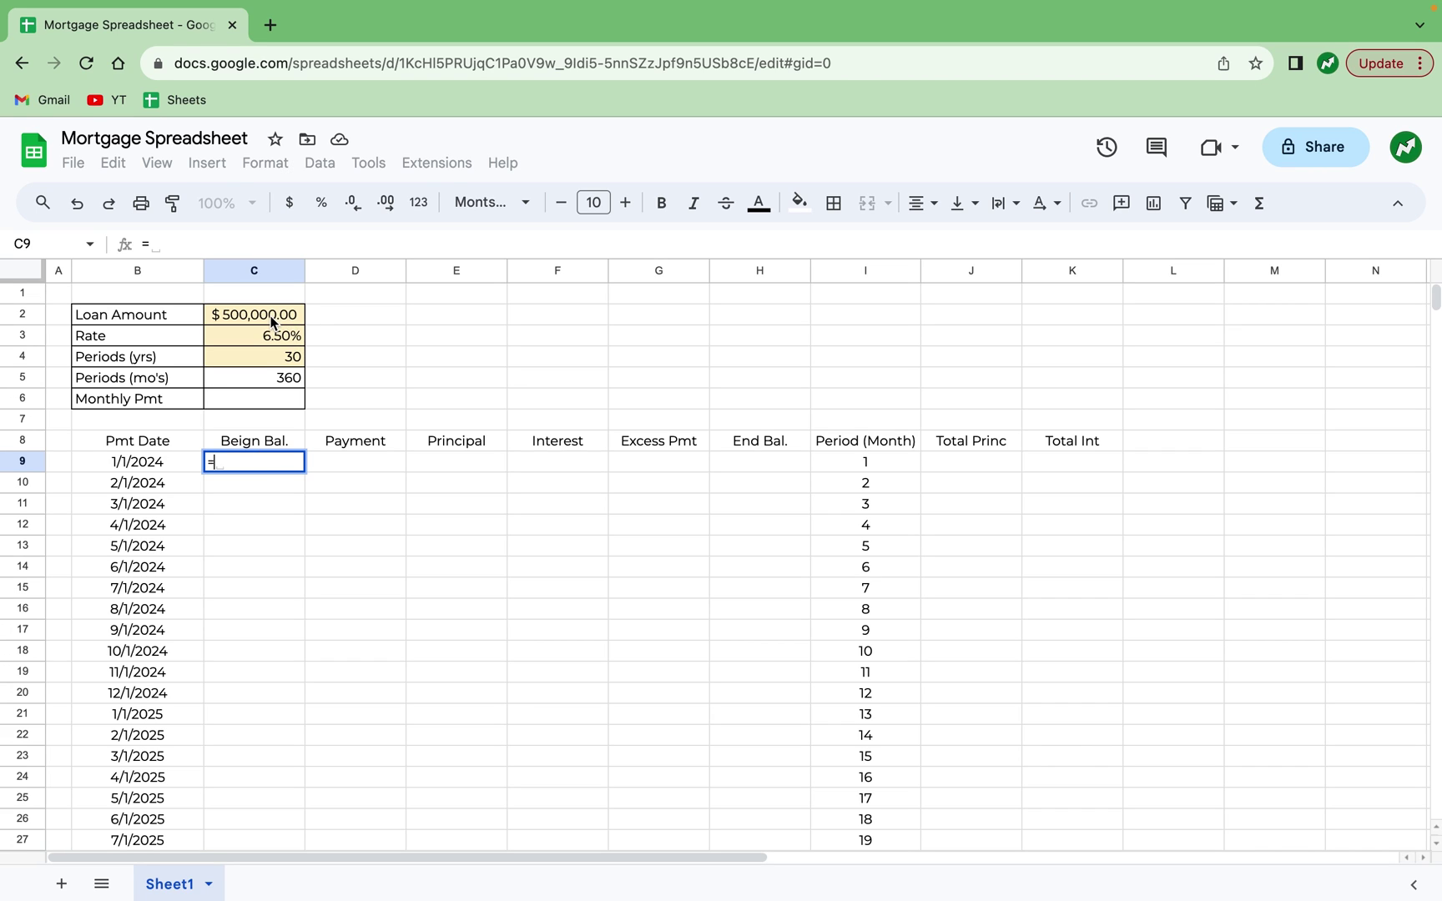
left_click(271, 316)
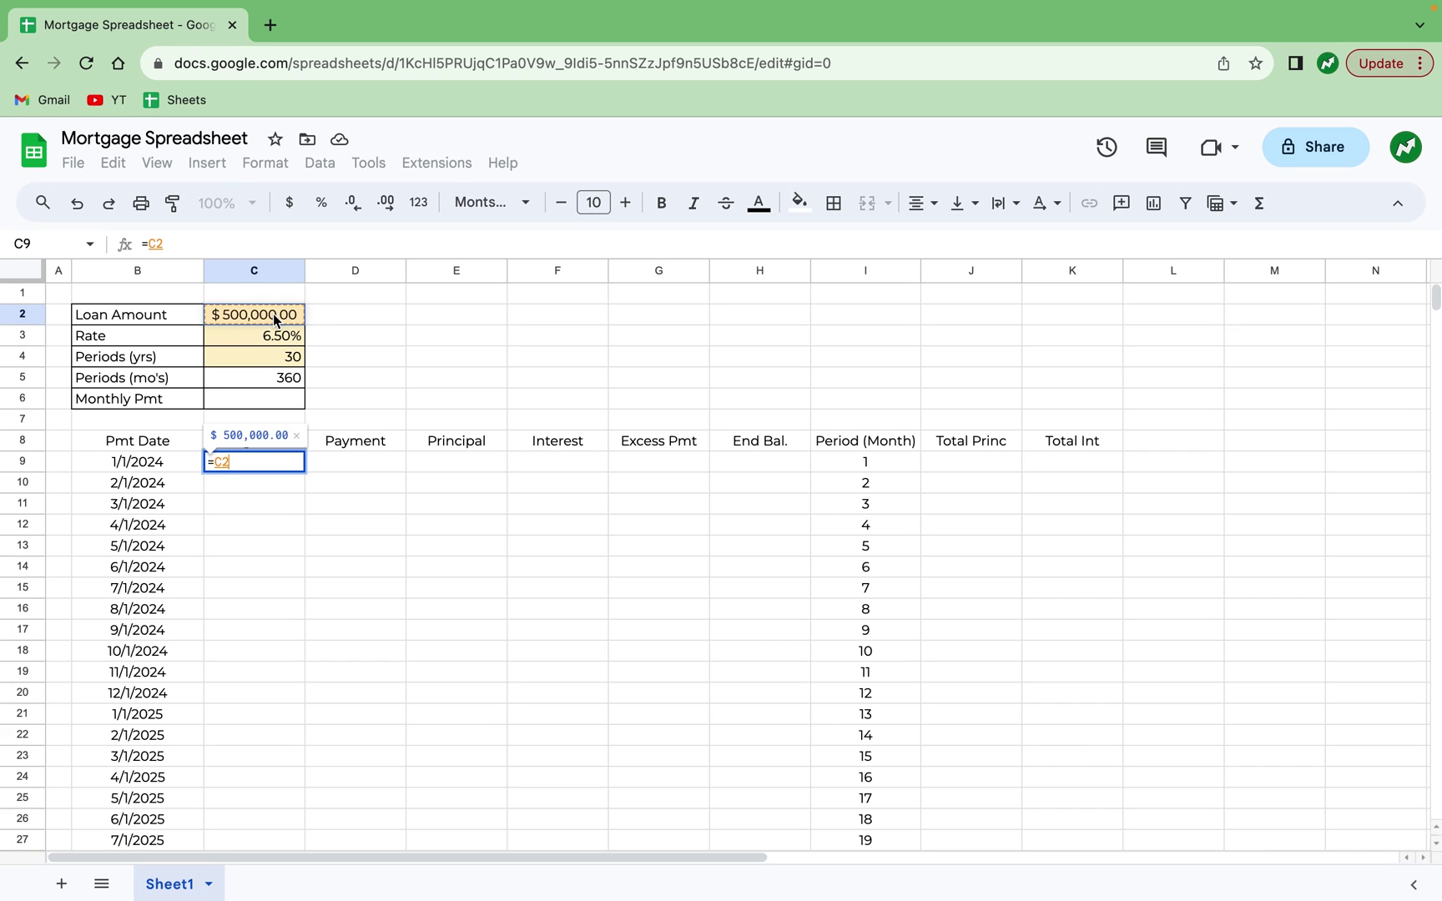
key("Return")
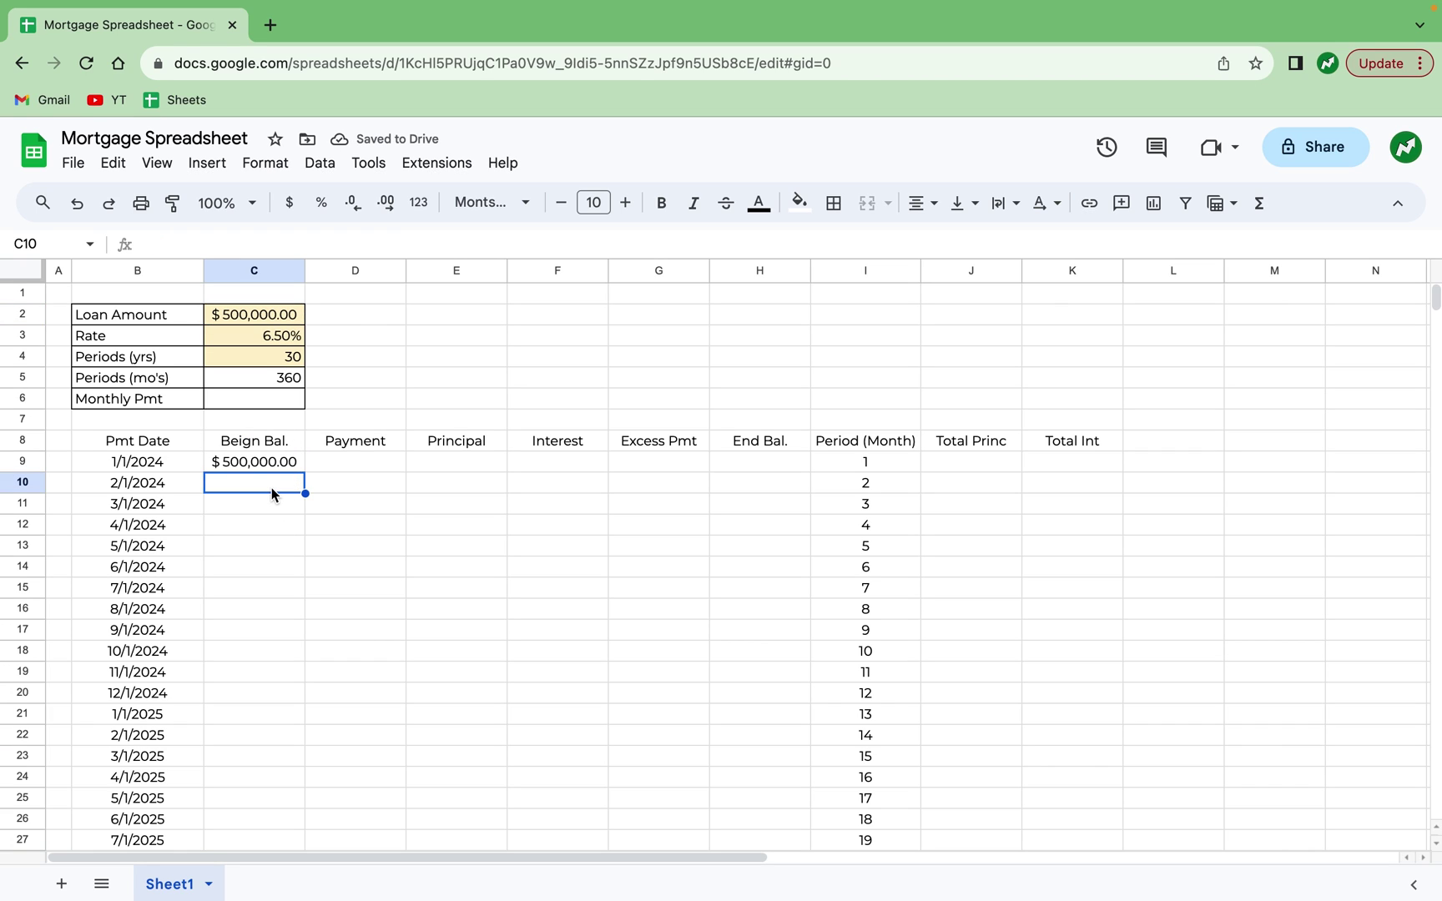
type("=")
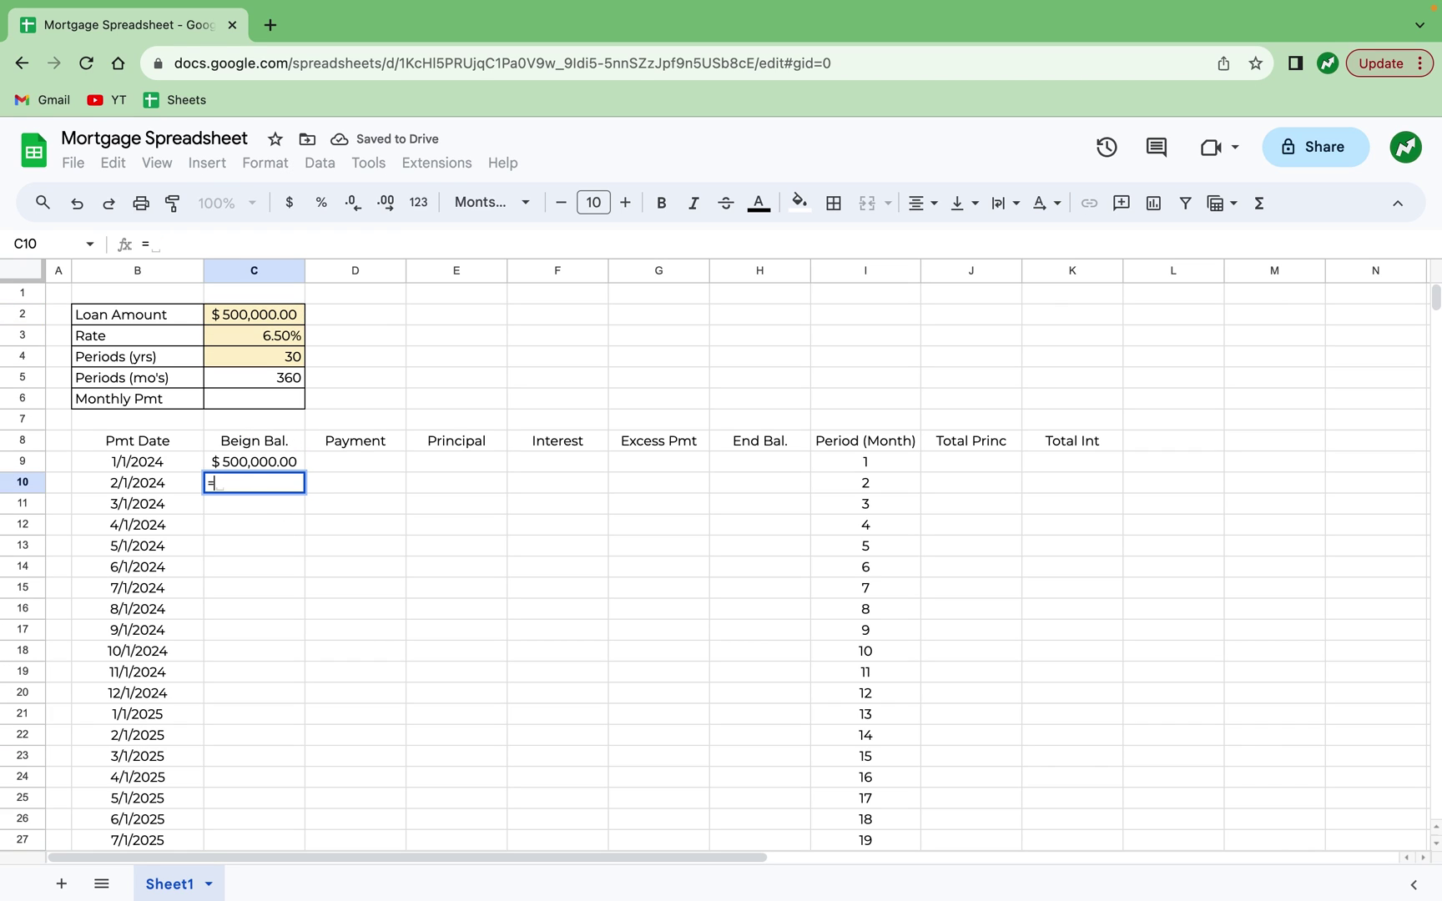
left_click(765, 455)
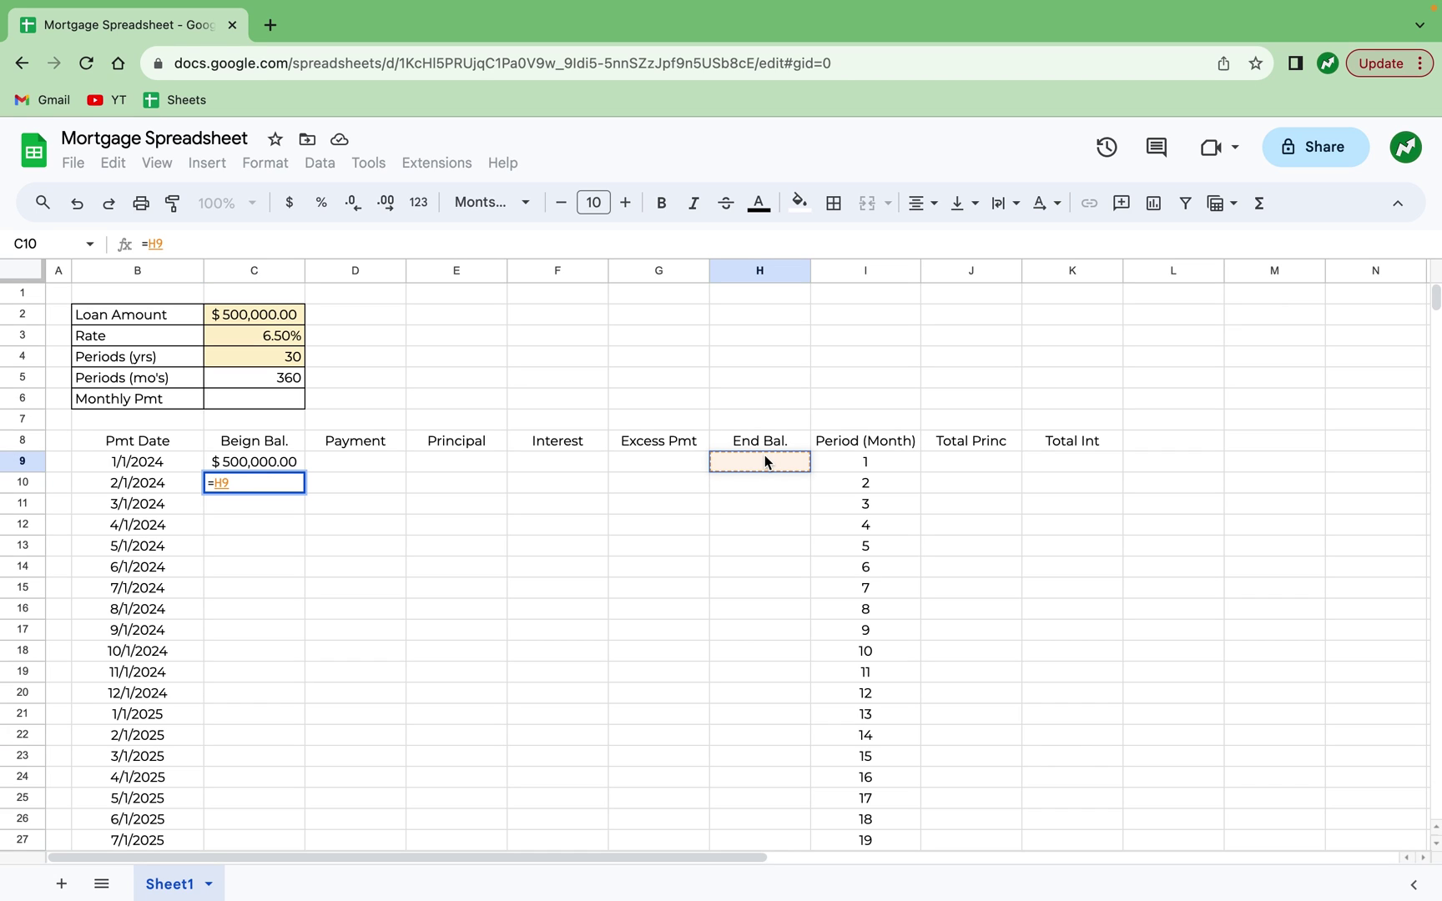
key("Return")
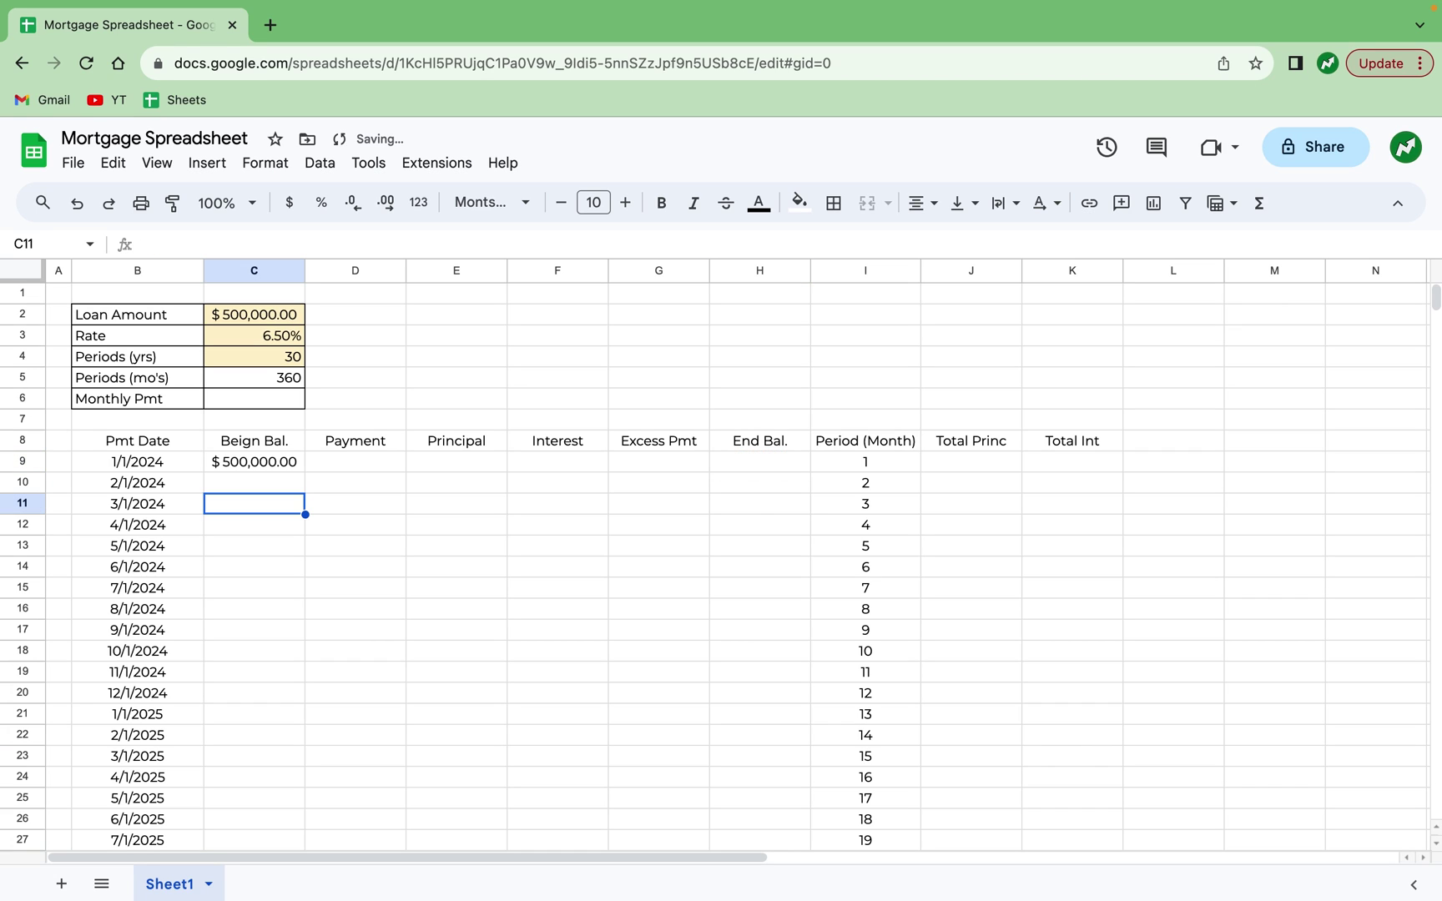
Enter the end balance formula =C9-E9-G9 in H9.
key("Right")
key("Right")
key("Right")
key("Right")
key("Right")
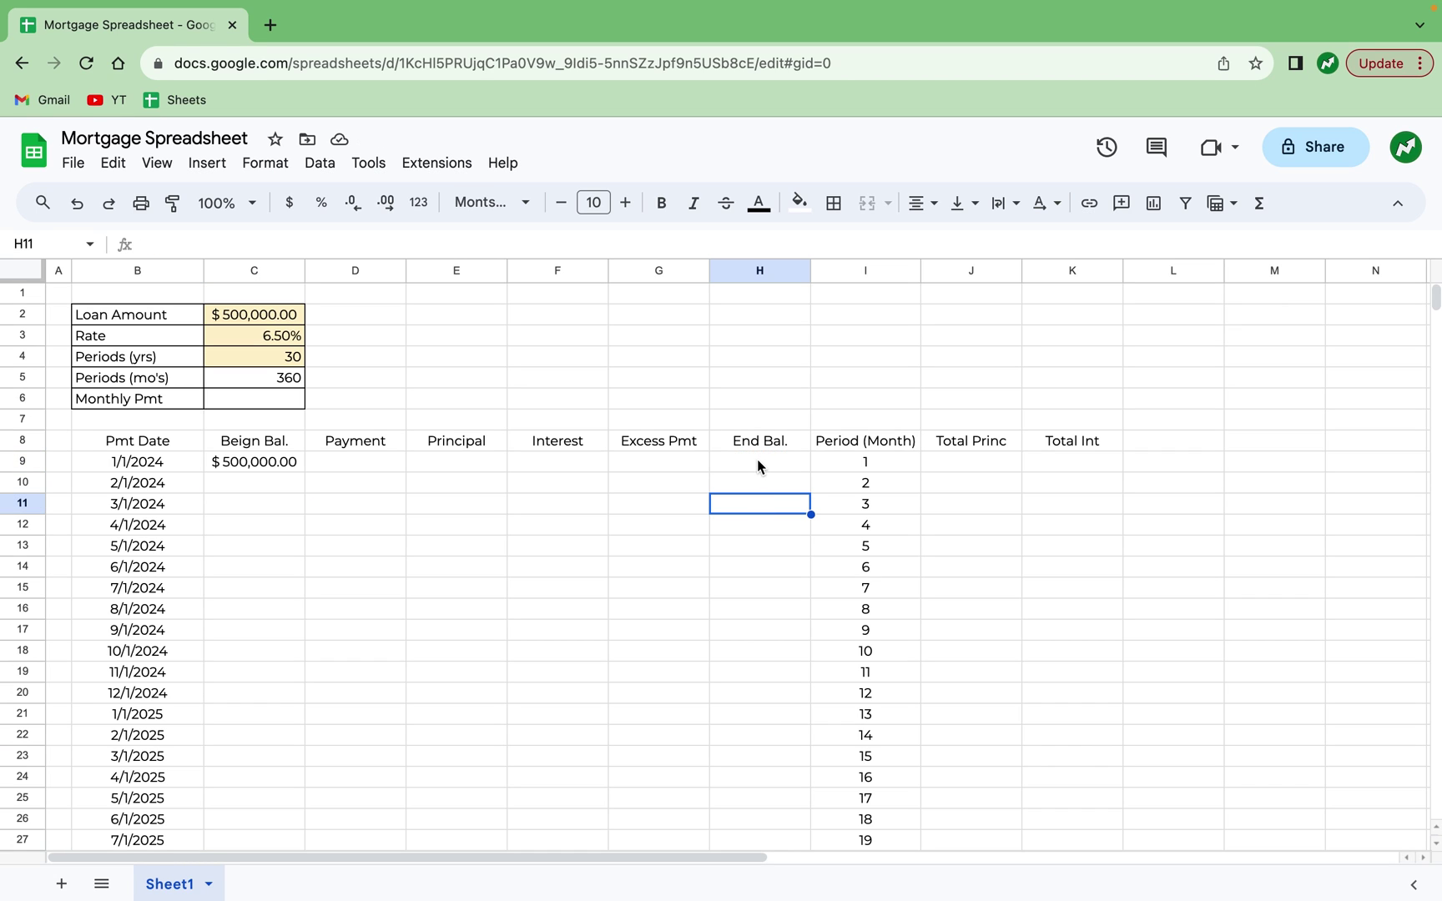
left_click(757, 458)
type("=")
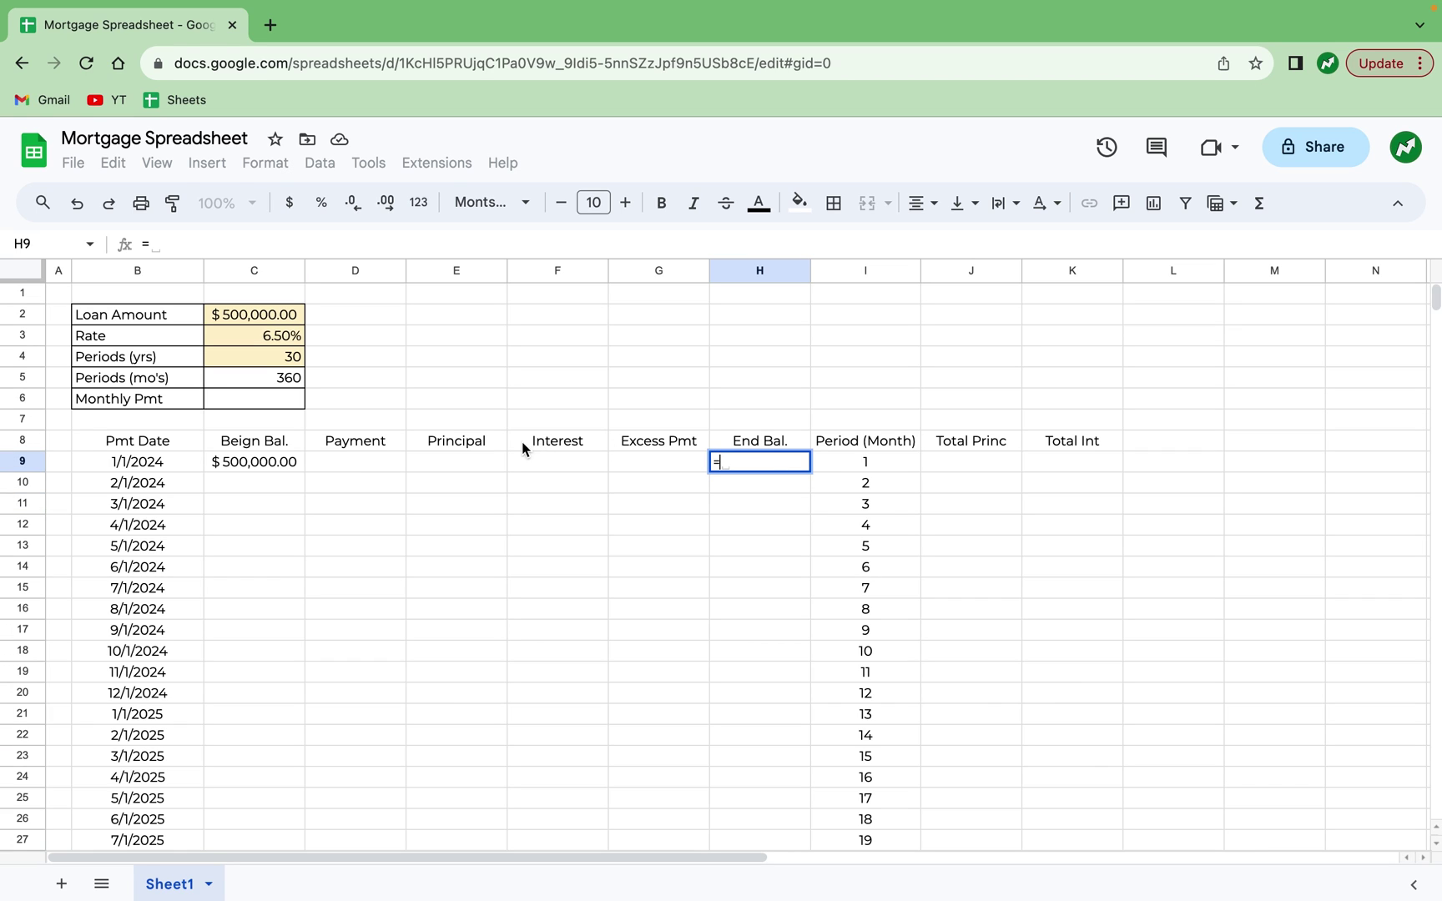
left_click(236, 458)
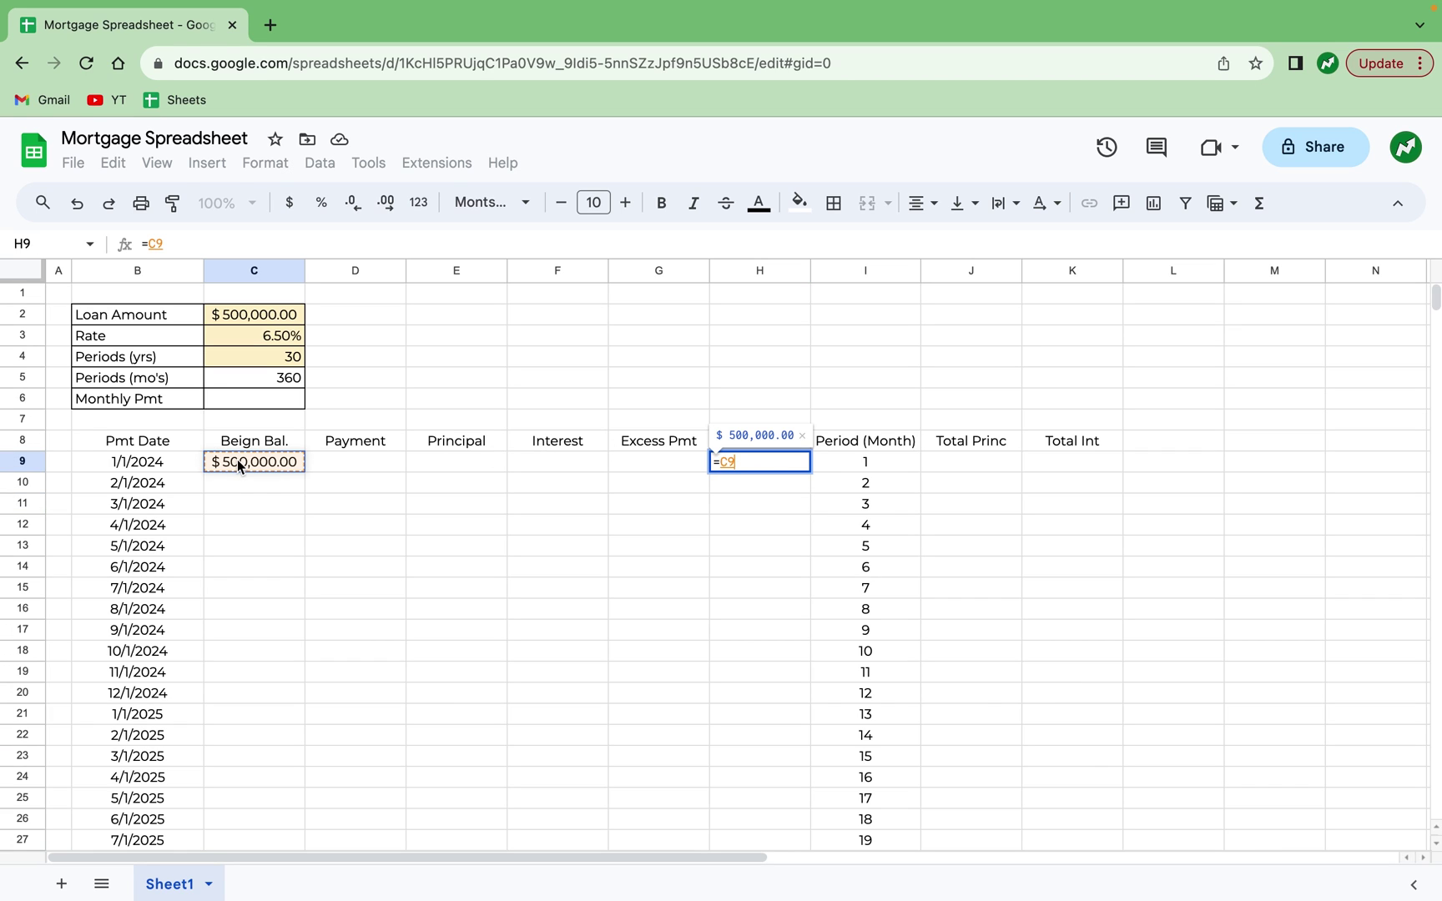
type("-")
left_click(433, 465)
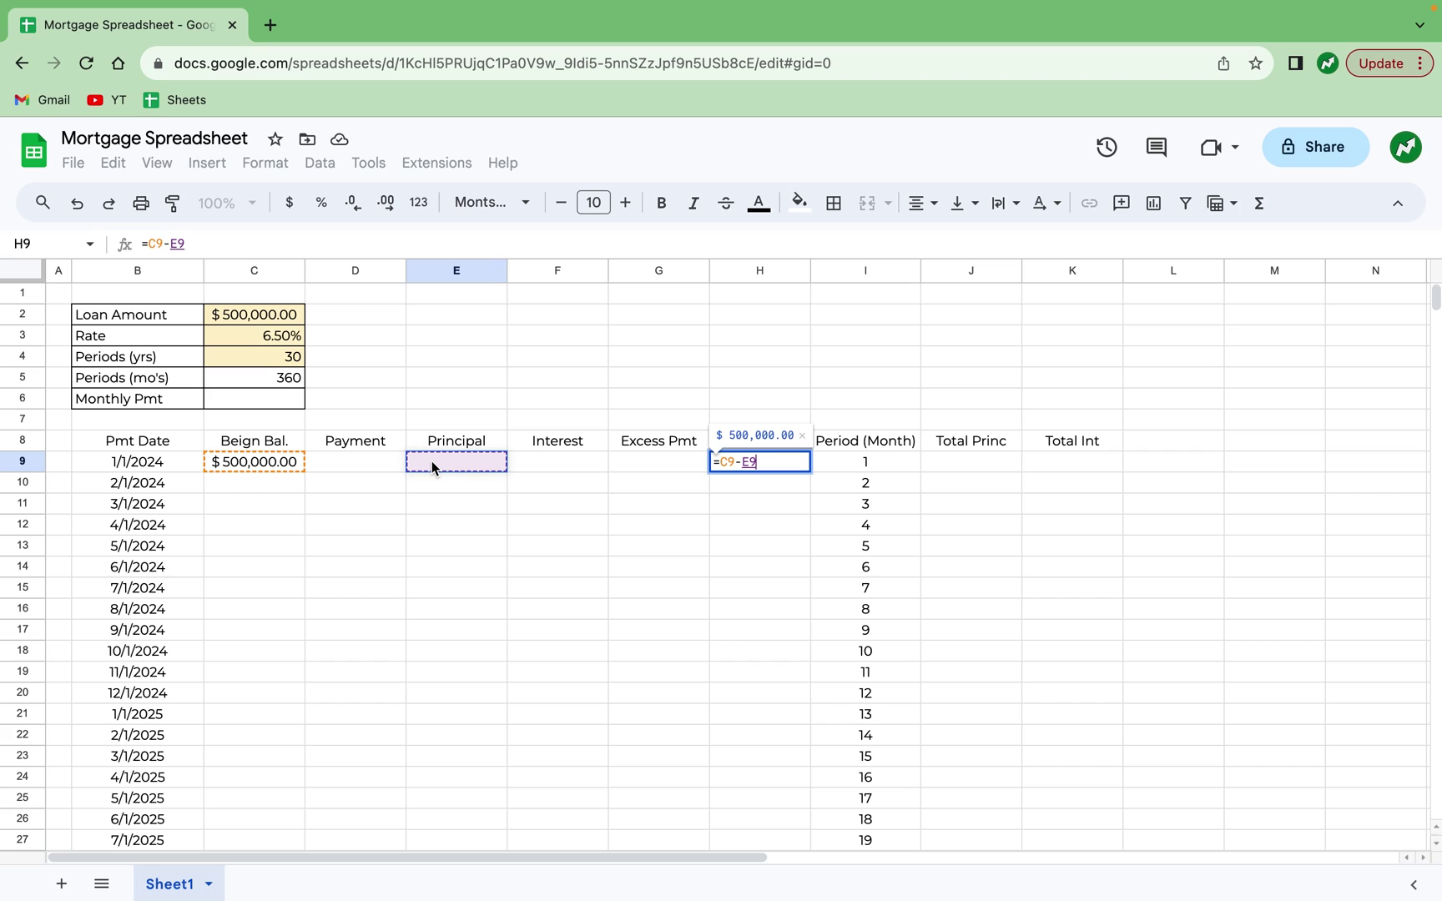
type("-")
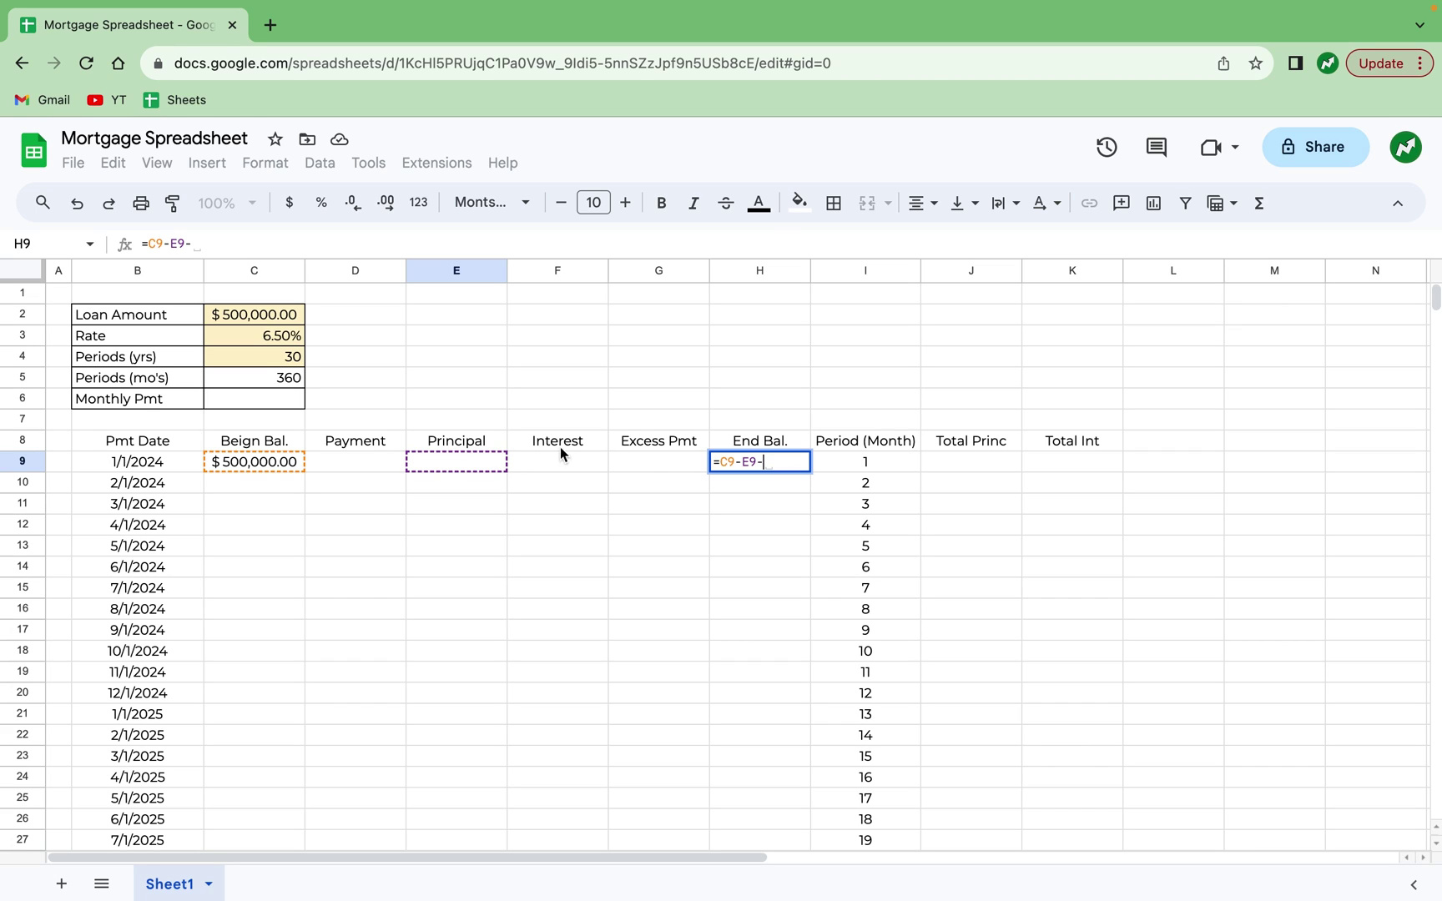
left_click(618, 461)
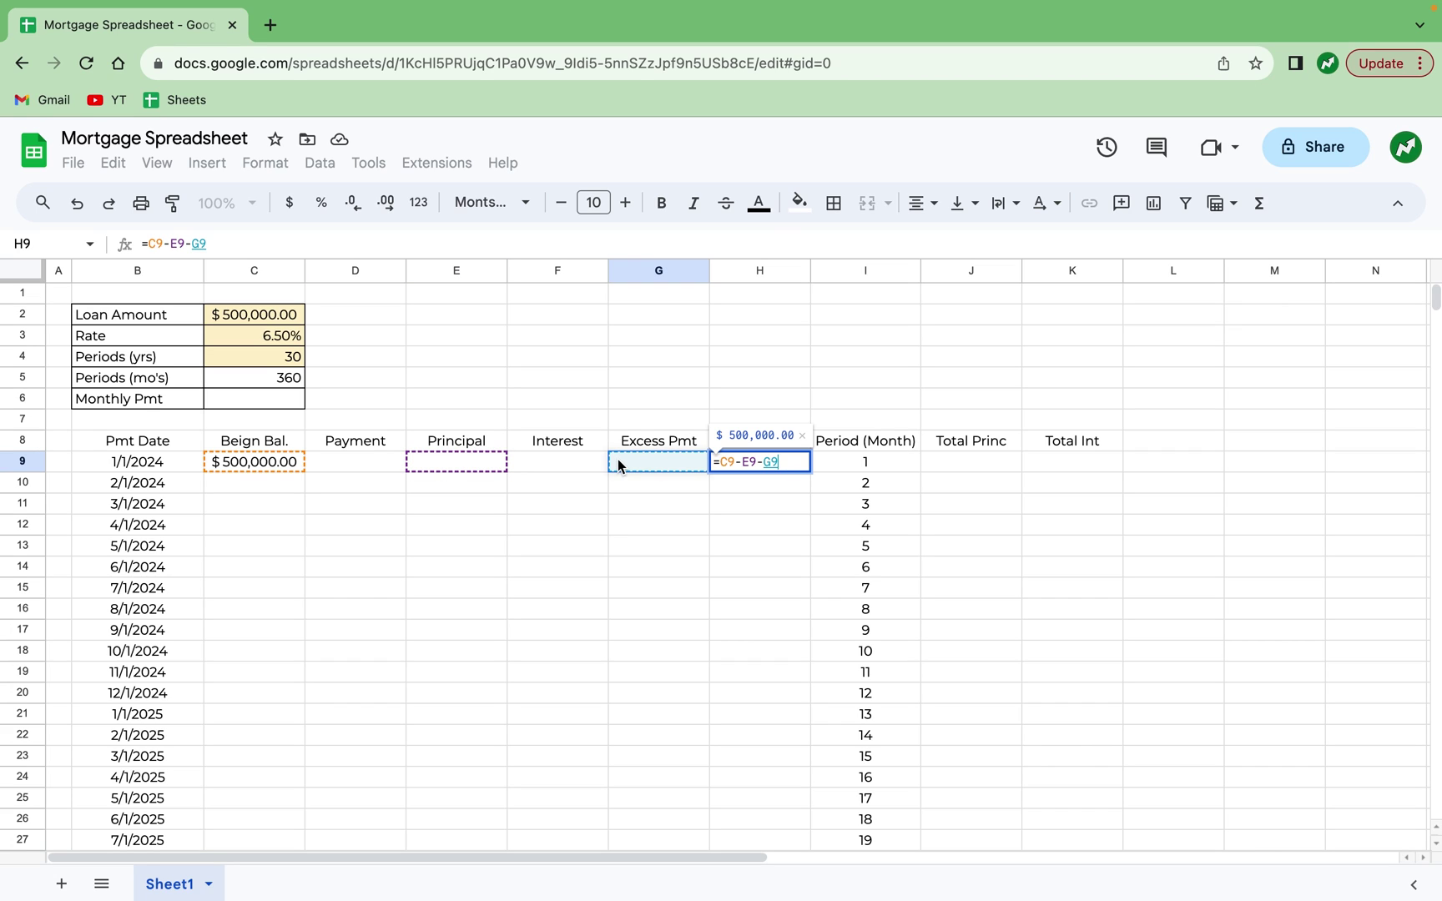
key("Return")
left_click(758, 469)
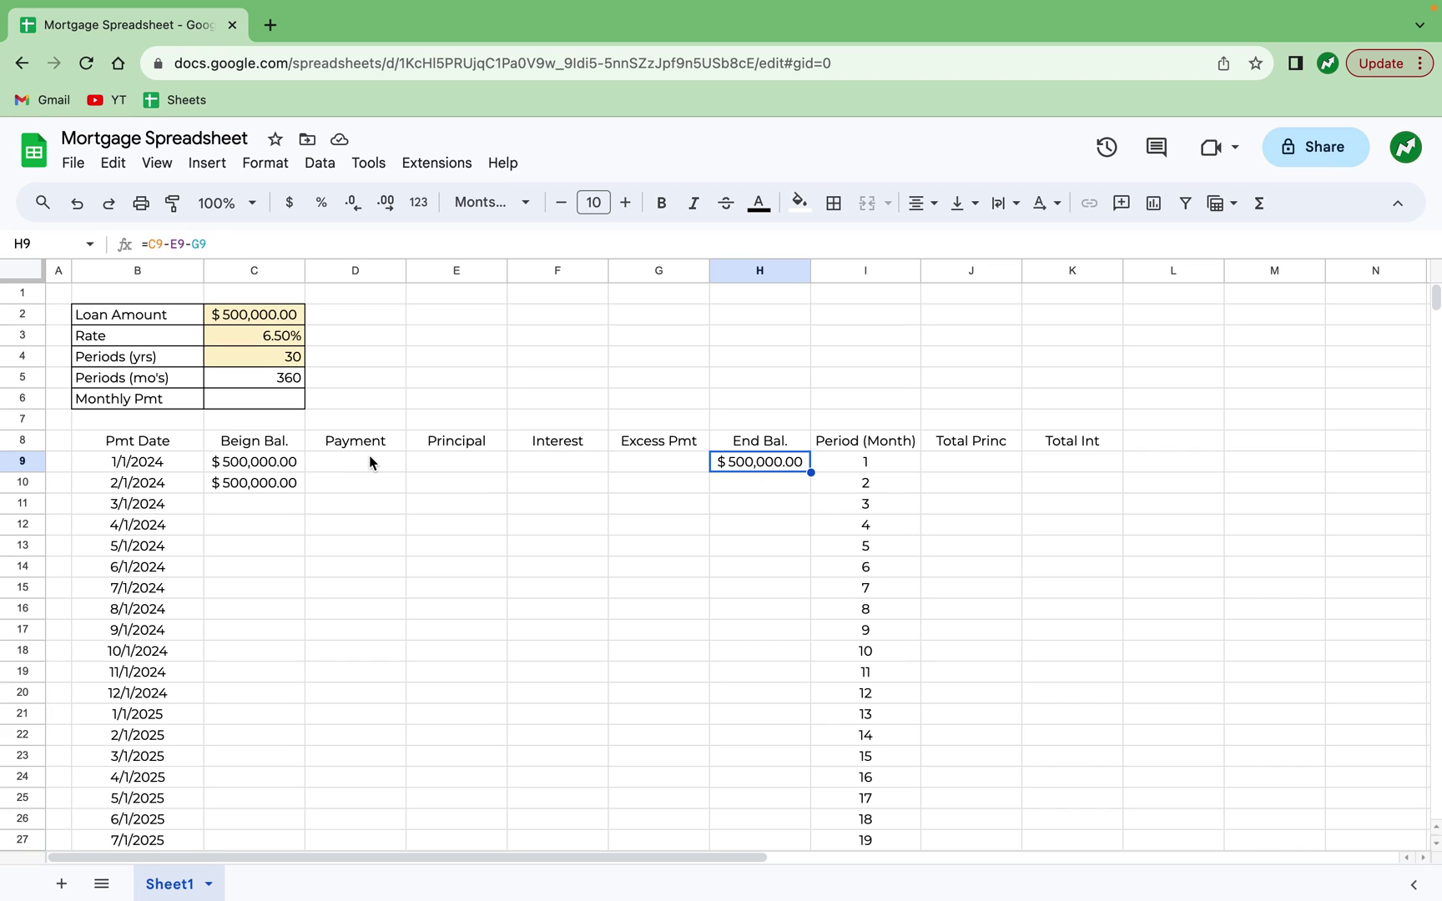
left_click(249, 401)
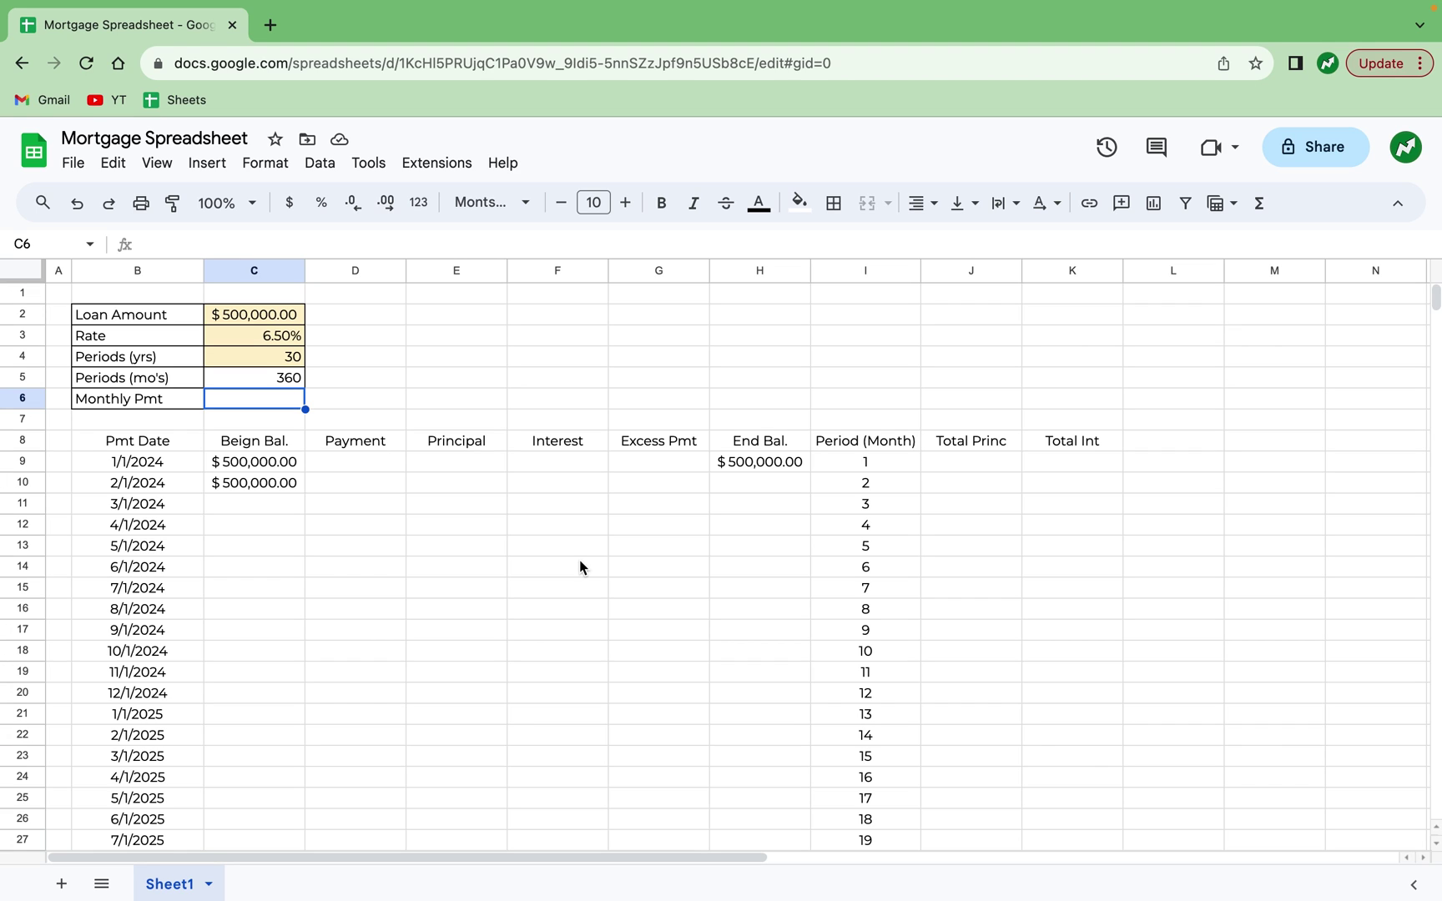
Enter =PMT(C3/12,C5,C2) in C6 to compute the monthly payment.
type("=P")
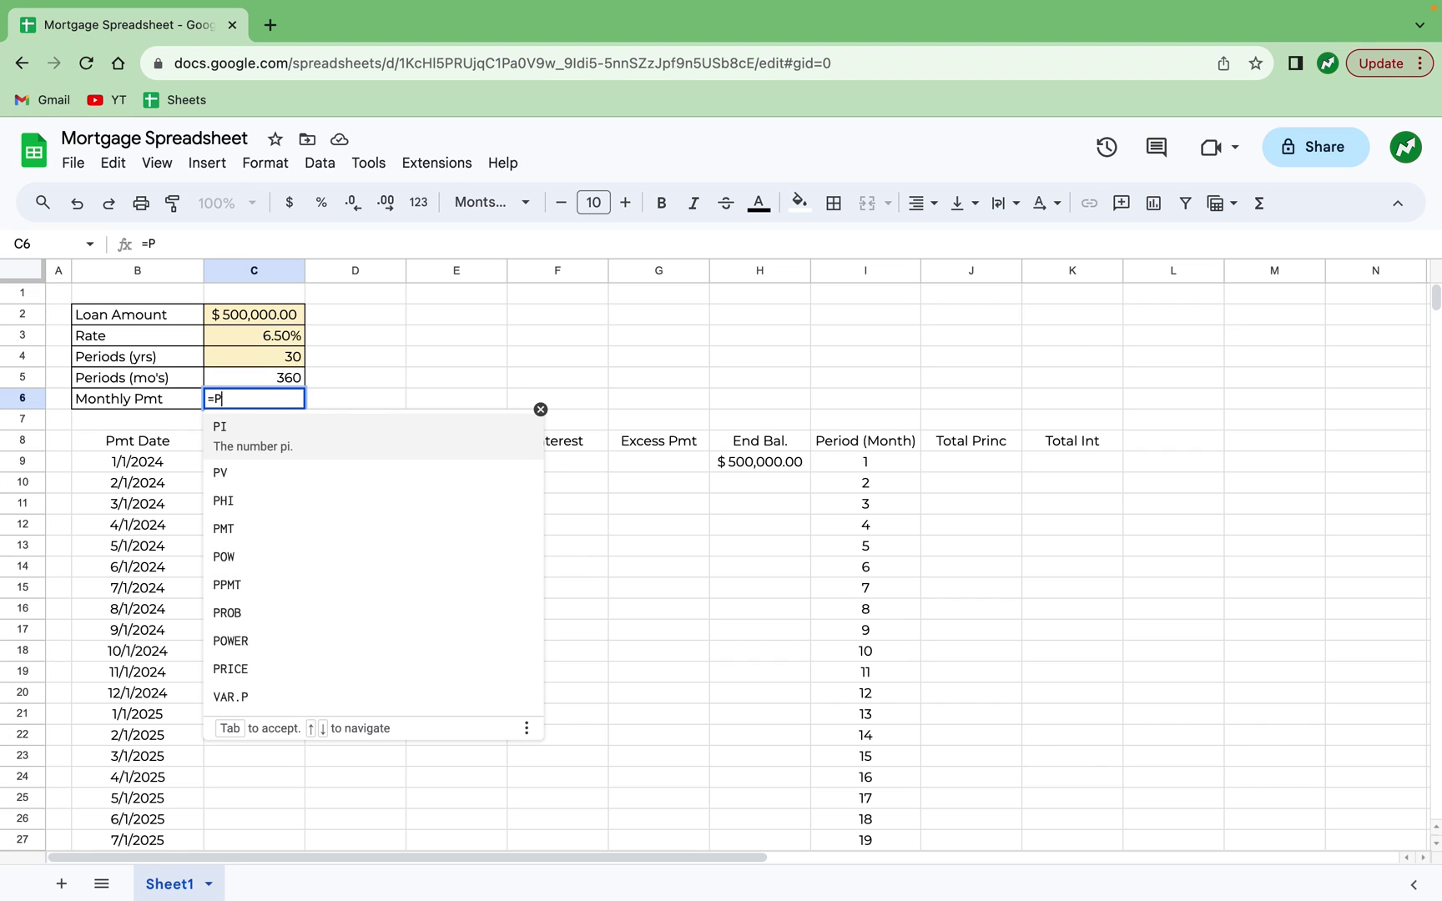
type("MT(")
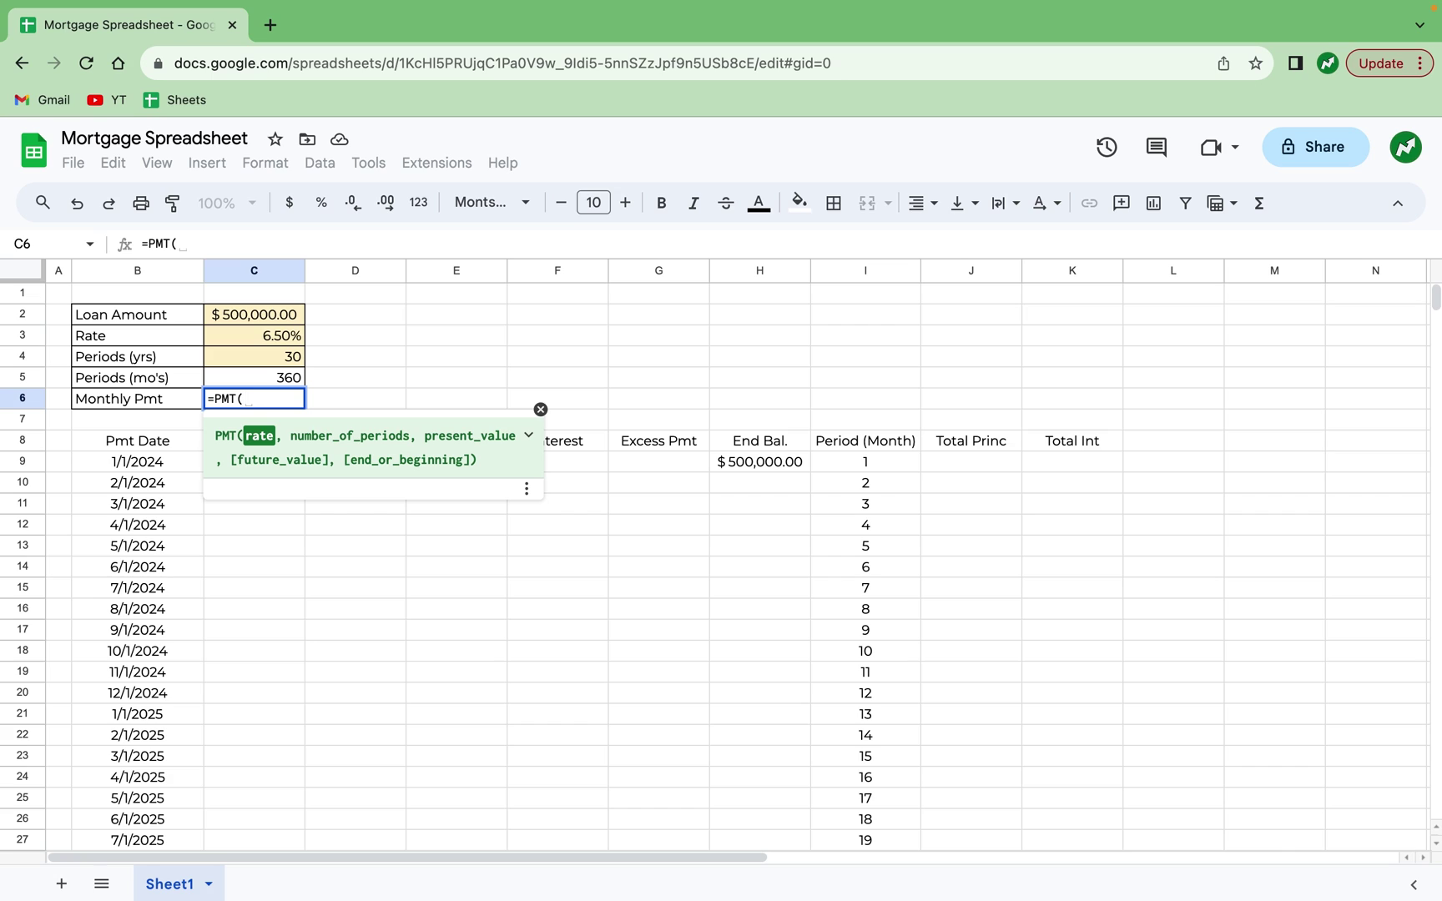
left_click(297, 340)
type(",")
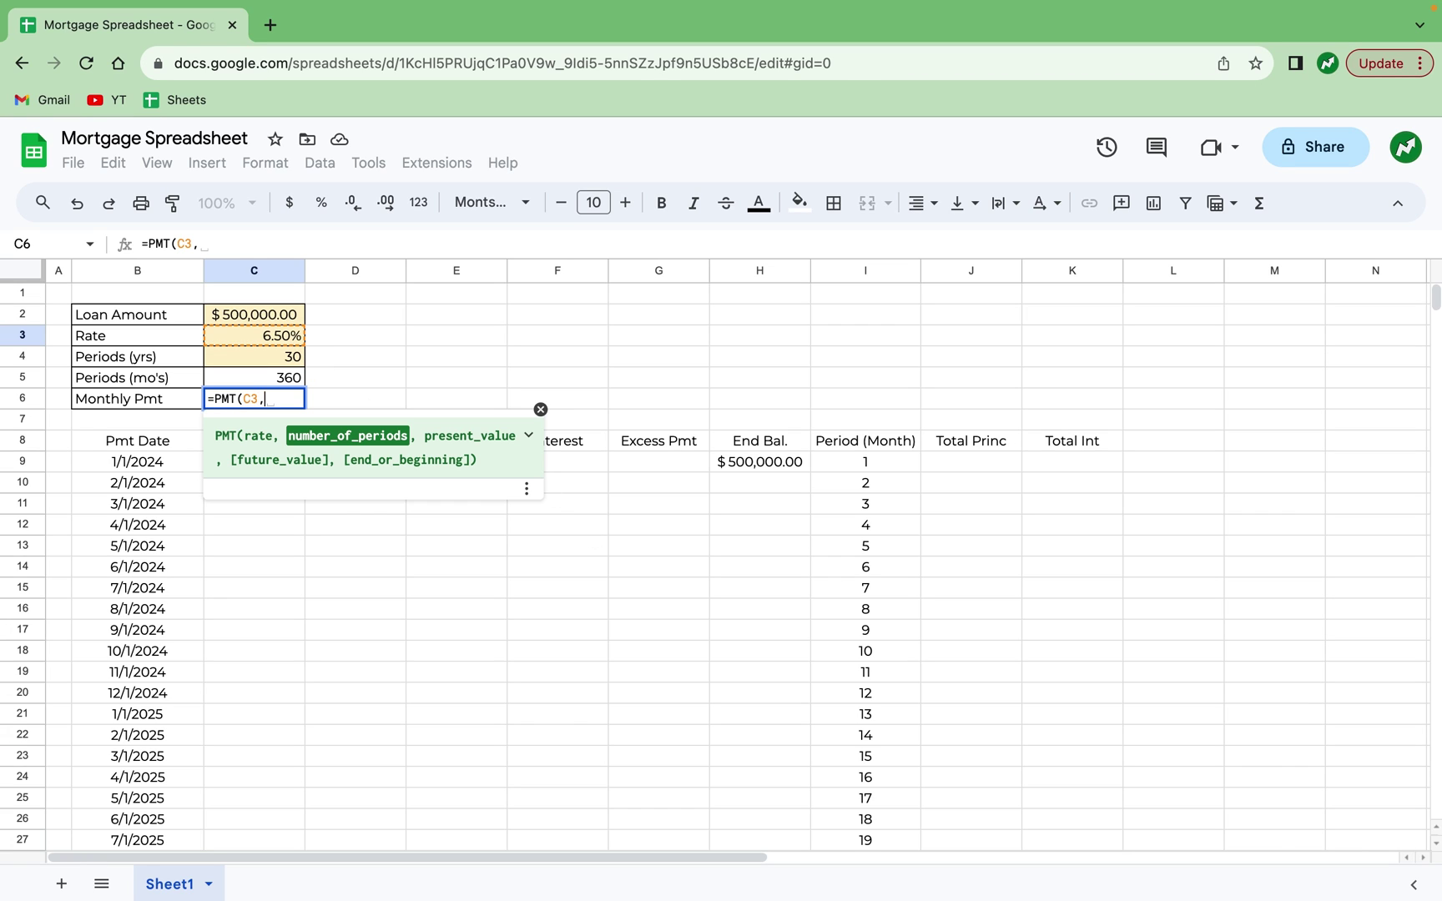
left_click(257, 382)
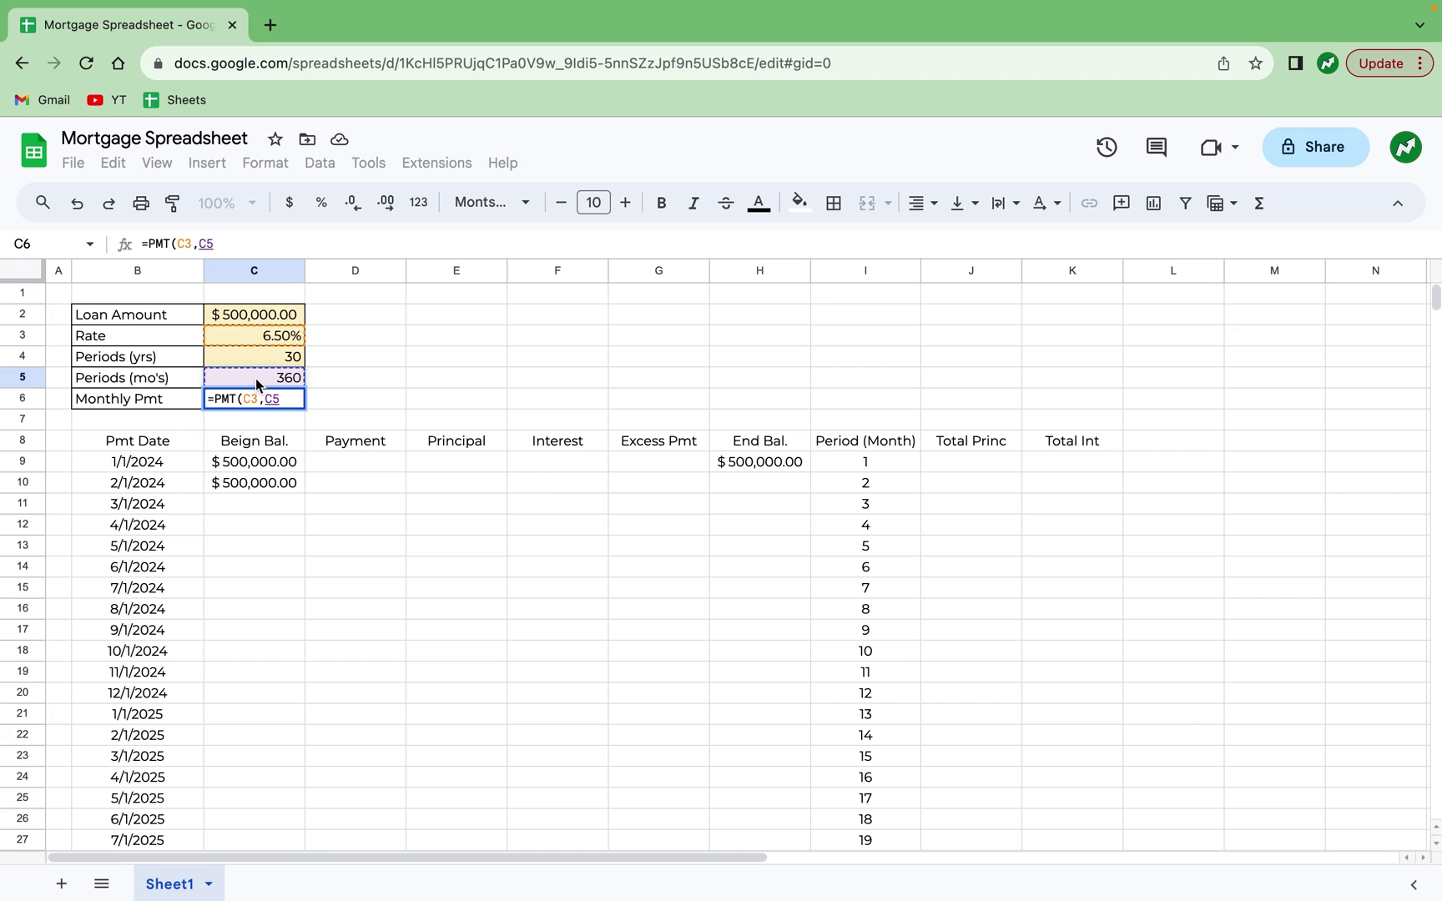
type(",")
left_click(275, 315)
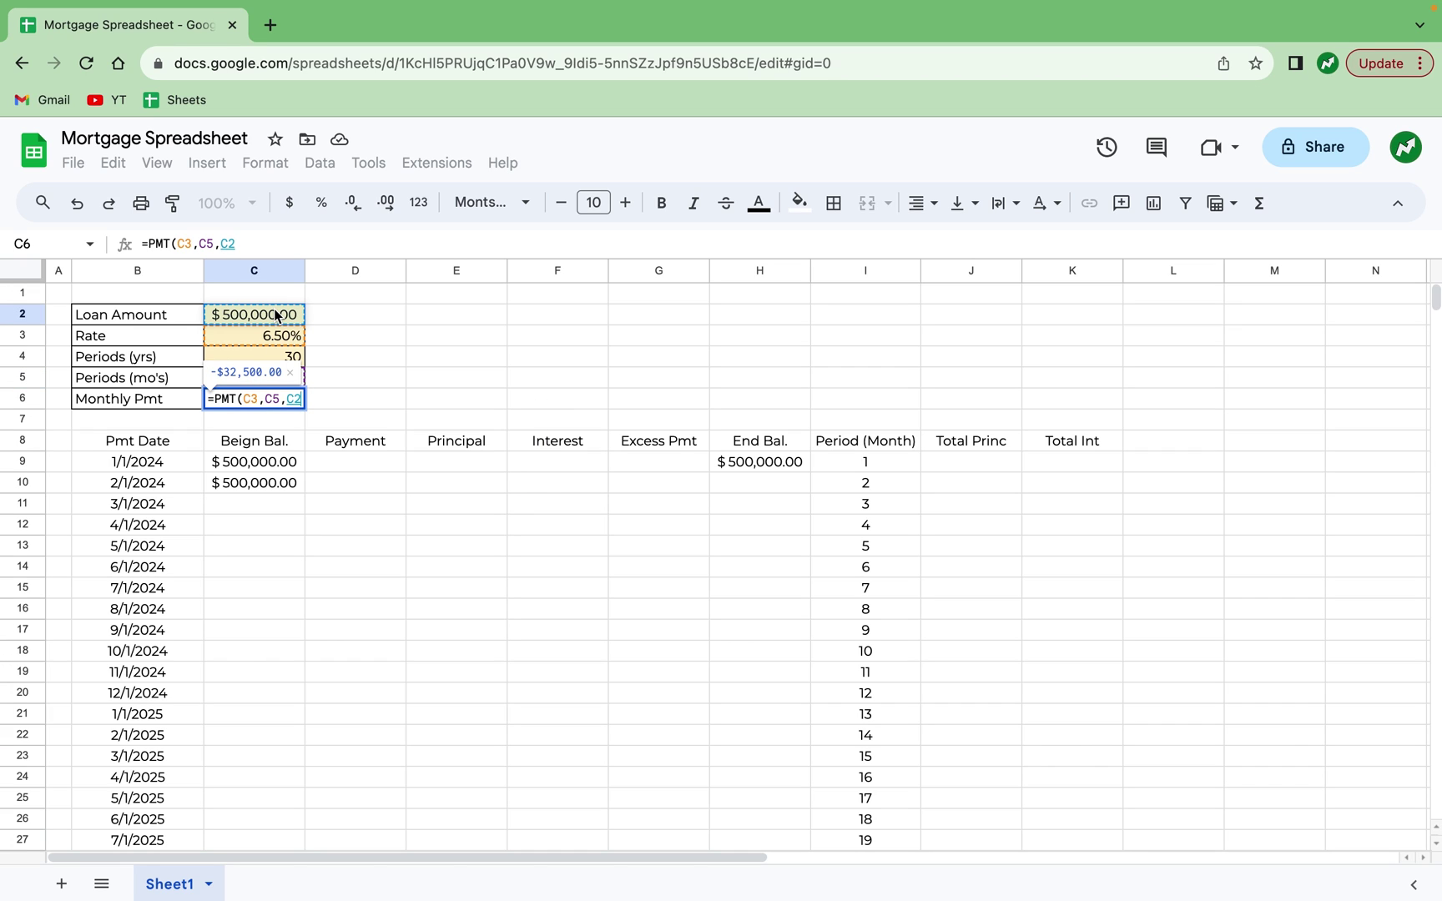
left_click(257, 397)
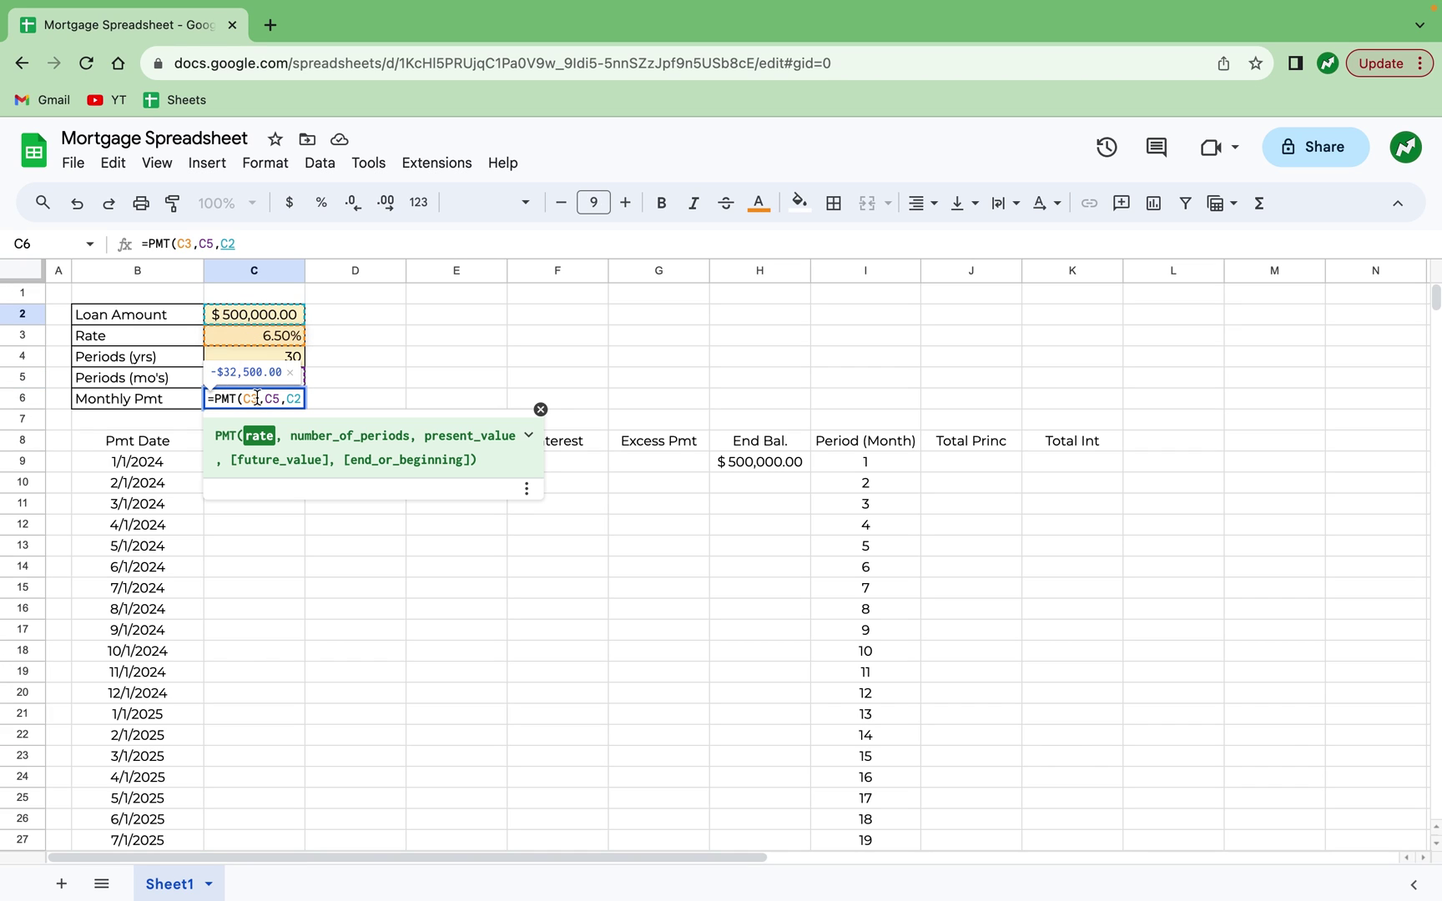
type("/12")
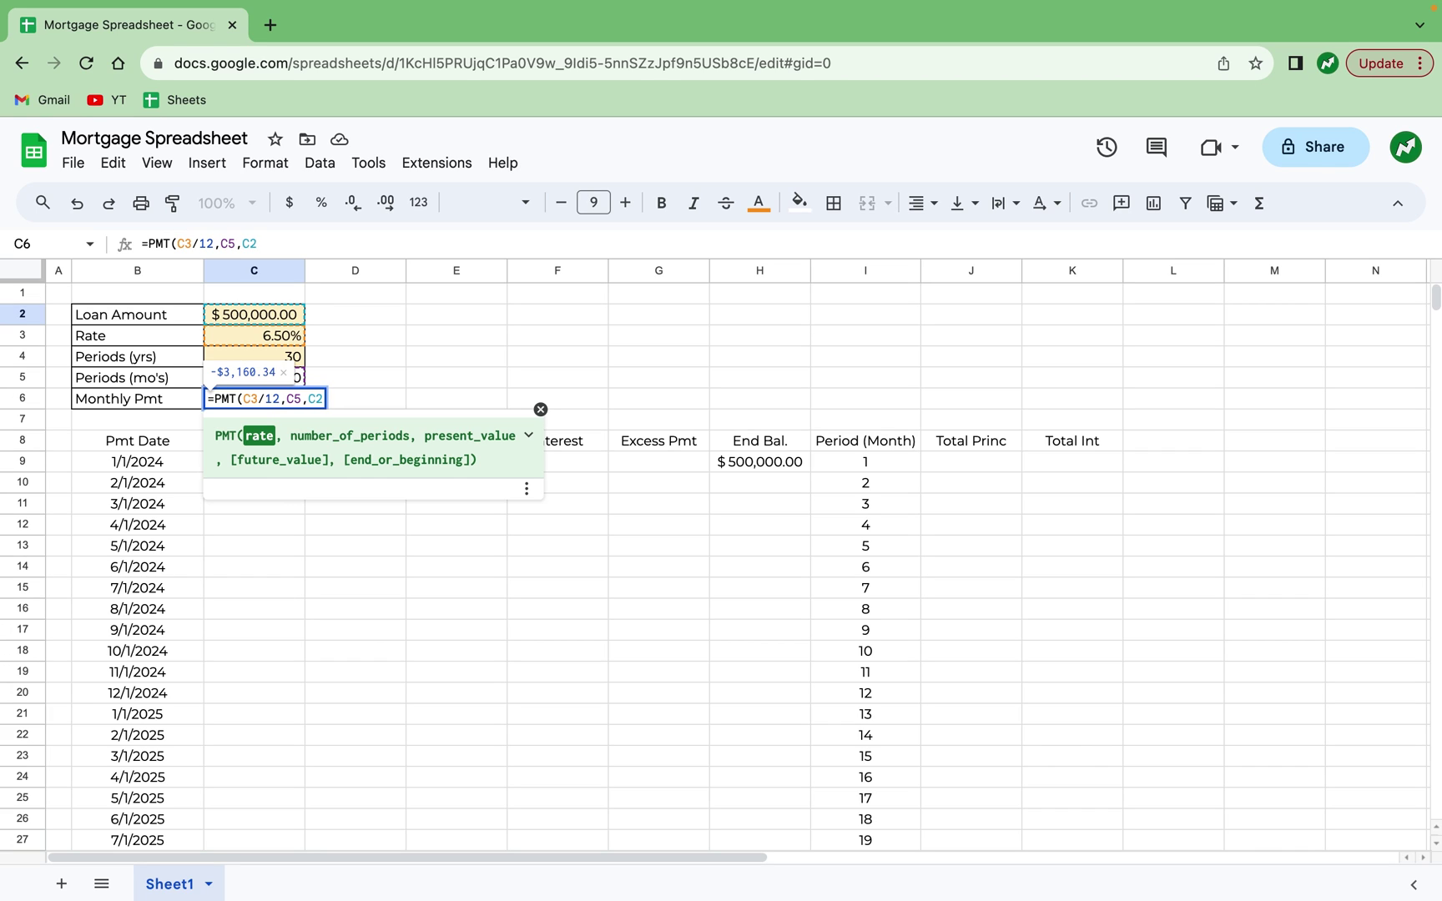
key("Return")
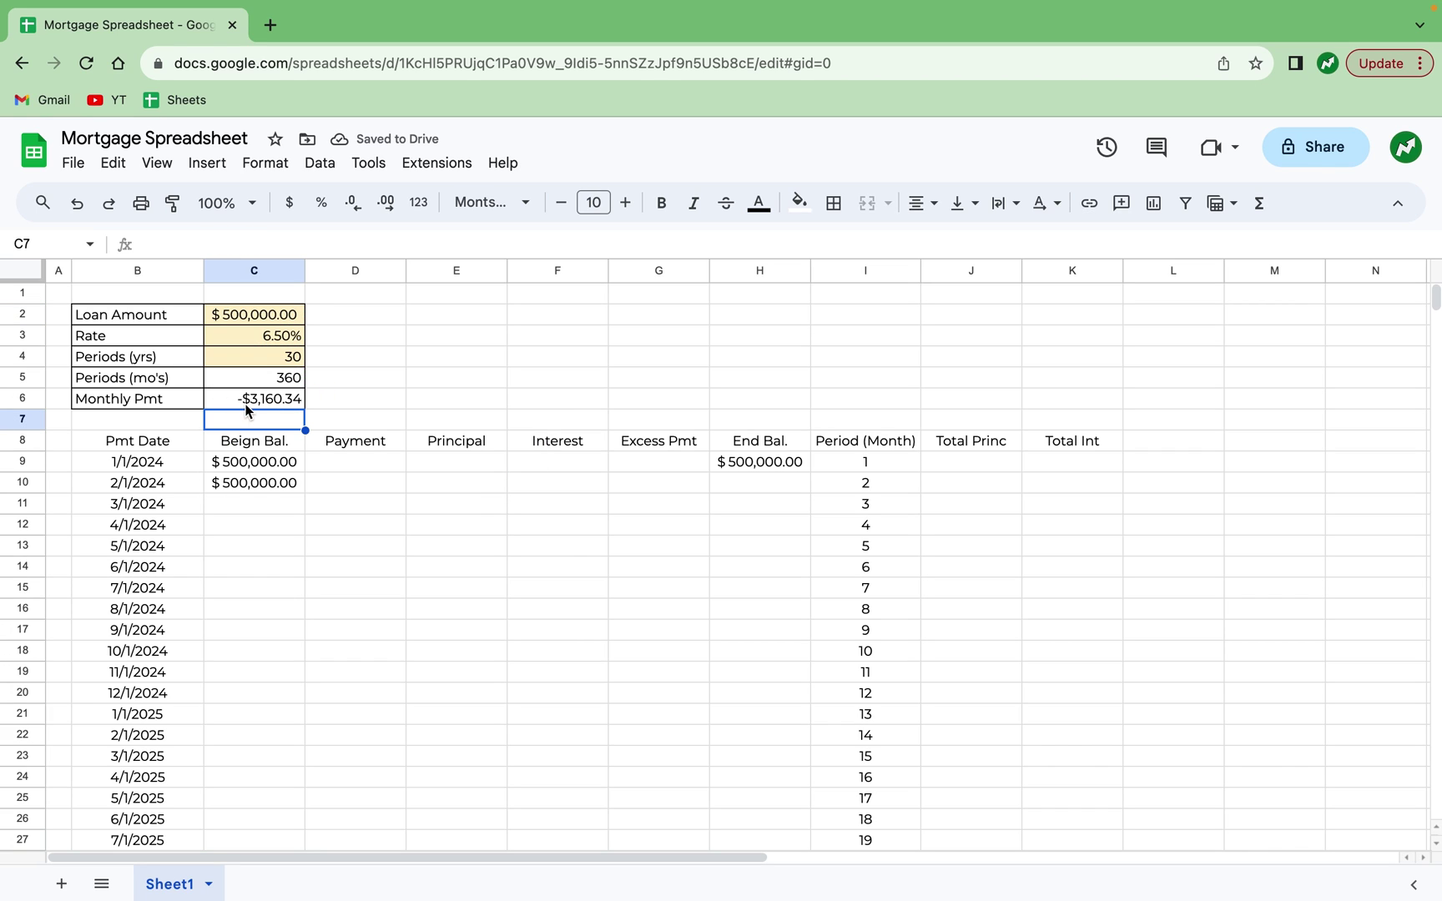
Negate the C6 payment formula so the result is positive.
left_click(248, 404)
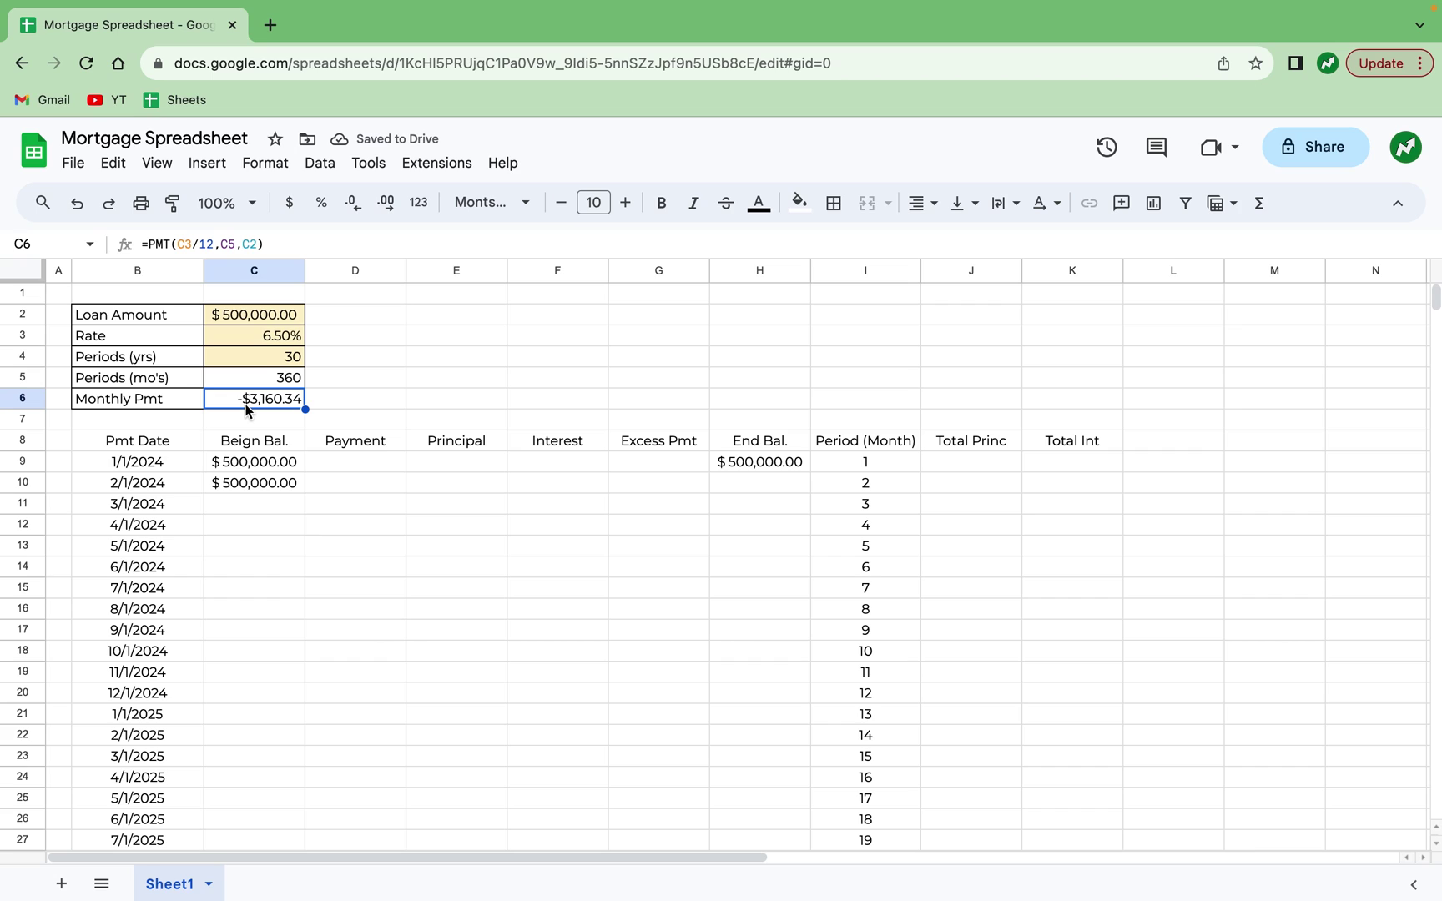
left_click(150, 243)
type("-")
key("Return")
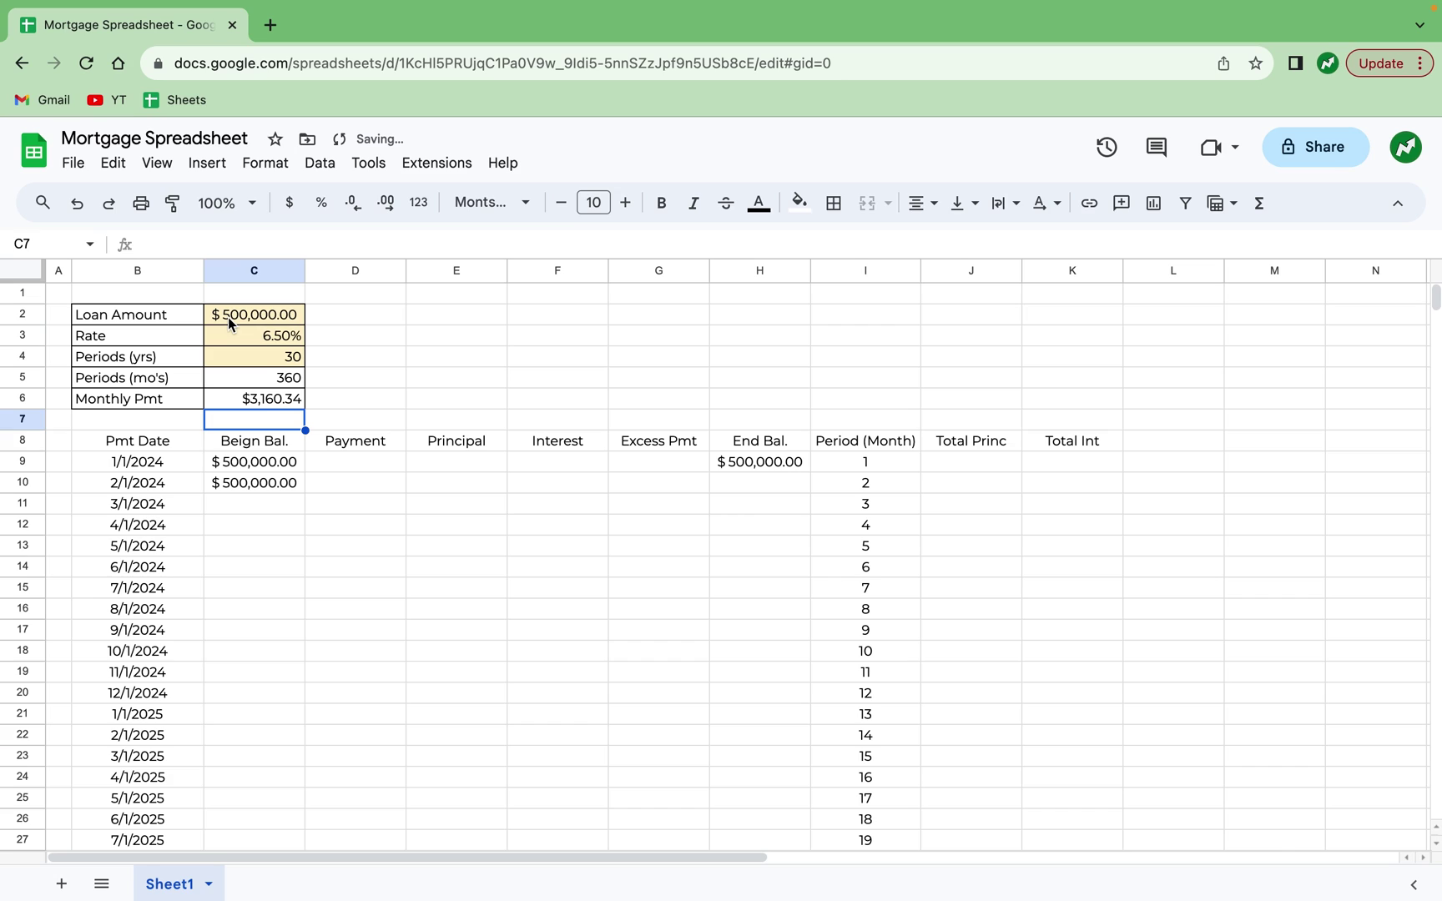
Wrap the C6 formula in ROUND to 2 decimals, giving =ROUND(-PMT(C3/12,C5,C2),2).
left_click(261, 402)
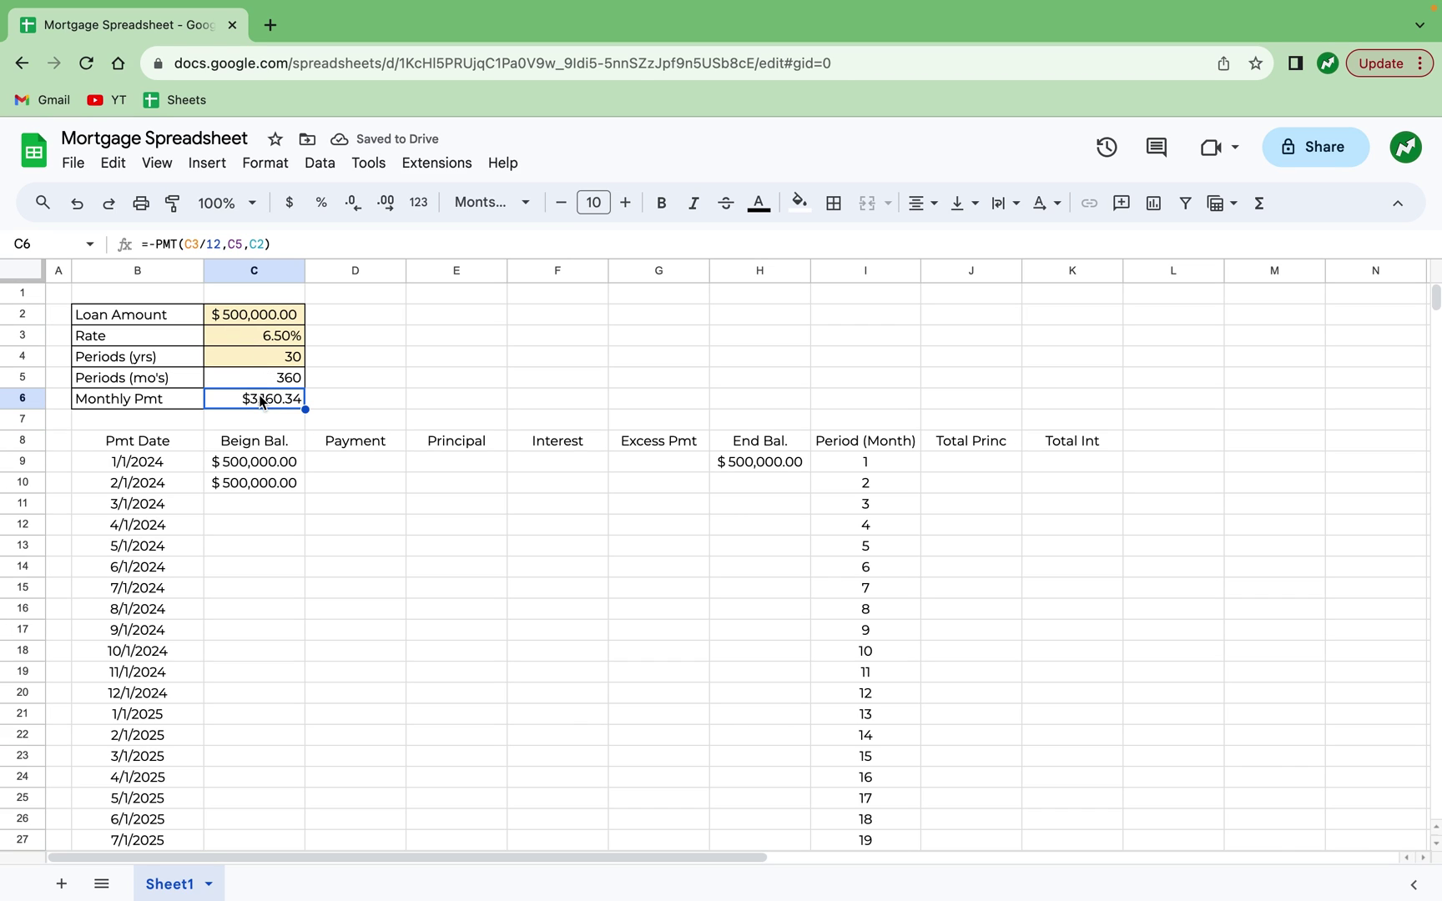
left_click(150, 246)
type("RO")
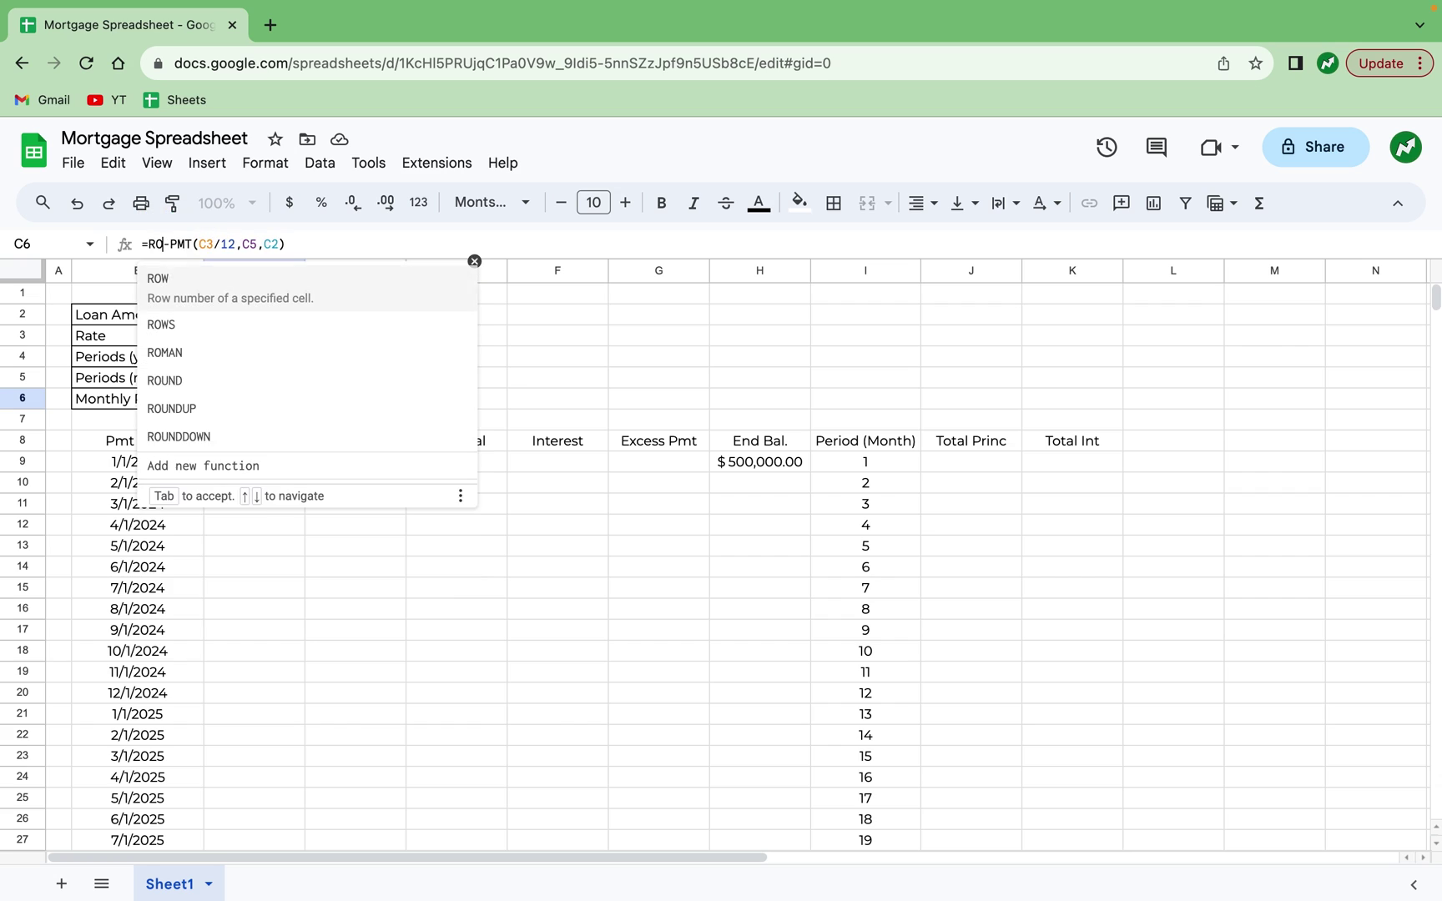
type("UND")
key("Tab")
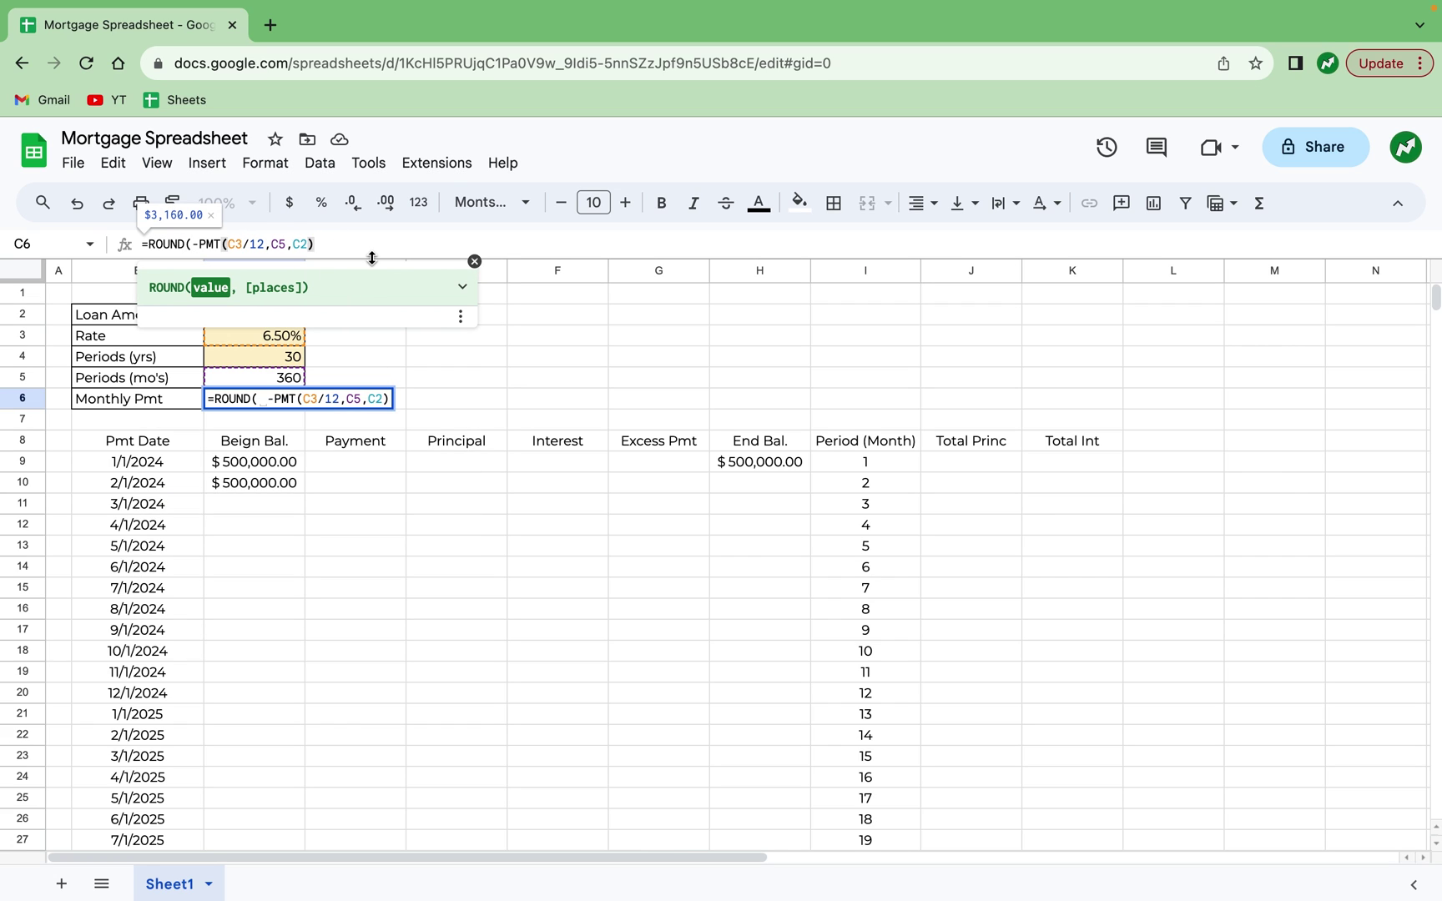
key("End")
type(",")
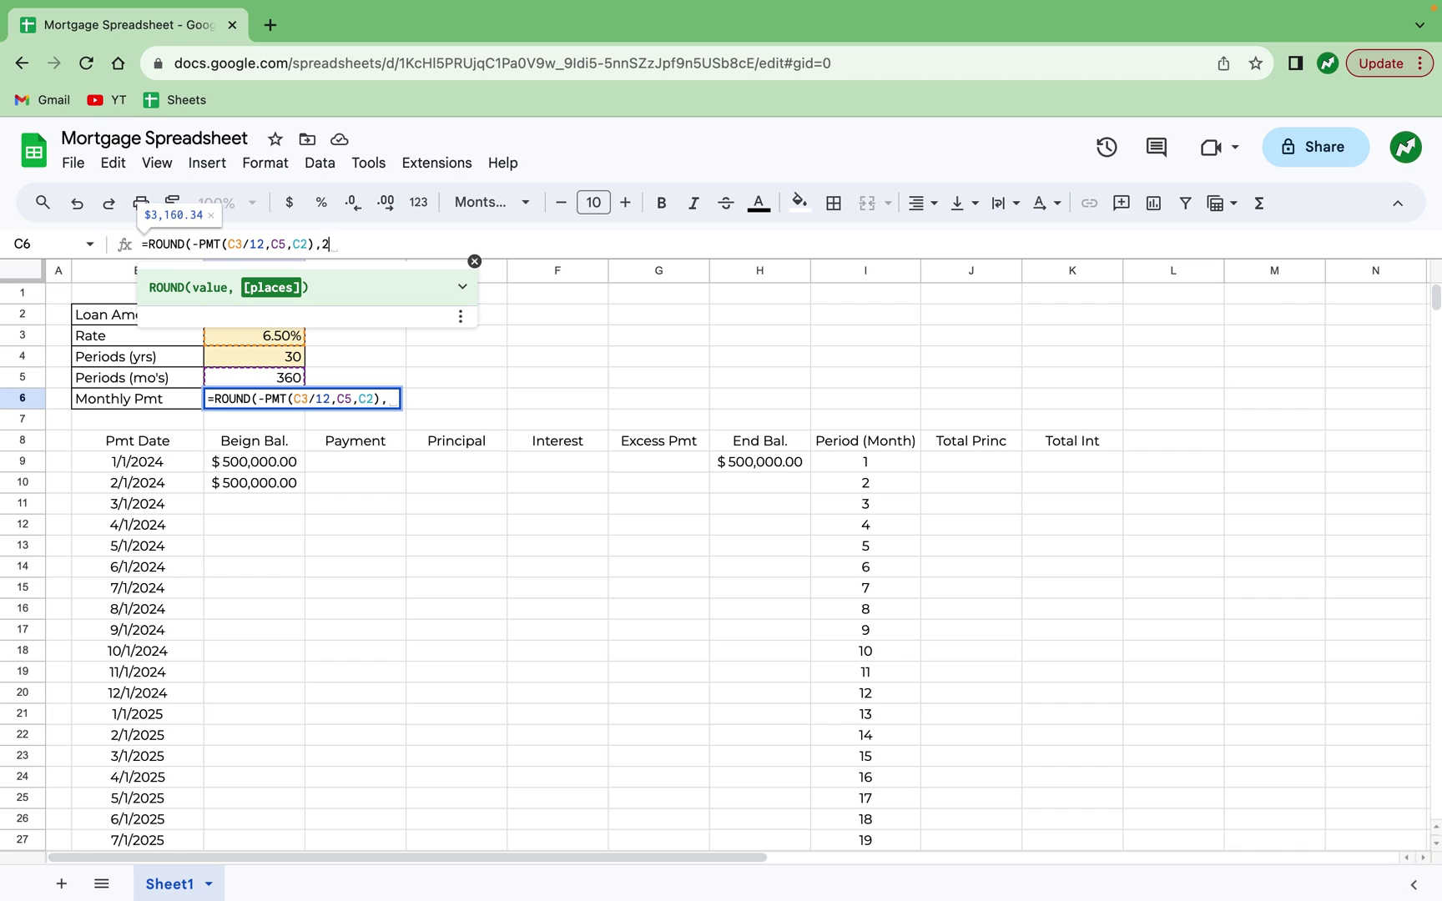
type("2)")
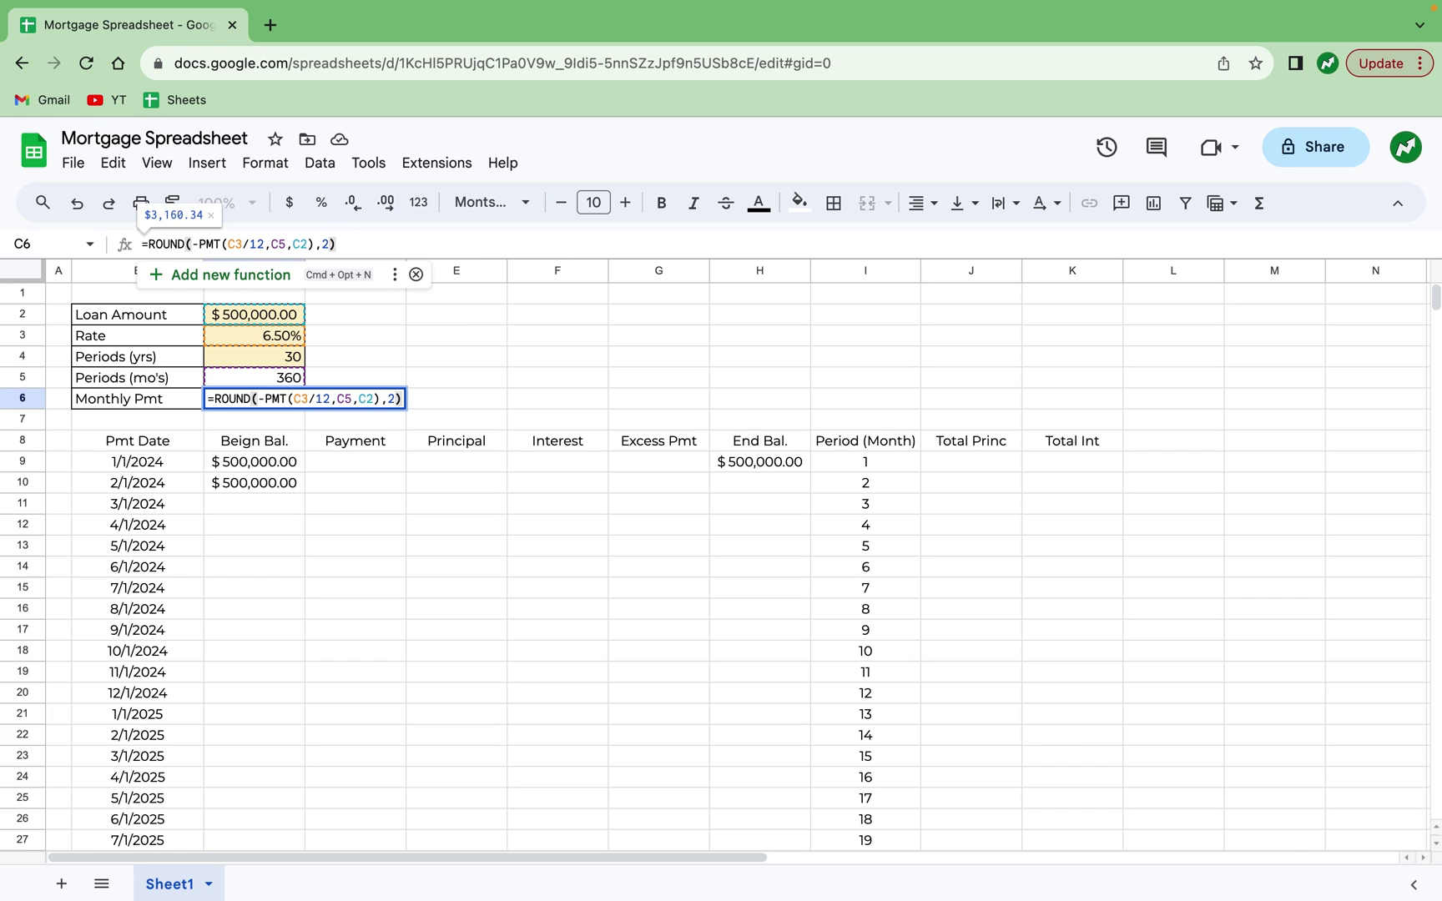
key("Return")
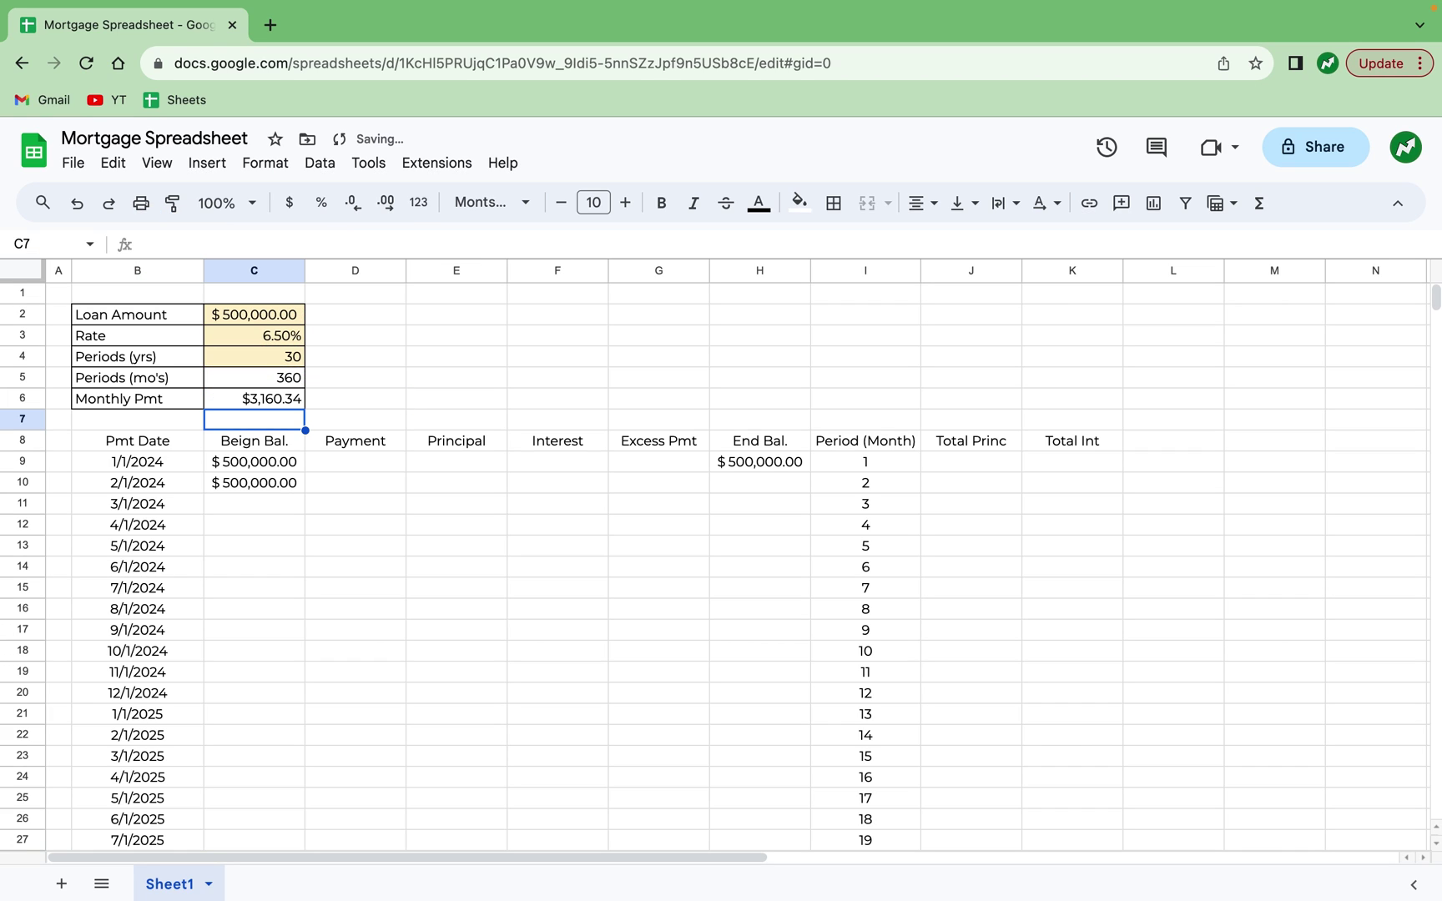
left_click(277, 403)
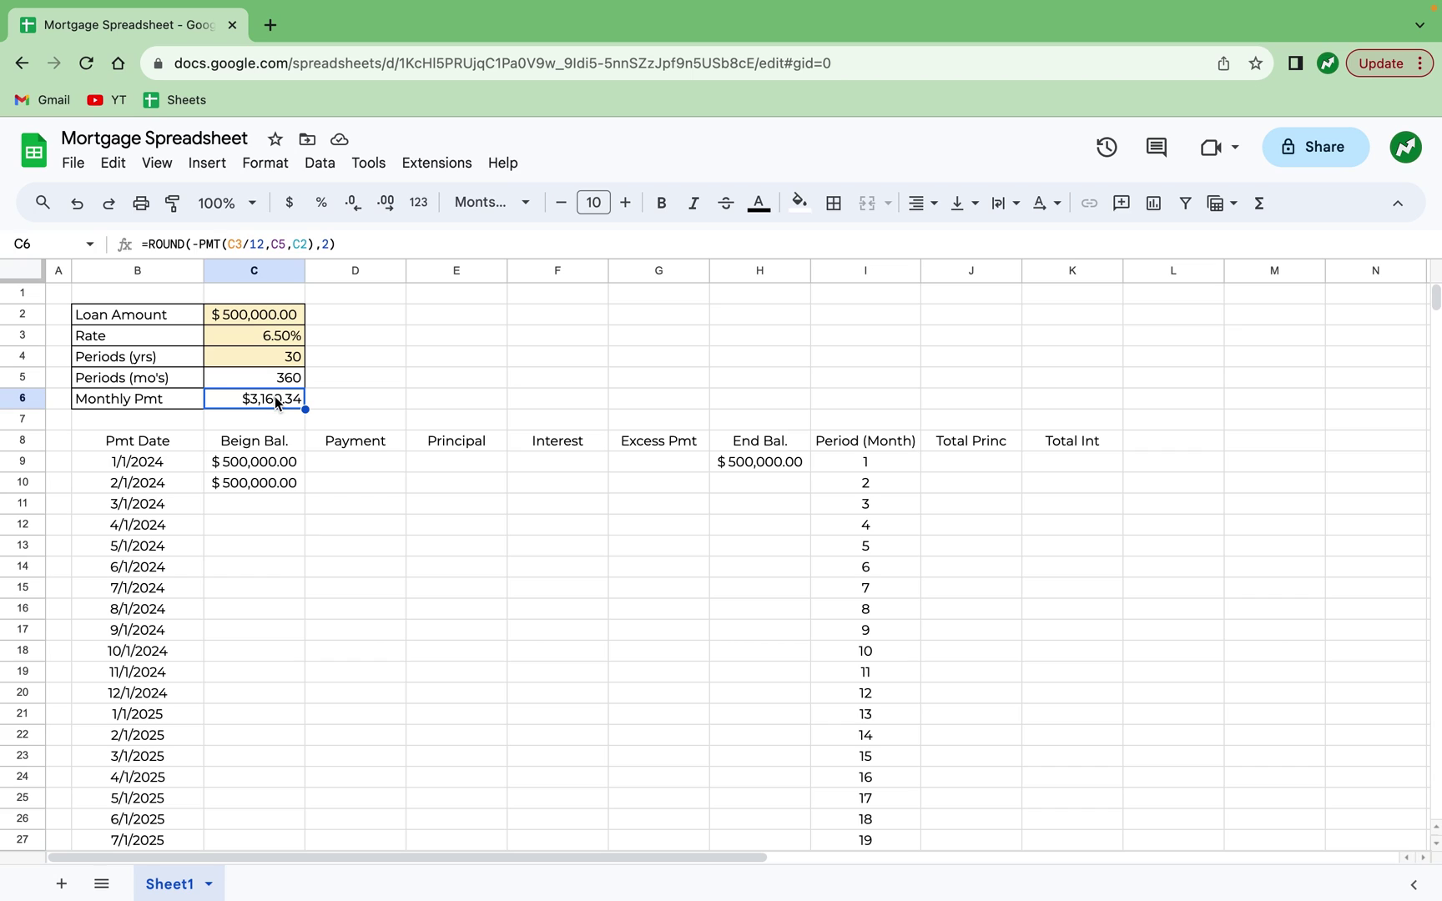
Set the first Payment cell D9 to =C6, showing $3,160.34.
left_click(360, 461)
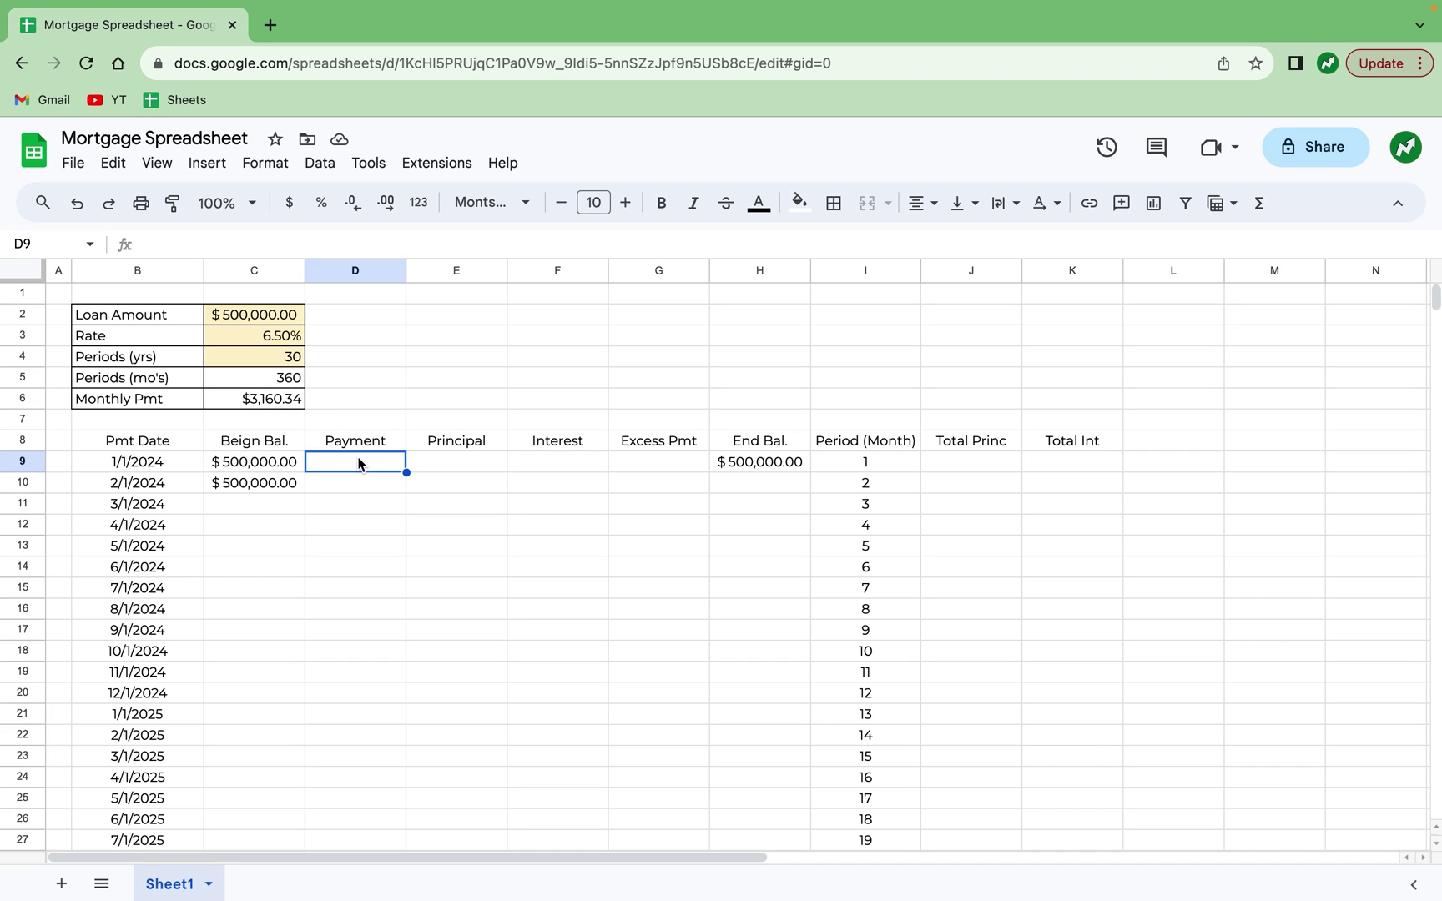
type("=")
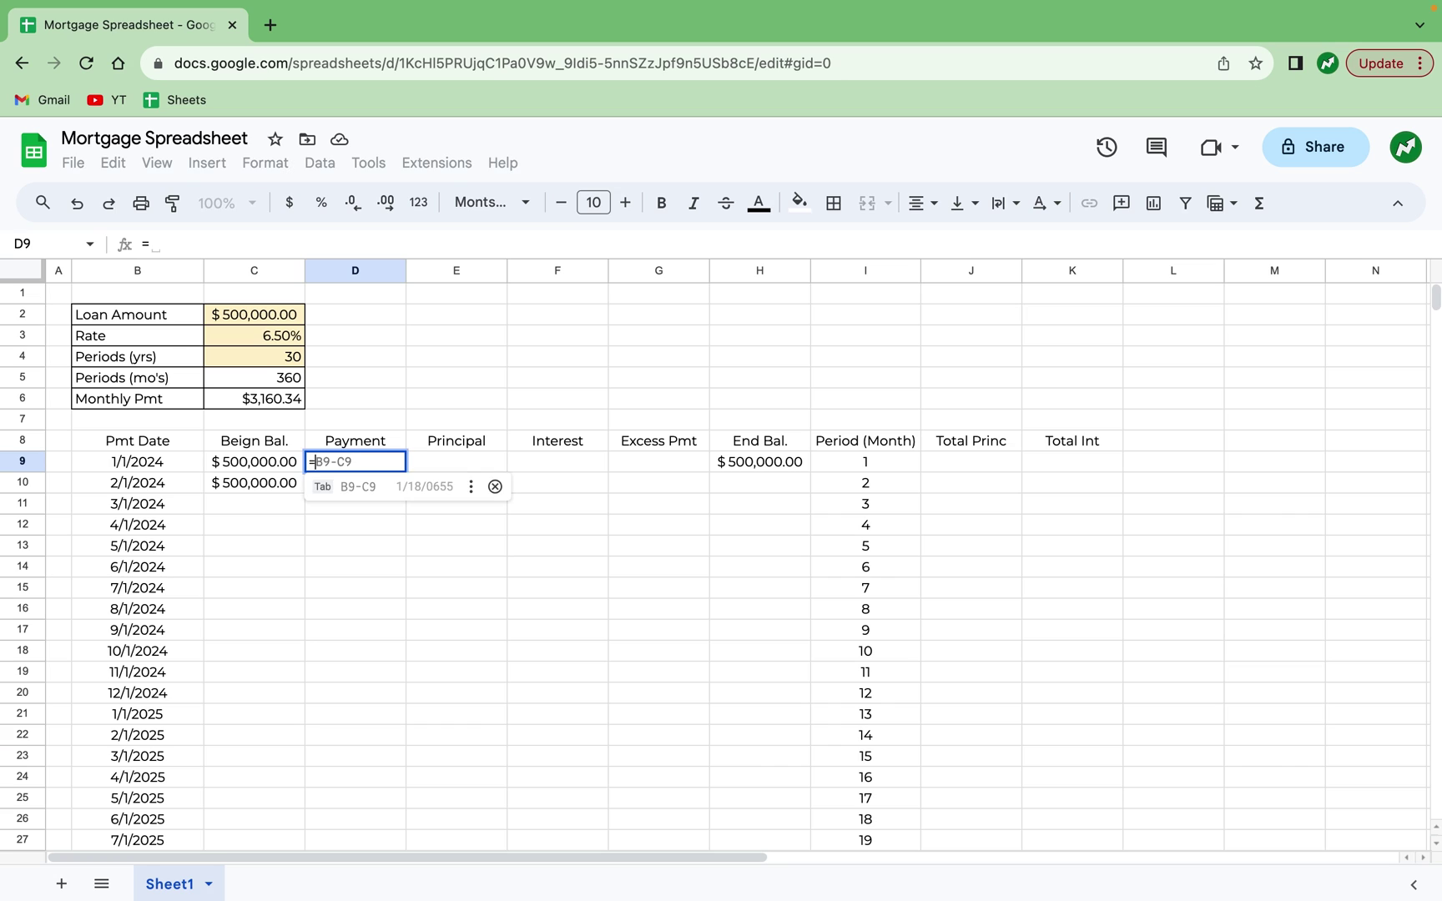
left_click(271, 403)
key("Return")
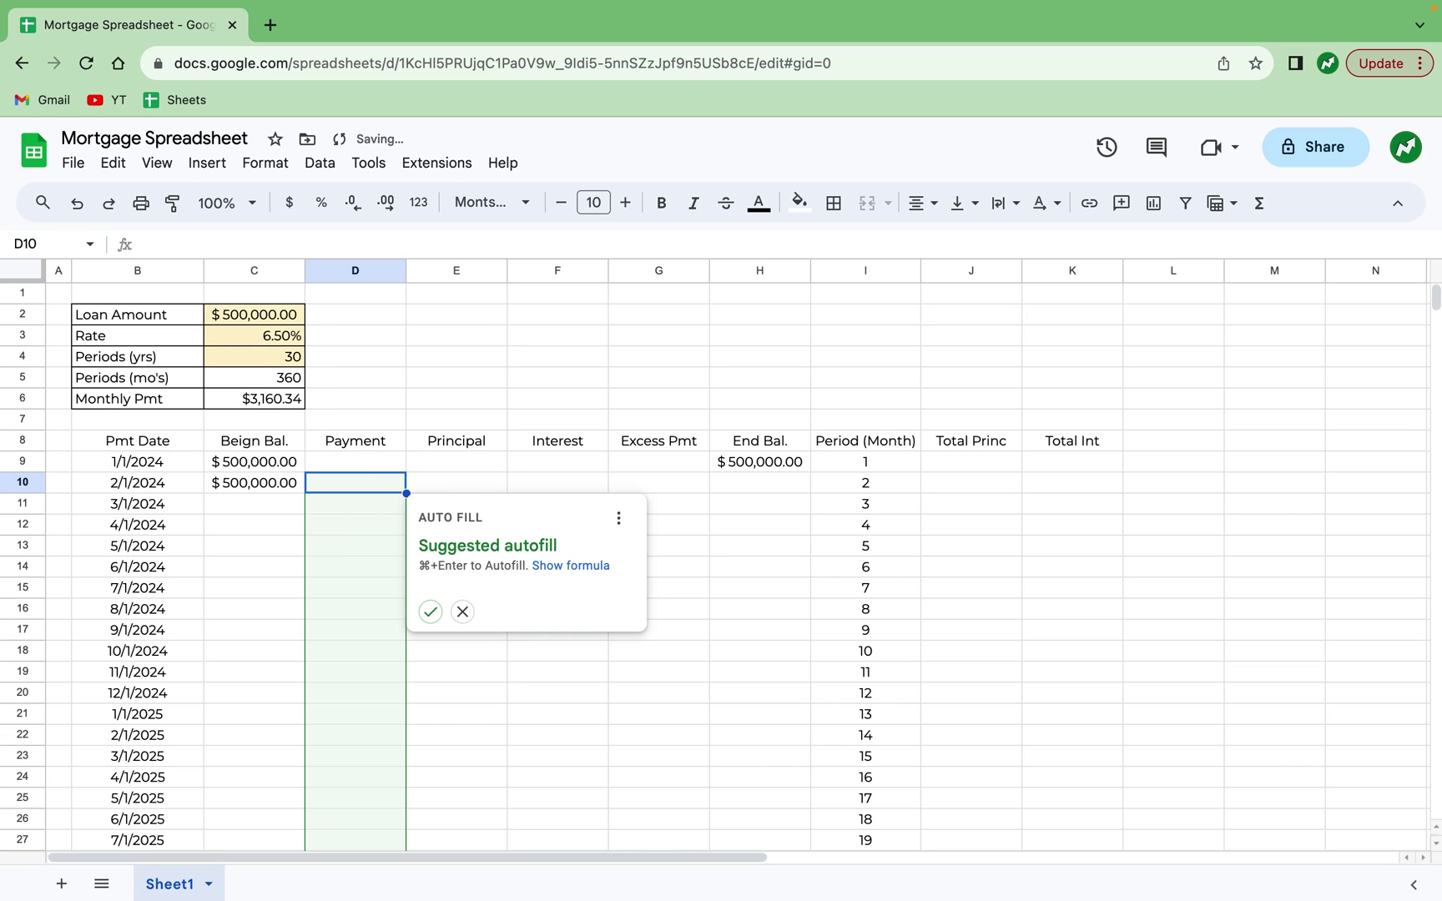
left_click(461, 612)
Begin anchoring D9's C6 reference with $ signs, then cancel that edit.
left_click(351, 457)
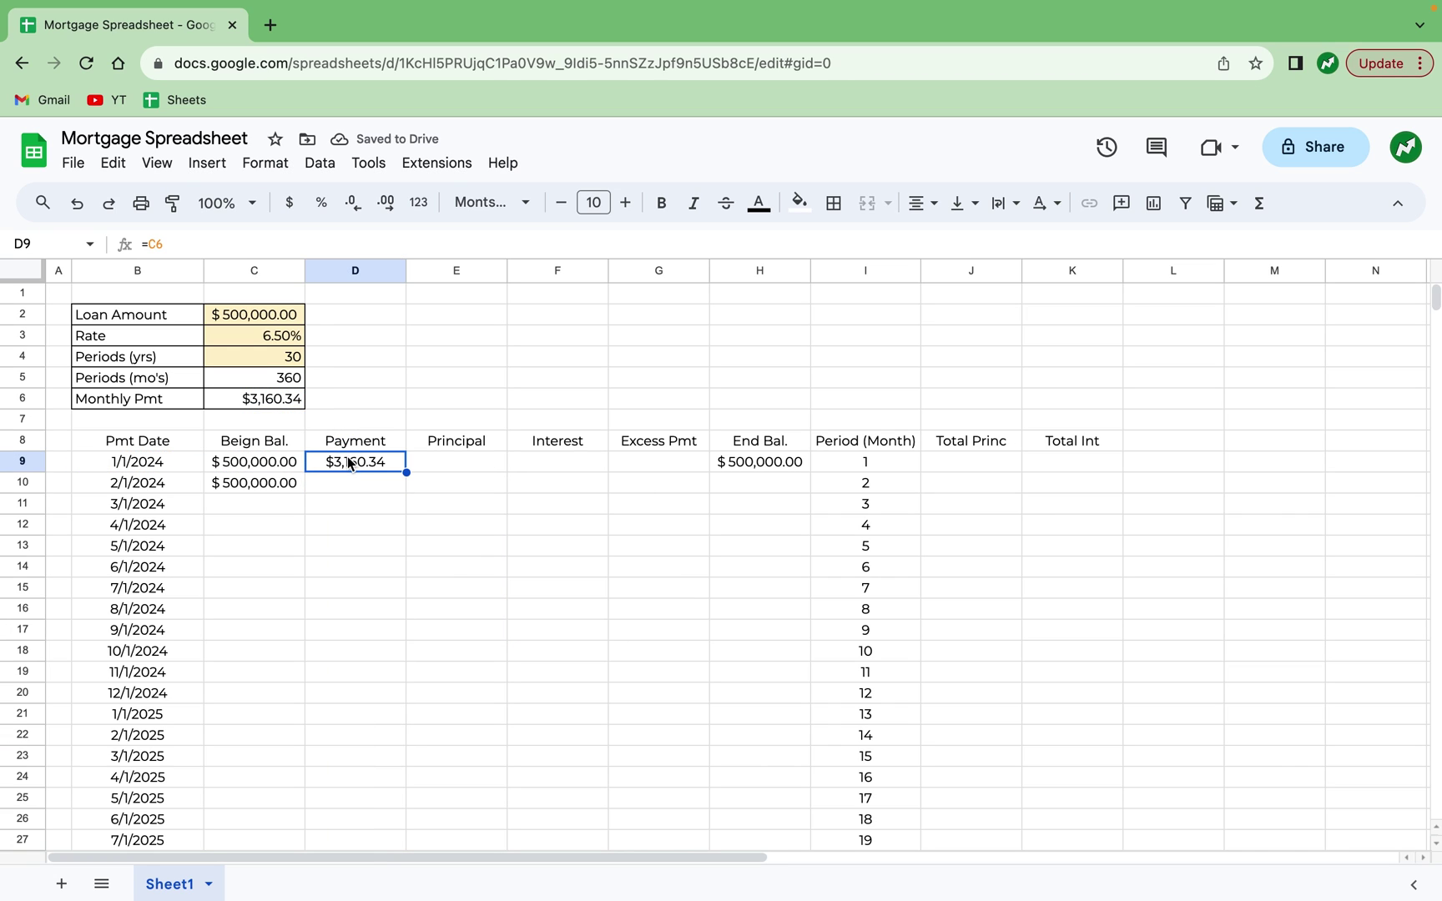
left_click(149, 243)
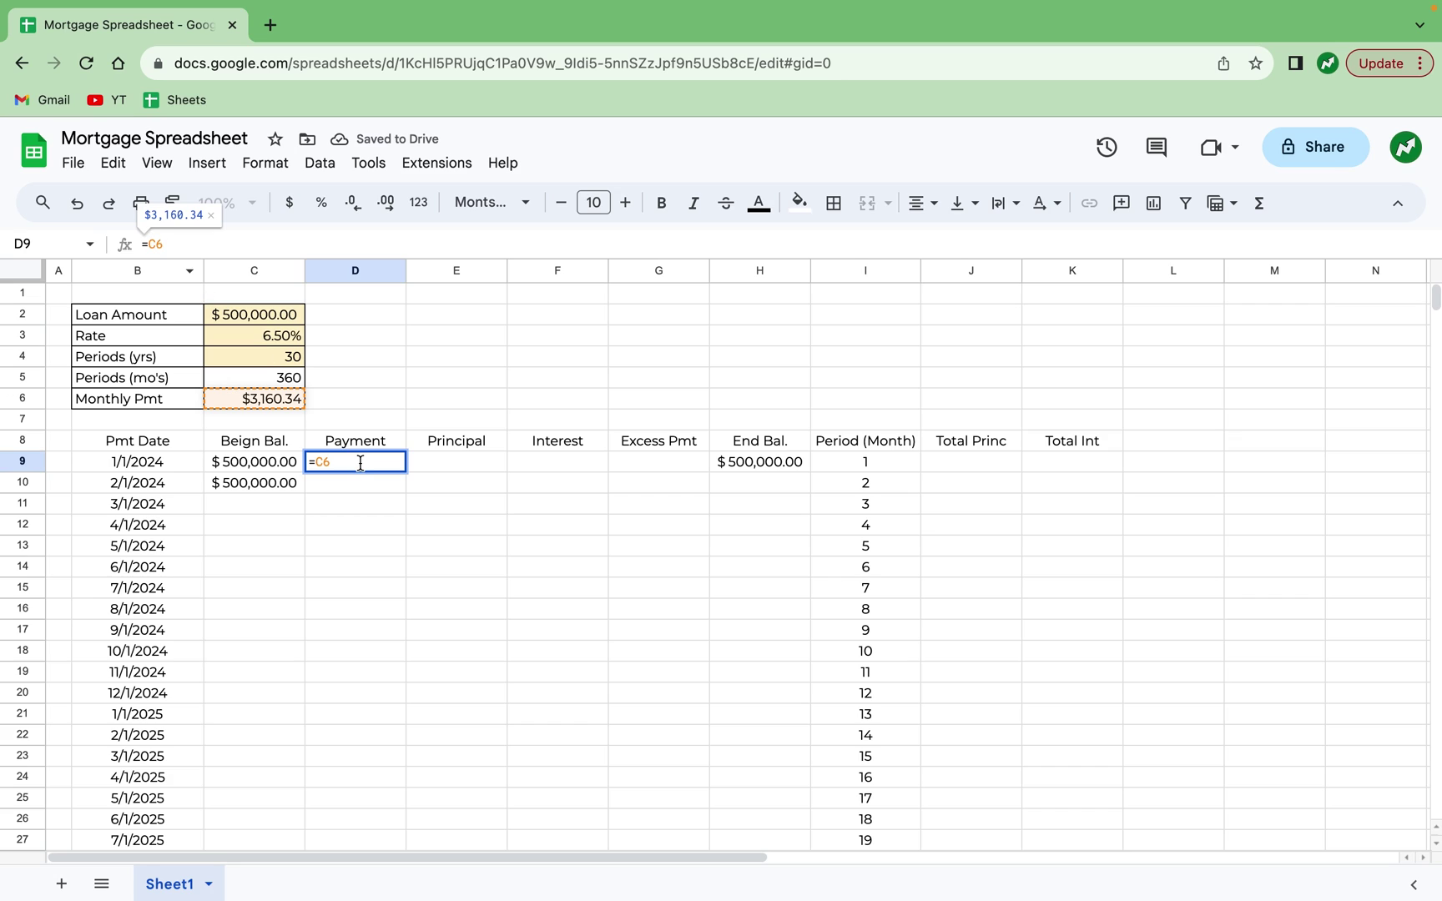
type("$")
key("Right")
type("$")
key("Escape")
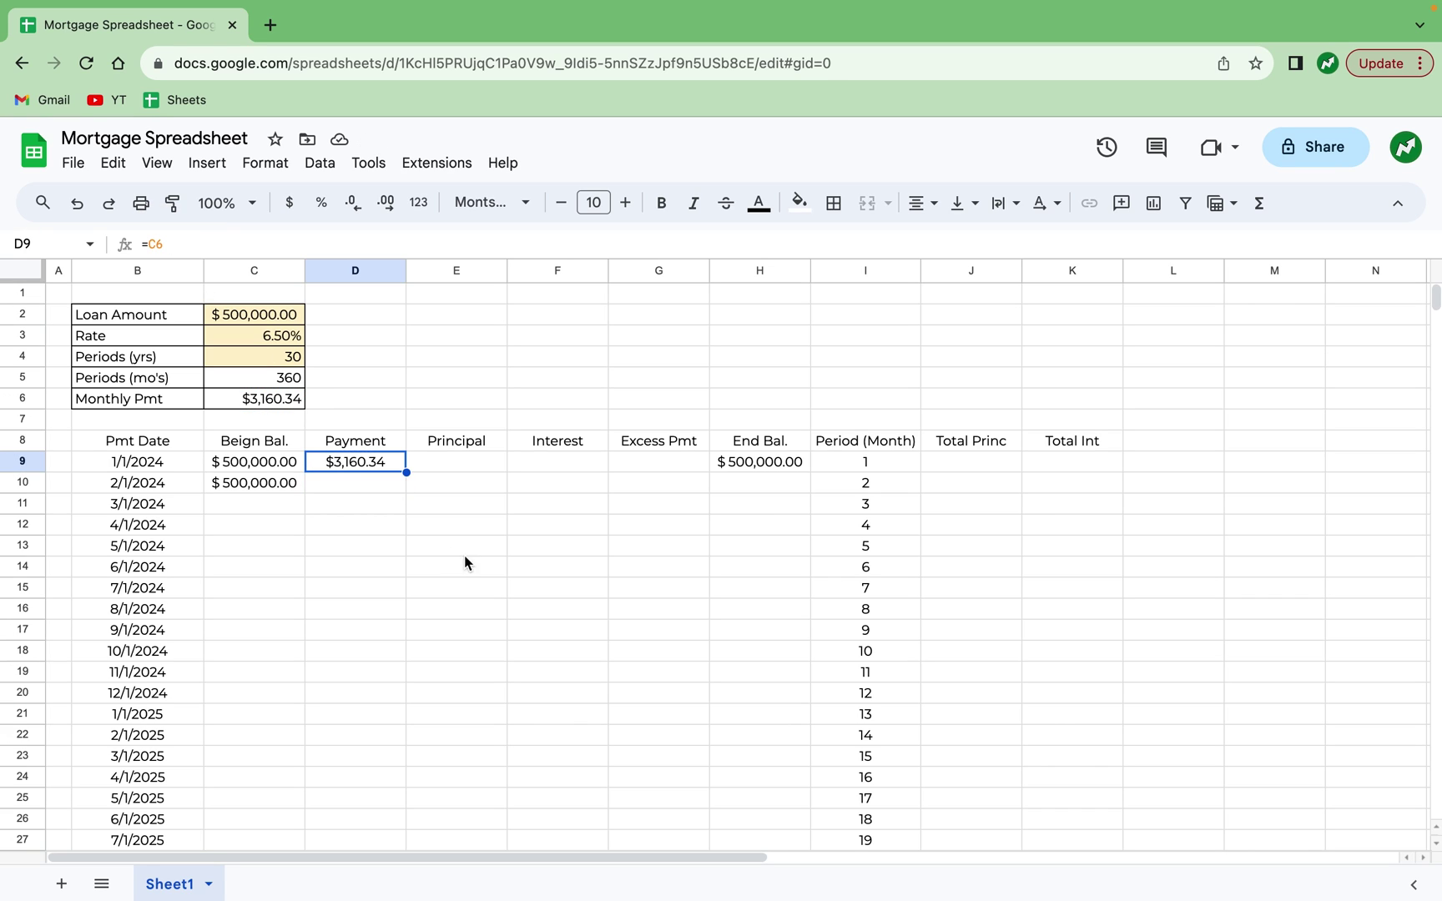
left_click(364, 482)
Enter =MIN(C10+F9,D9) in D10 to cap the second payment.
type("=")
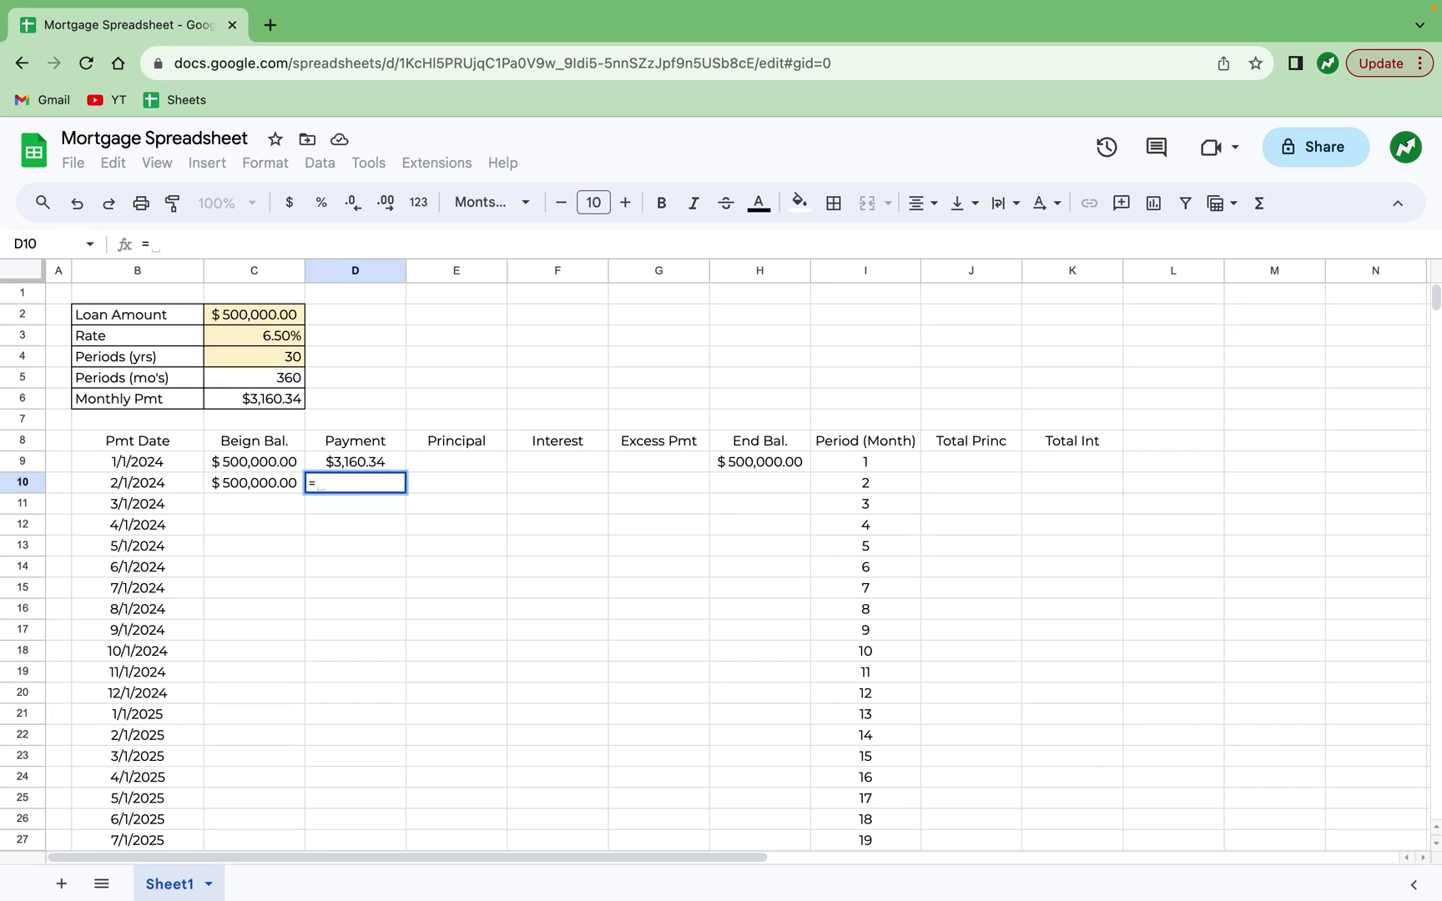
type("MIN")
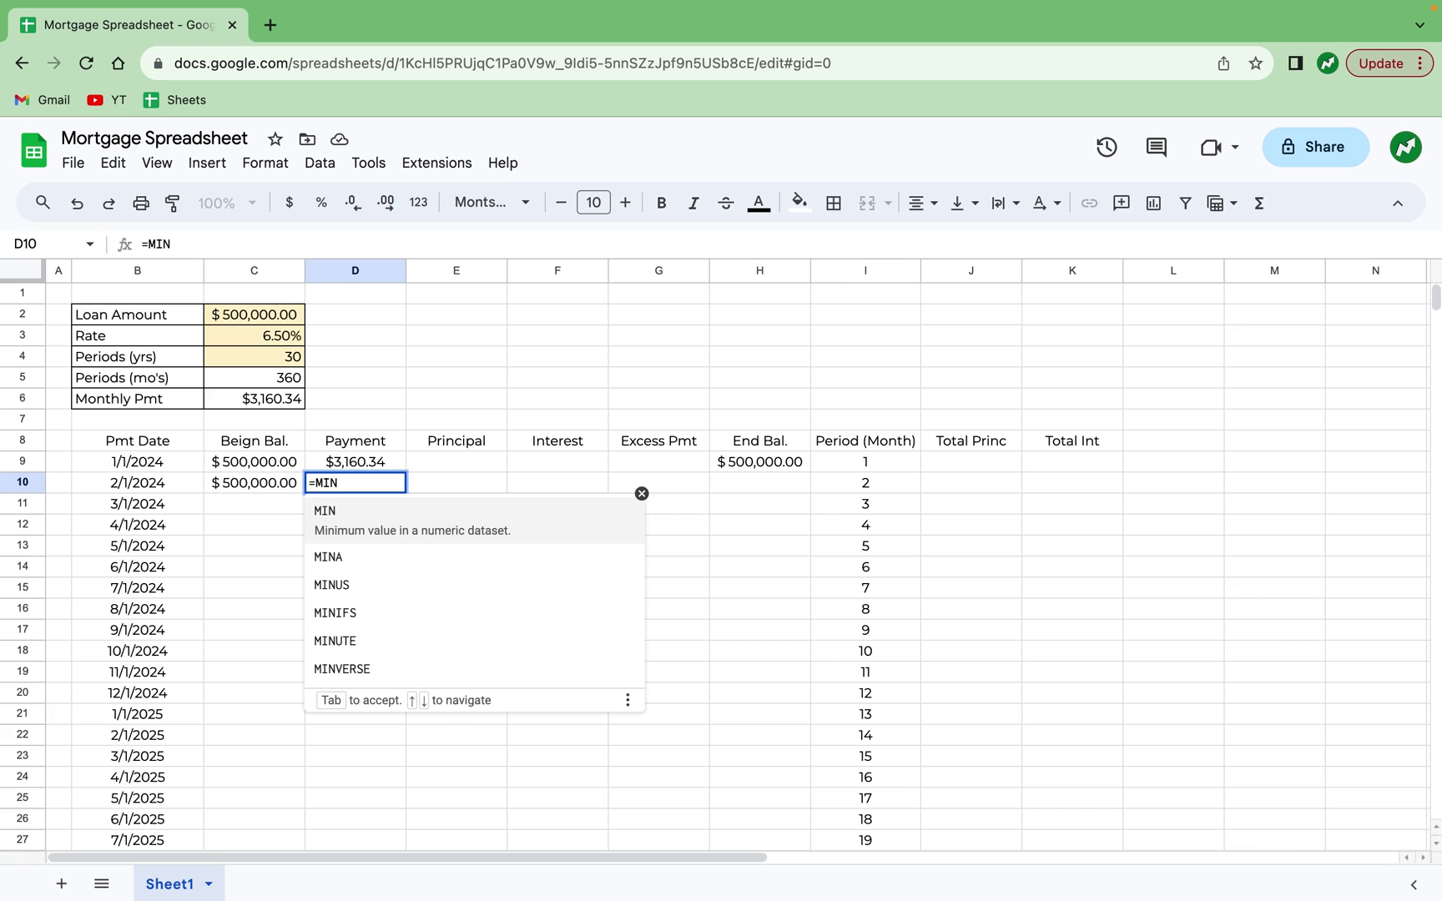
type("(")
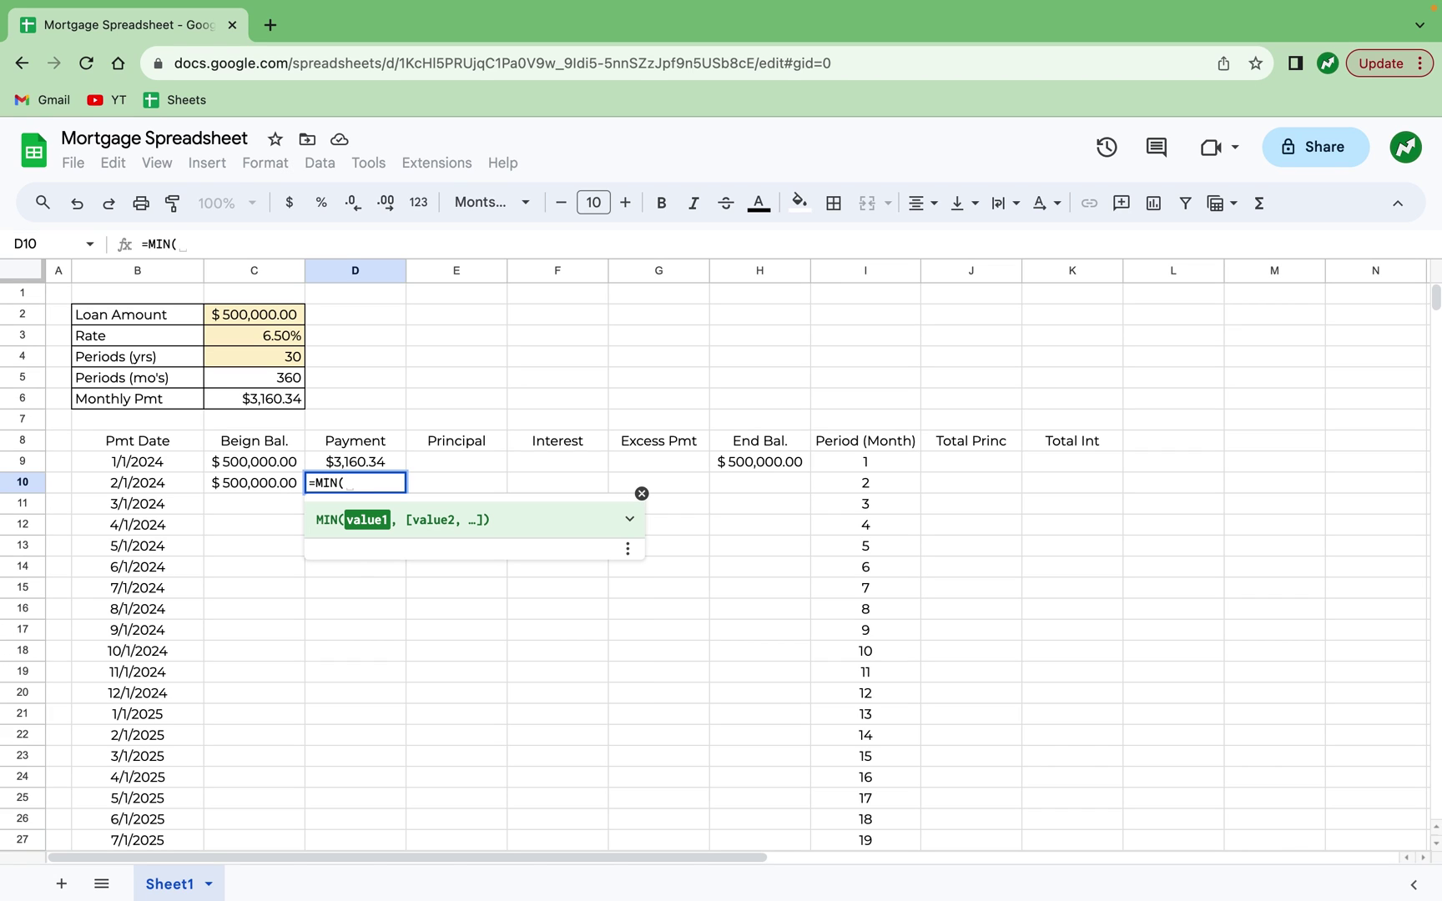
left_click(279, 485)
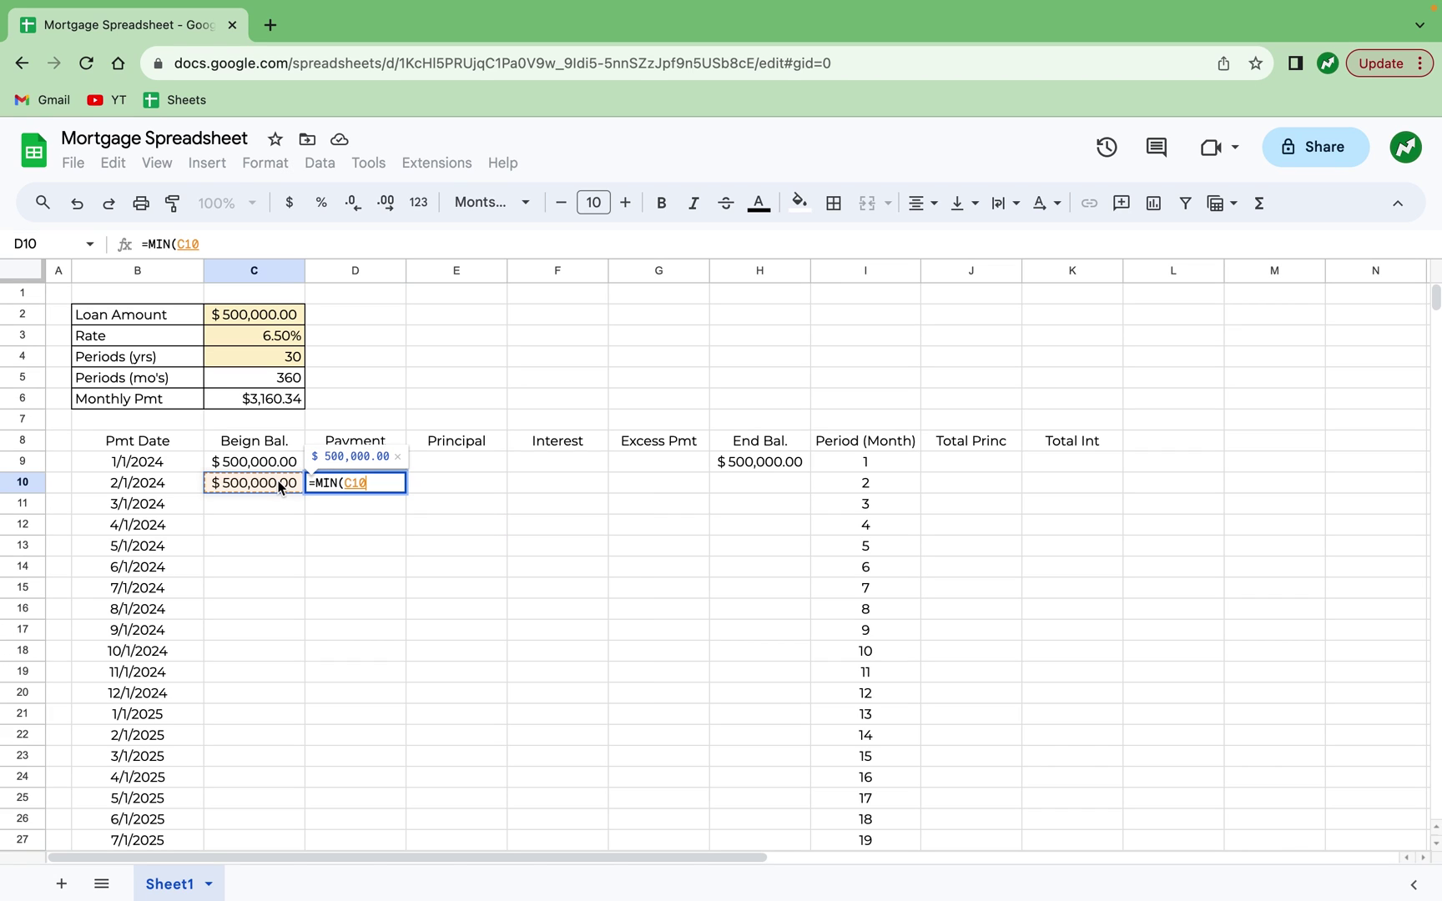
type("+")
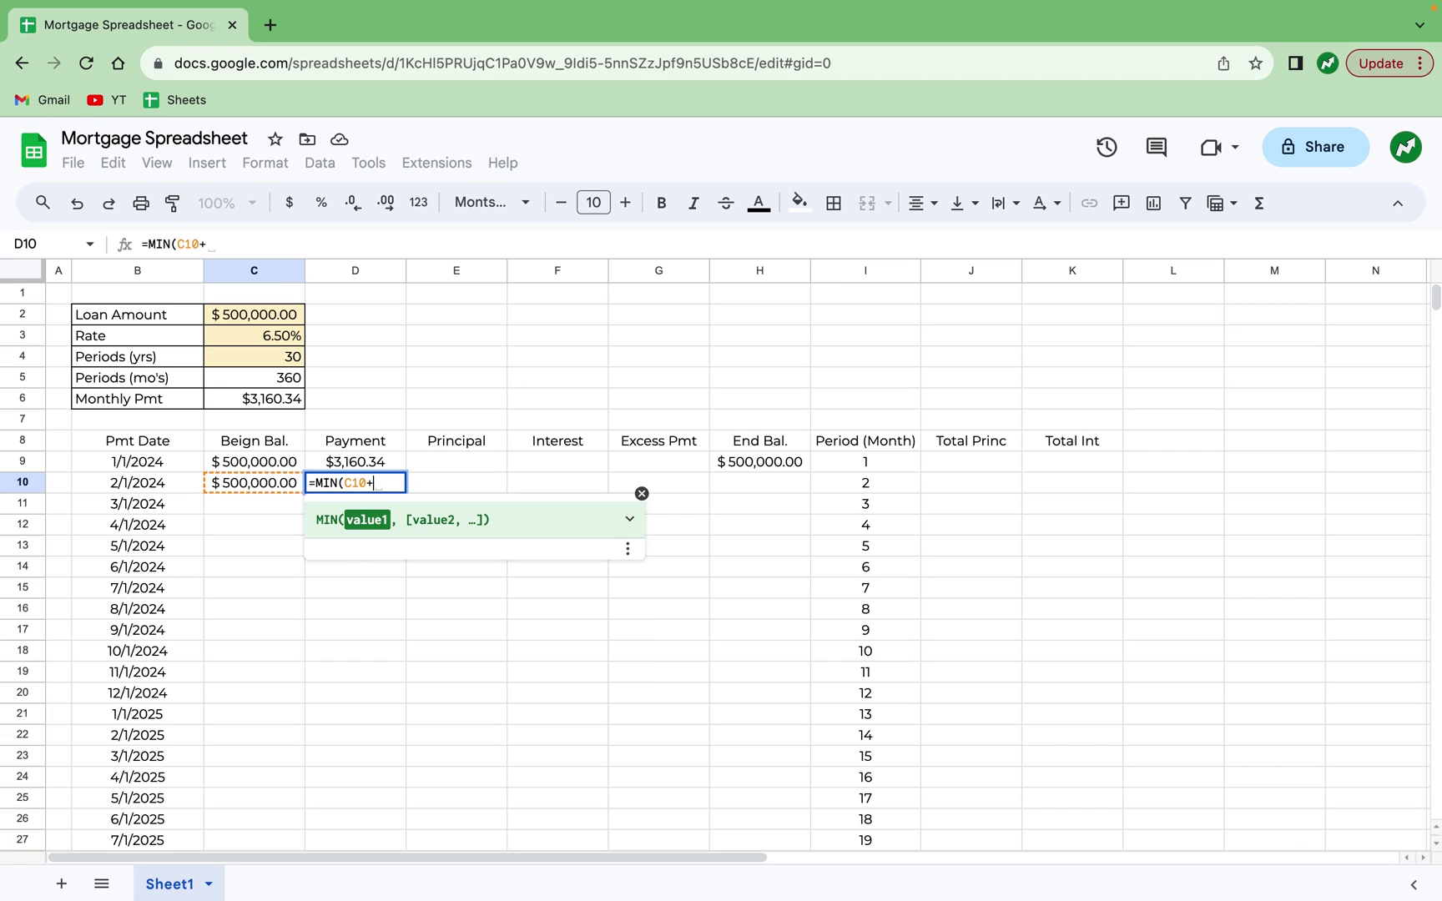
left_click(528, 462)
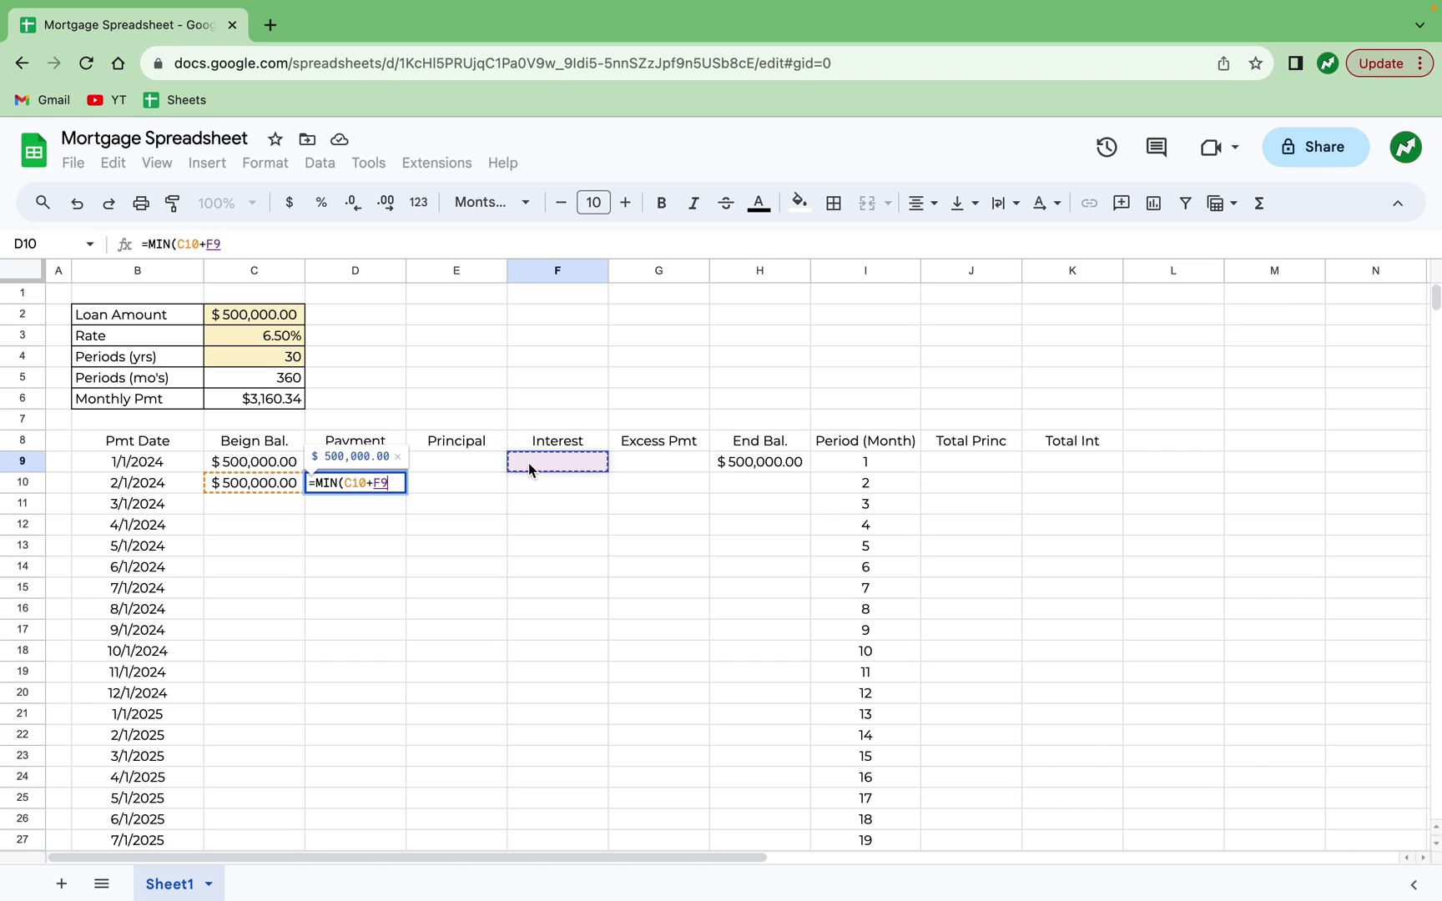
type(",")
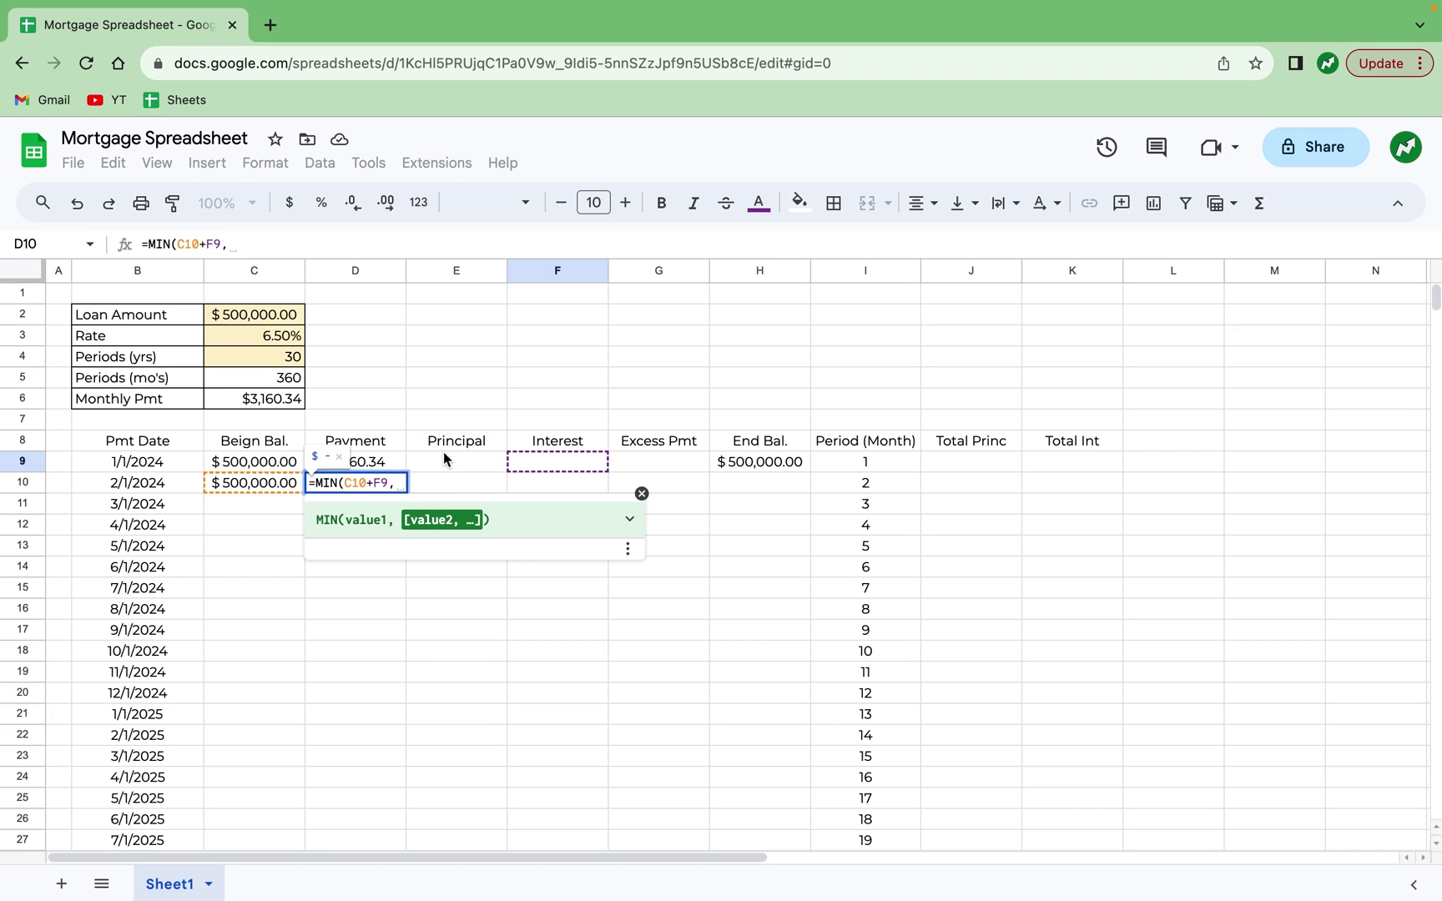
left_click(377, 461)
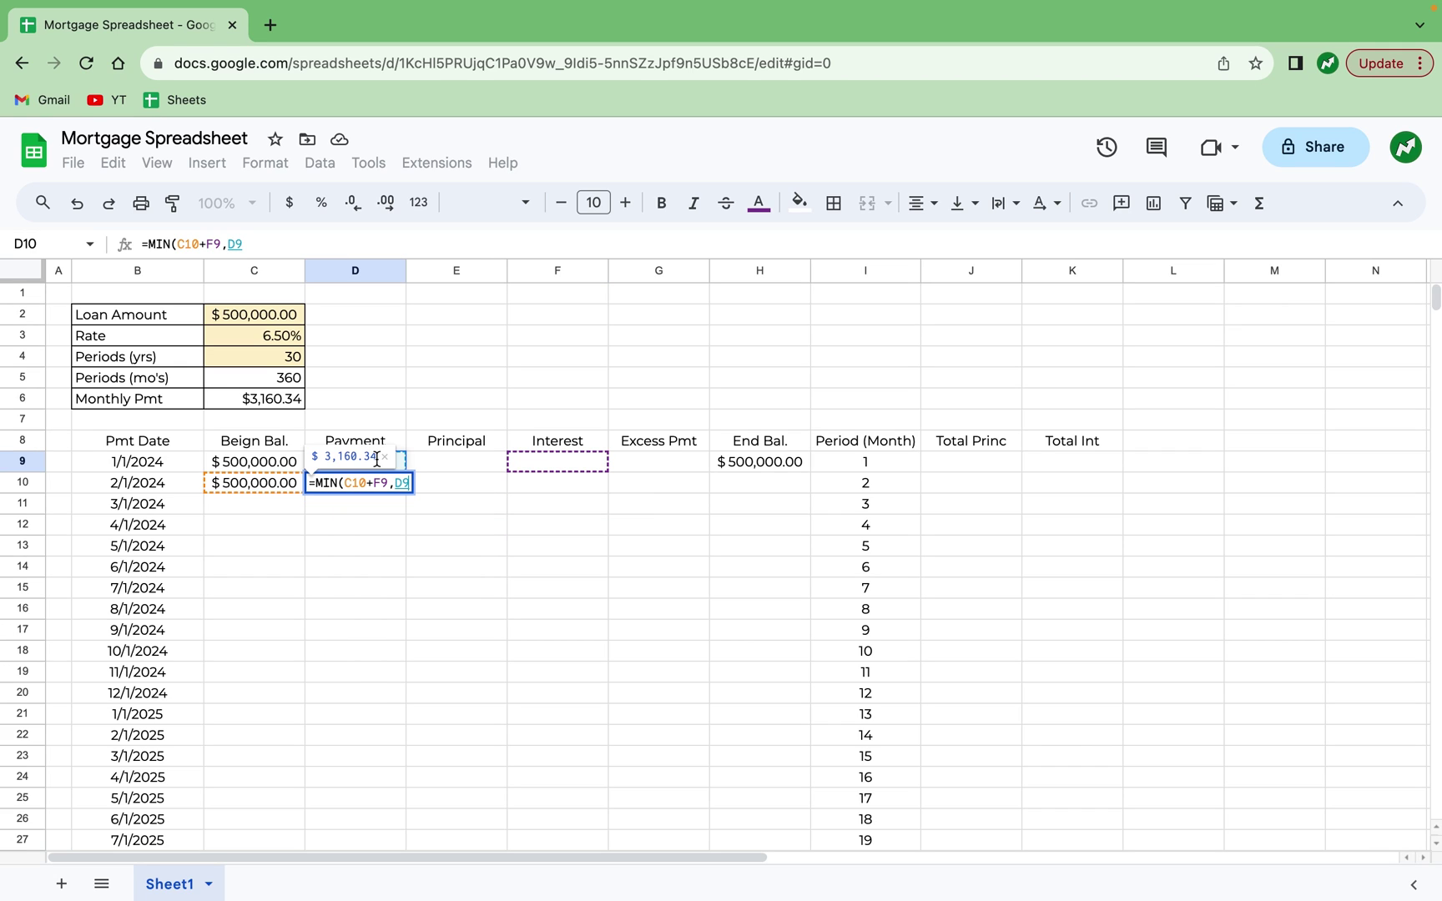
key("Return")
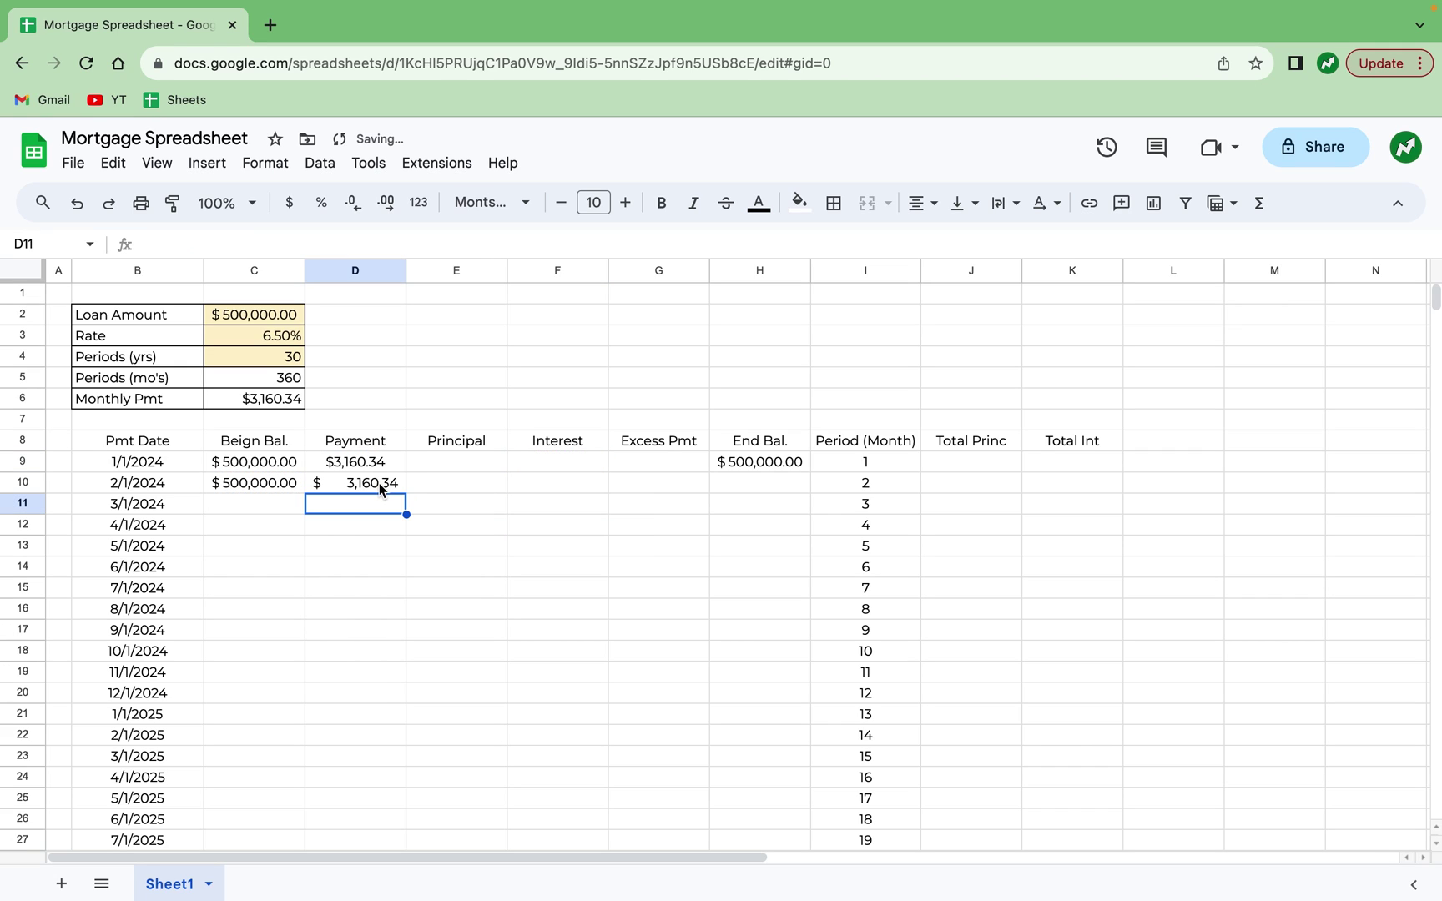
Make the D9 reference absolute so D10 reads =MIN(C10+F9,$D$9).
left_click(379, 483)
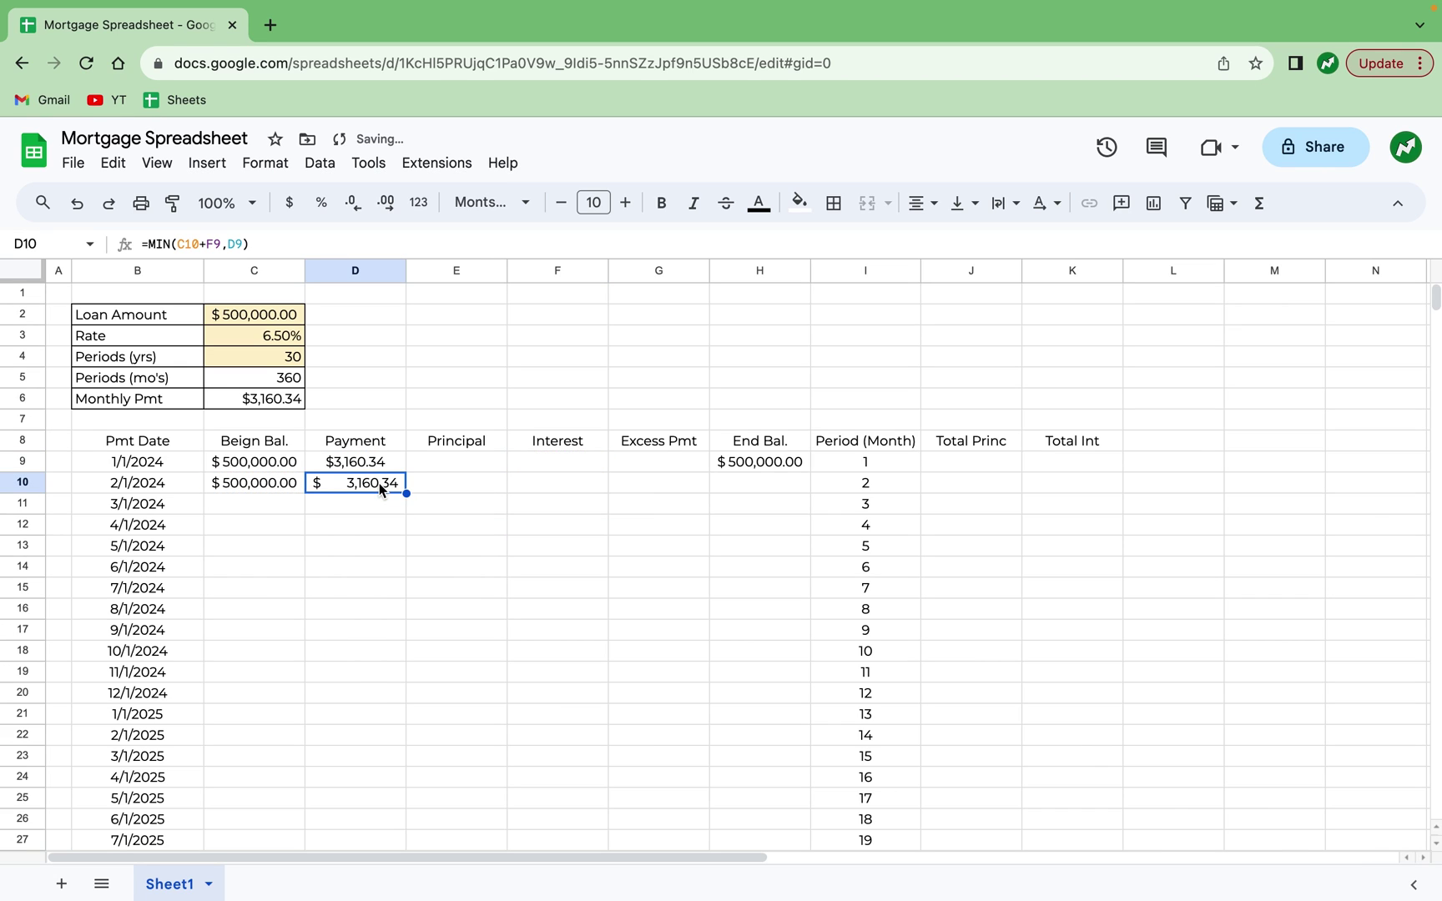
left_click(230, 243)
type("$D")
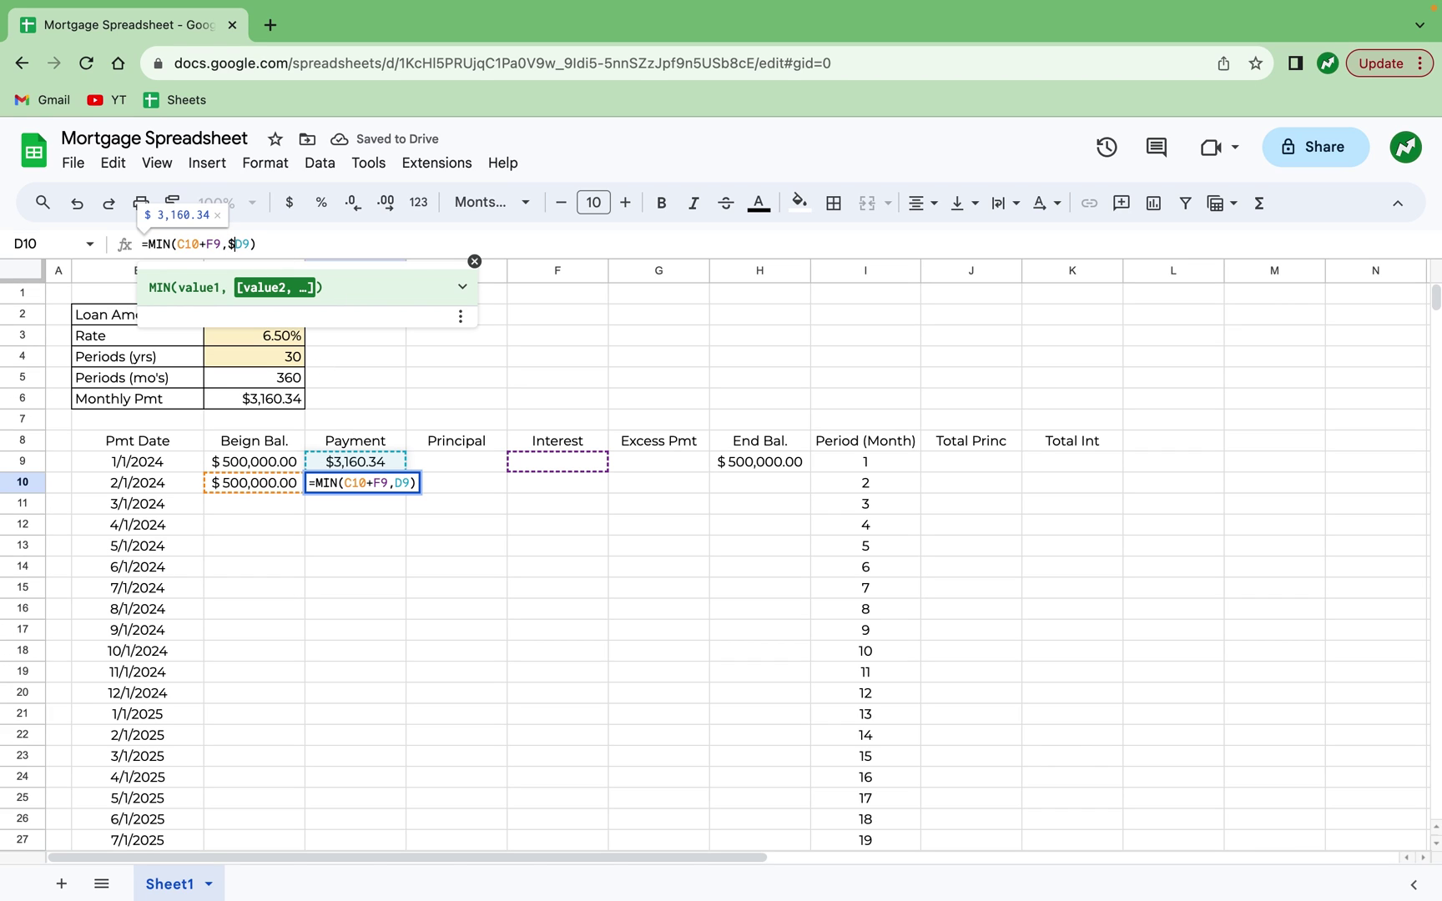
type("$")
key("Return")
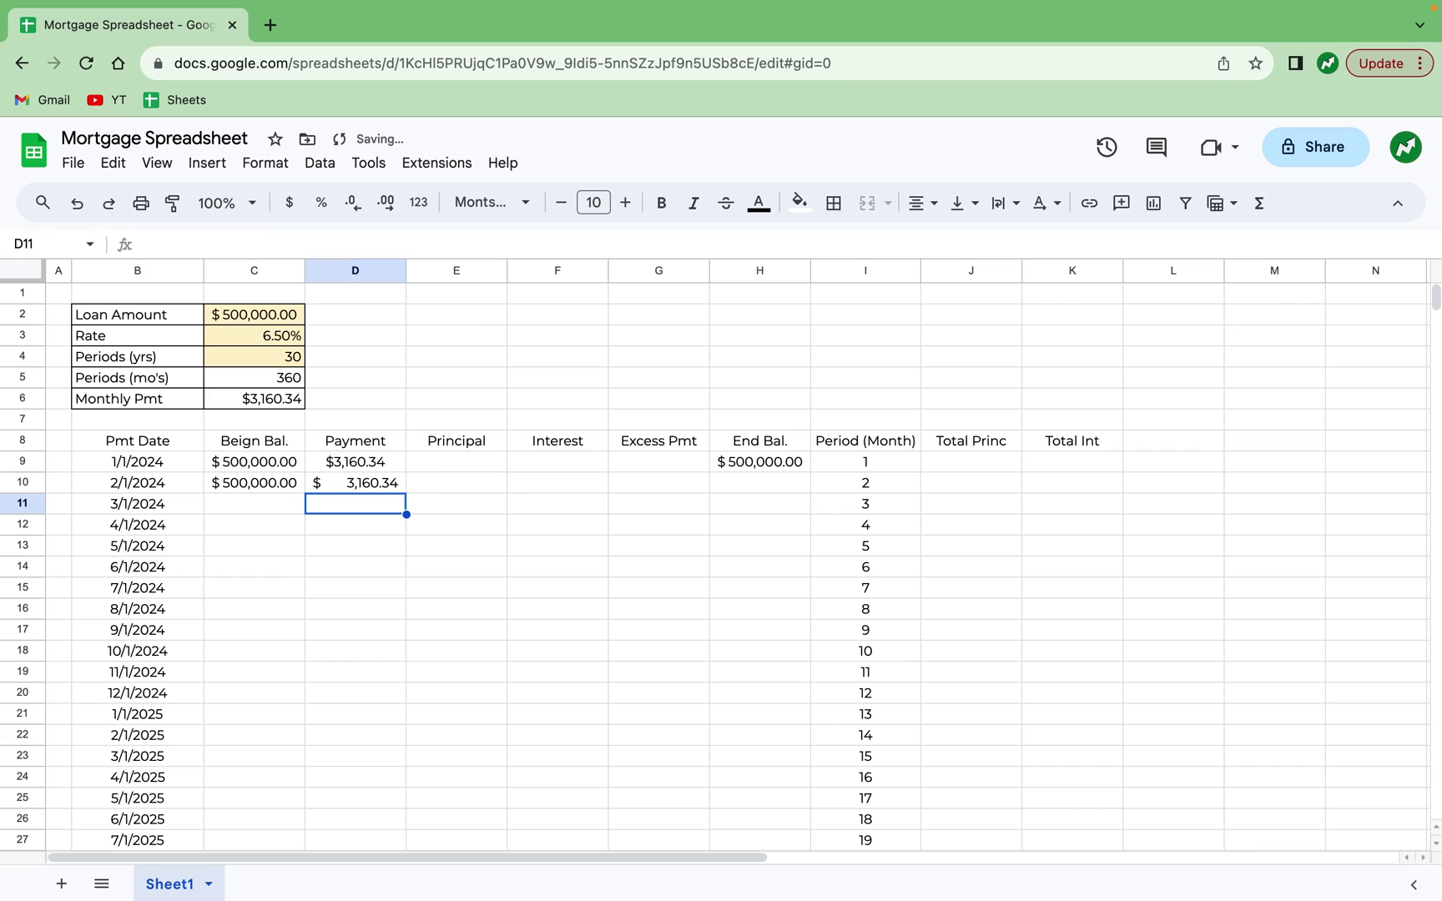
Apply Accounting number format to columns D through H plus J and K.
left_click(410, 551)
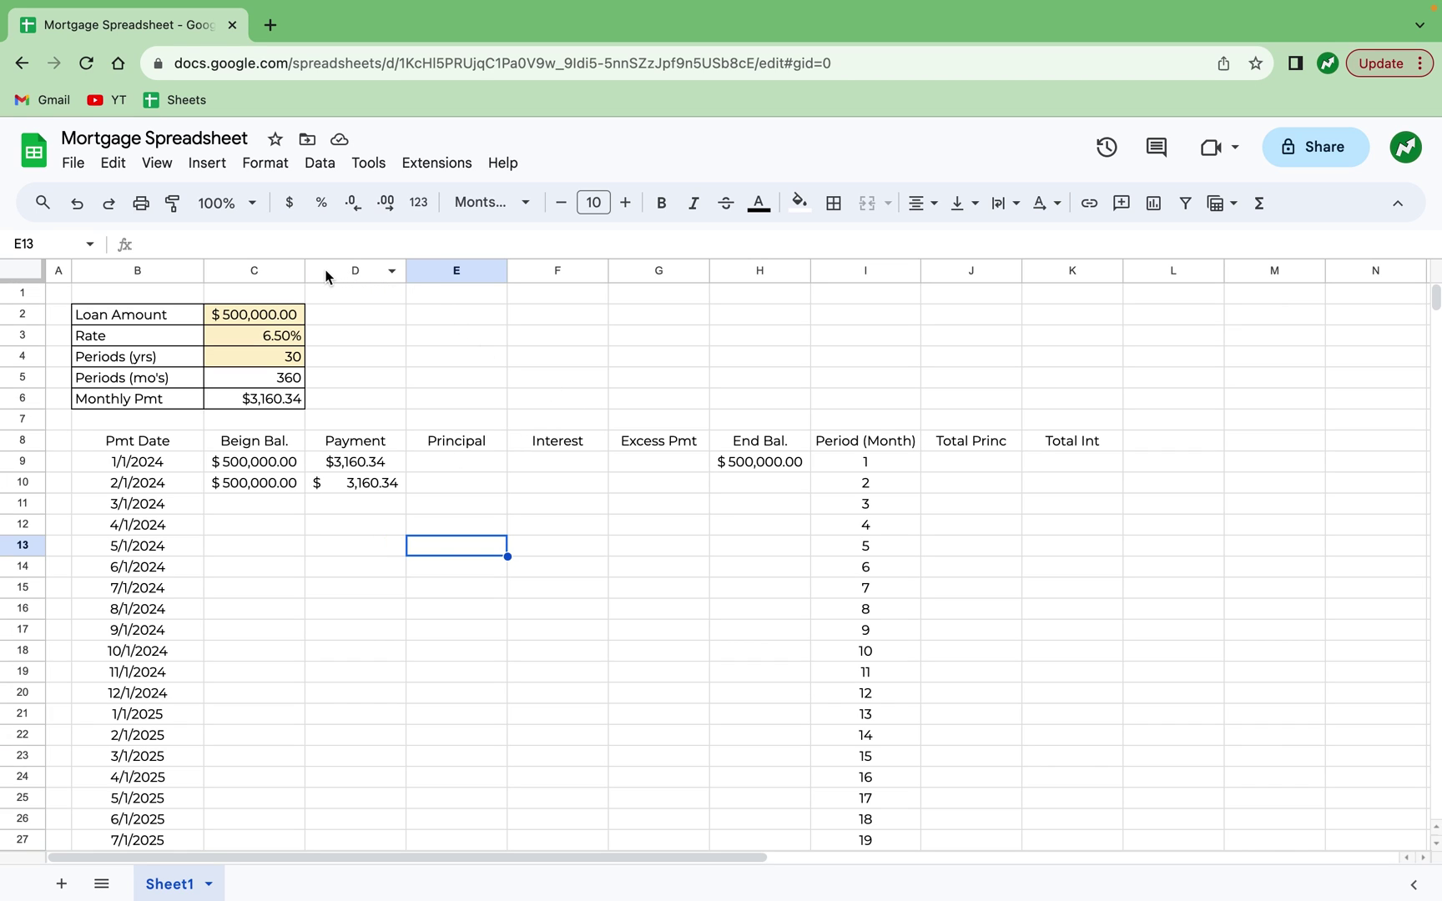
left_click(377, 270)
left_click_drag(377, 271, 734, 270)
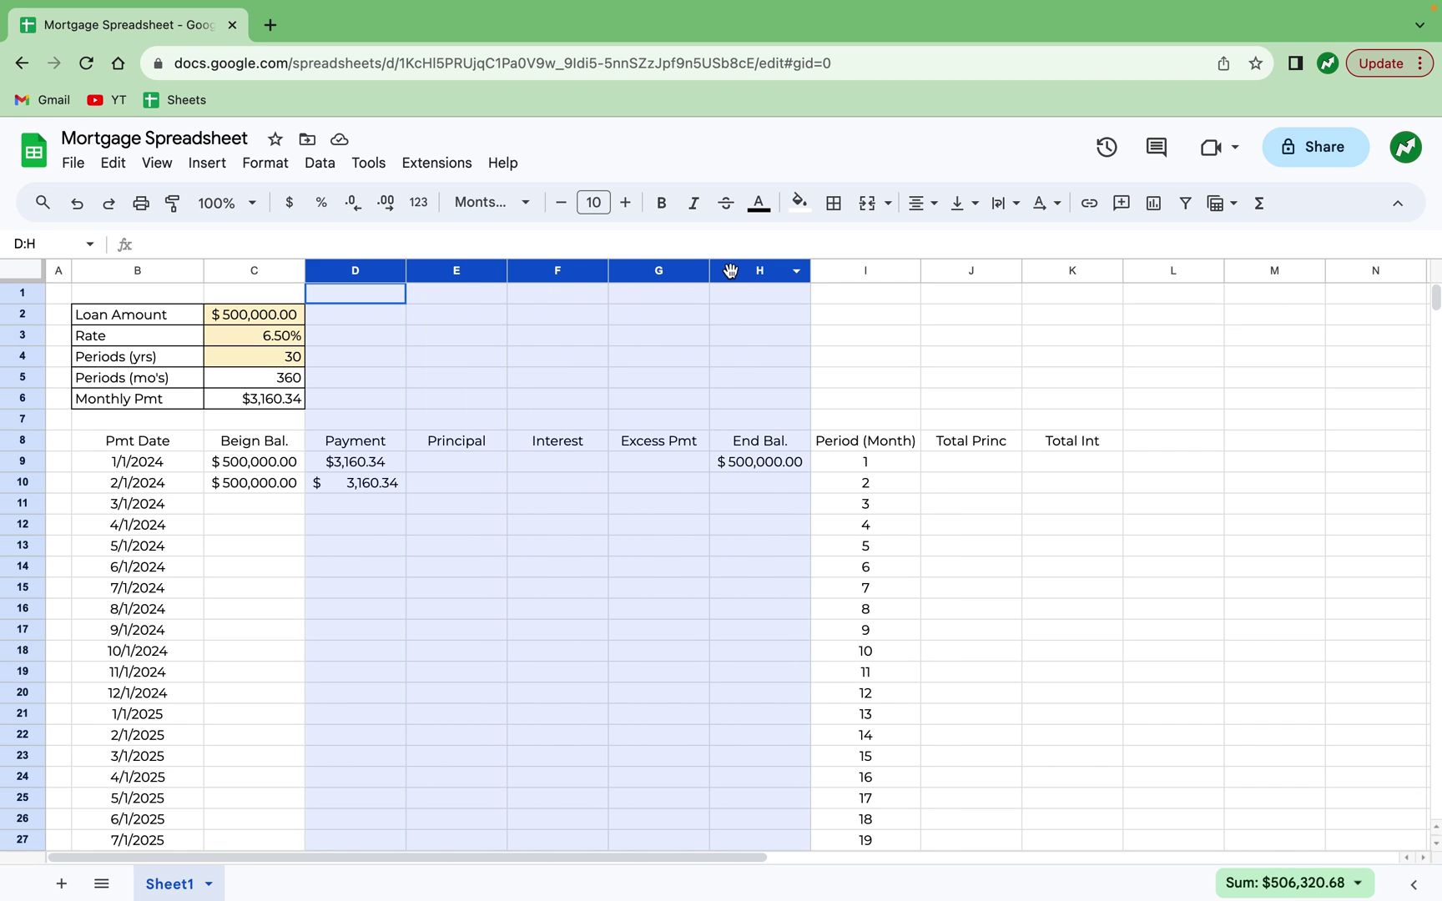
left_click(951, 270, "ctrl")
left_click_drag(951, 272, 1062, 273)
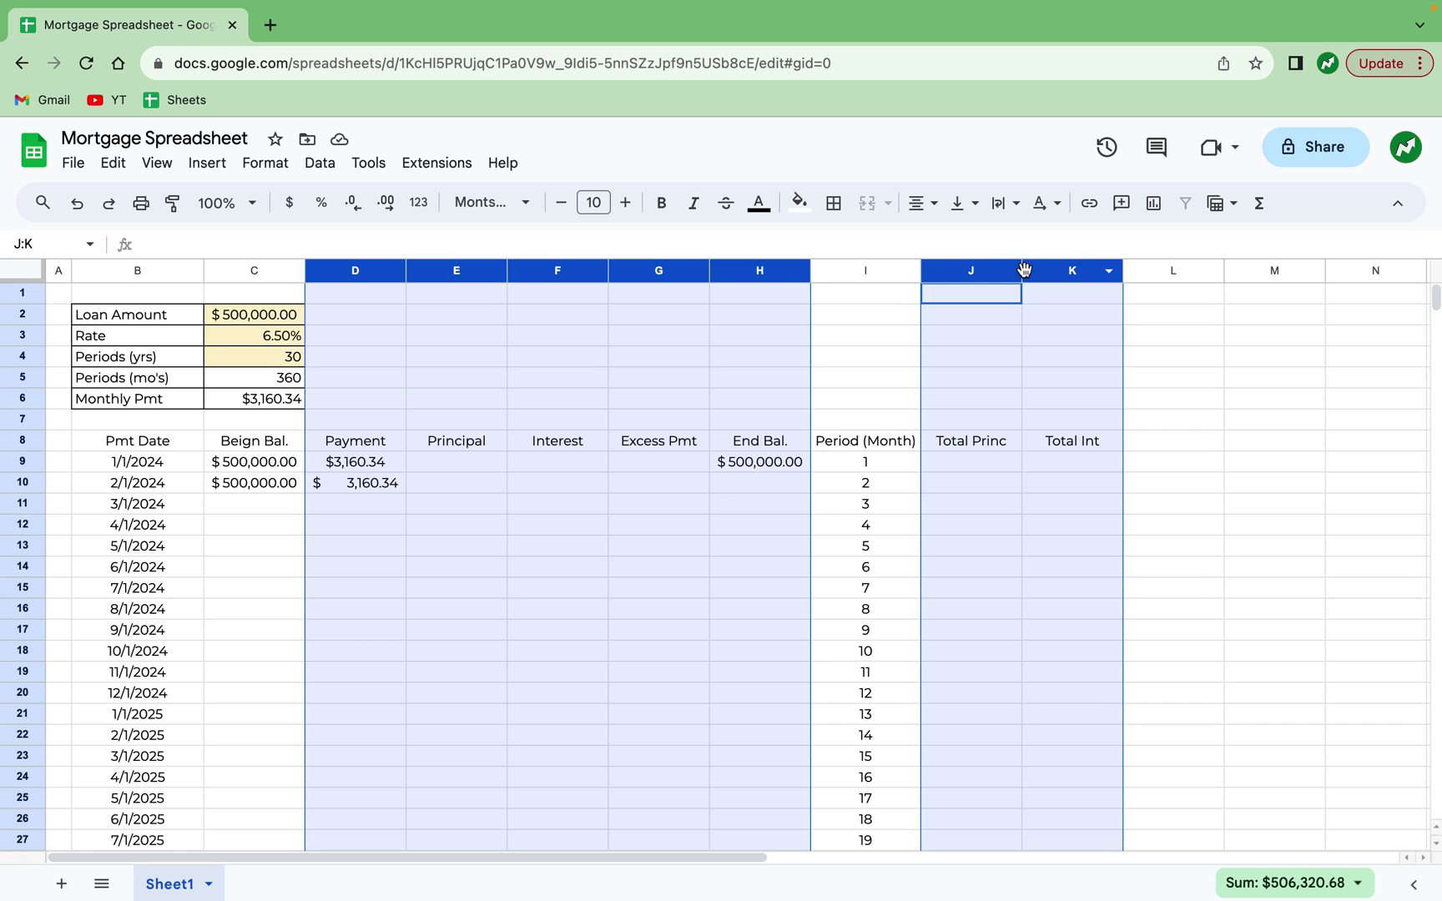
left_click(439, 203)
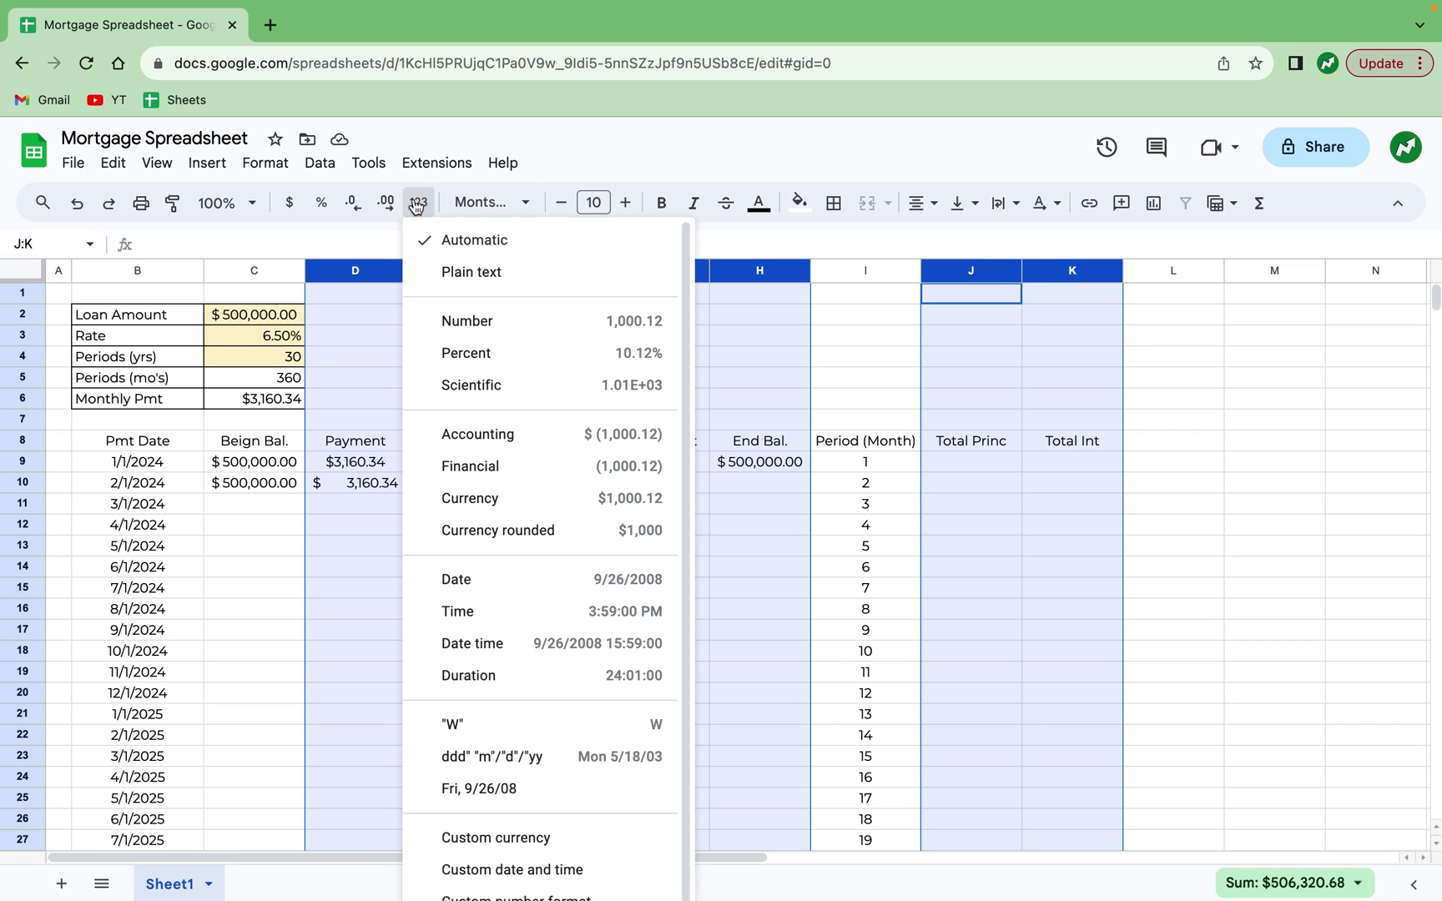
left_click(515, 432)
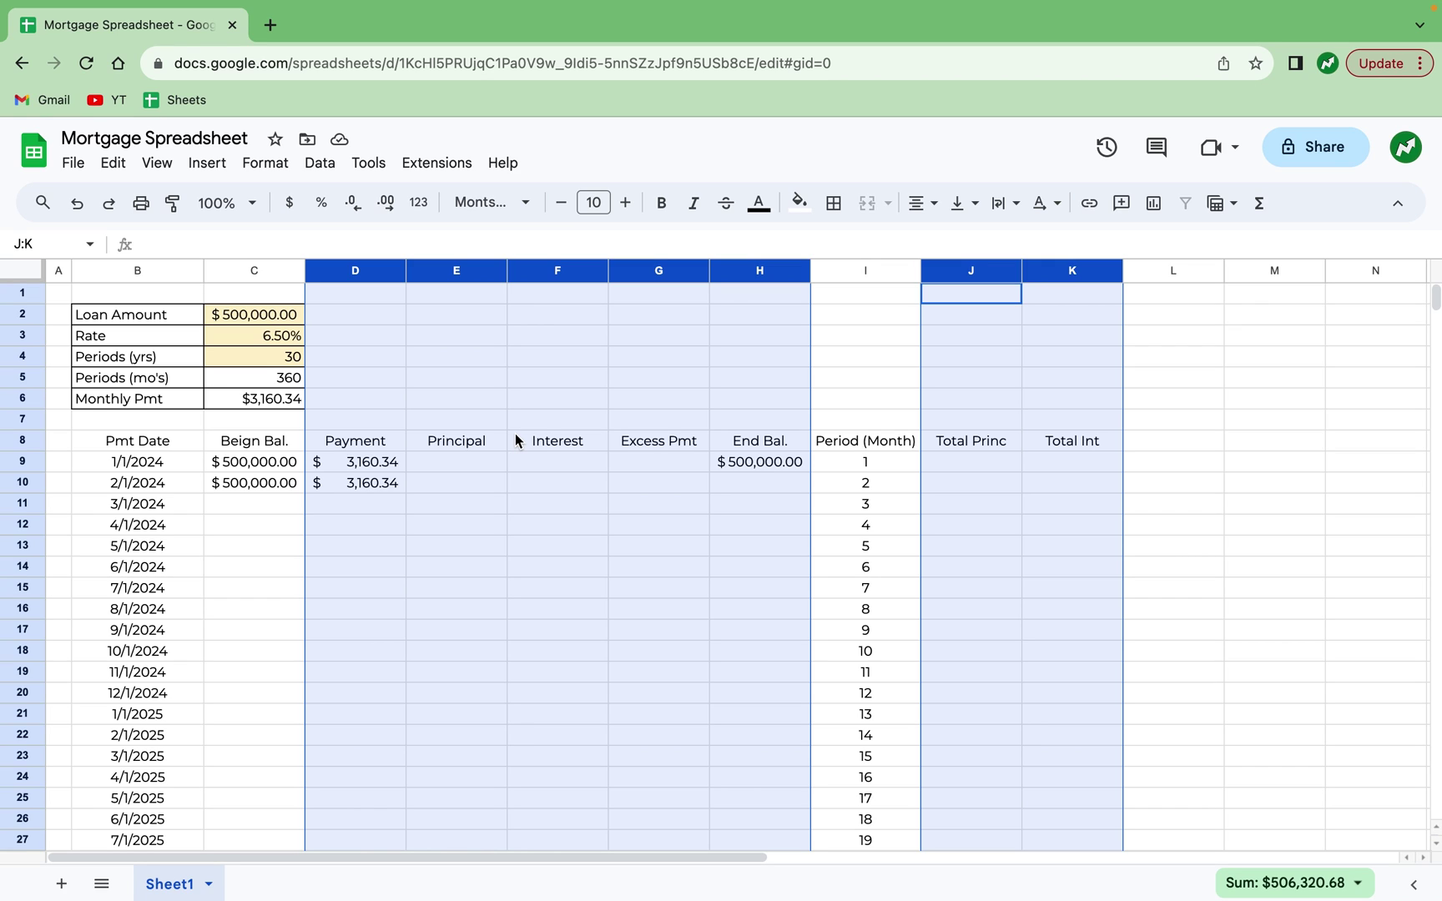
left_click(463, 462)
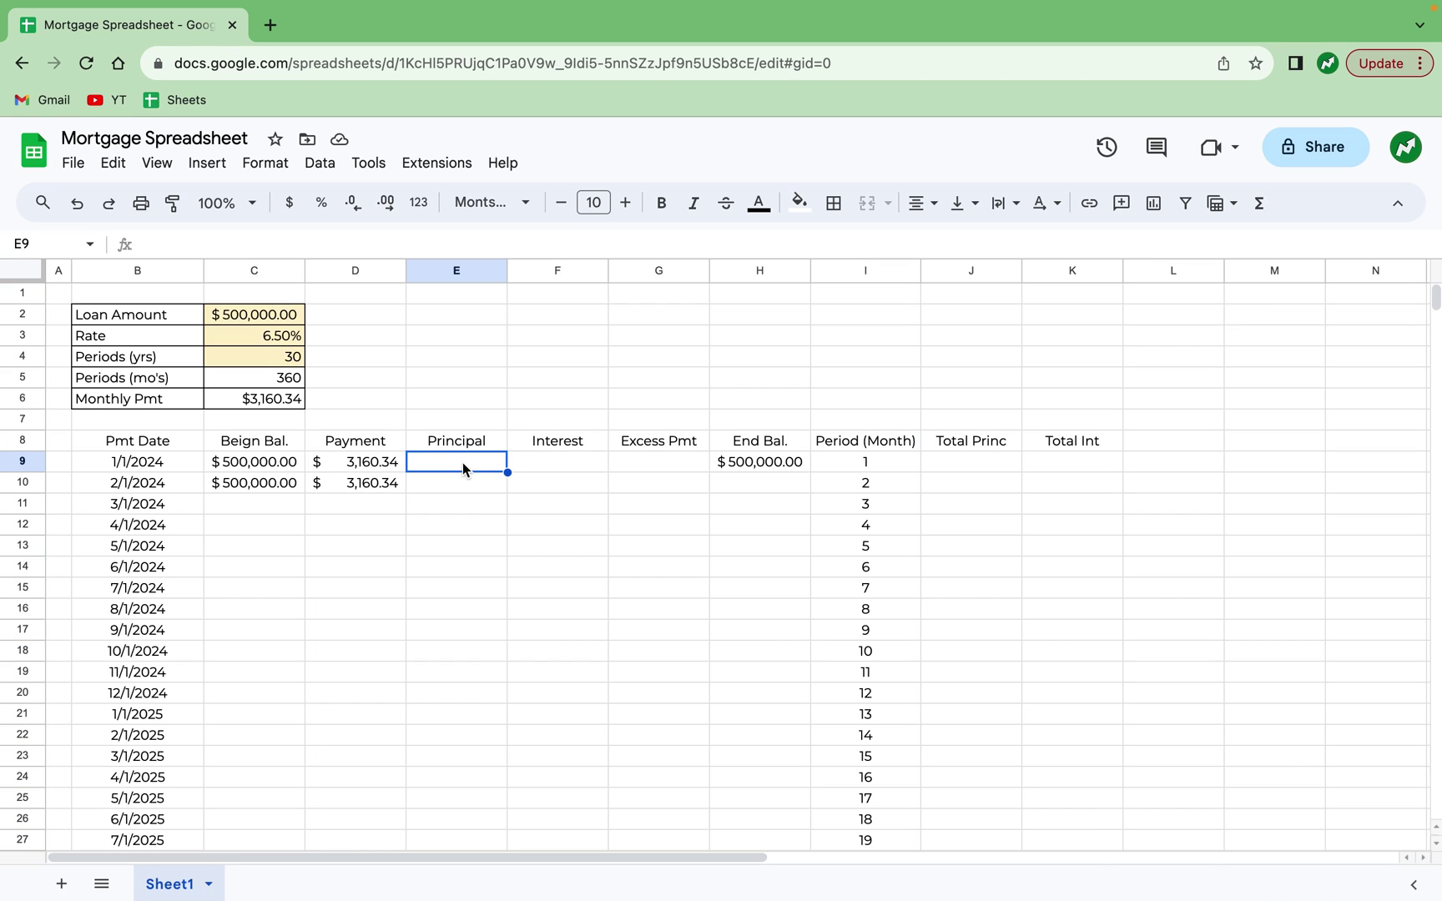
Enter =D9-F9 in E9 as the first month's principal.
type("=")
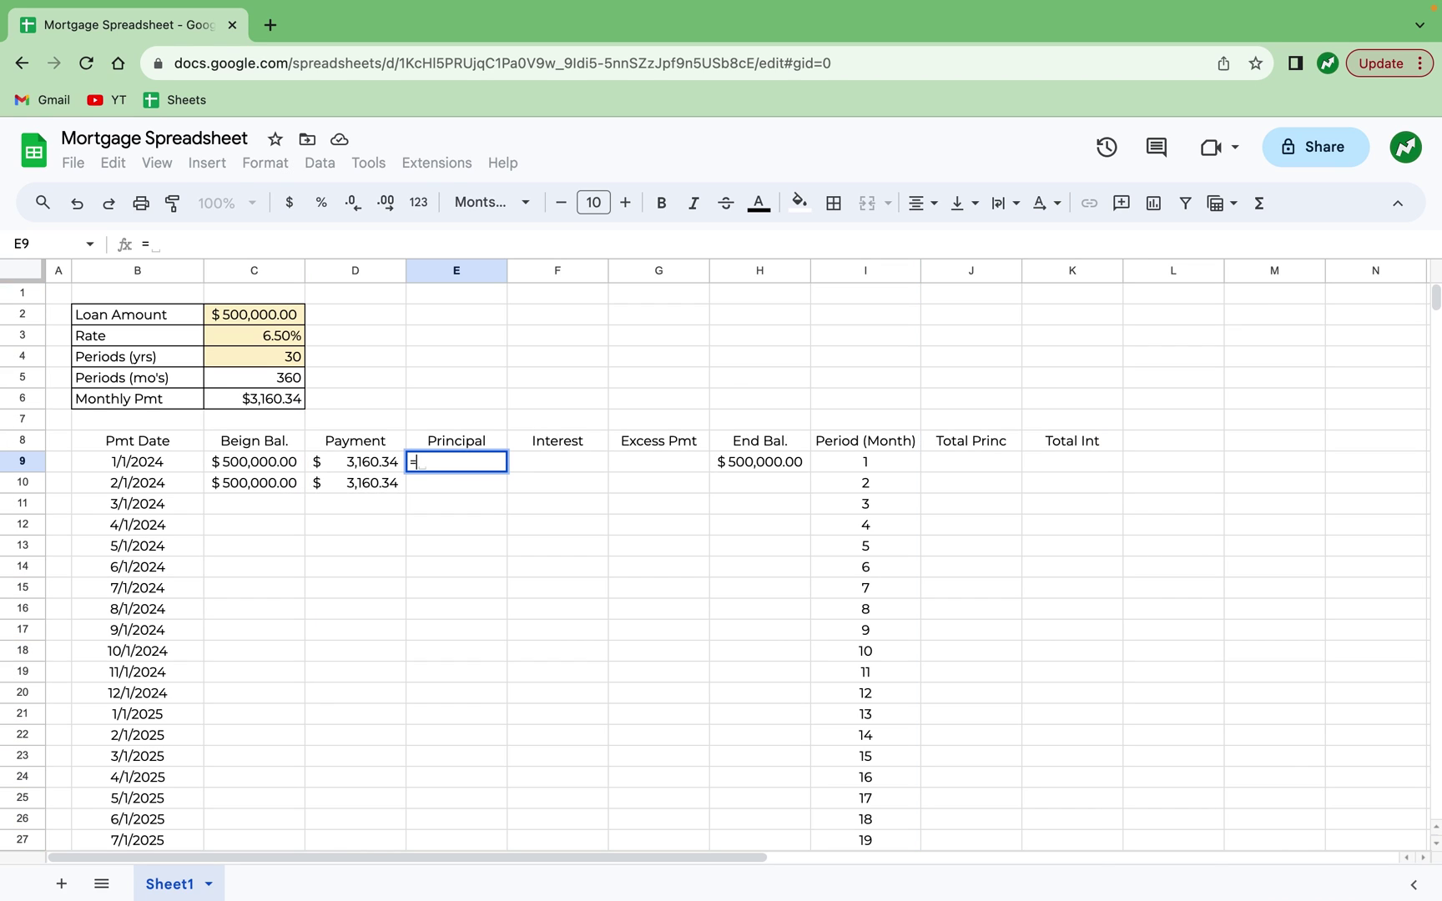
left_click(382, 465)
type("-")
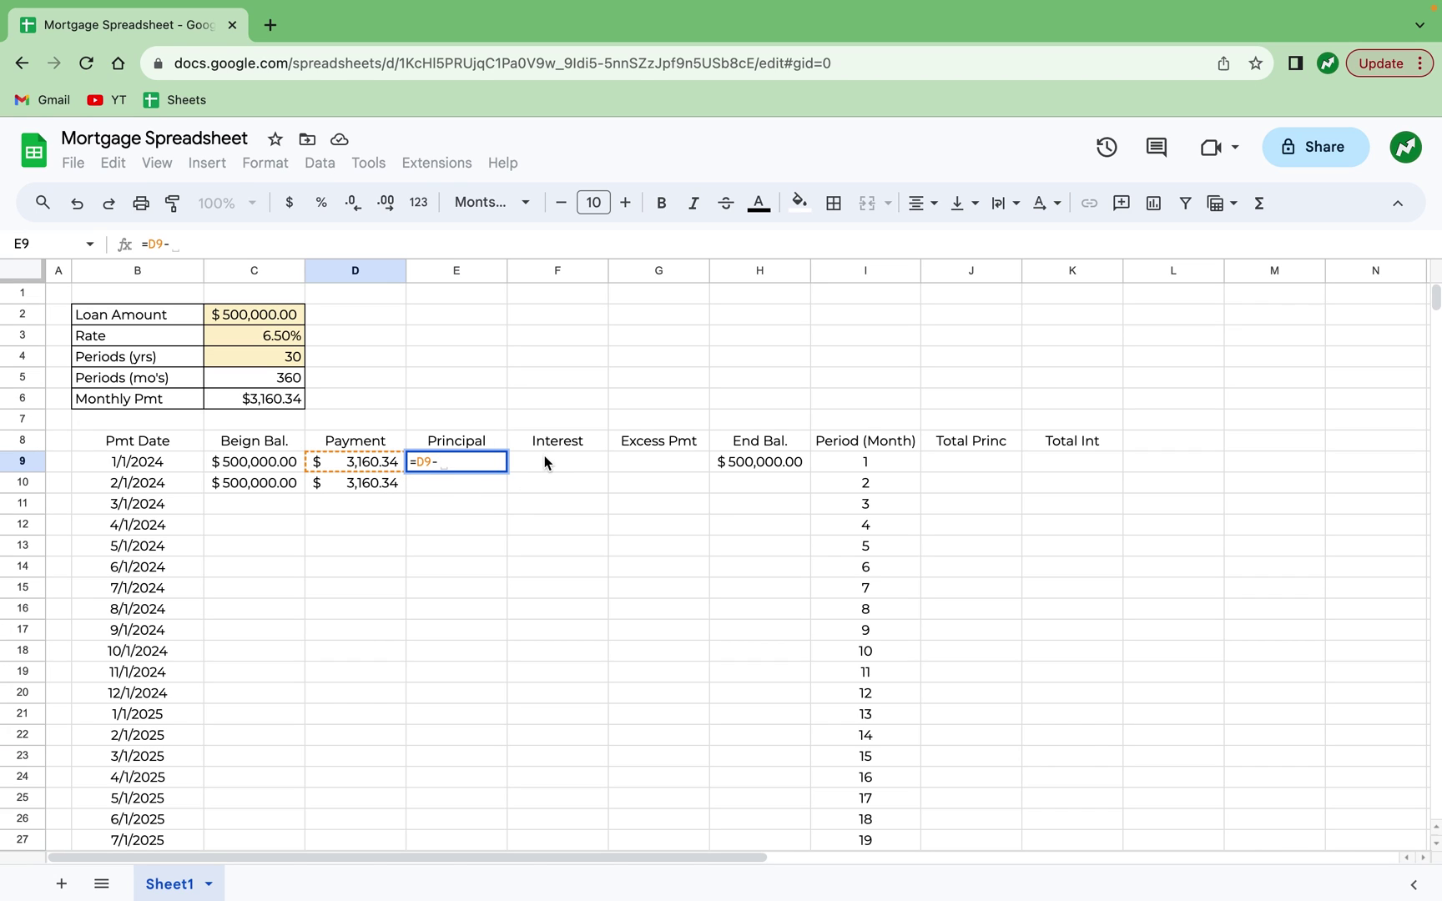
left_click(543, 458)
key("Return")
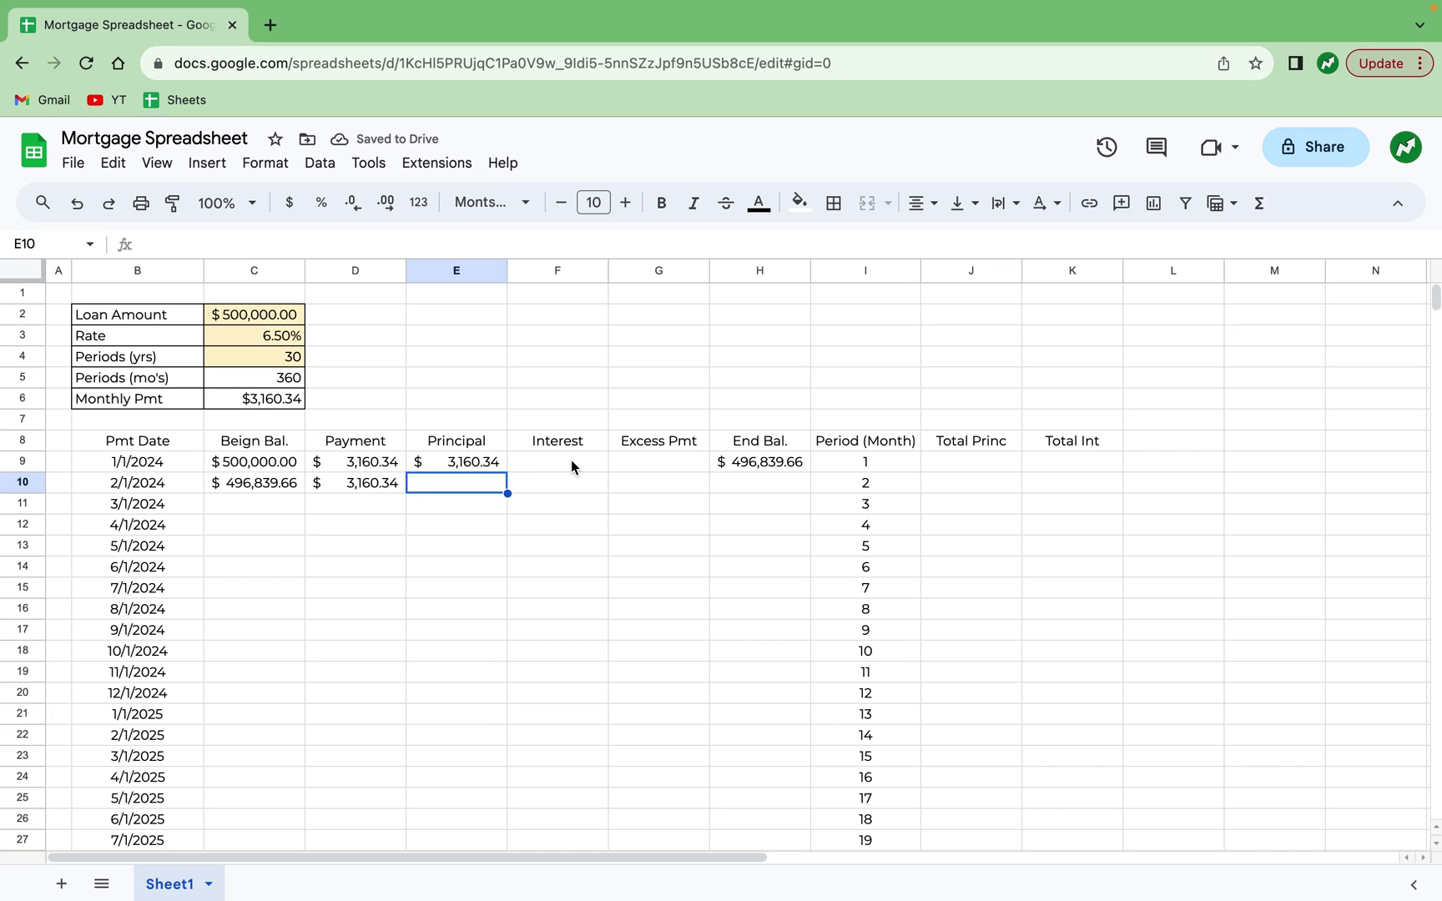
left_click(570, 460)
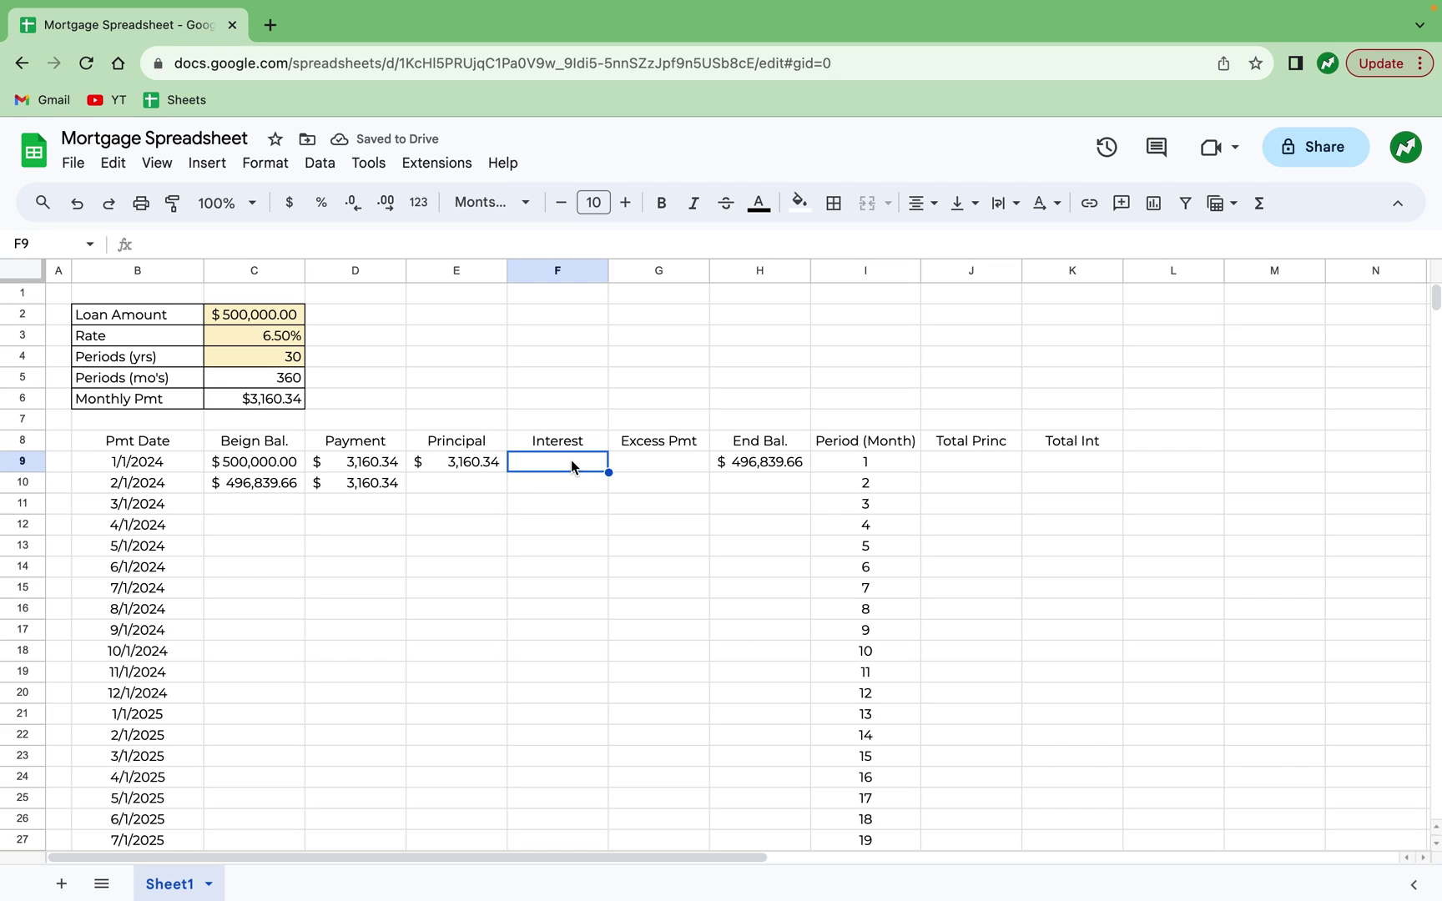
Enter =C9*C3/12 in F9 for the first month's interest.
type("=")
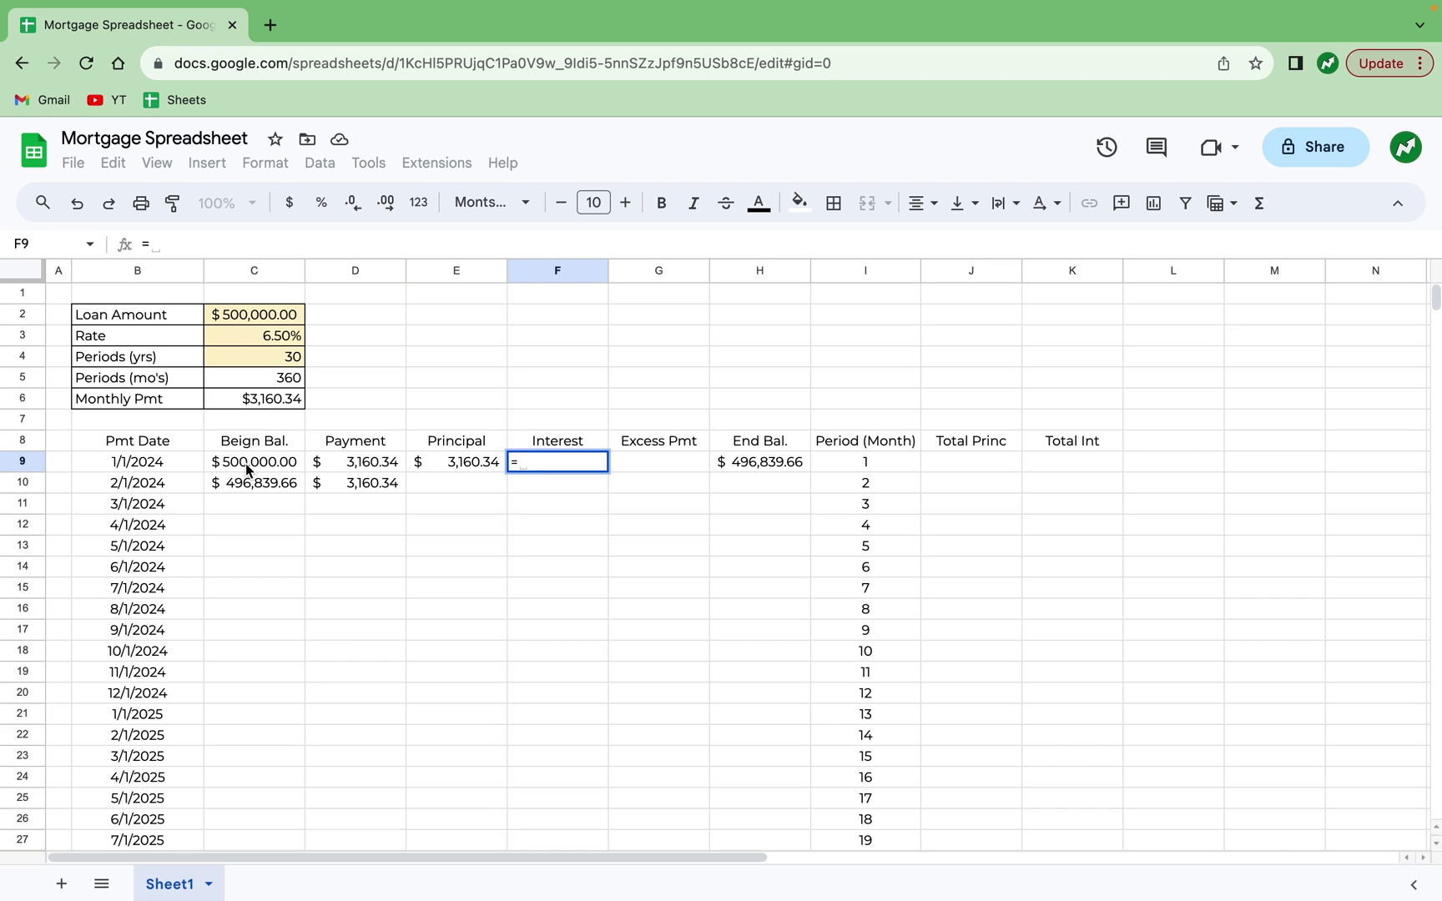
left_click(246, 465)
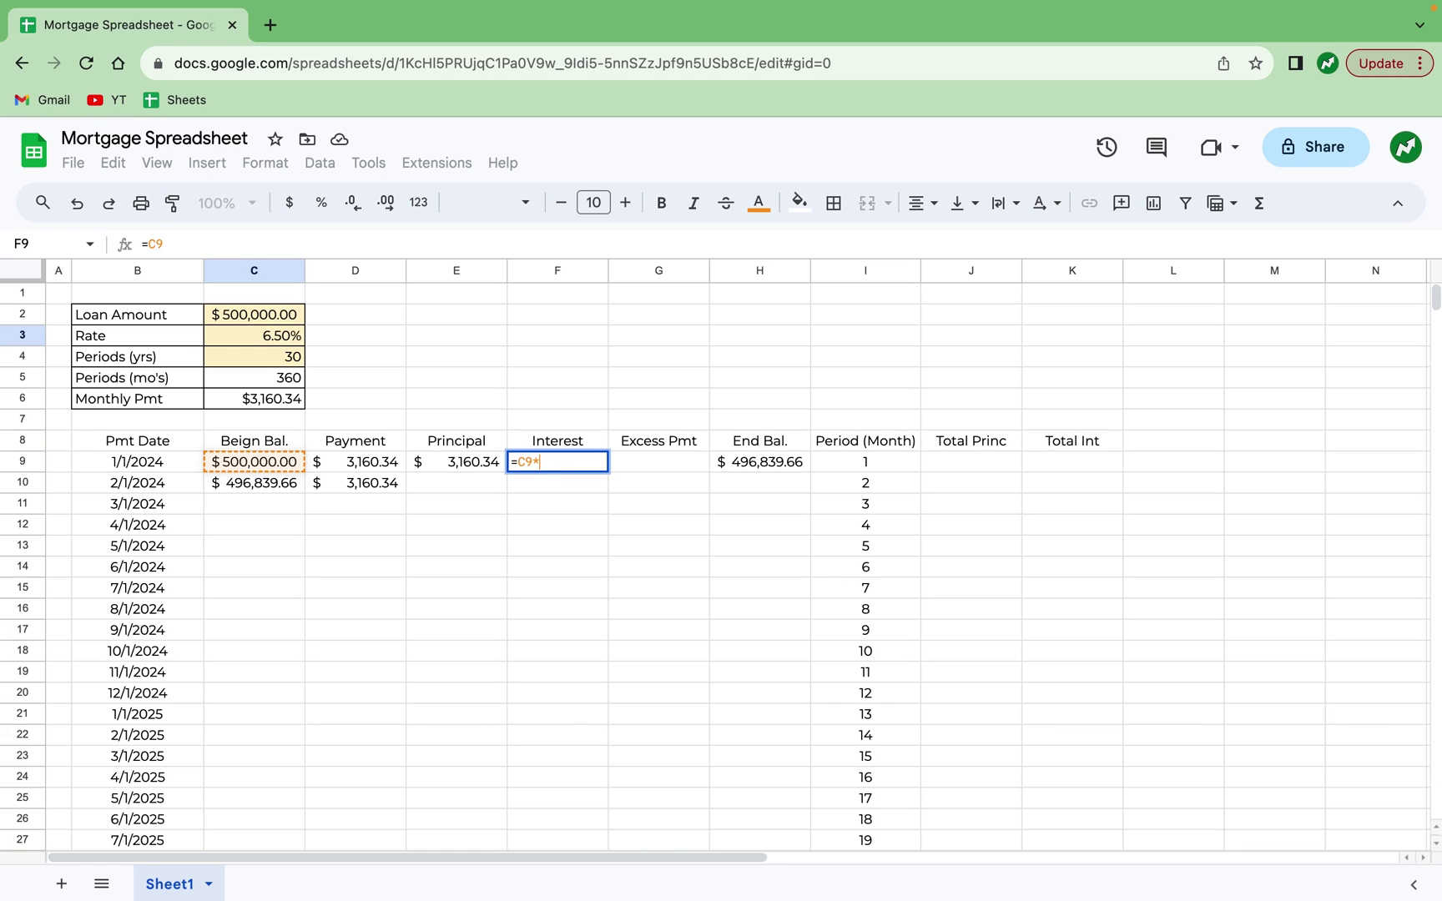
left_click(284, 337)
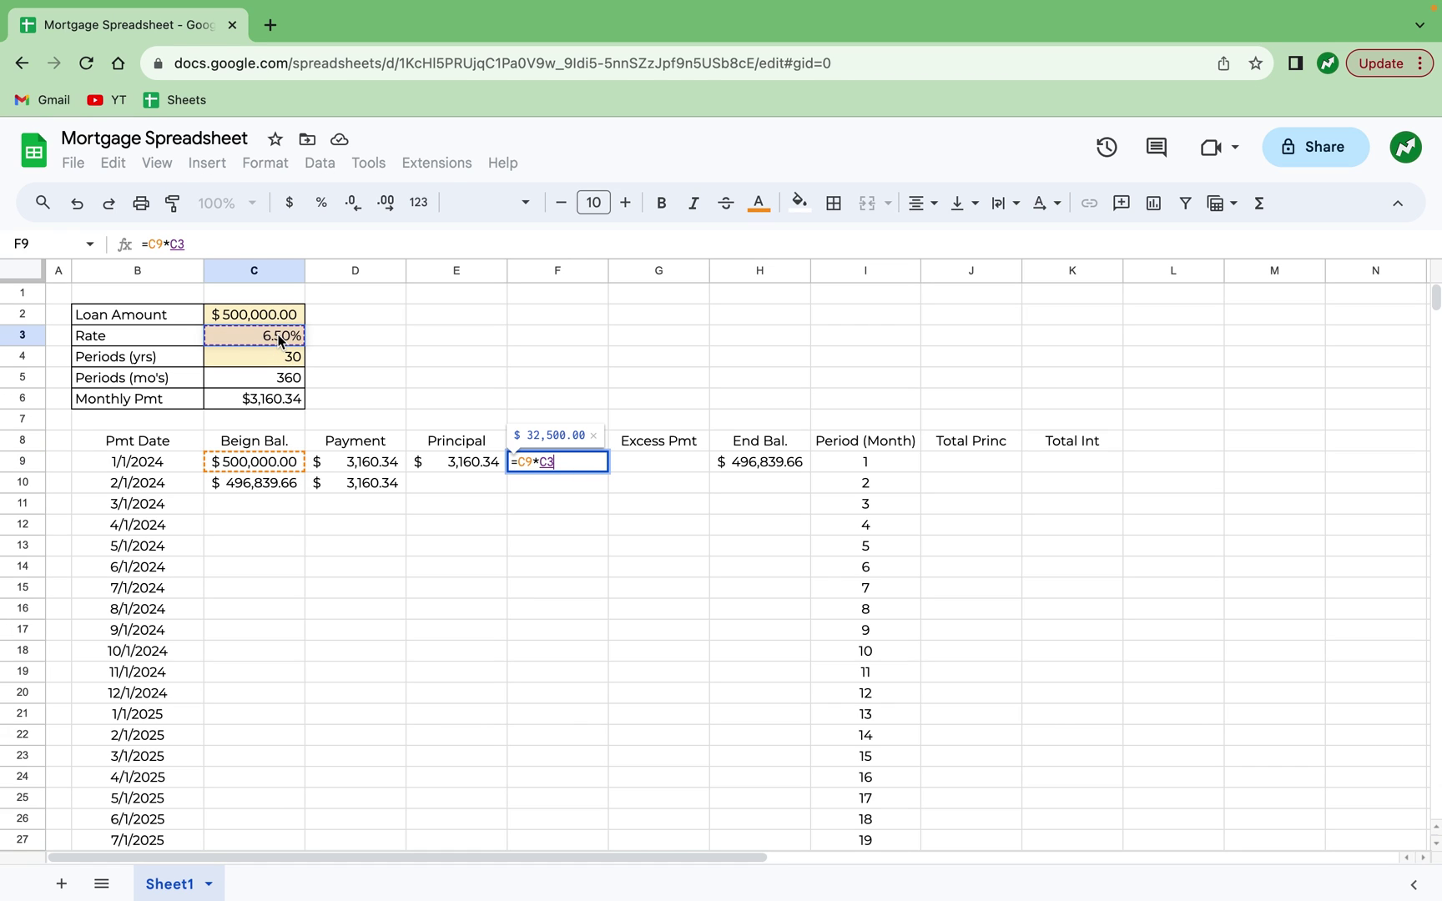
left_click(208, 243)
type("/12")
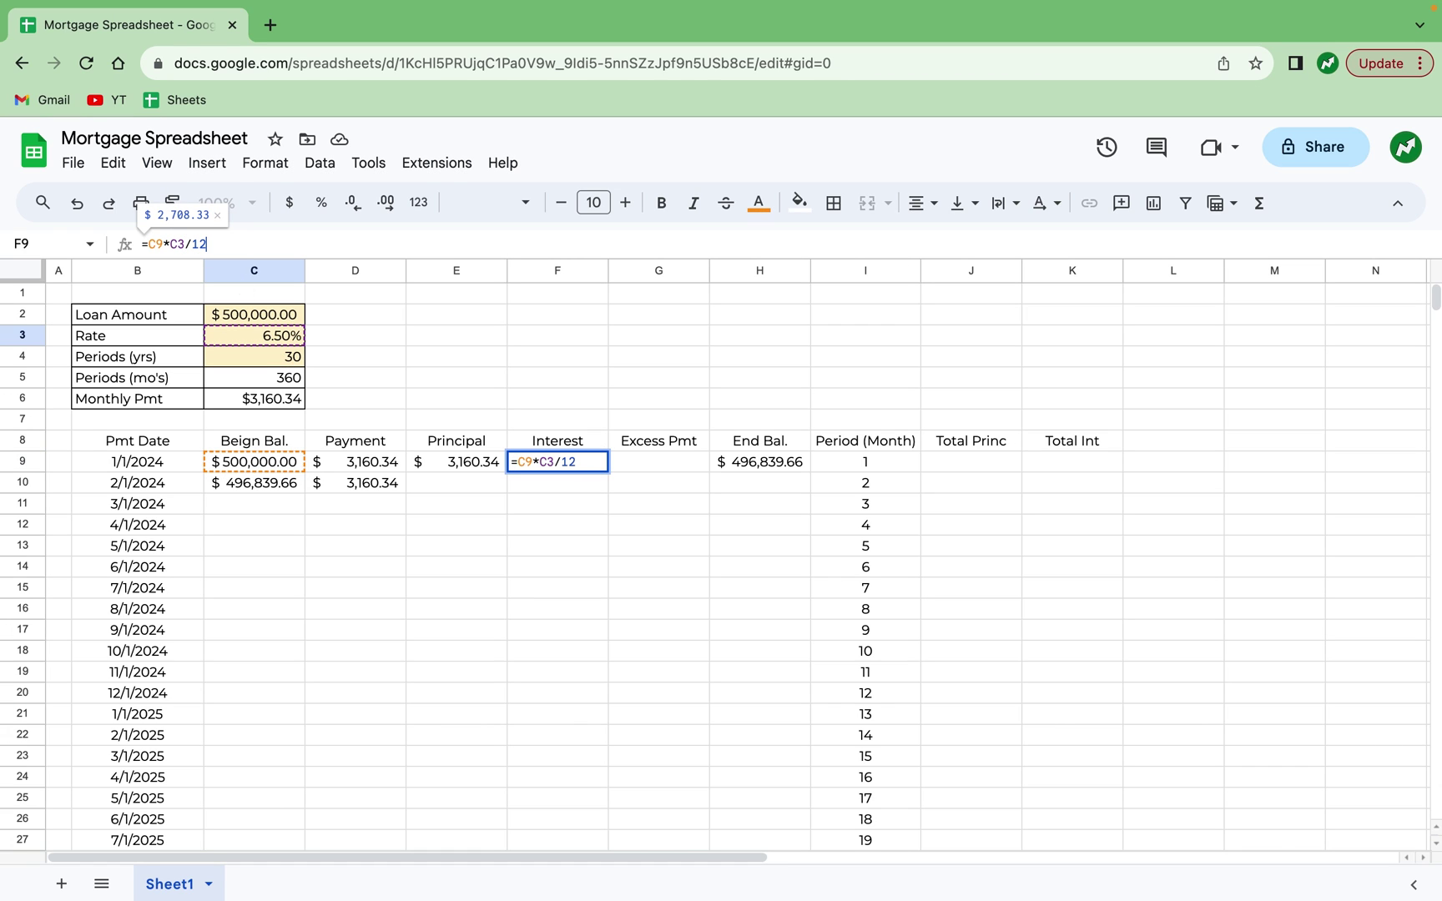
key("Return")
Revise F9 toward =ROUND(C9*$C$3/12,2) with an absolute rate reference.
left_click(574, 466)
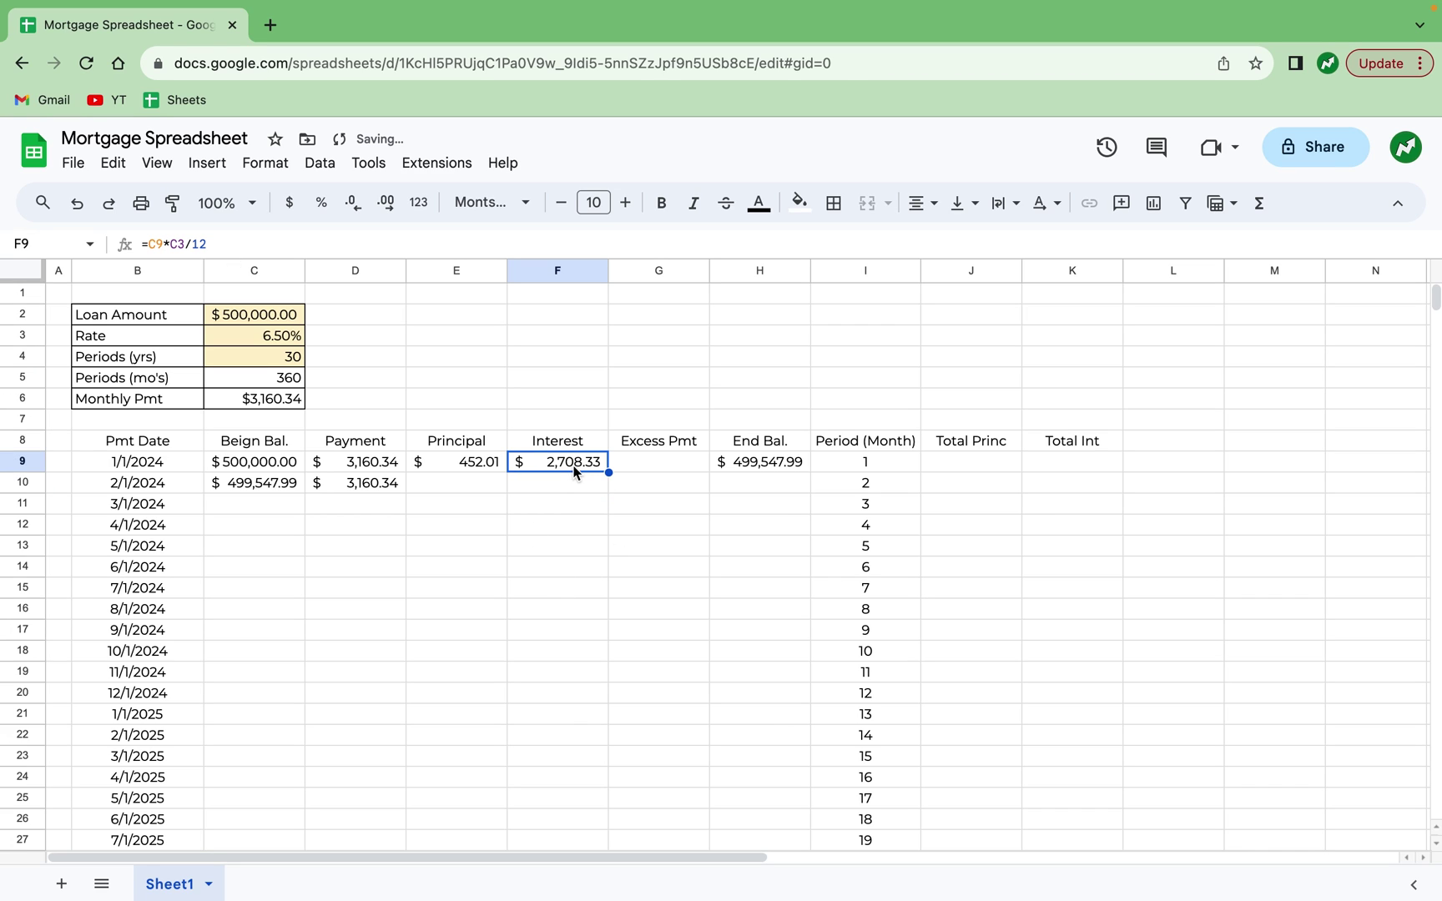
left_click(171, 244)
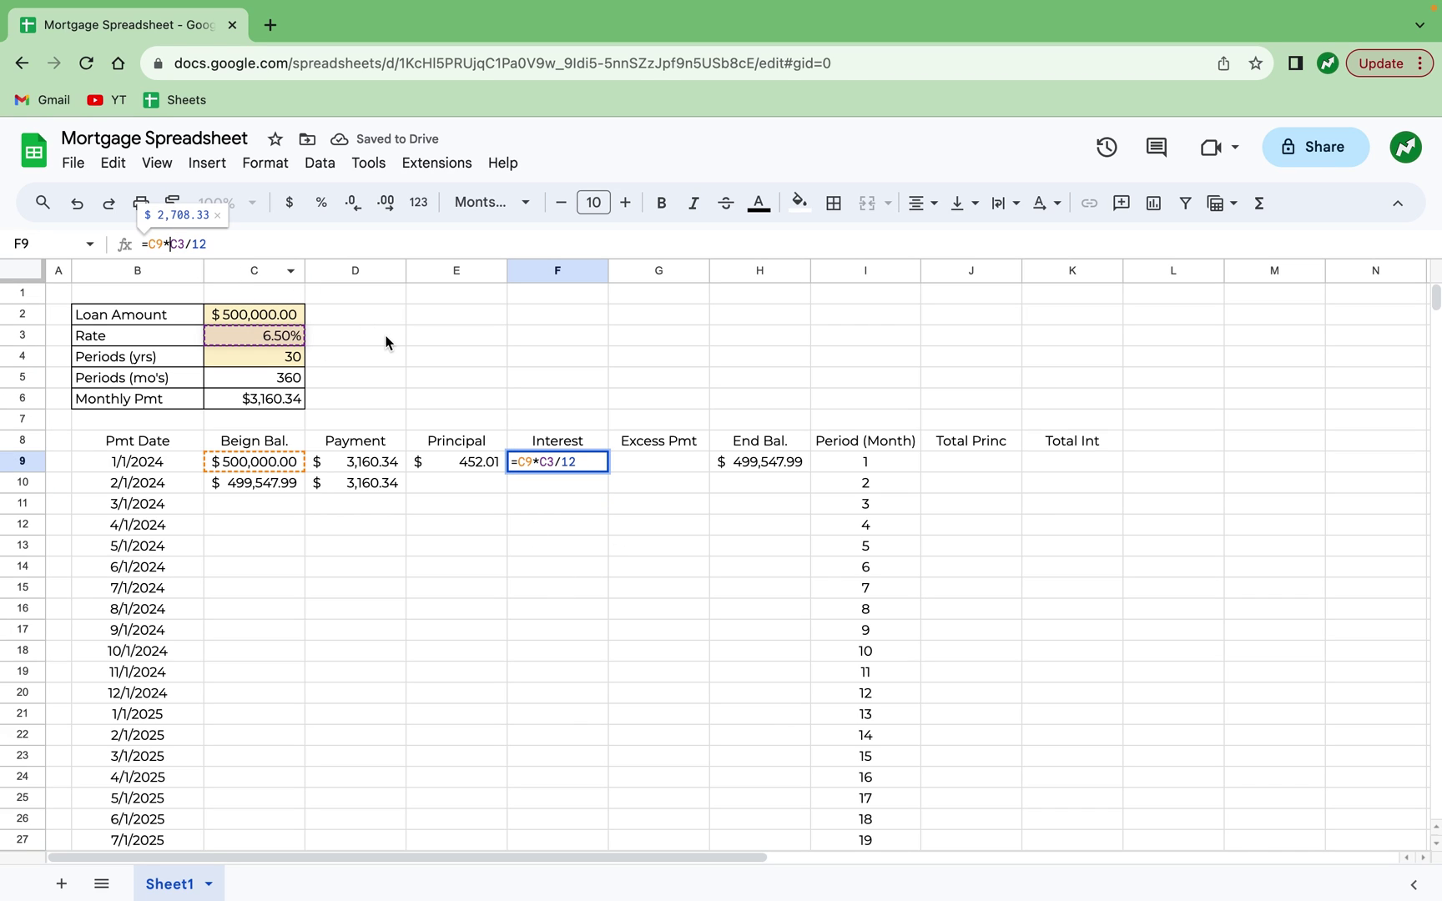
type("$")
key("Right")
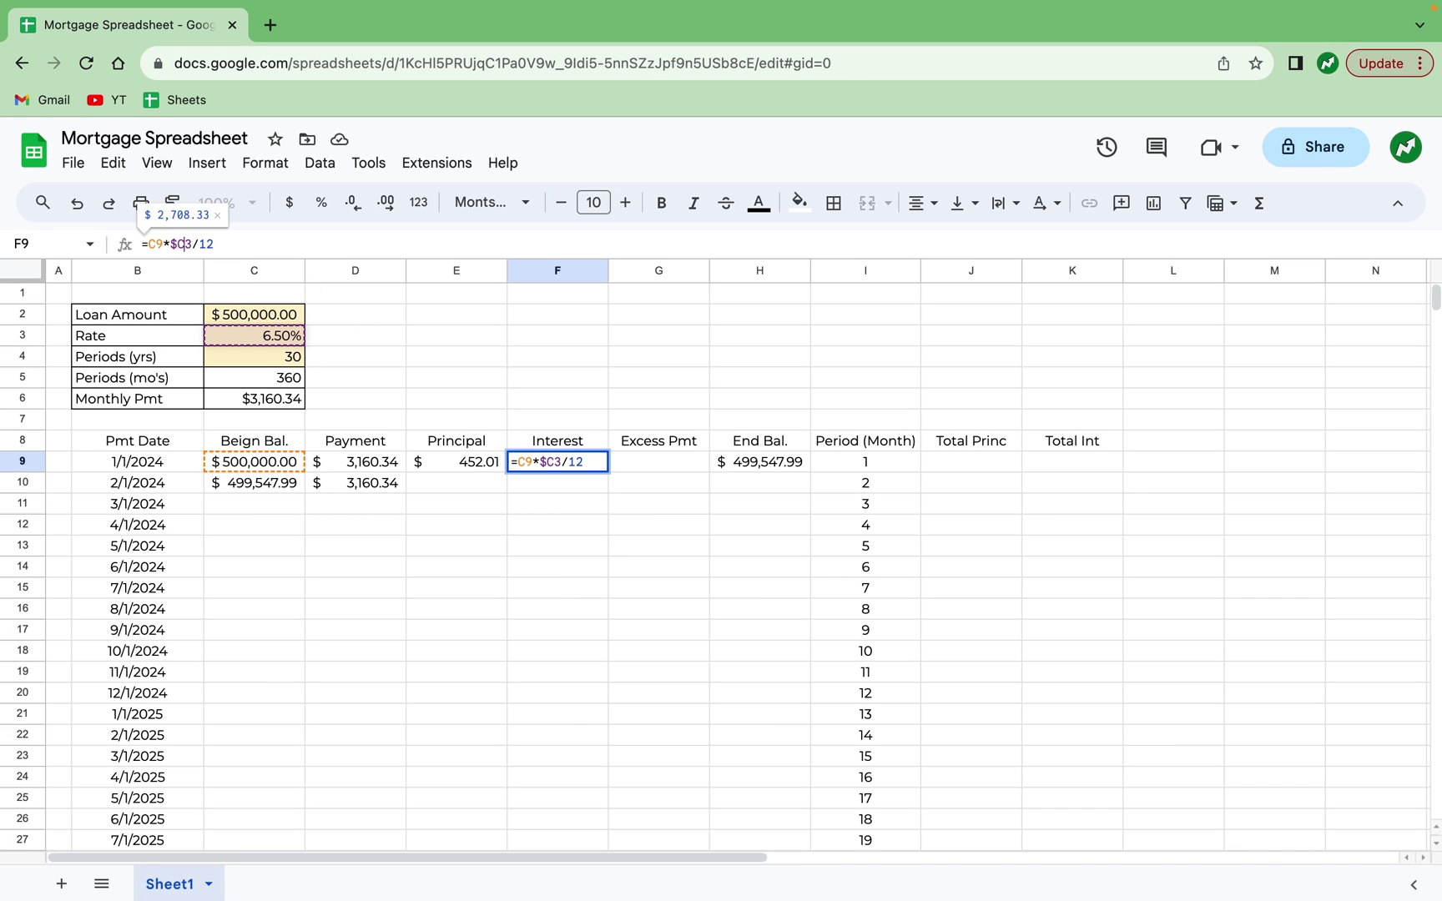
type("$")
type("ROUND")
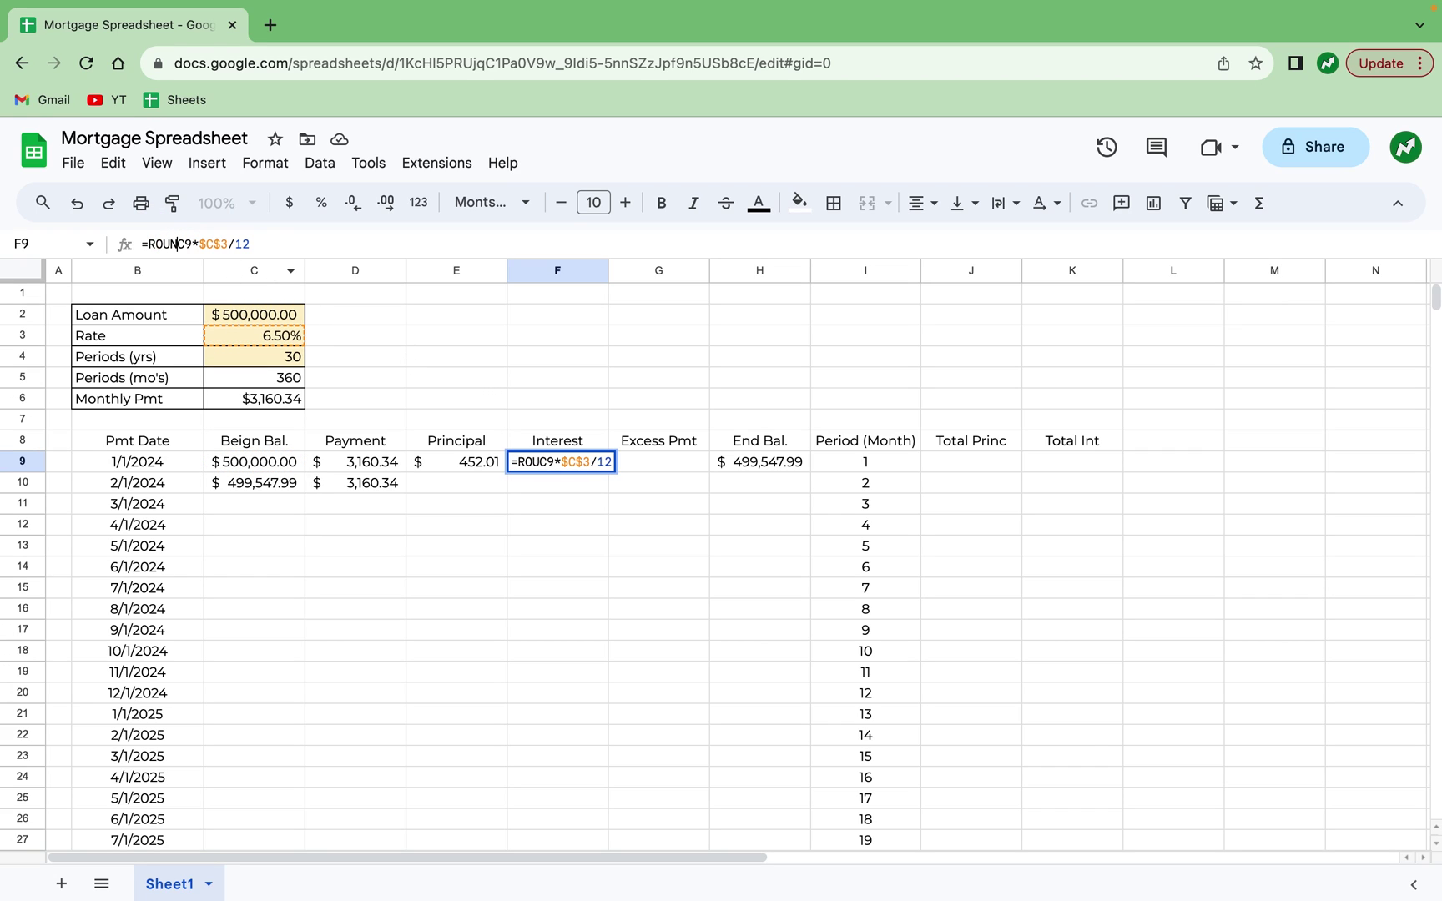
type("(")
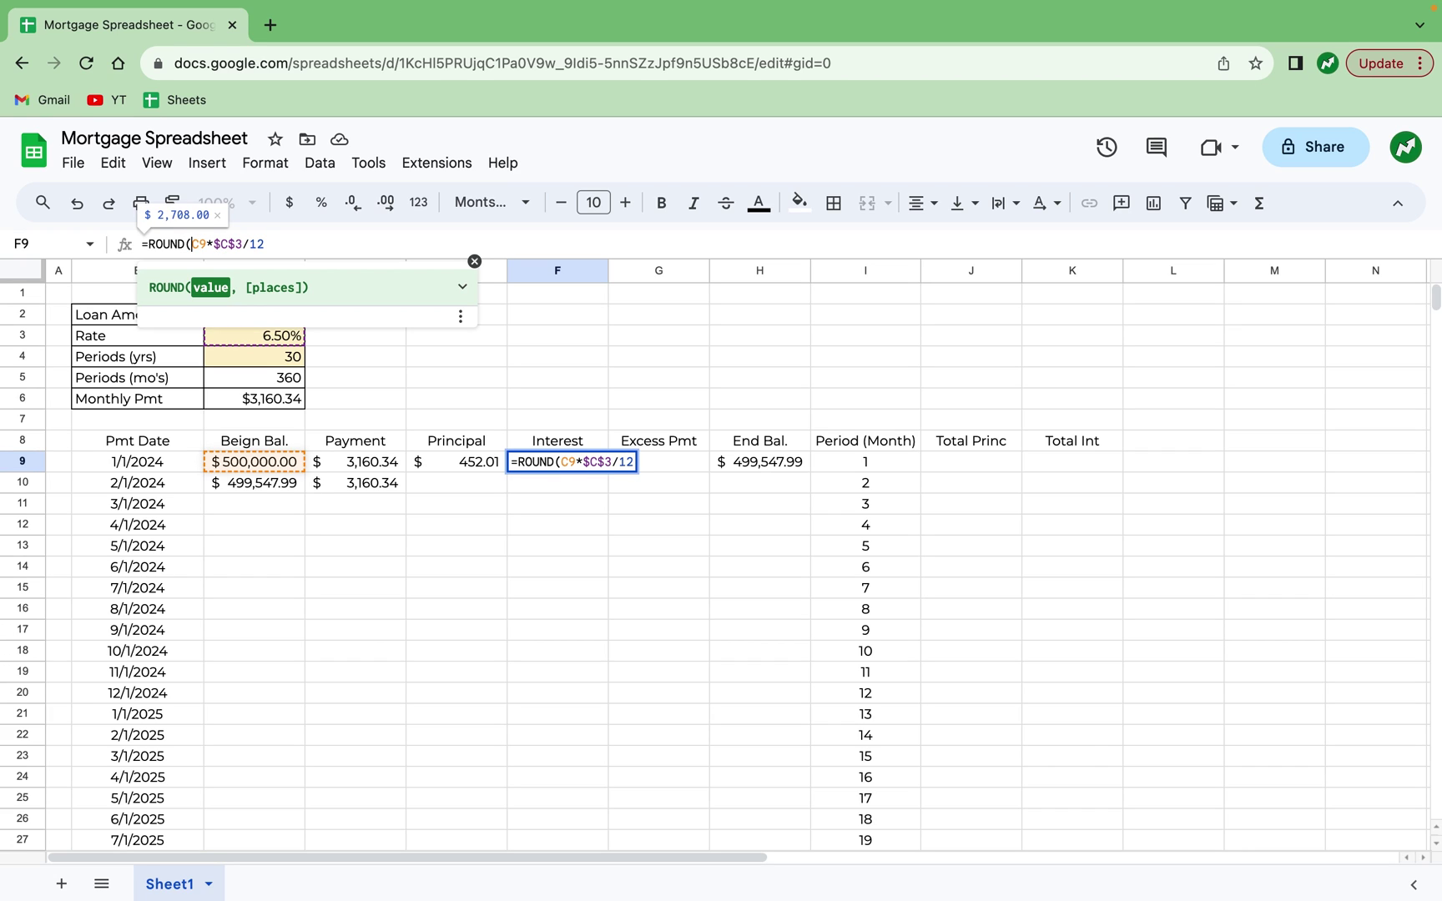
left_click(295, 243)
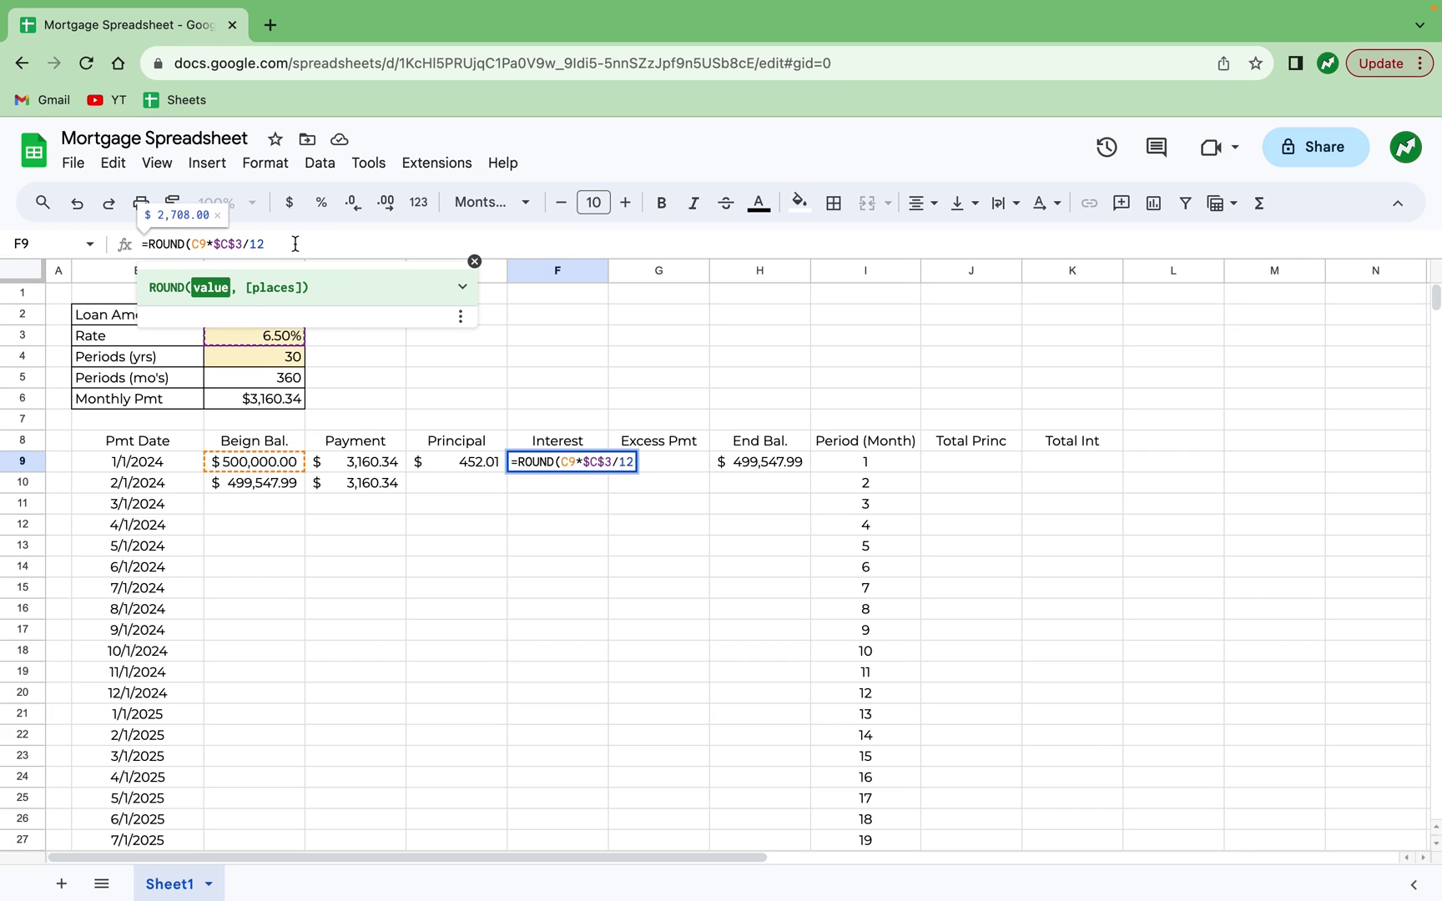
type(", 2")
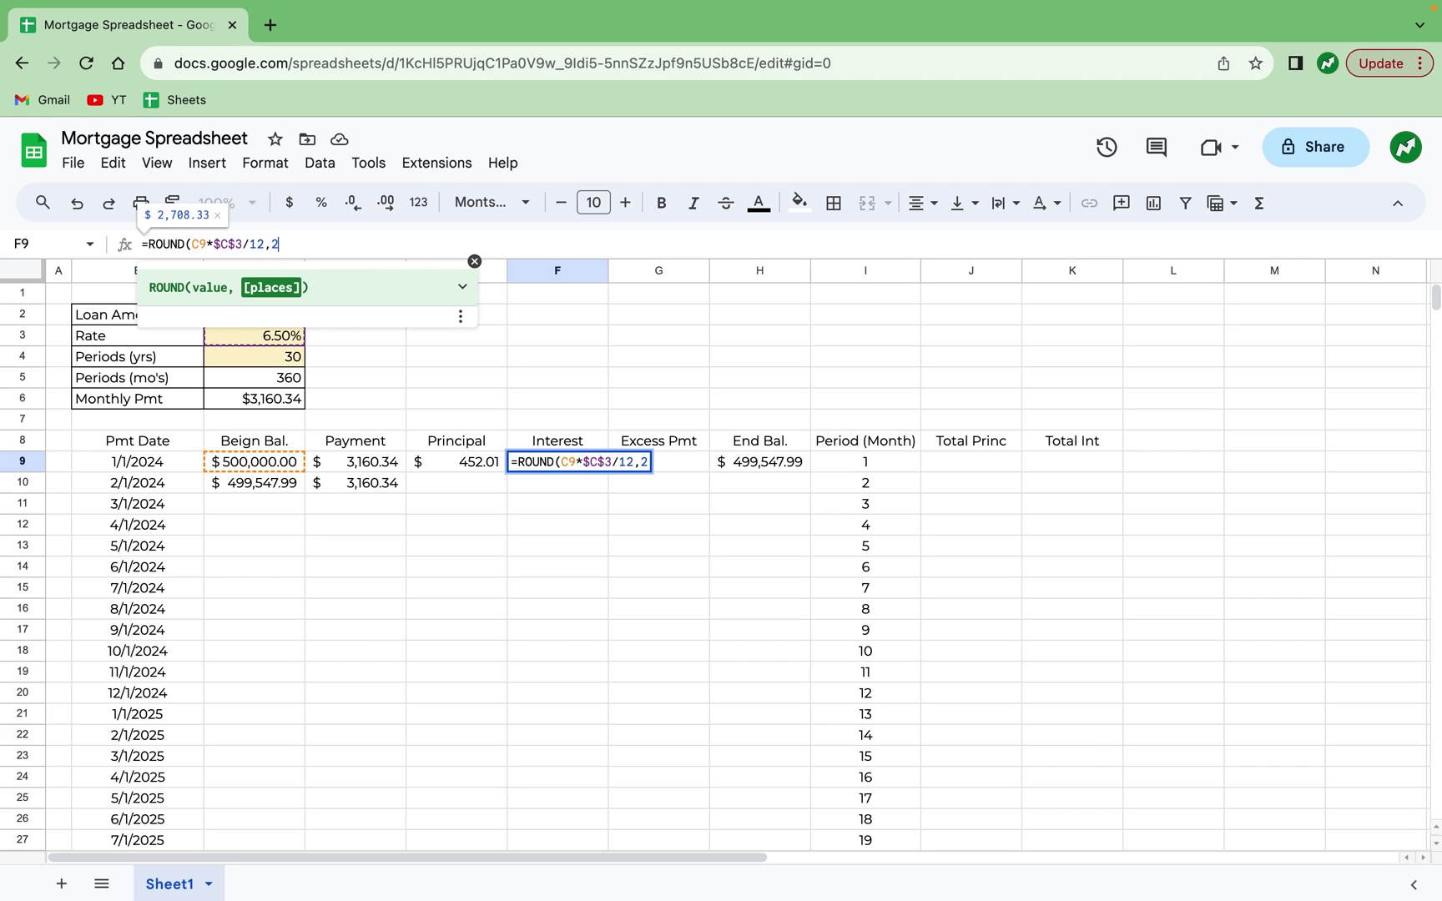
type(")")
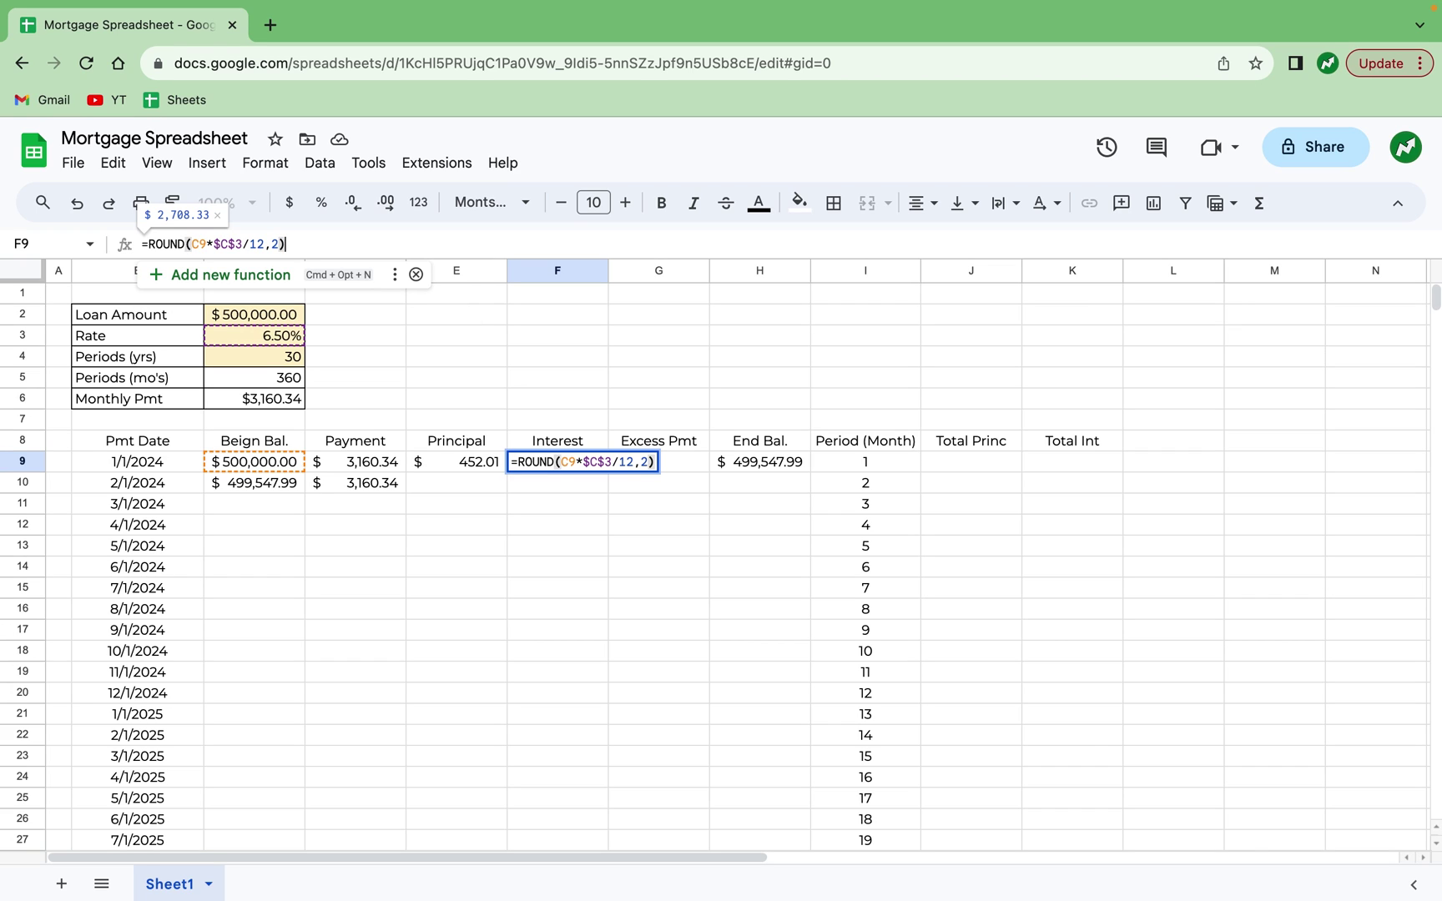
key("Return")
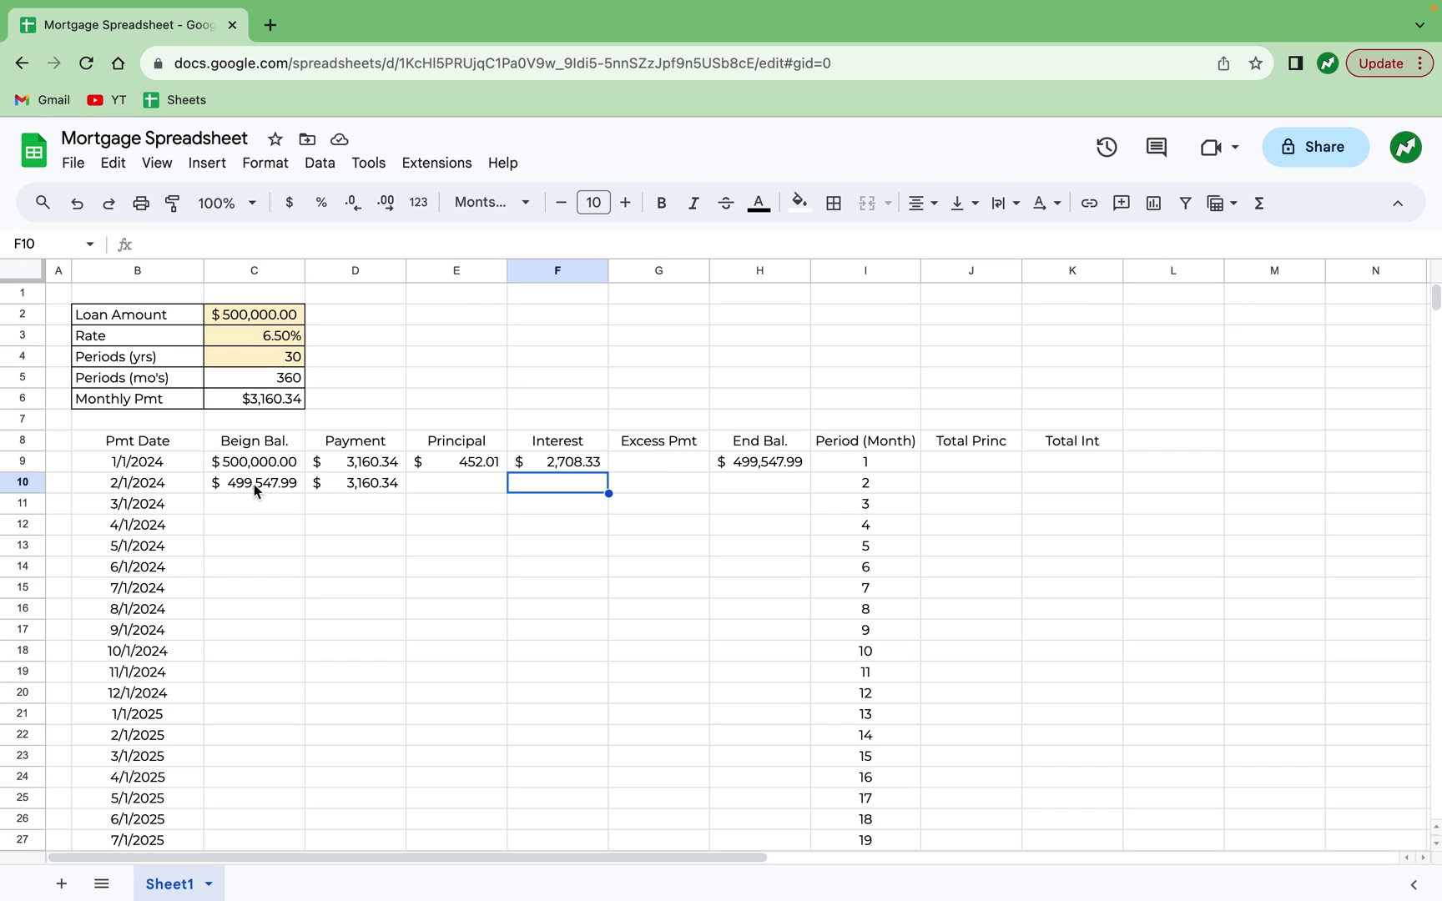
left_click(267, 487)
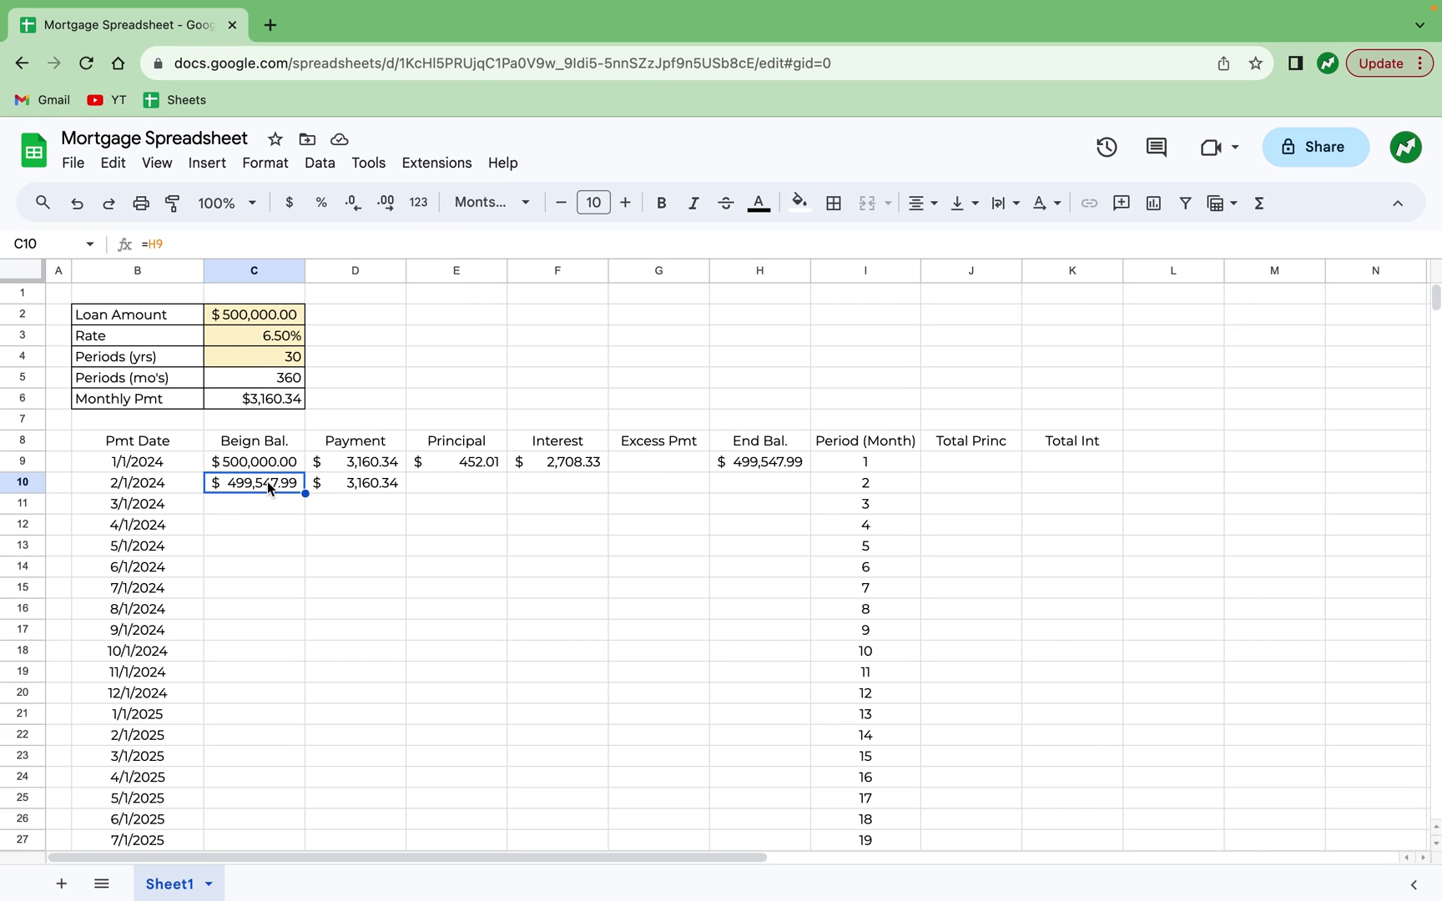
key("Right")
key("Right")
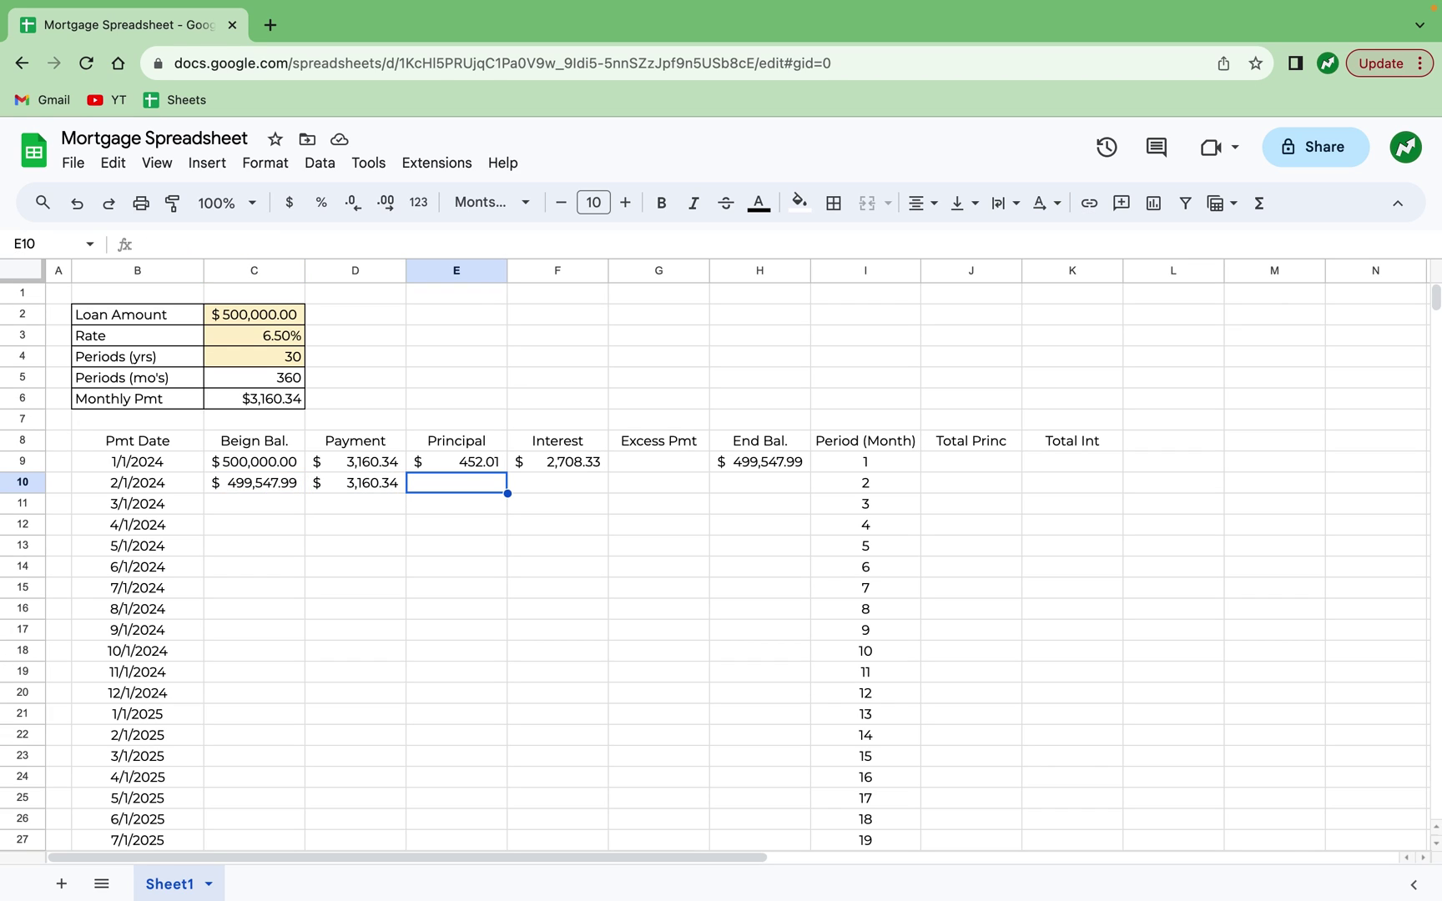
left_click_drag(439, 460, 611, 483)
left_click(808, 463)
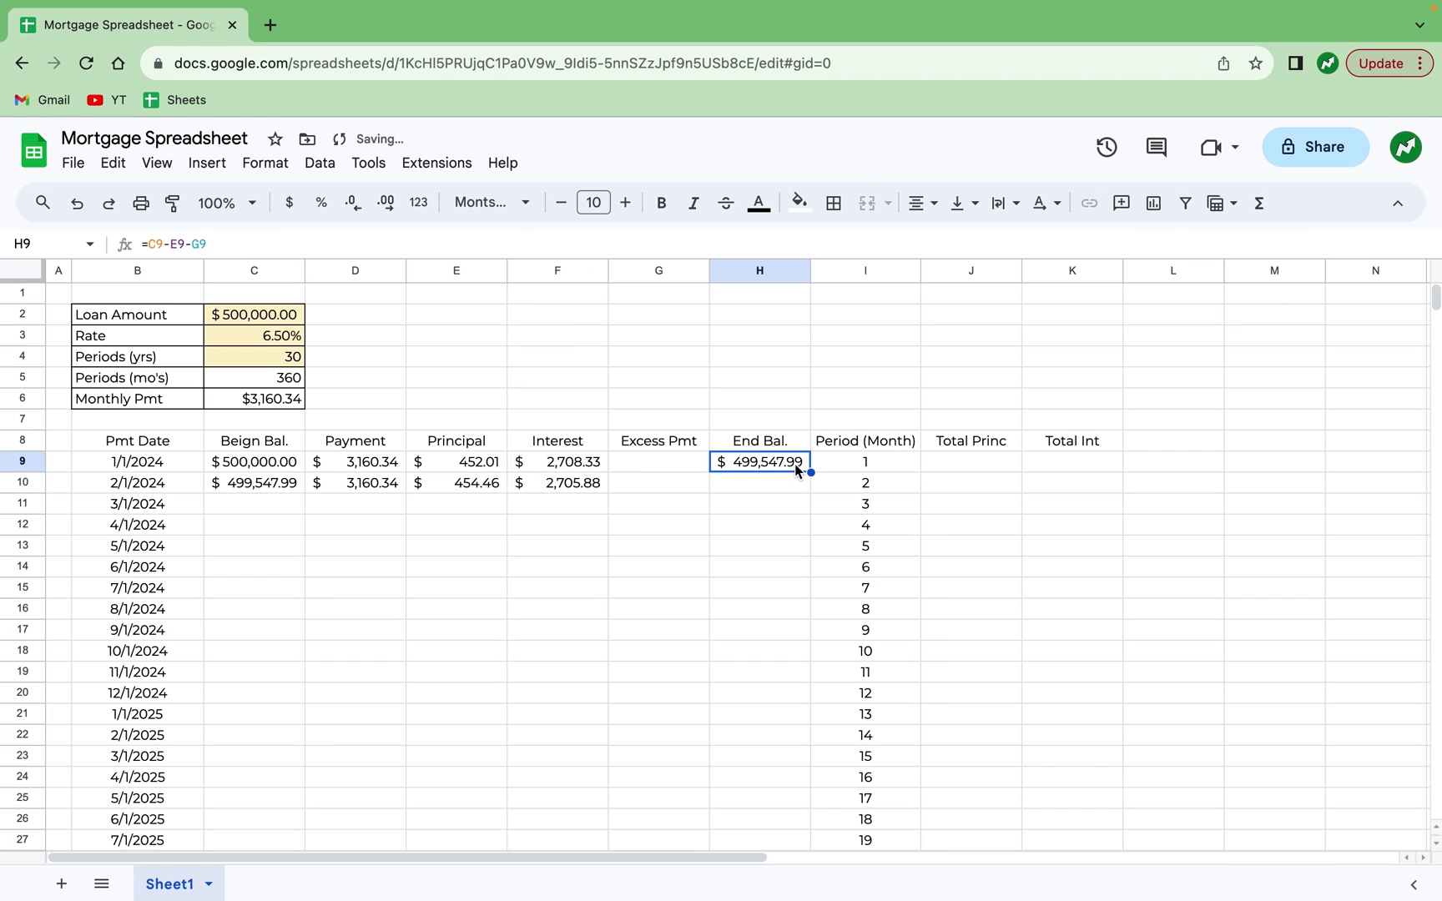
left_click_drag(807, 472, 808, 489)
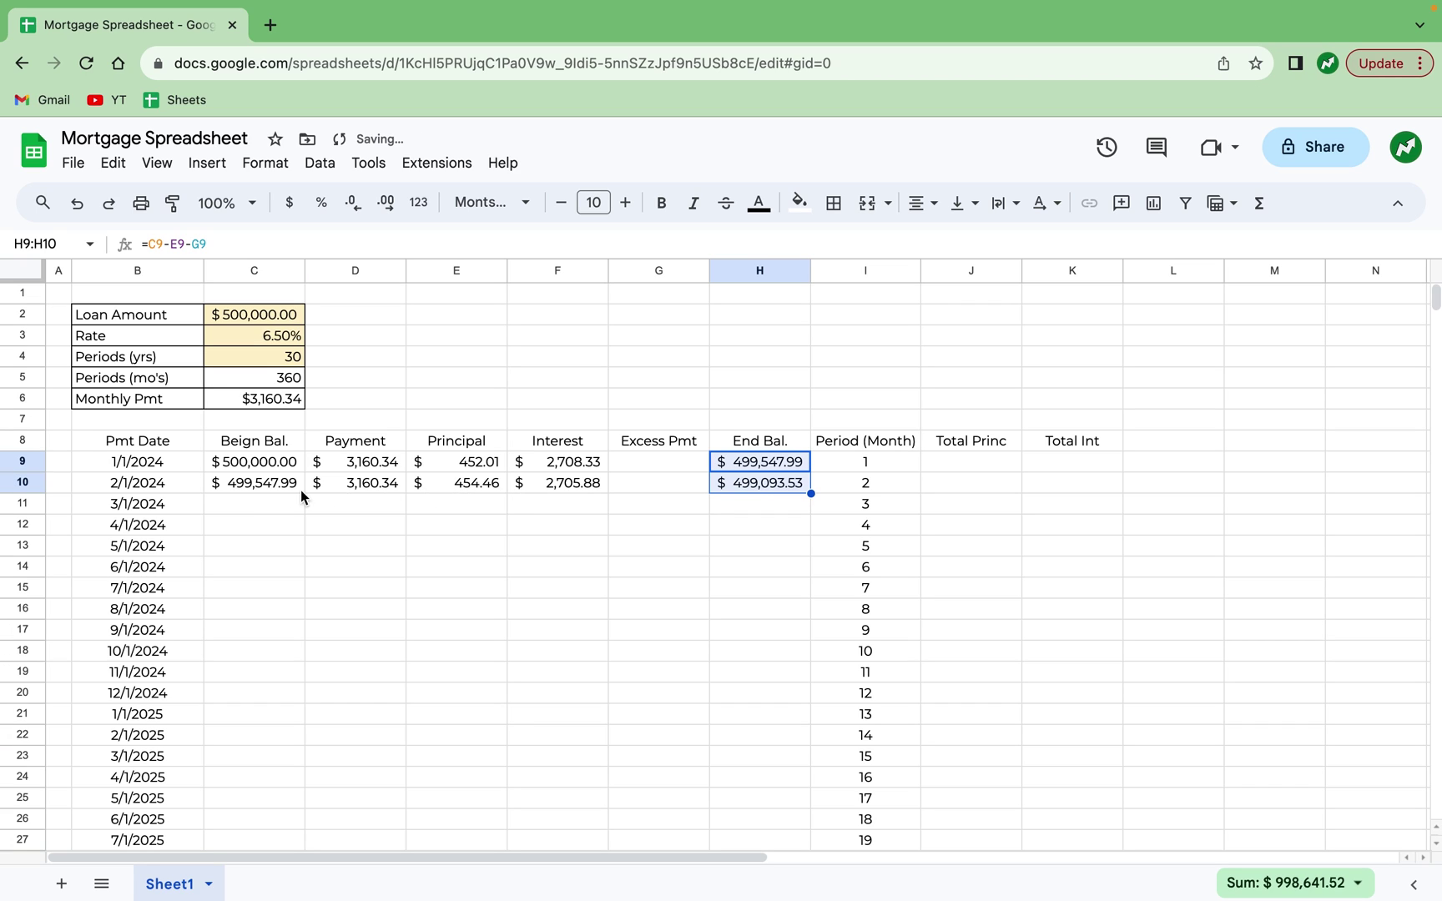
left_click_drag(247, 486, 744, 782)
left_click(755, 734)
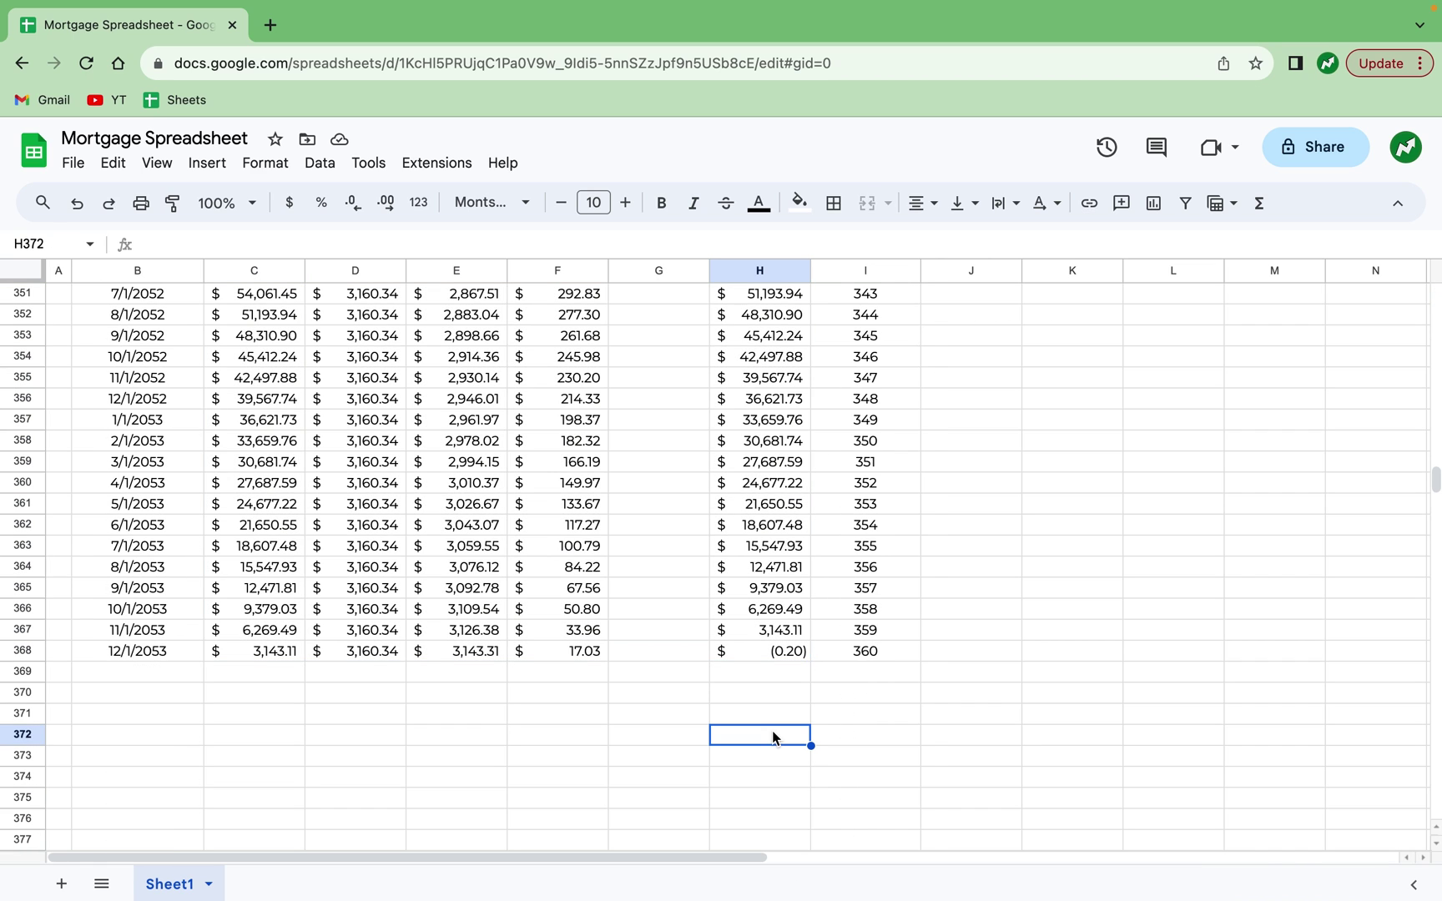
left_click(769, 652)
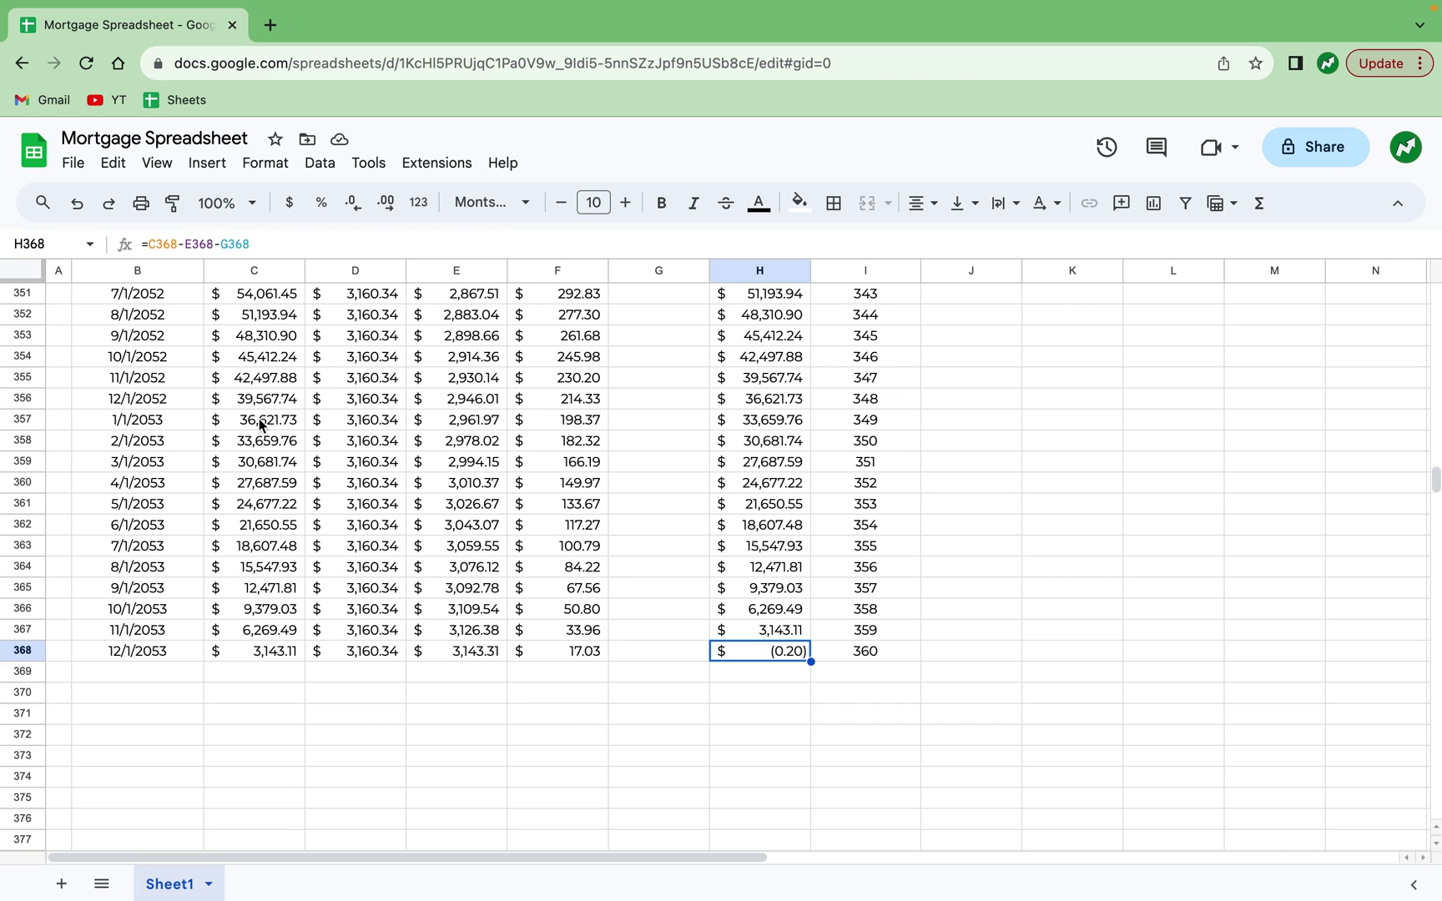
scroll(444, 430, "up", 20)
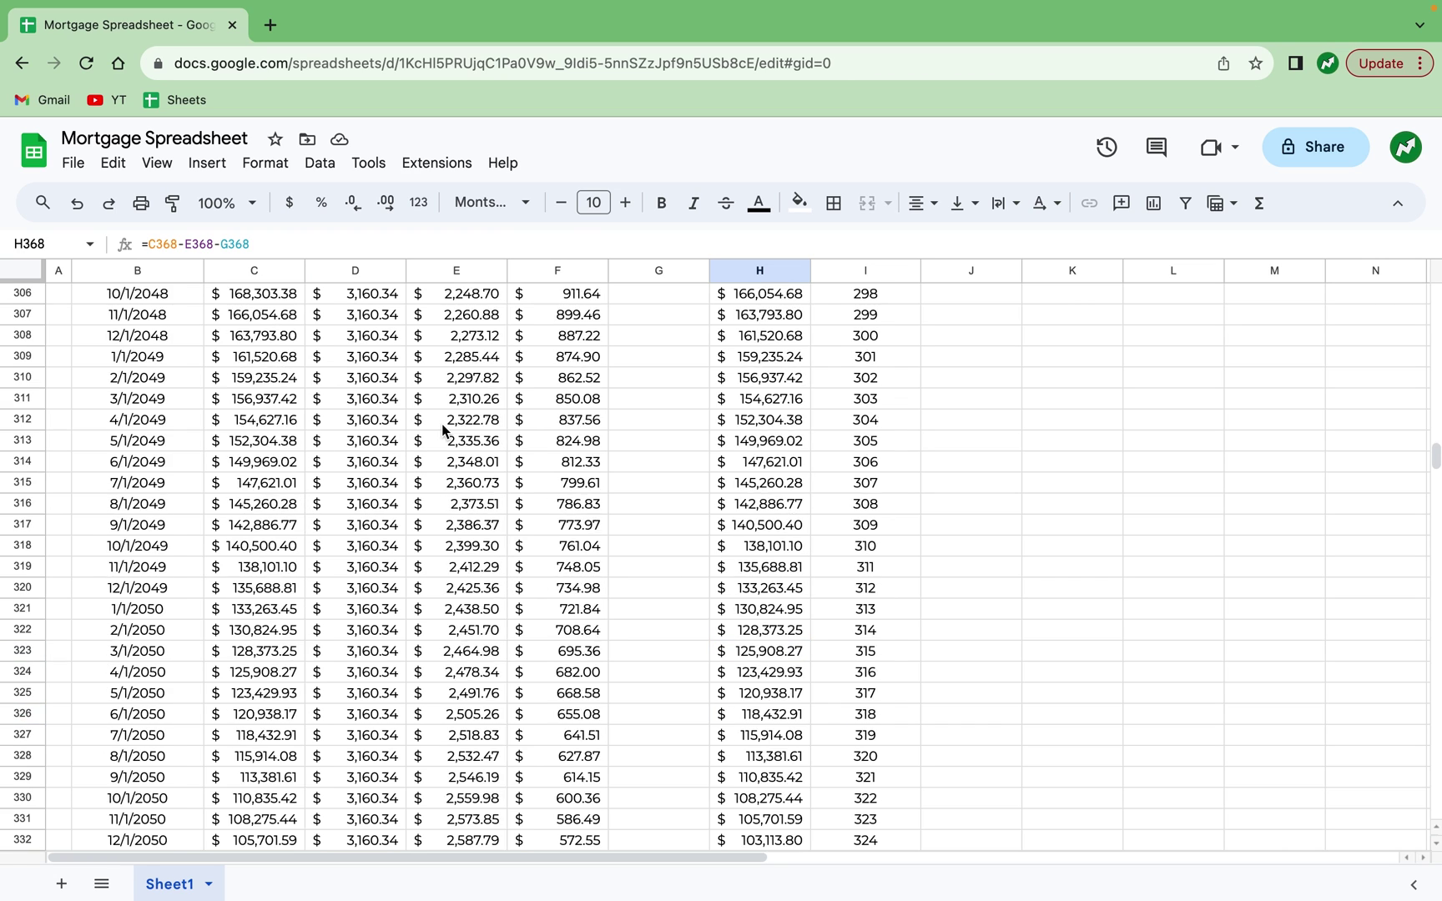
Freeze rows up to header row 8, then scroll to confirm the headings stay put.
left_click(25, 440)
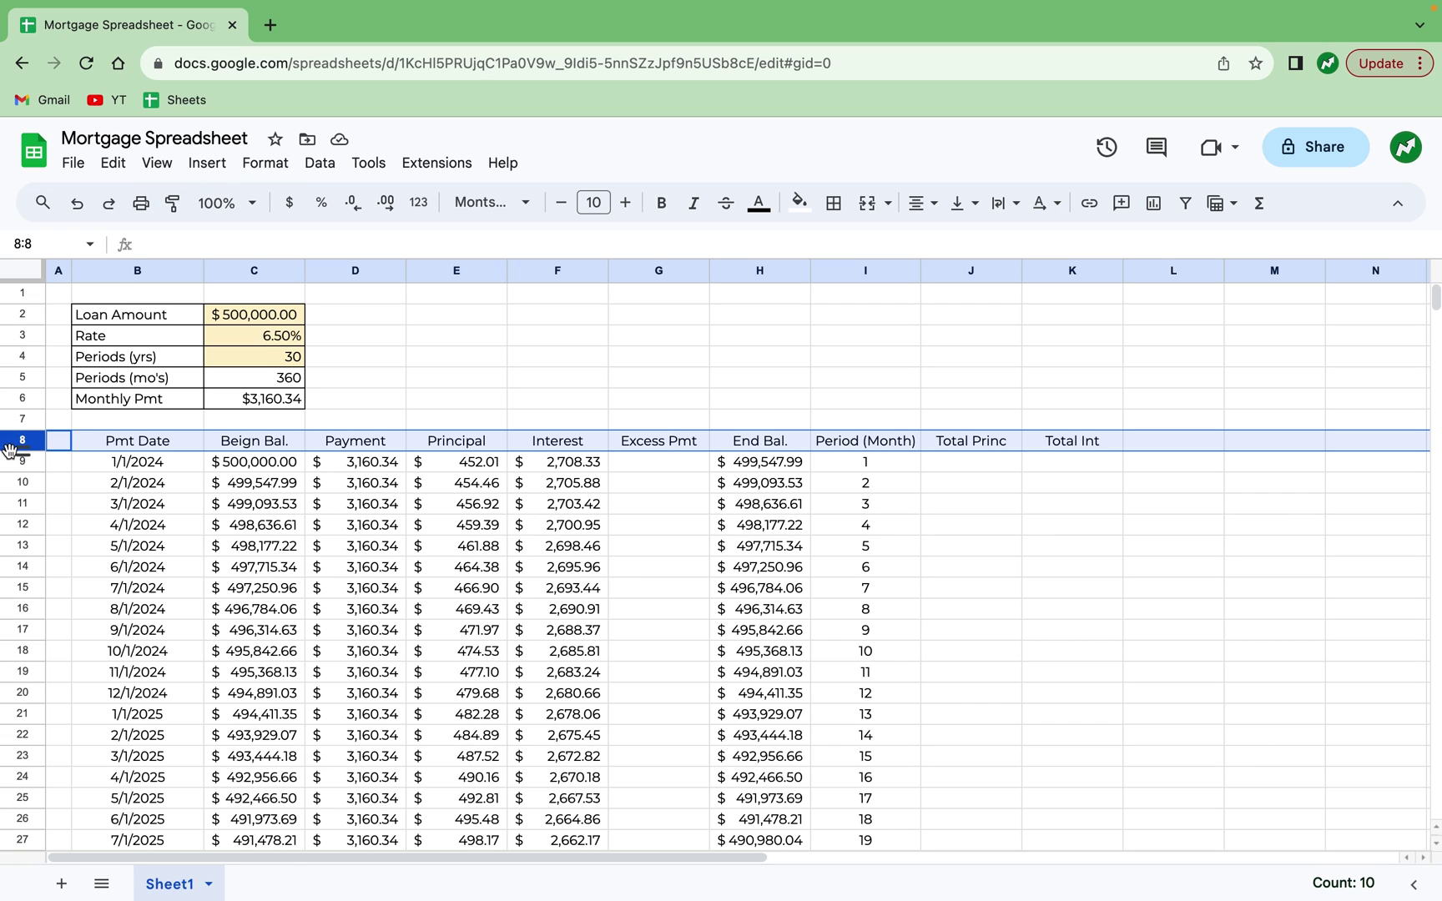
left_click(155, 163)
mouse_move(220, 231)
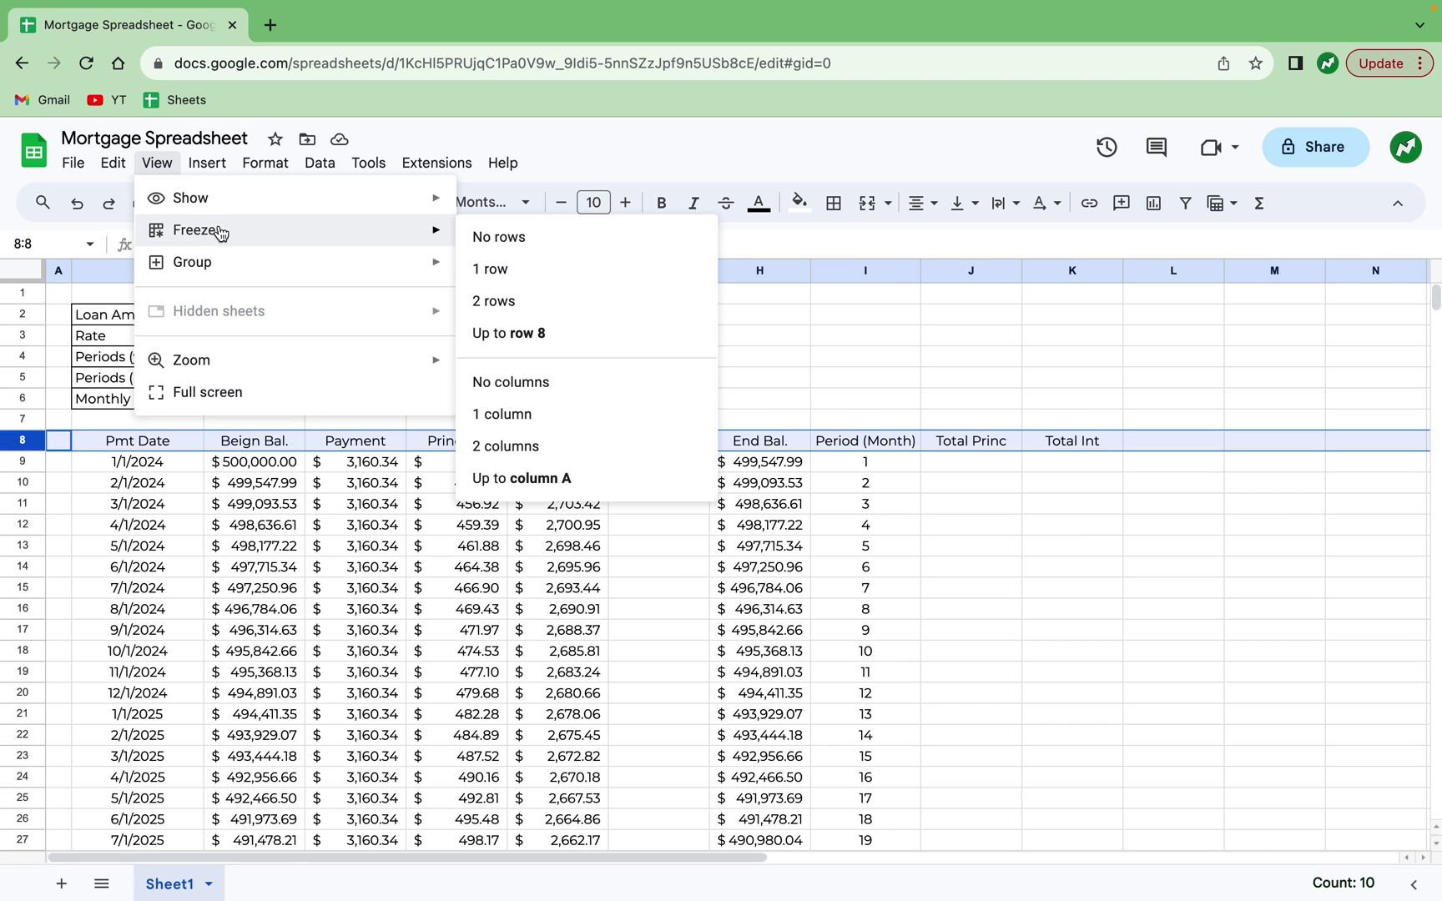
left_click(566, 328)
scroll(526, 684, "down", 1)
scroll(499, 593, "down", 20)
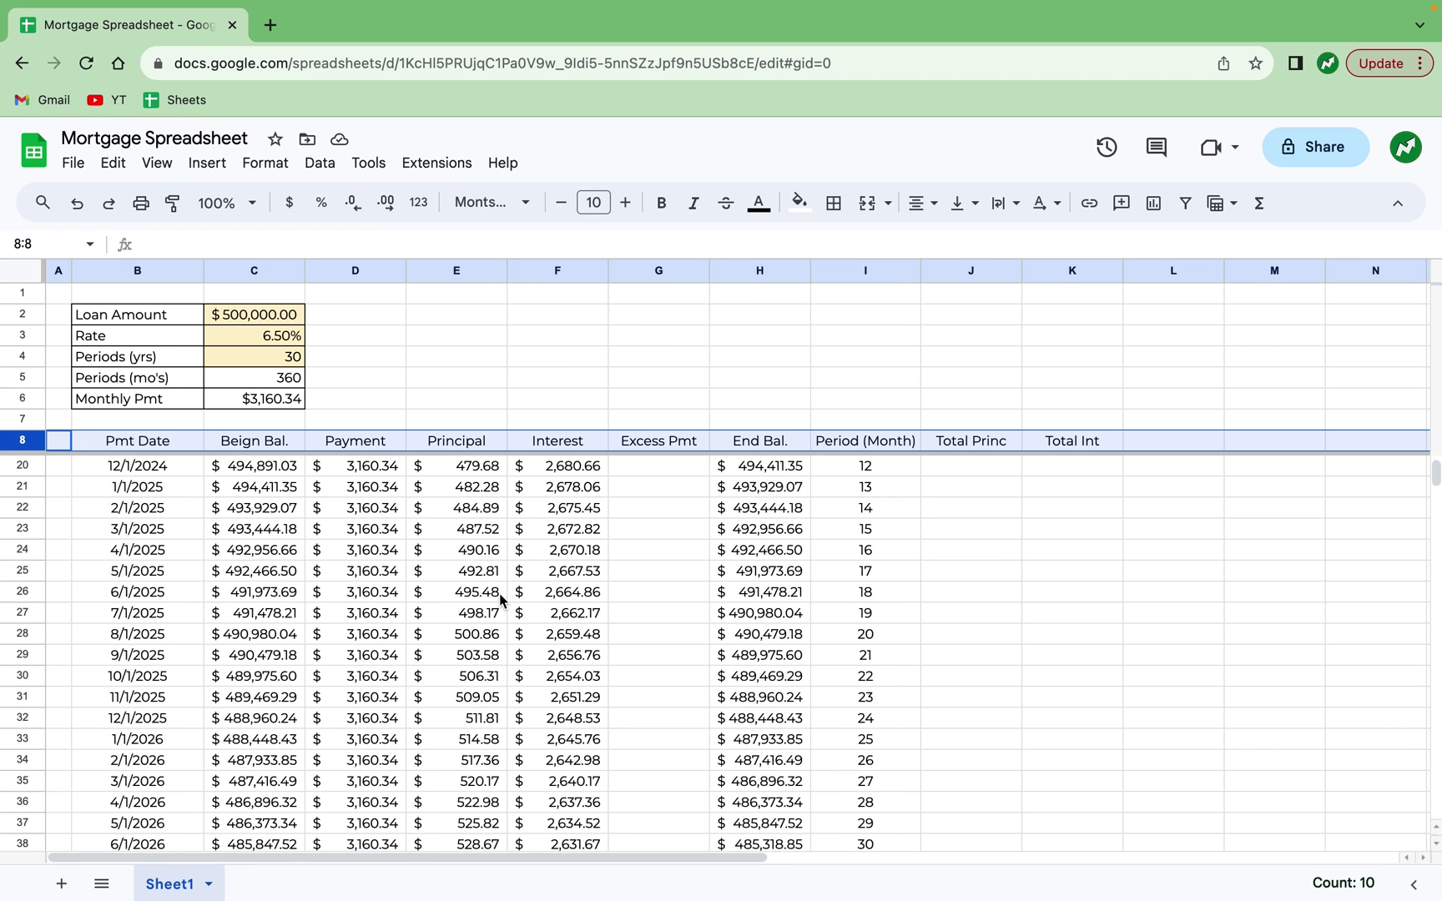
scroll(499, 593, "down", 11)
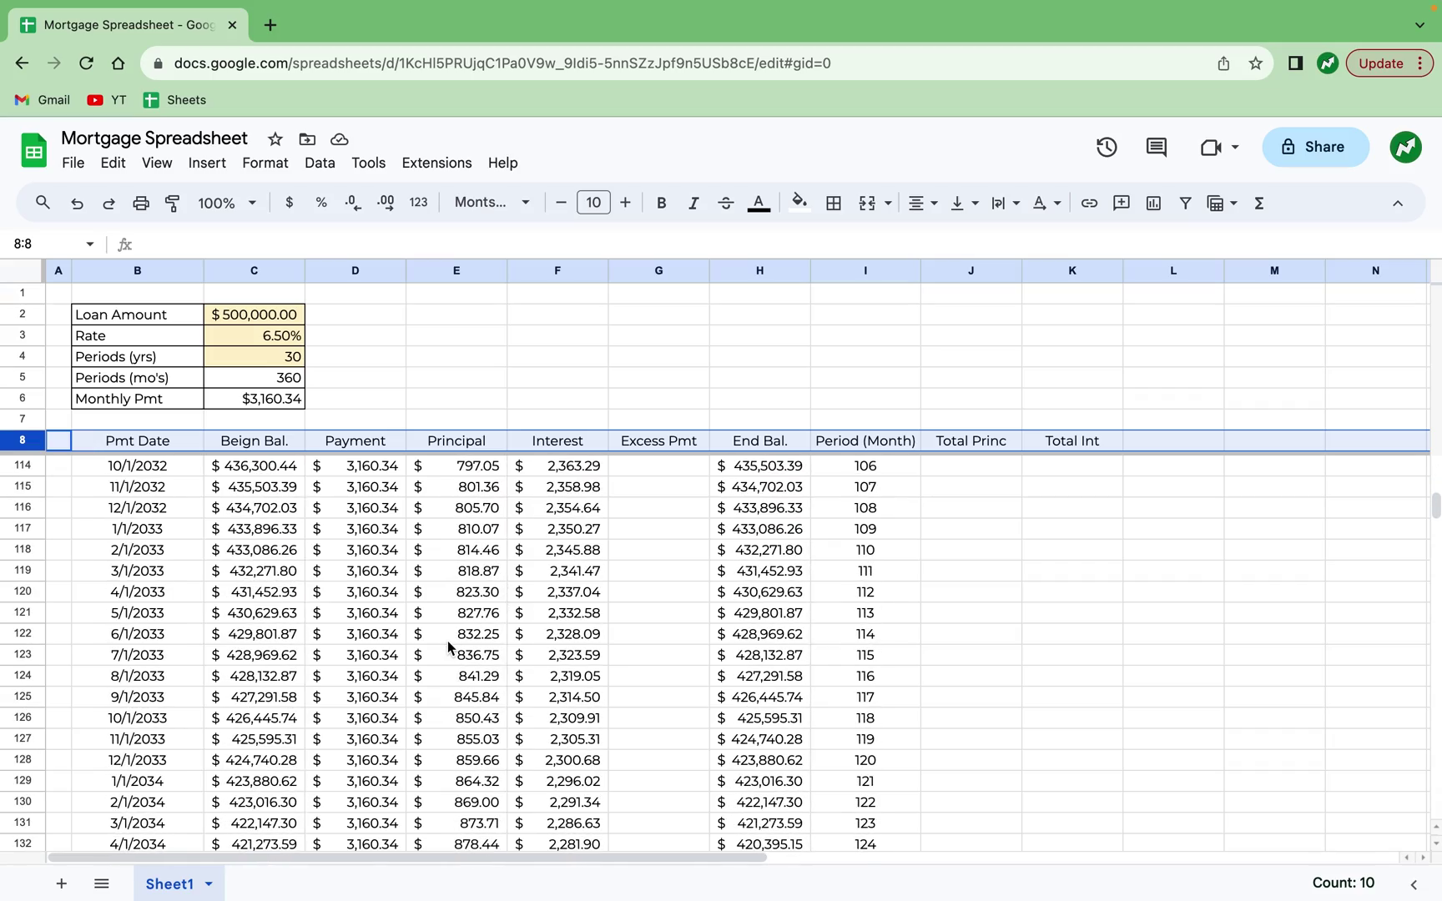
scroll(448, 644, "down", 20)
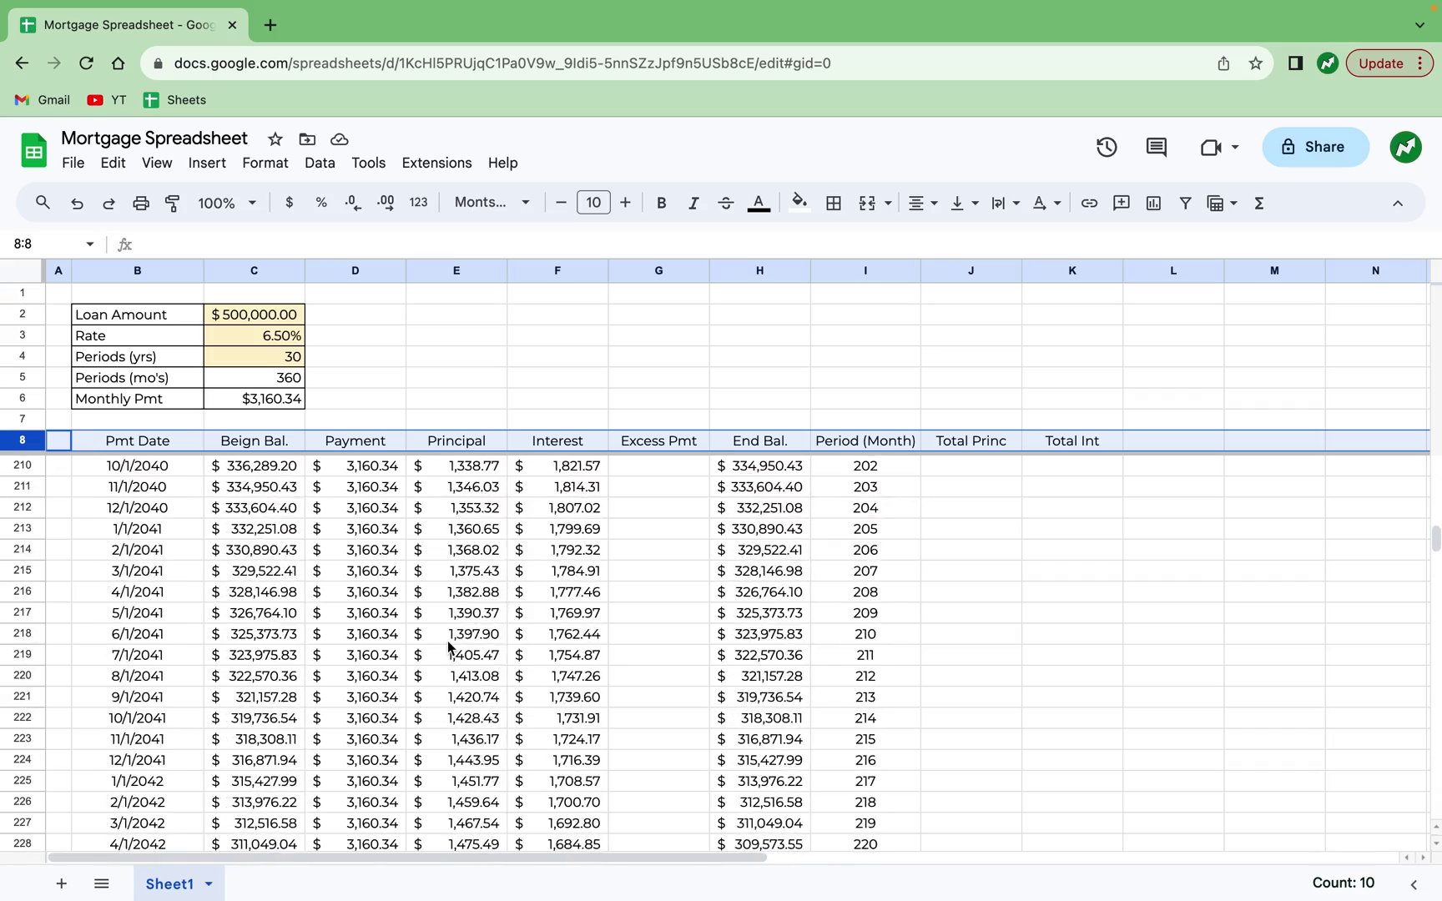
scroll(448, 646, "down", 20)
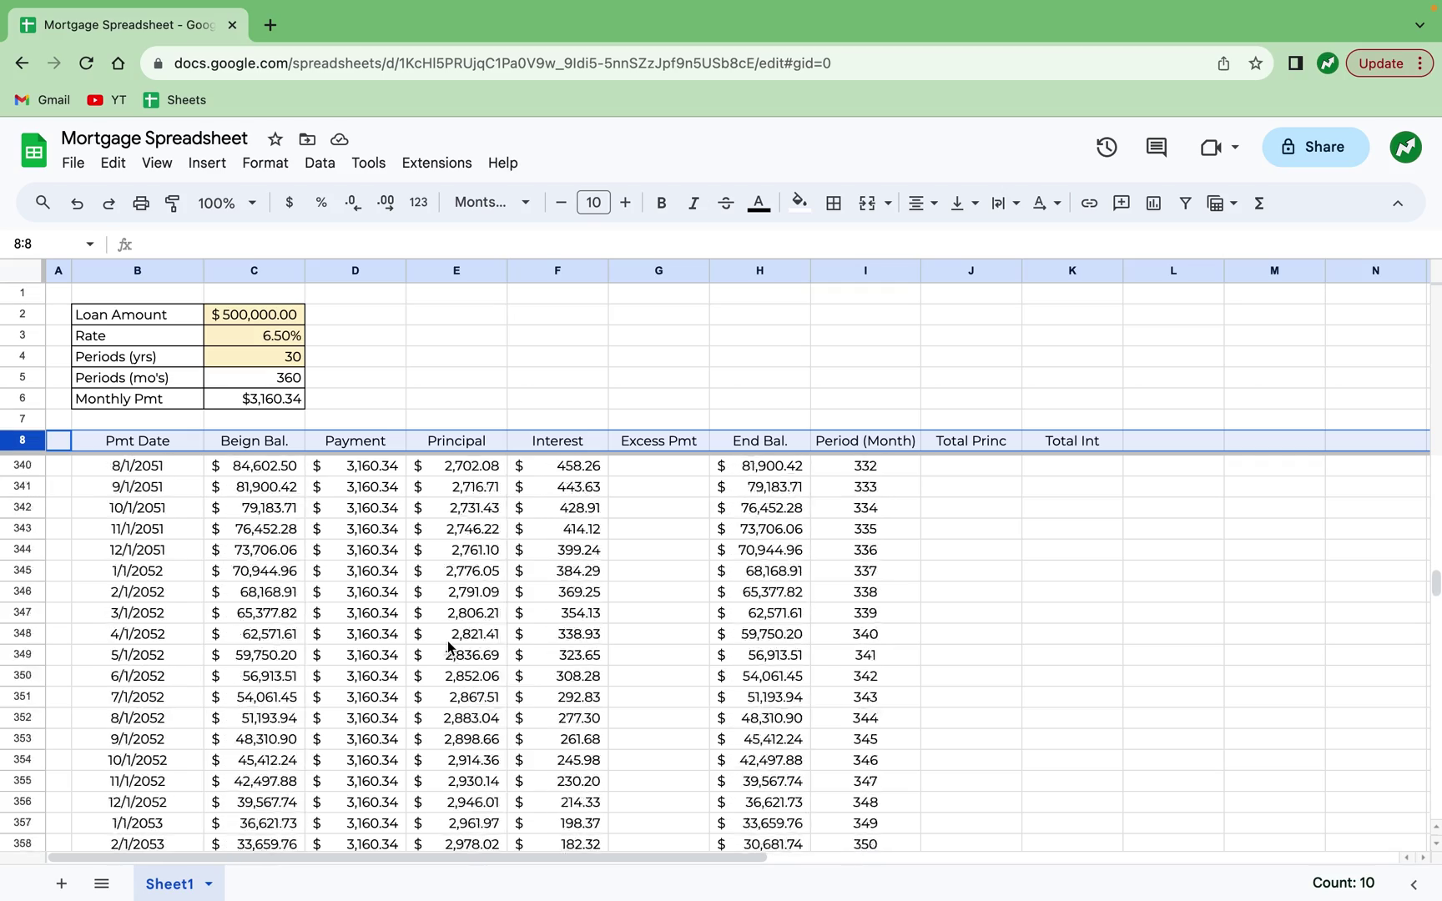
scroll(448, 647, "up", 10)
scroll(448, 648, "up", 1)
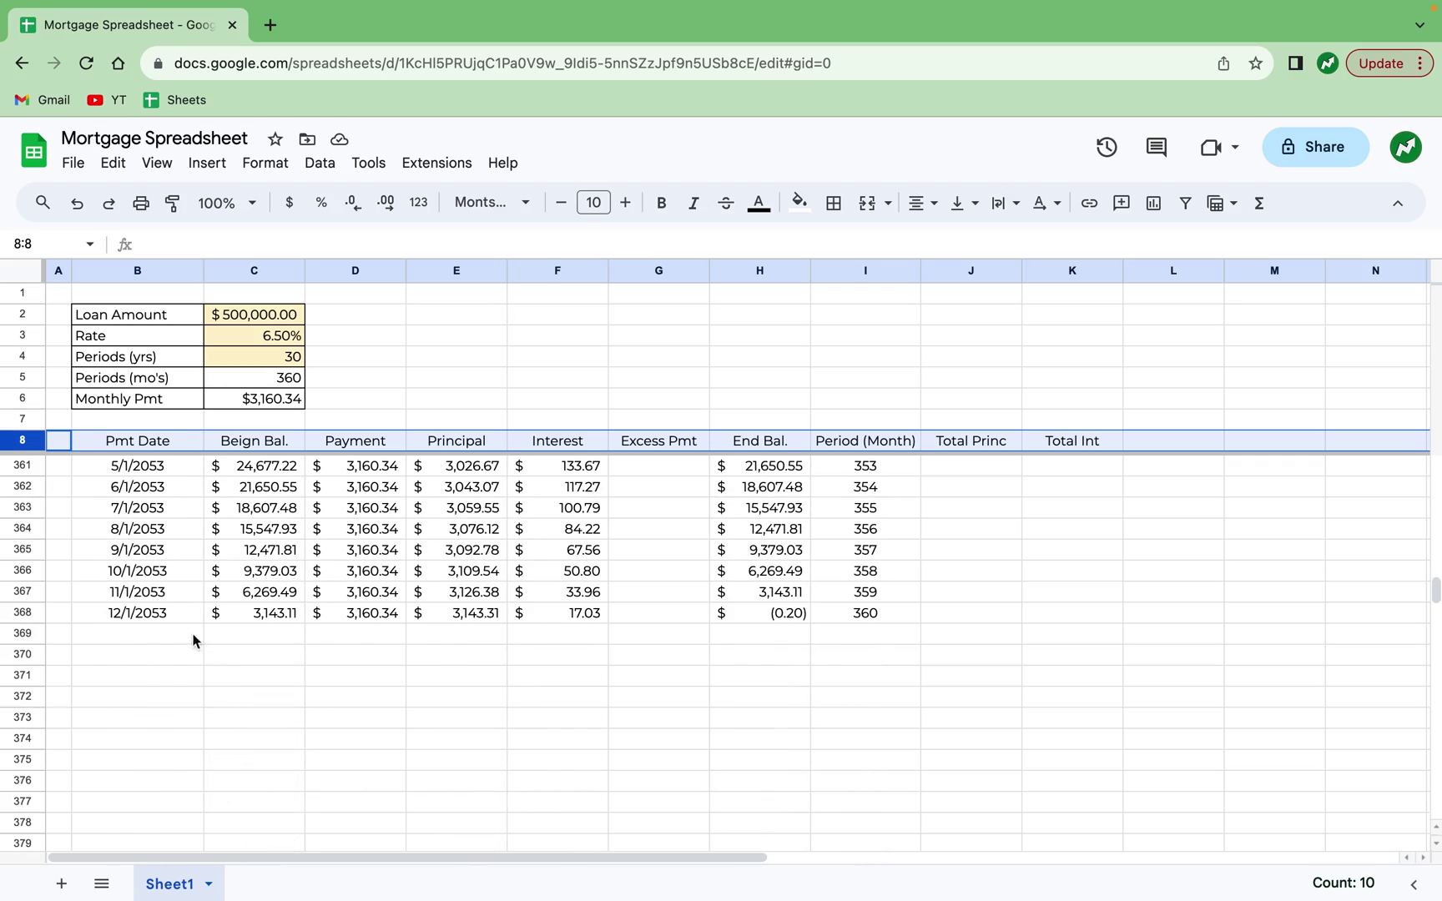
left_click(117, 616)
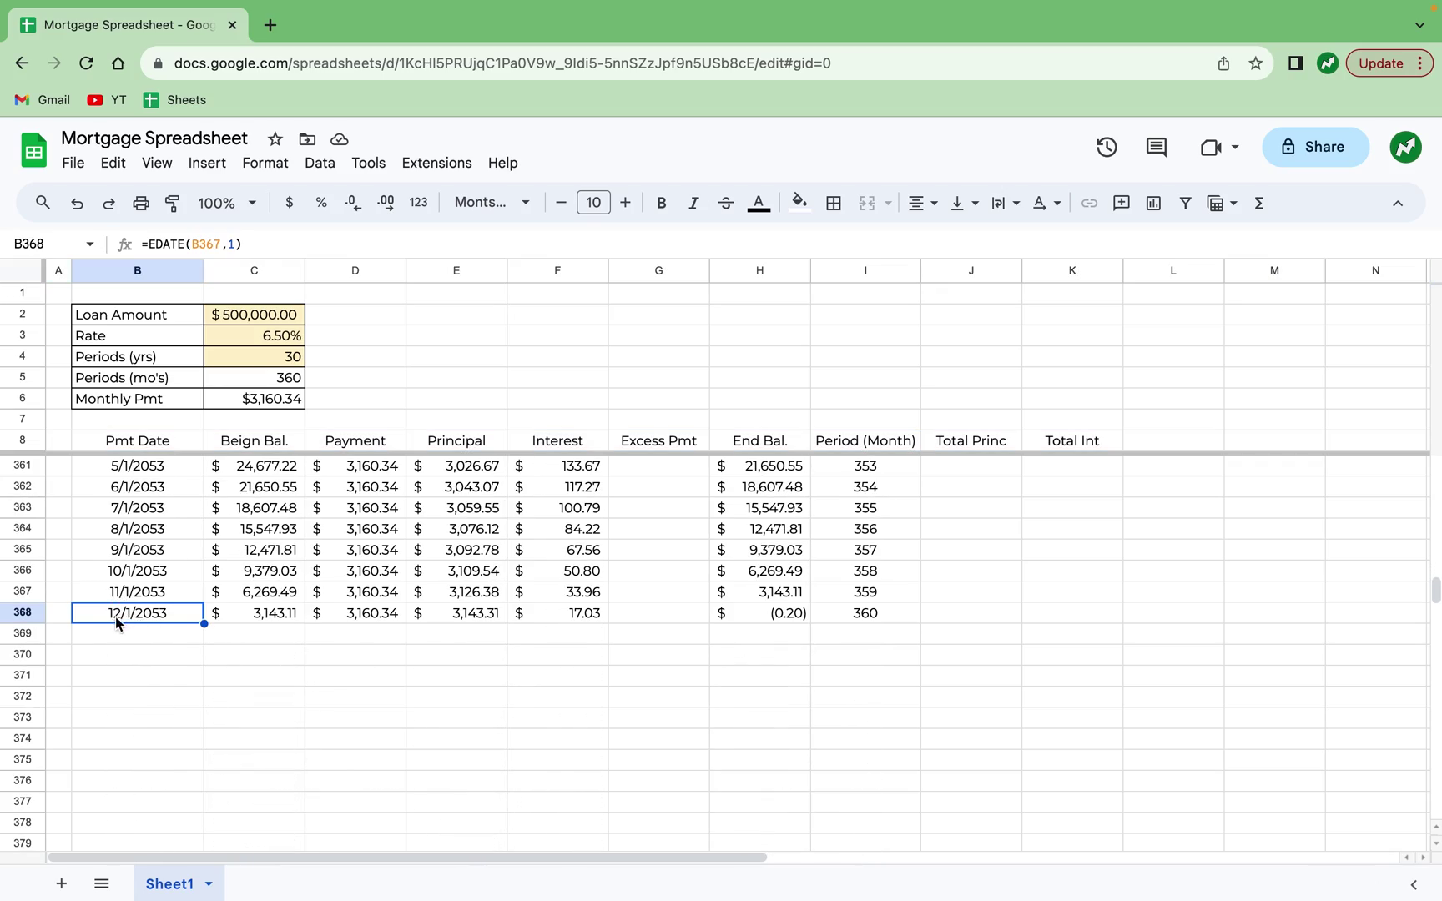
Put borders on every cell of the schedule table B8:K368.
left_click_drag(115, 616, 1087, 449)
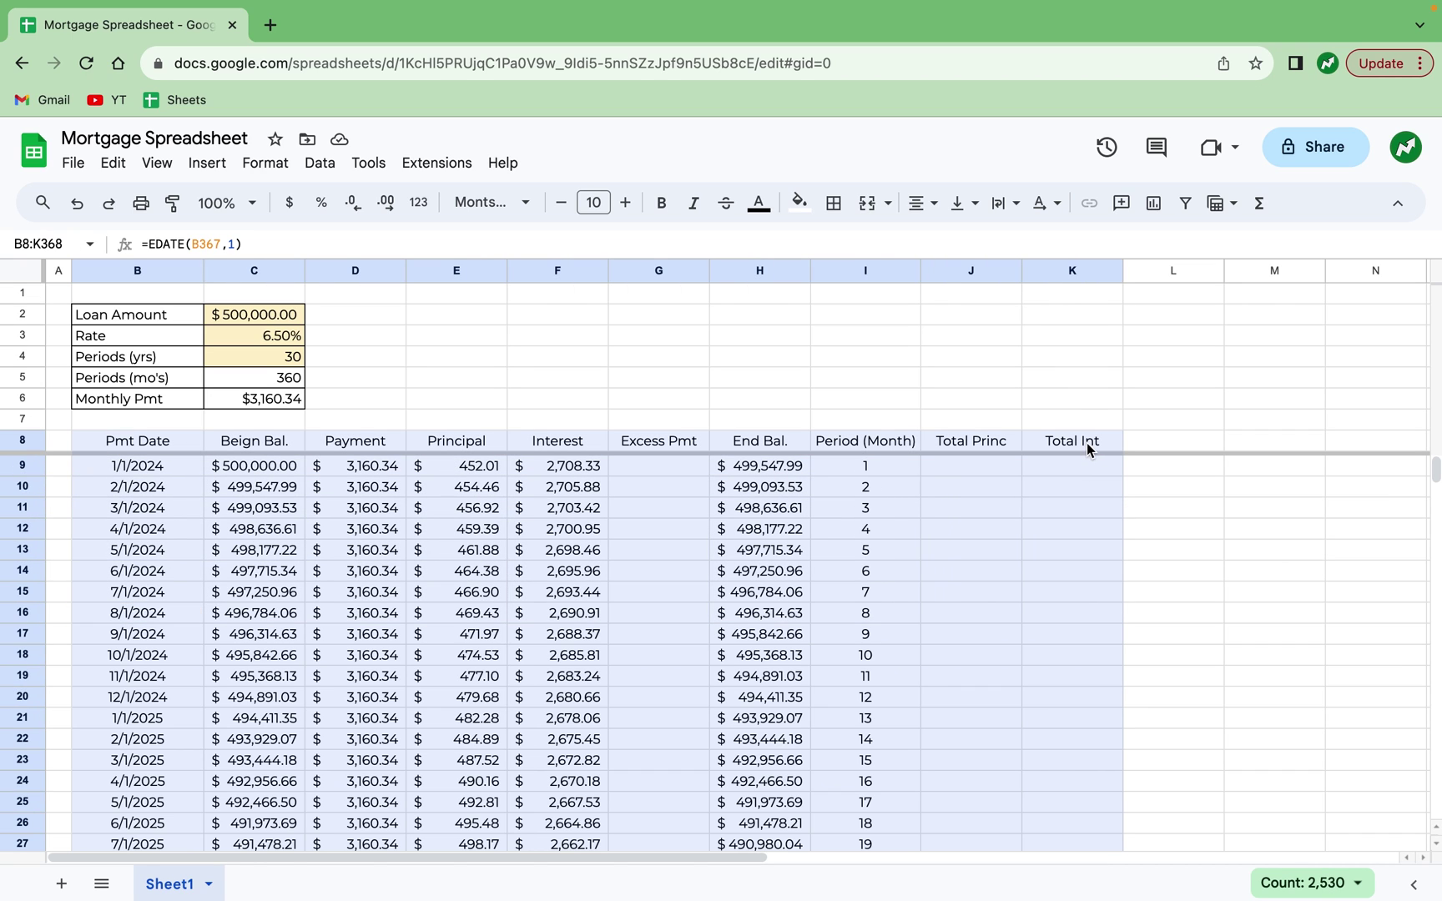
left_click(832, 203)
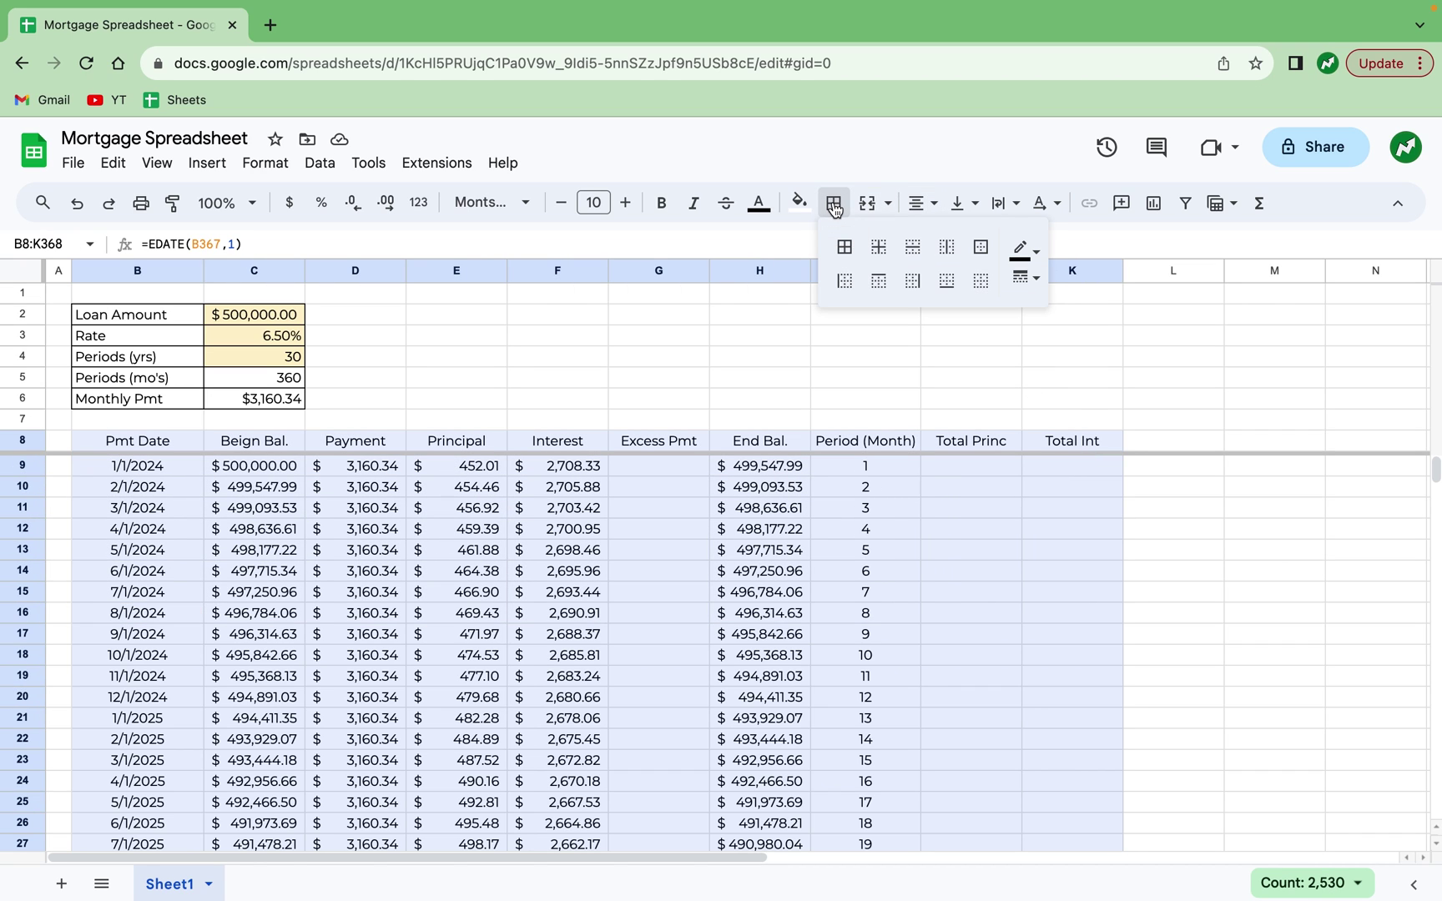
left_click(844, 247)
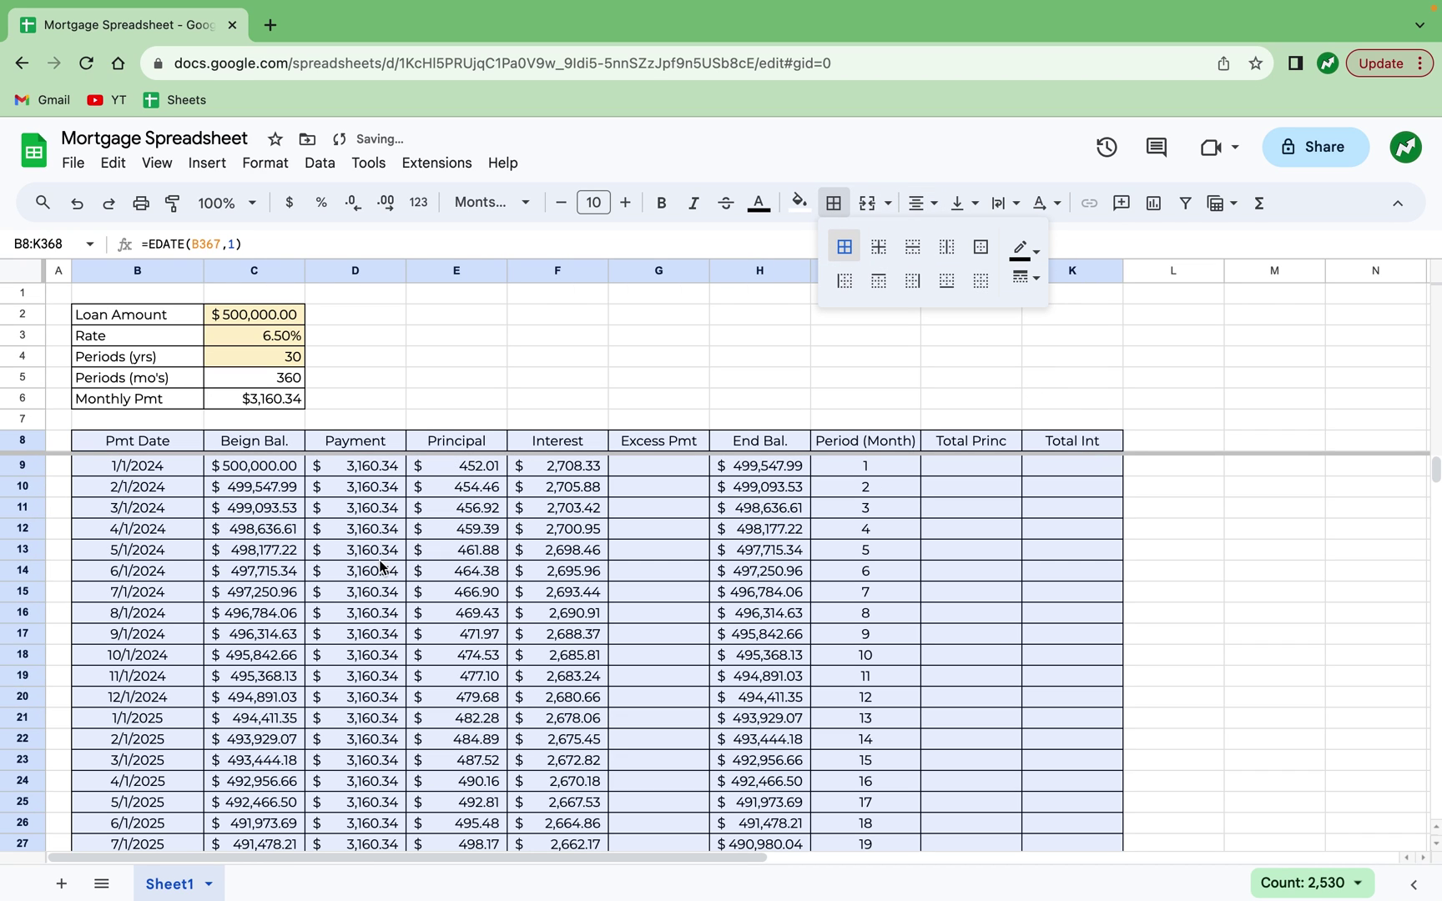
Make header row B8:K8 bold white text on a dark blue fill.
left_click_drag(116, 443, 1046, 439)
key("ctrl+b")
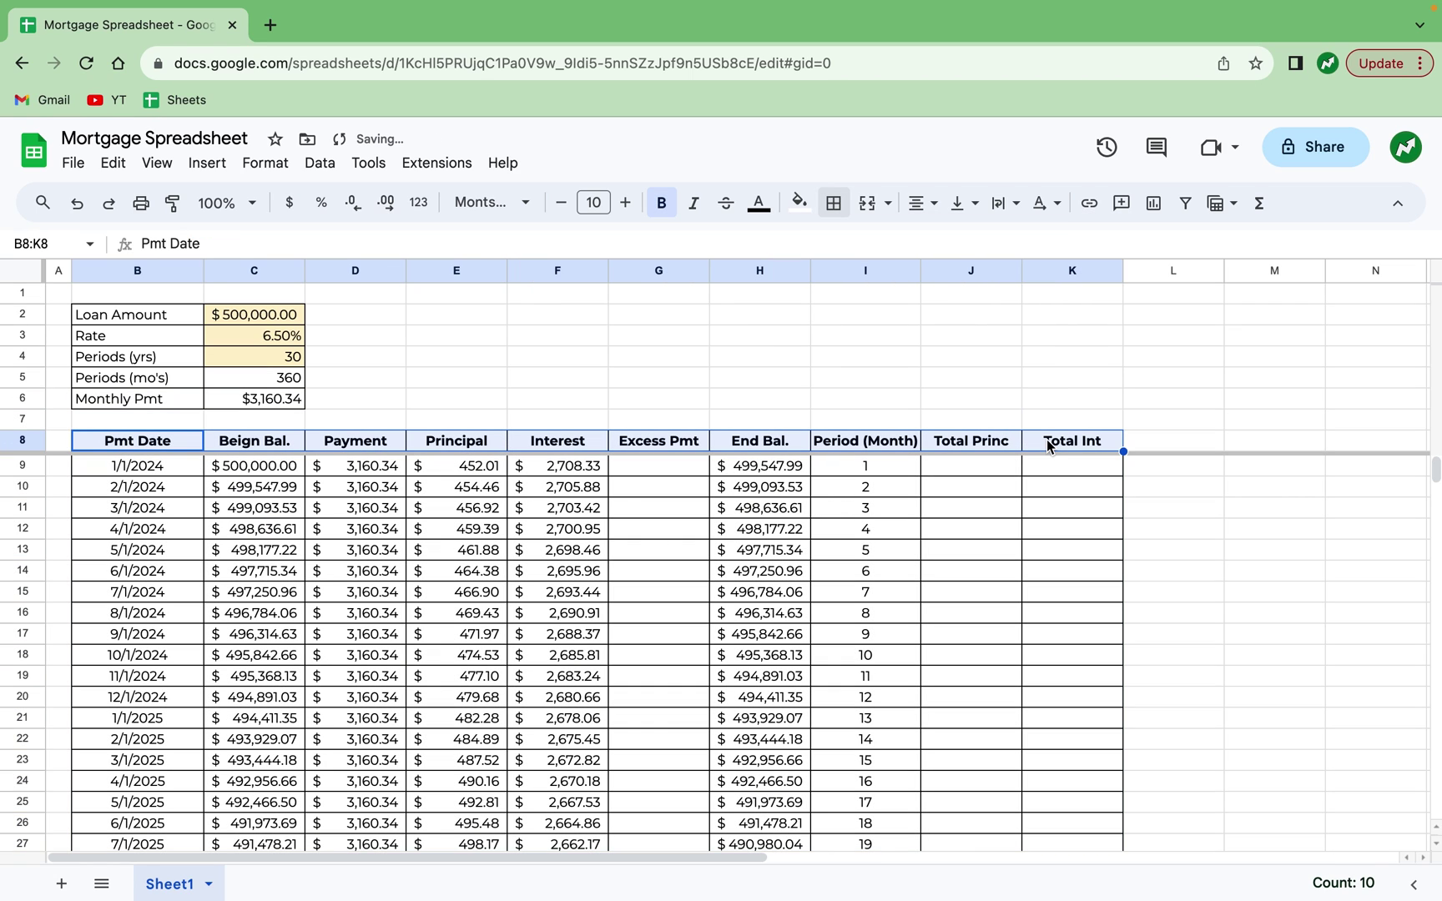
left_click(799, 202)
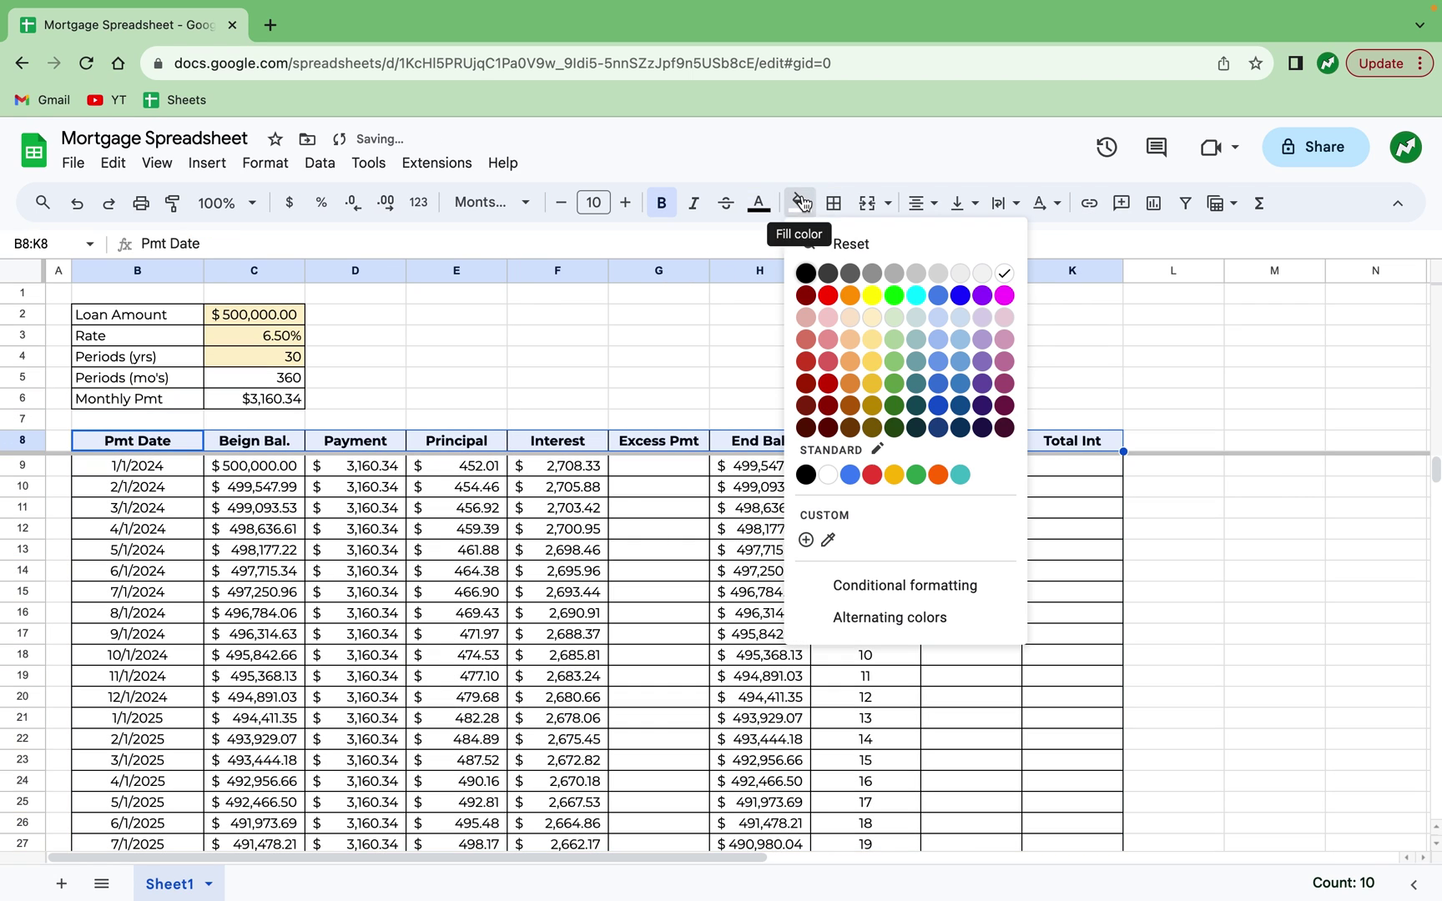
left_click(938, 406)
left_click(758, 202)
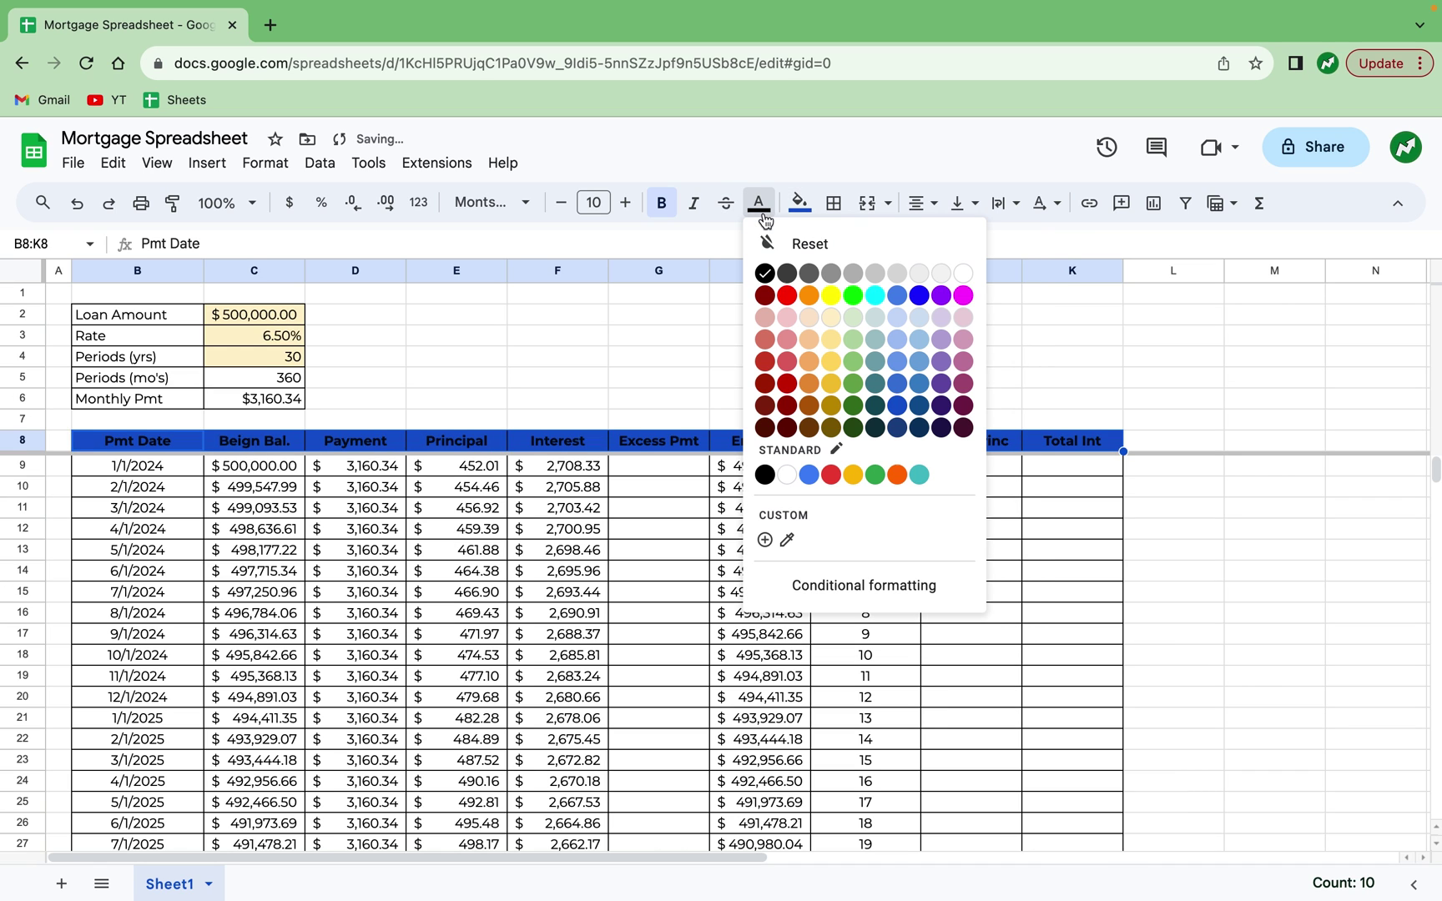
left_click(966, 280)
Apply alternating white and light gray row colours to B9:K368 without a header style.
scroll(978, 614, "down", 20)
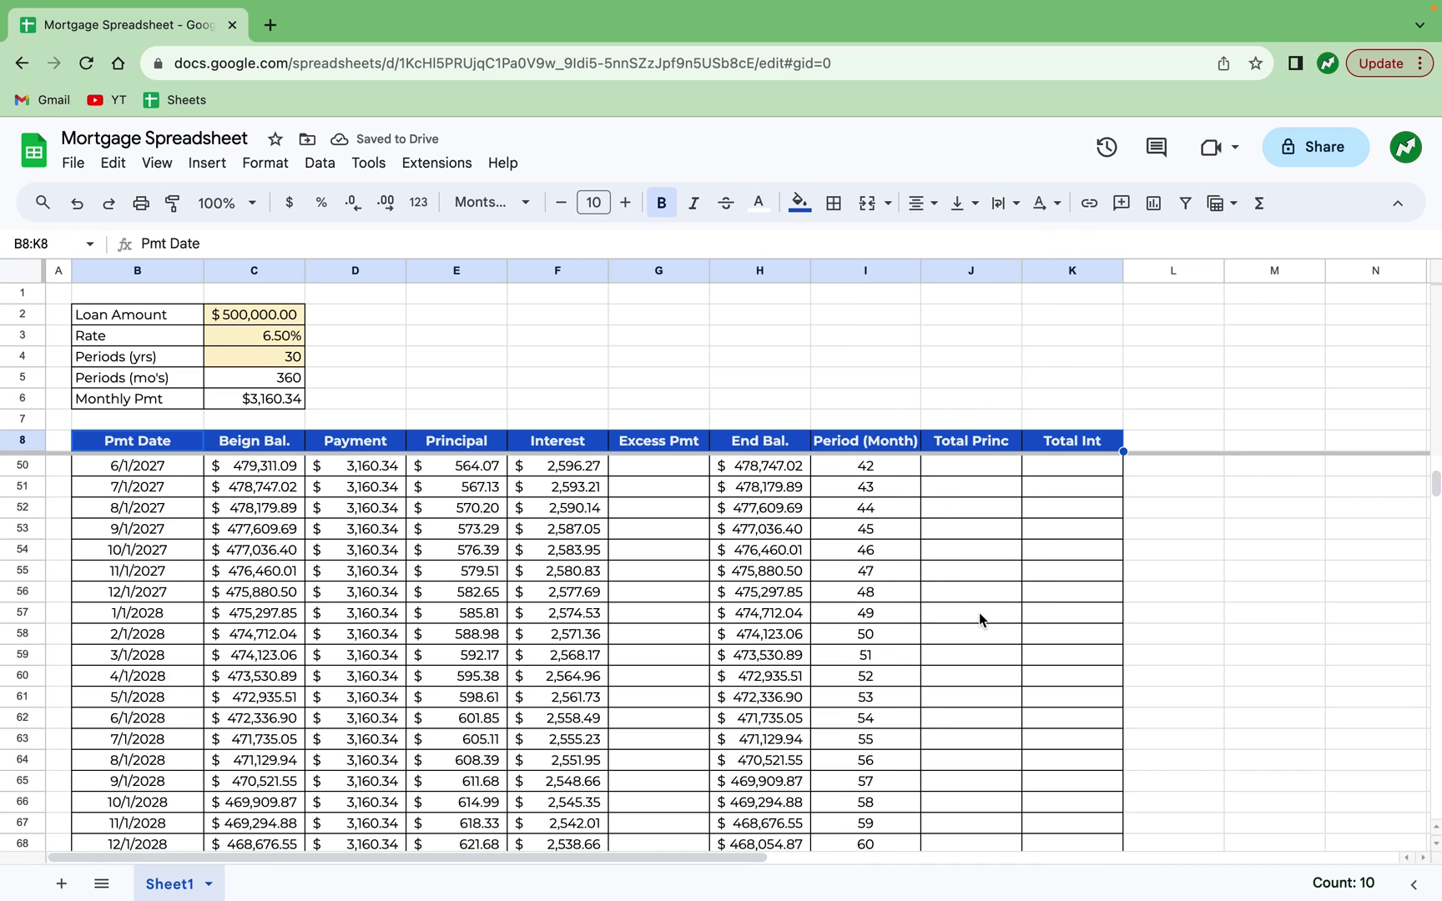
scroll(978, 612, "up", 15)
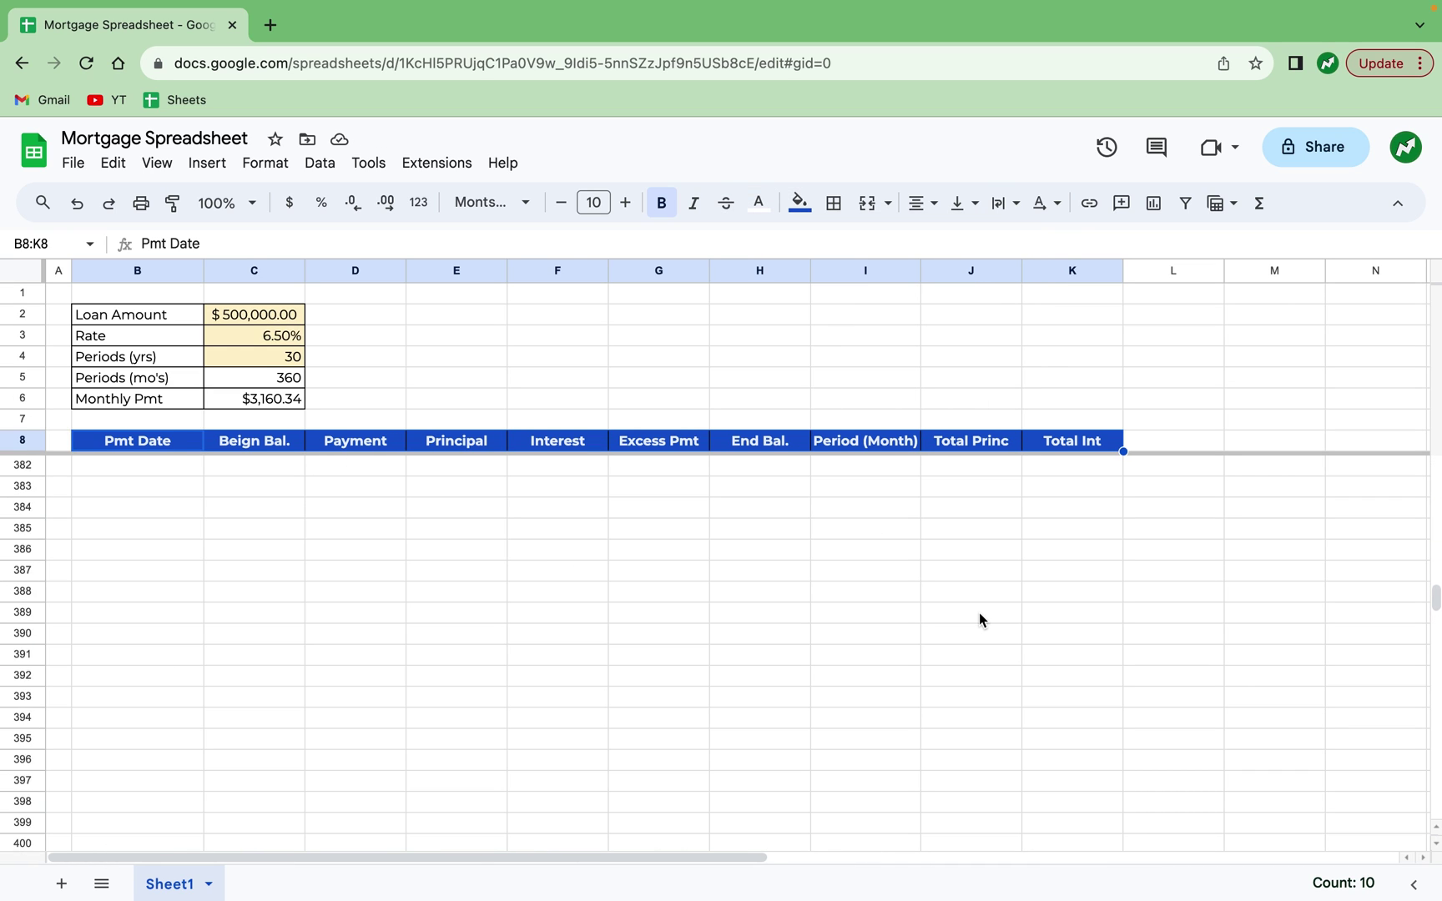
left_click_drag(1074, 638, 142, 474)
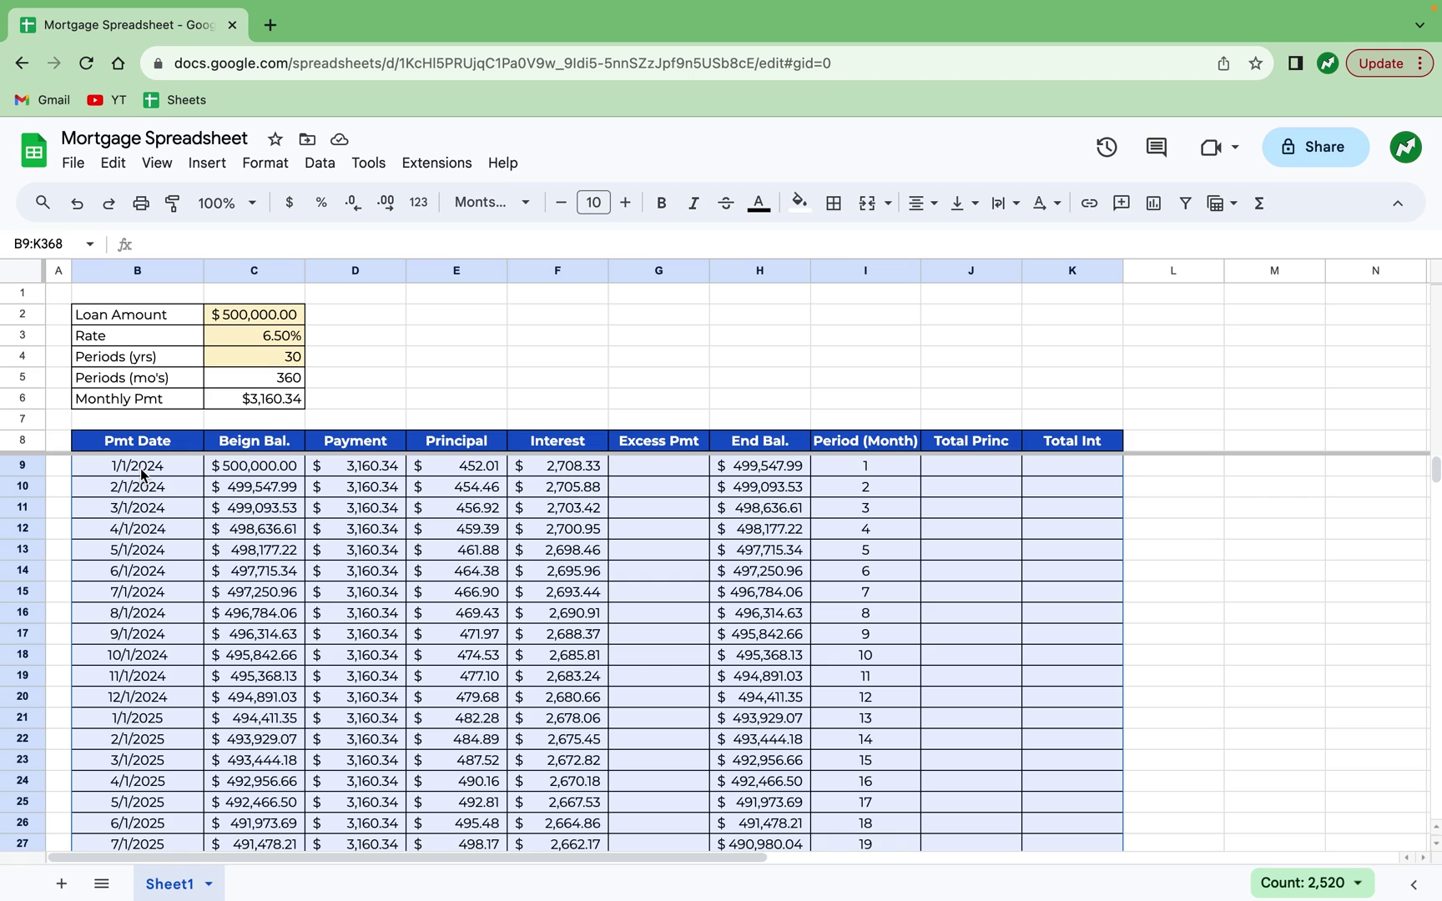
left_click(262, 164)
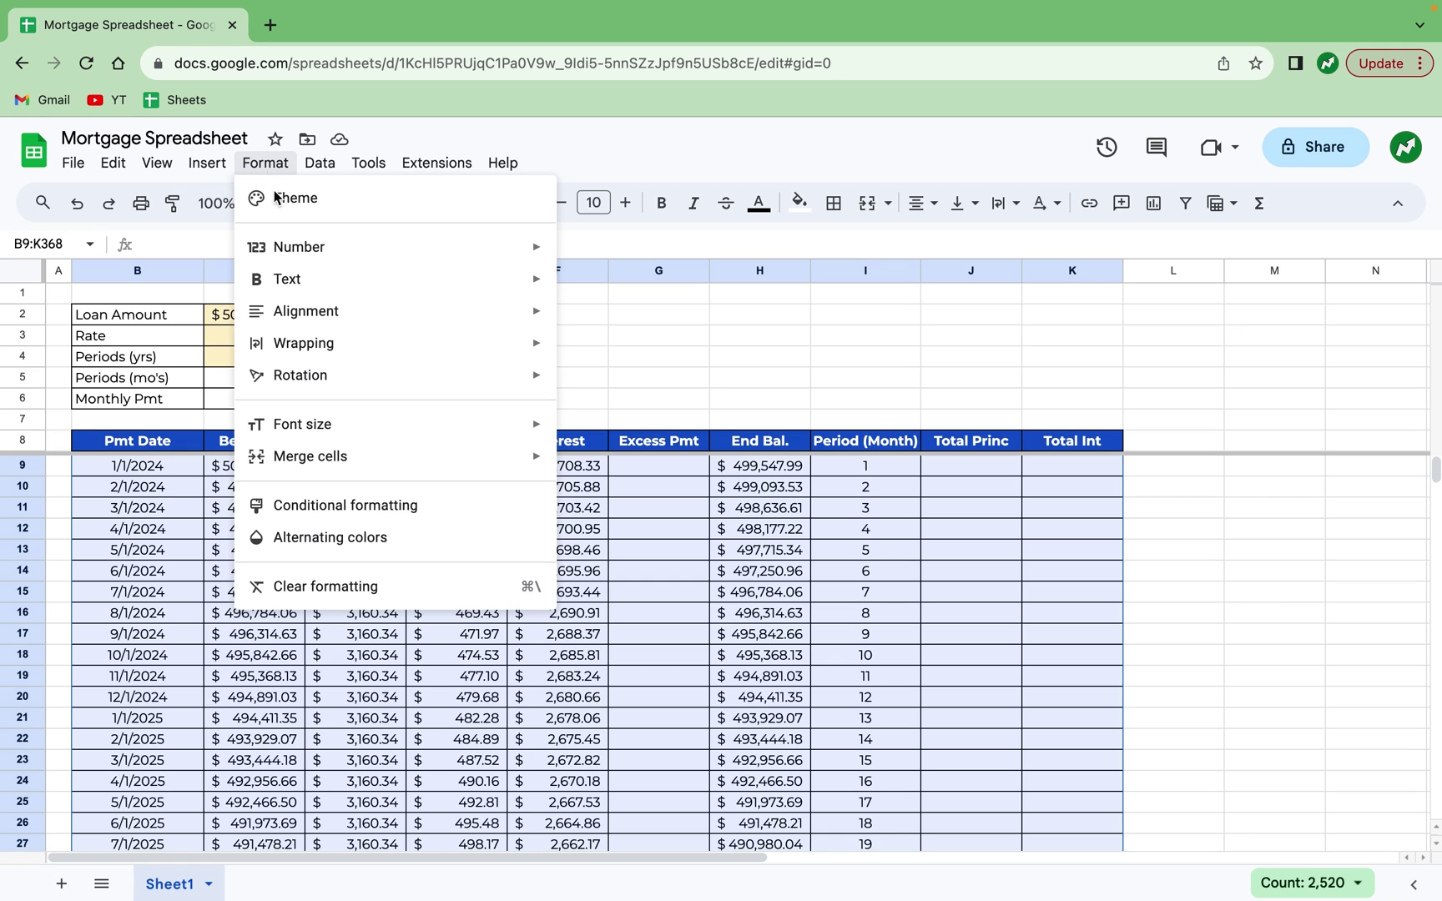
left_click(351, 539)
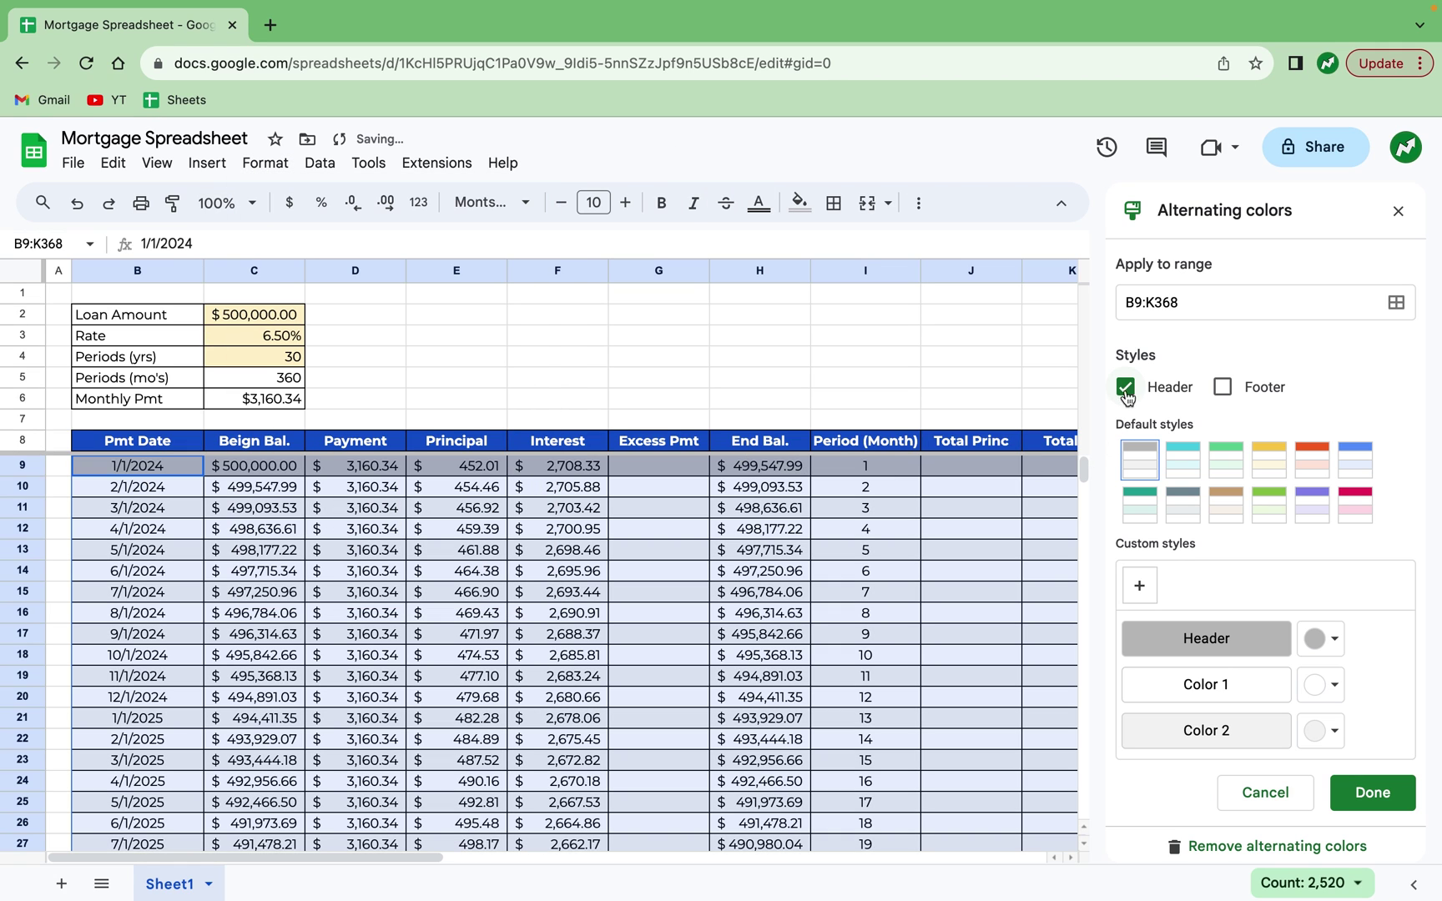
left_click(1126, 388)
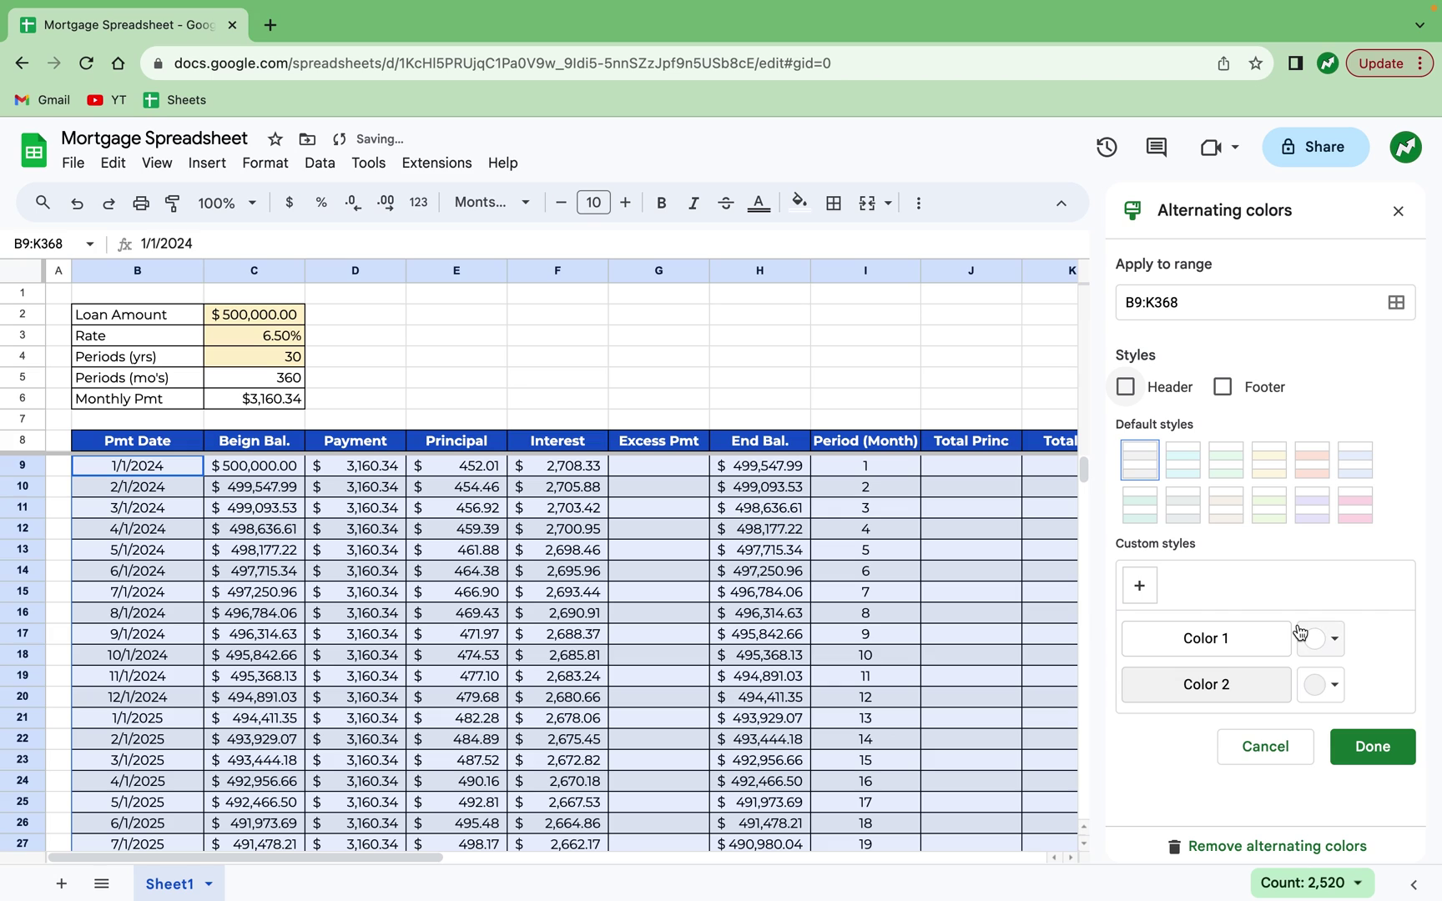
left_click(1384, 739)
left_click(1050, 640)
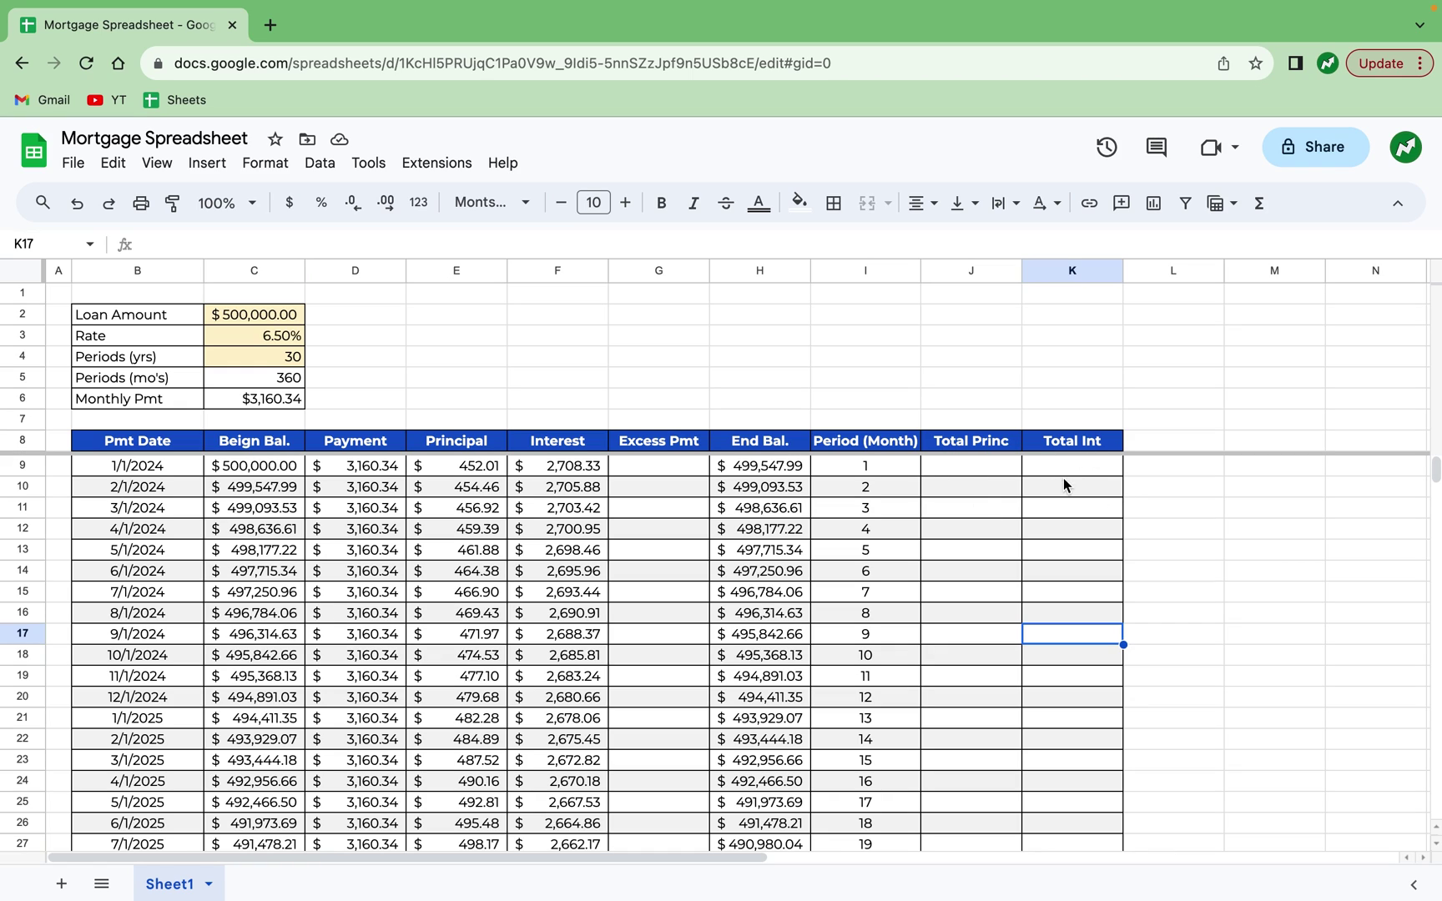
Start Total Princ with =E9 in J9 and =J9+E10 in J10.
left_click(945, 464)
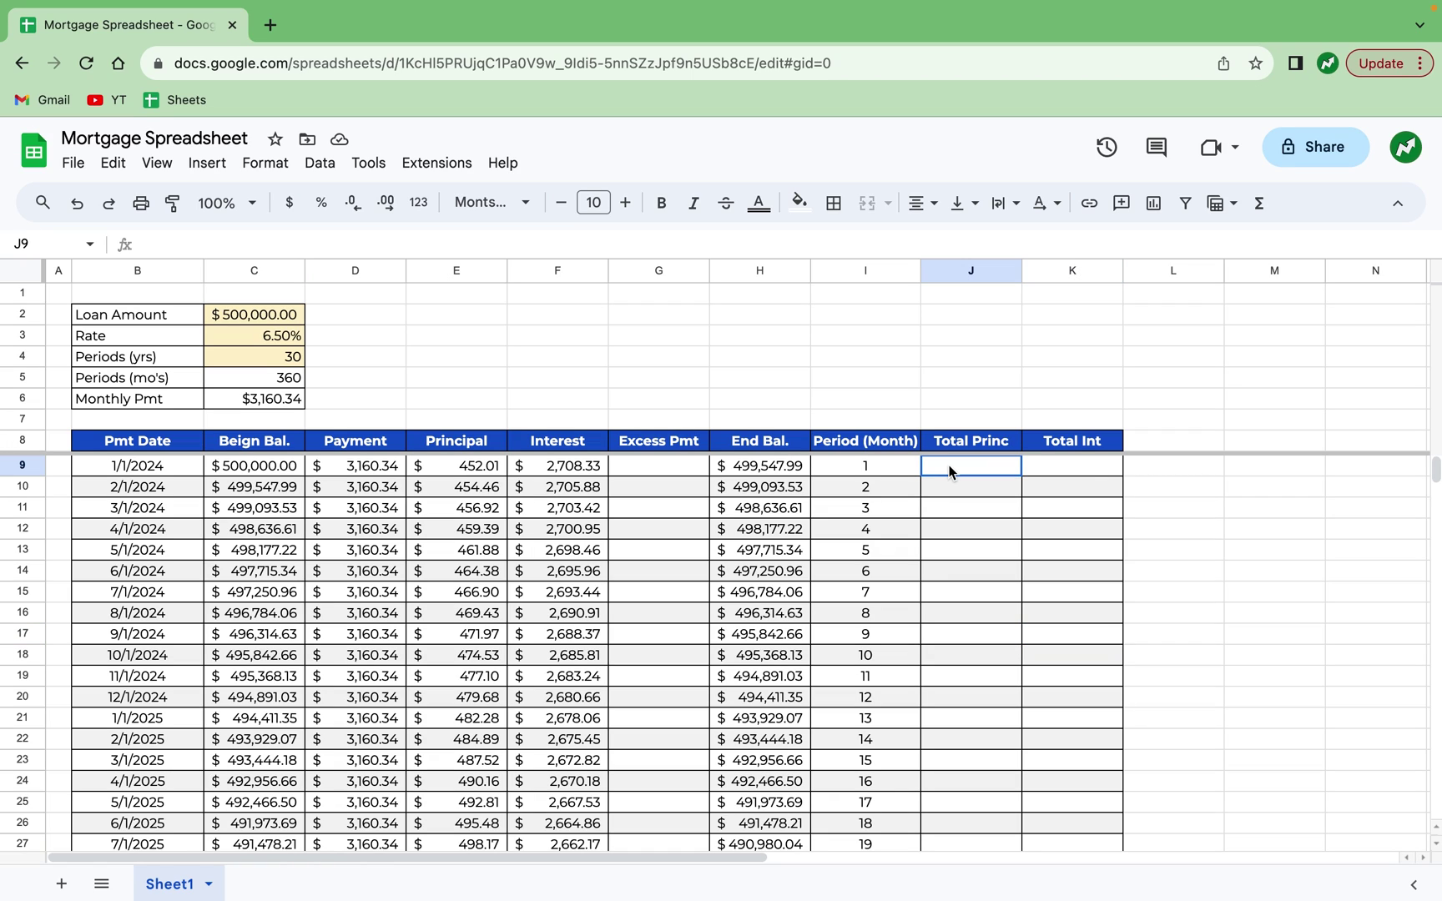
left_click(1084, 471)
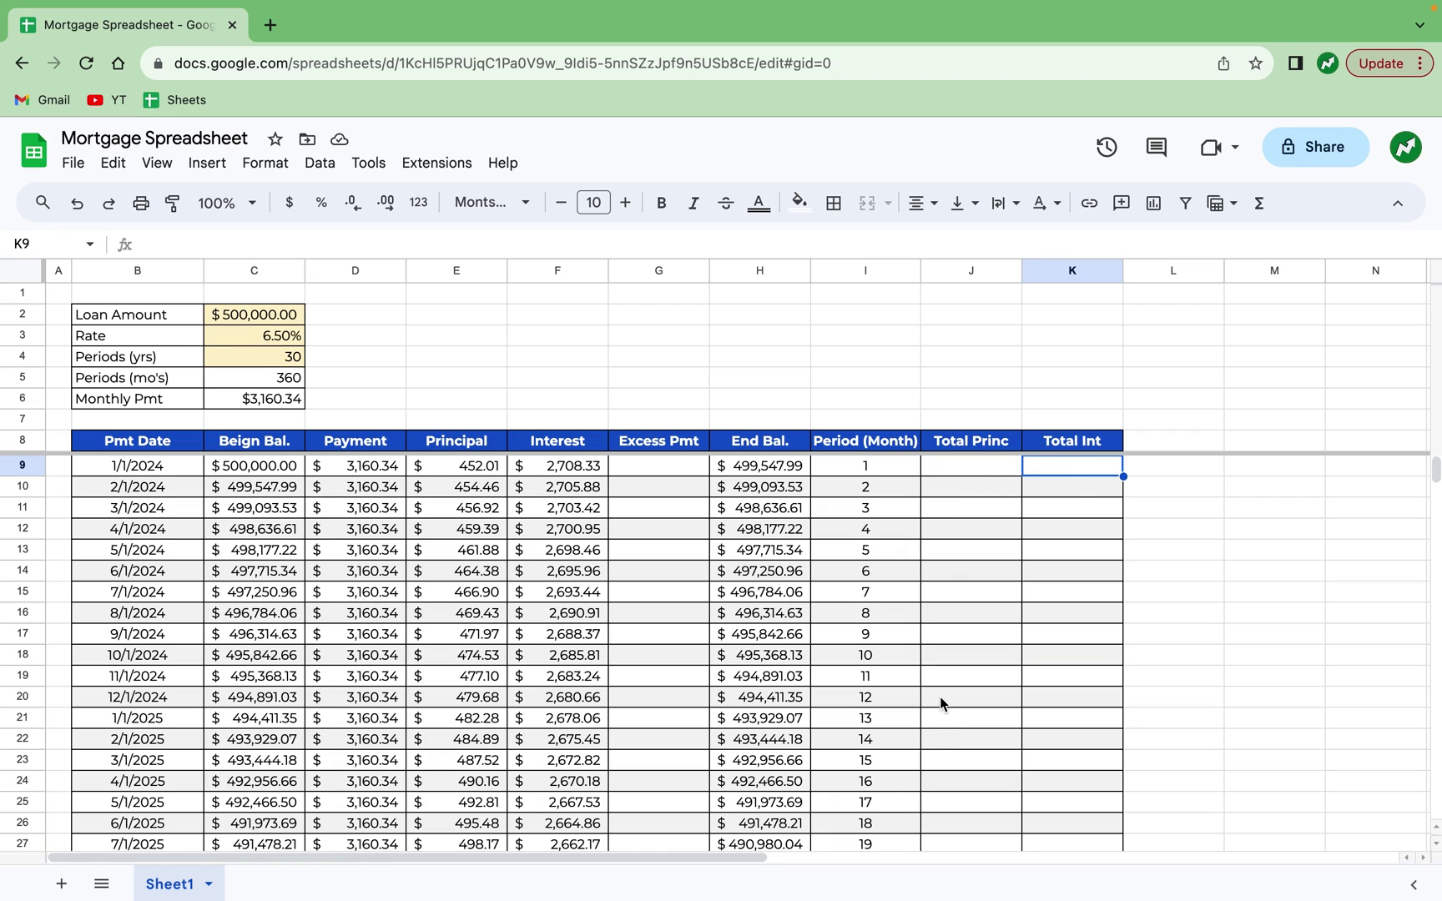
left_click_drag(939, 698, 1060, 697)
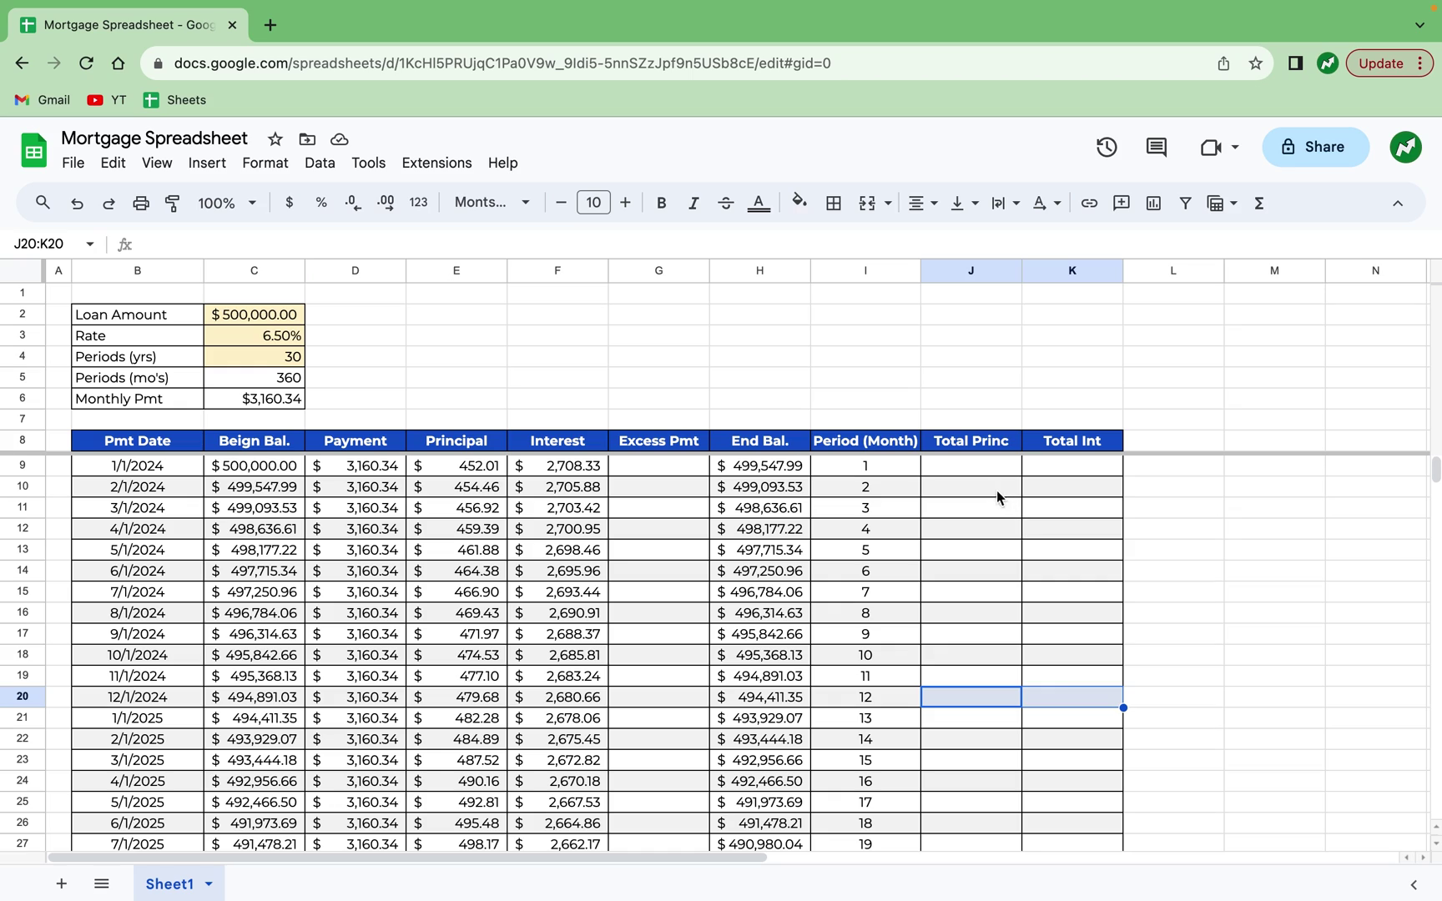
left_click(986, 467)
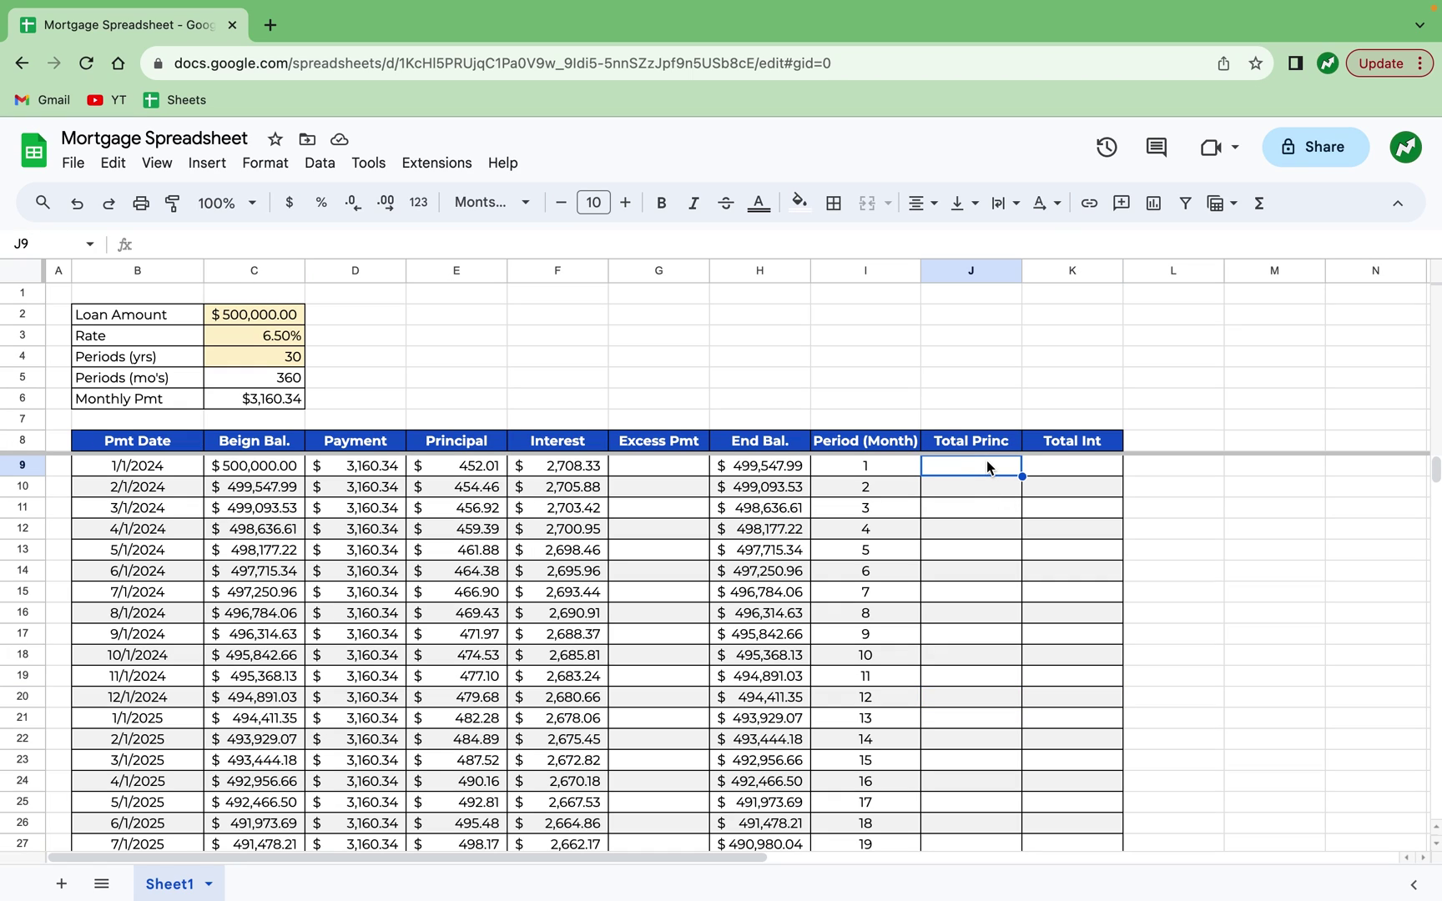
type("=")
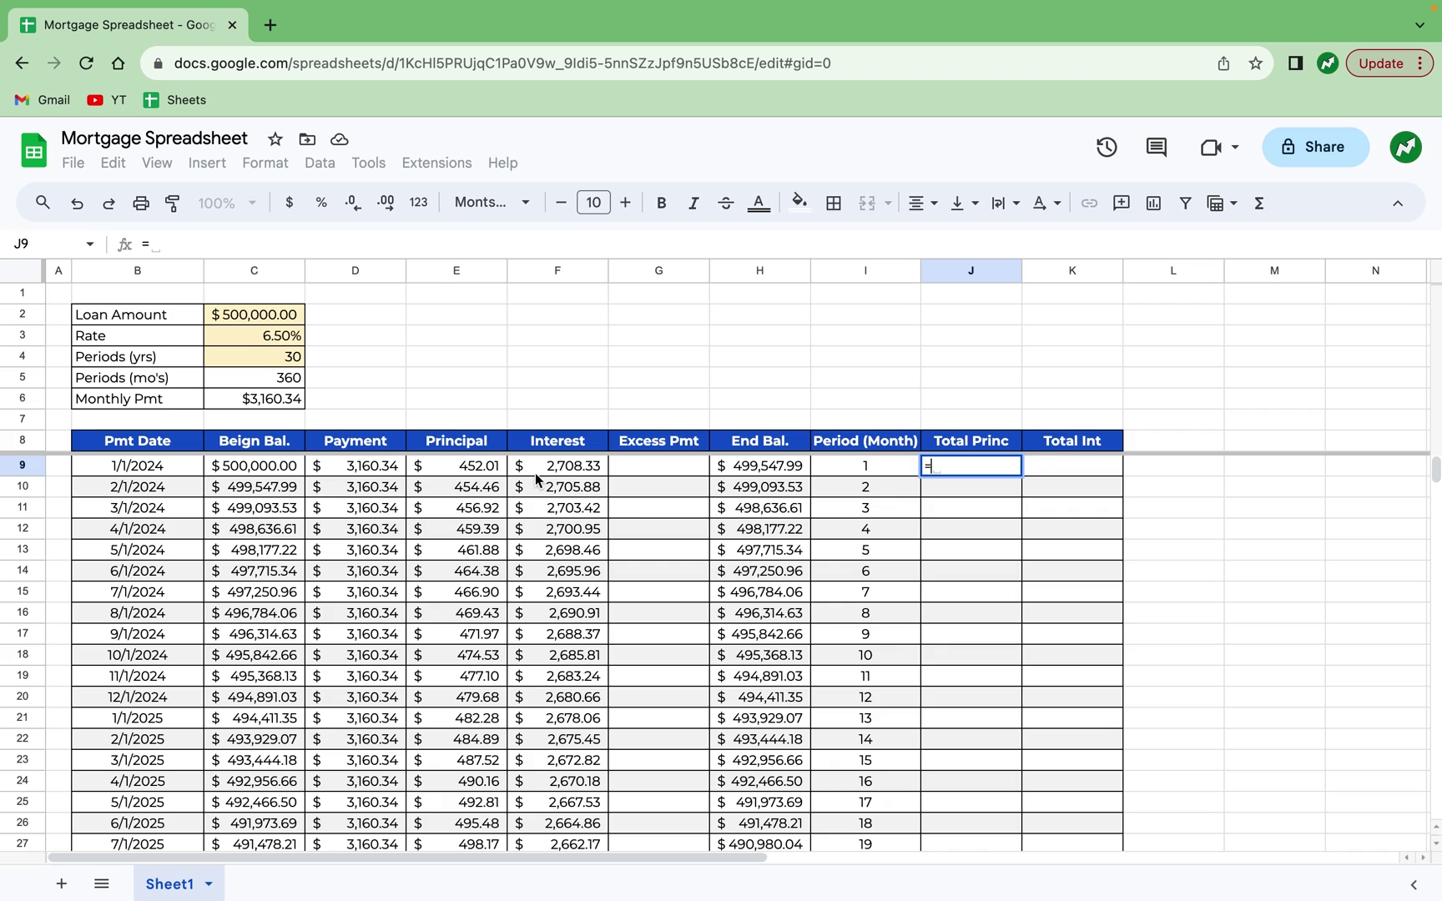
left_click(474, 468)
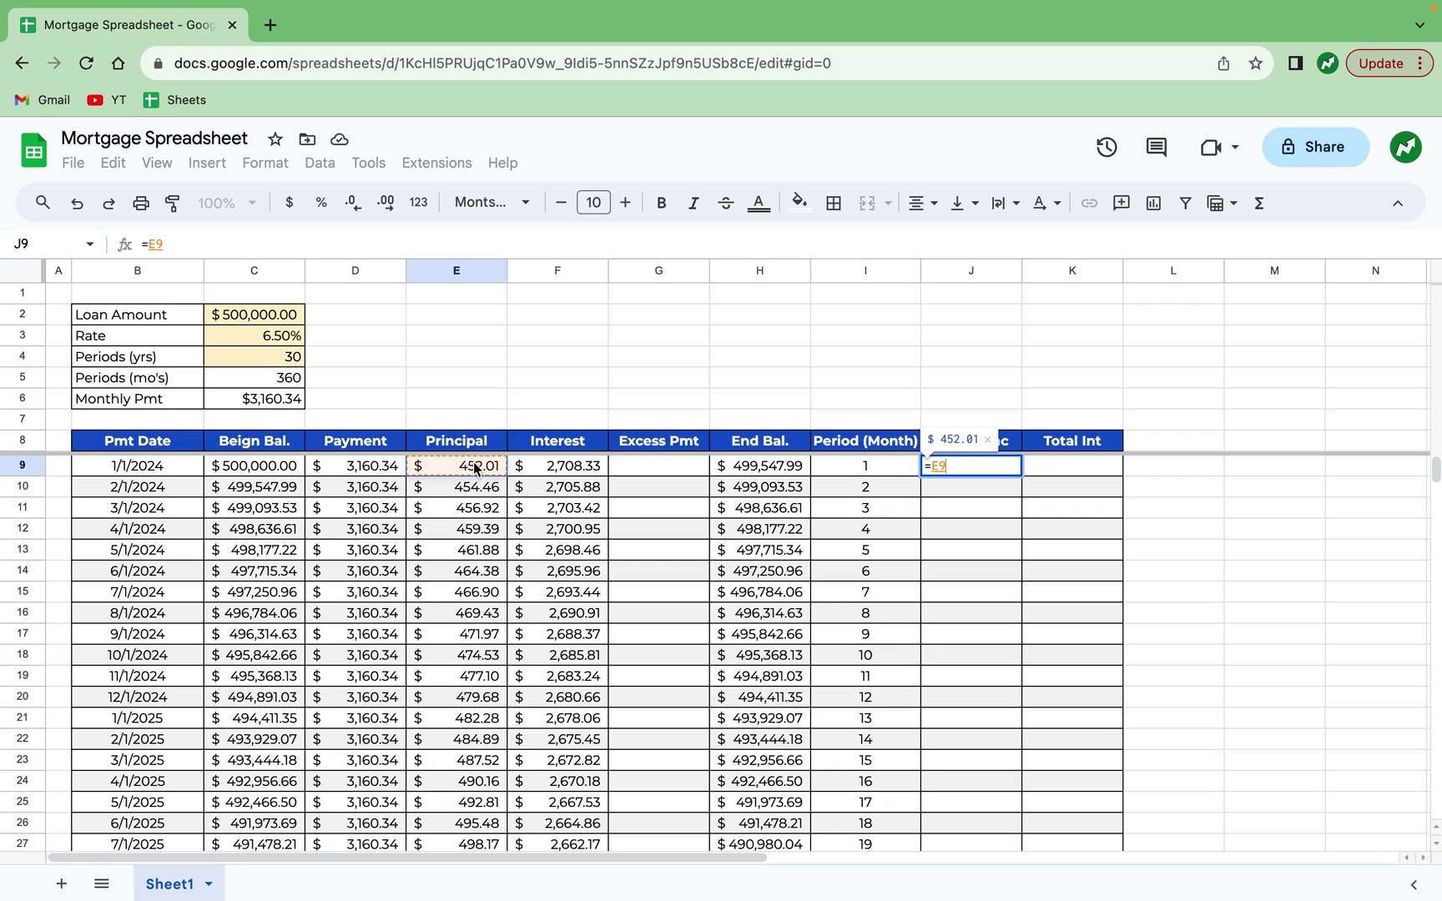
key("Return")
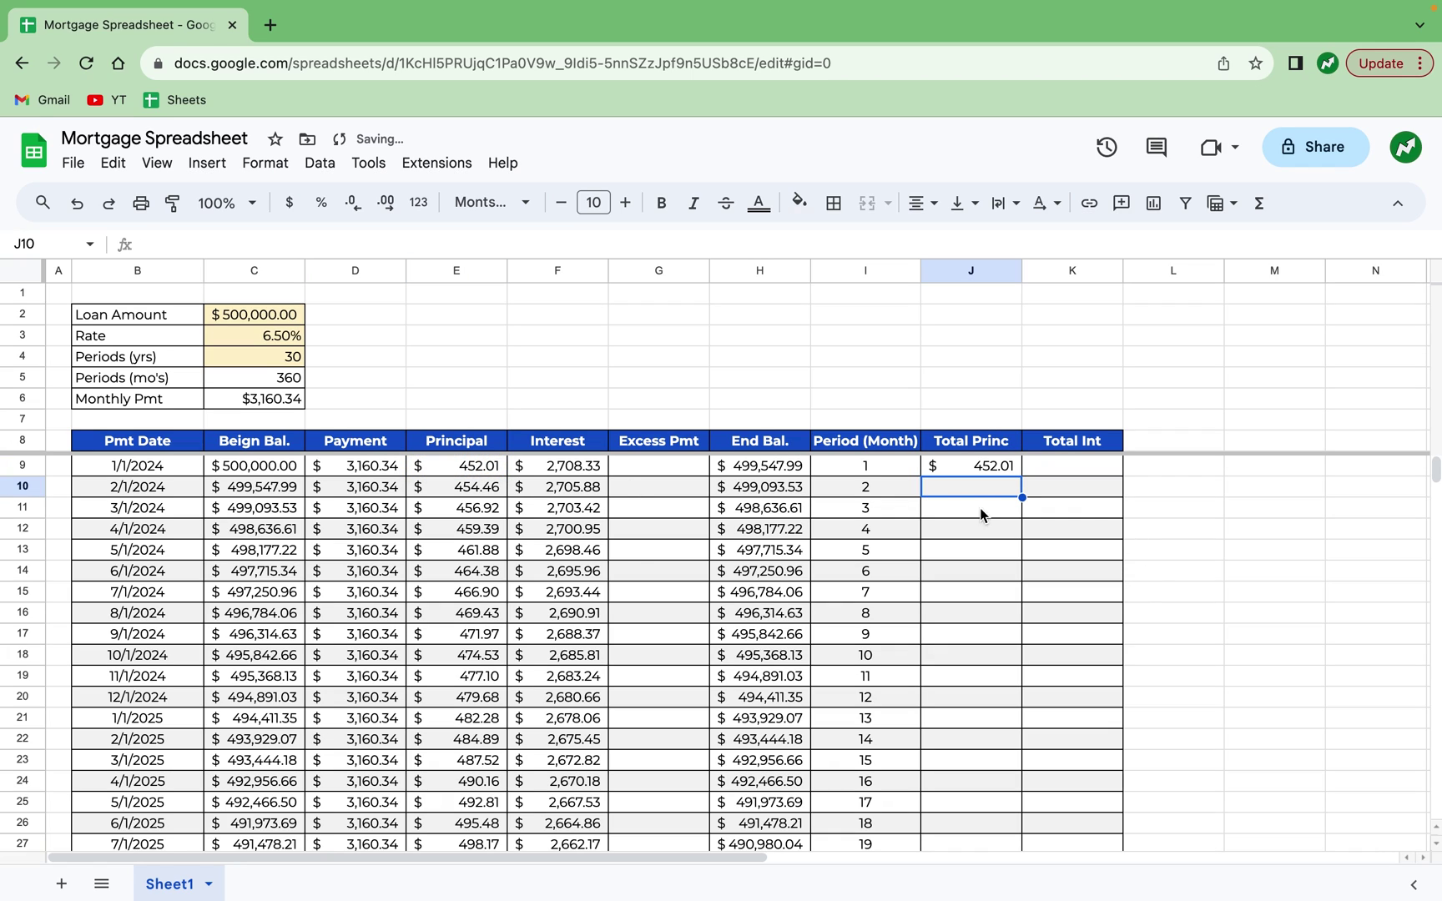
type("=")
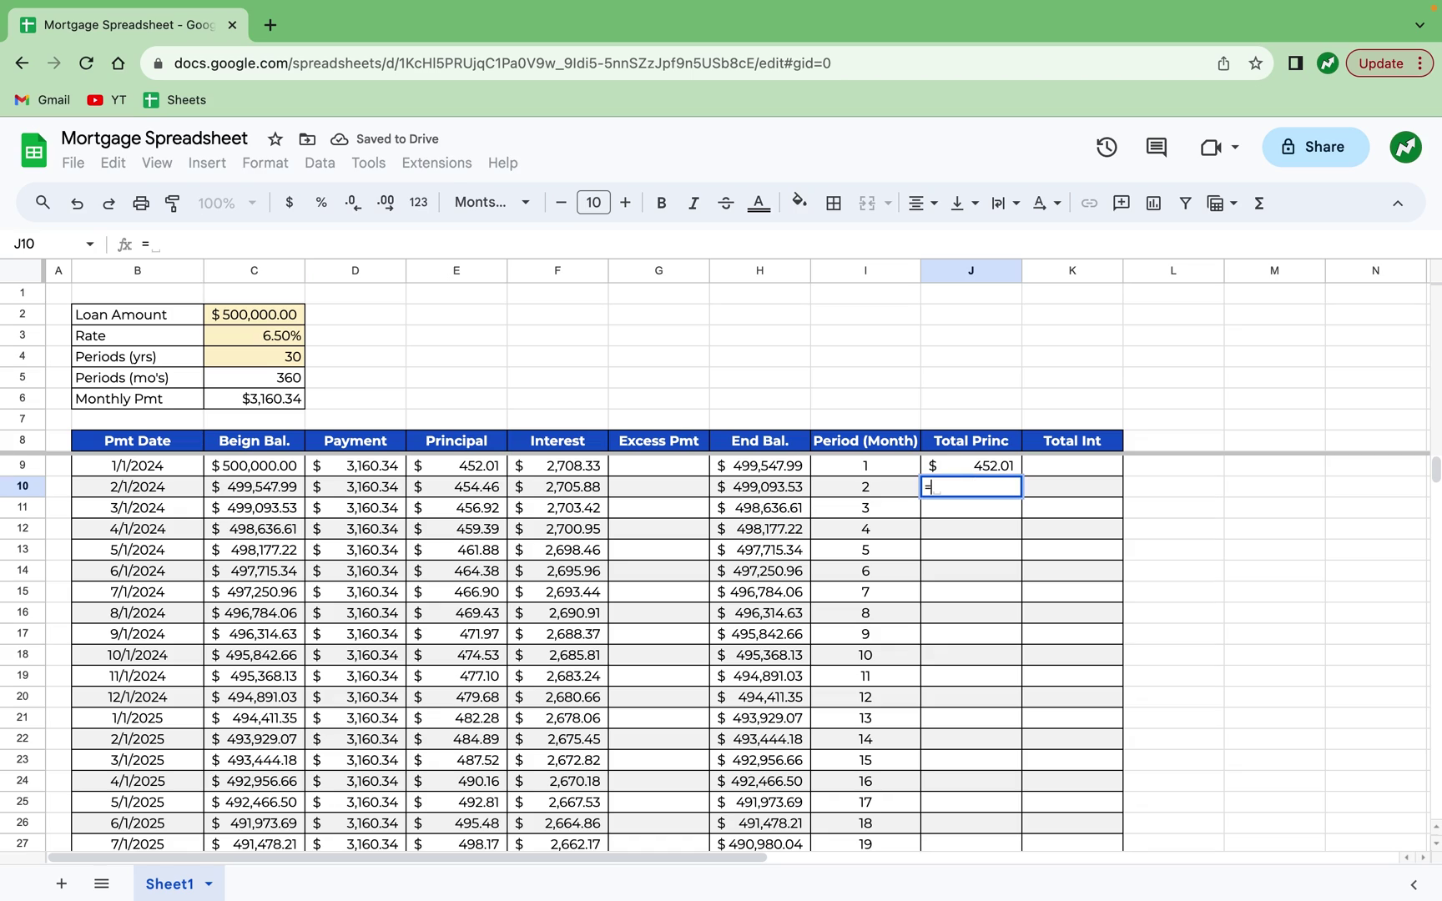
left_click(982, 458)
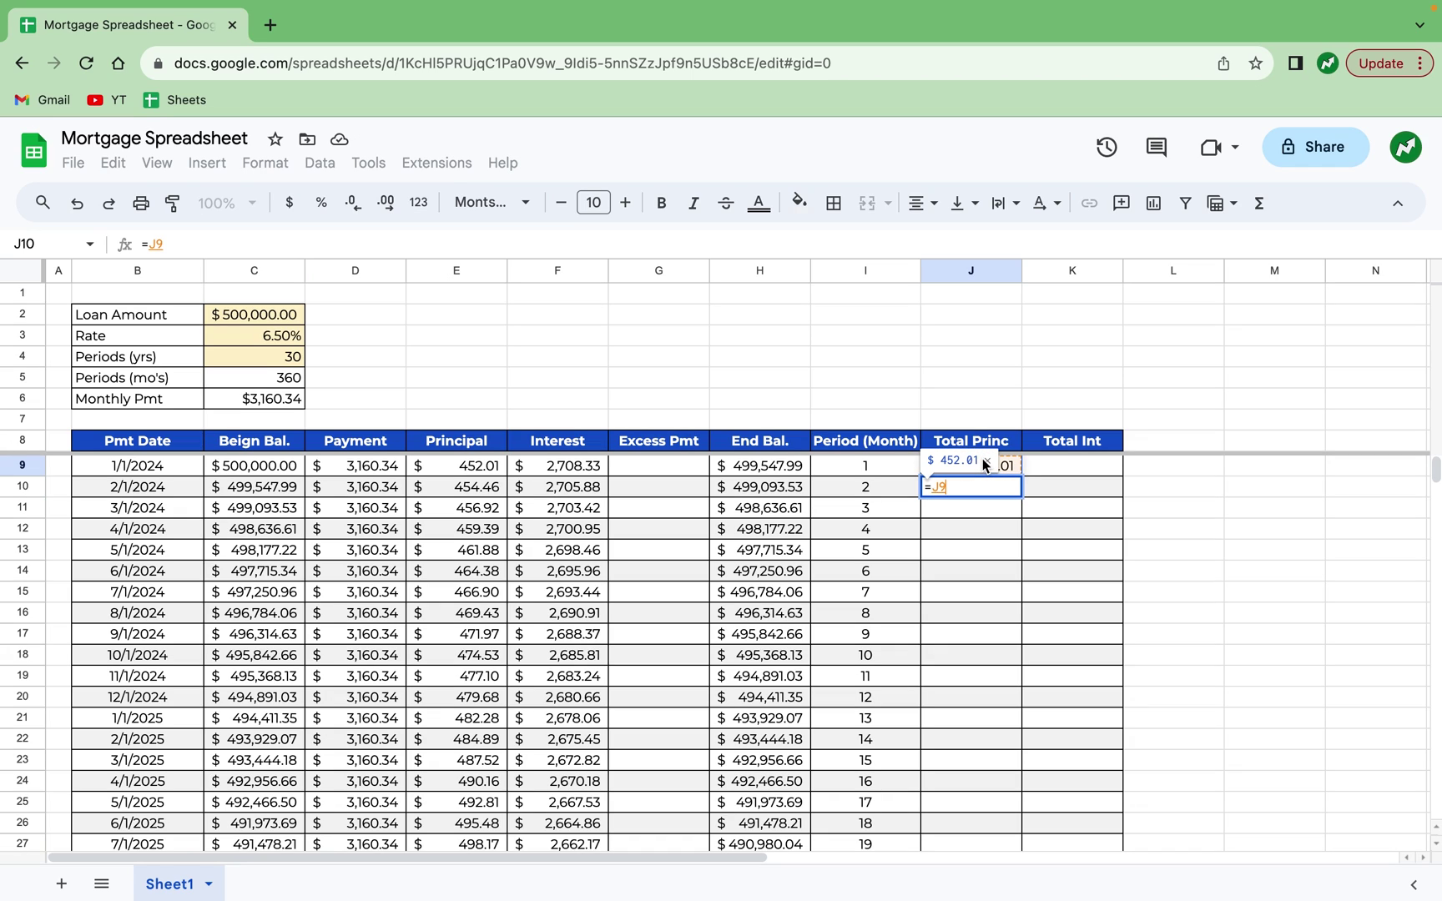
type("+")
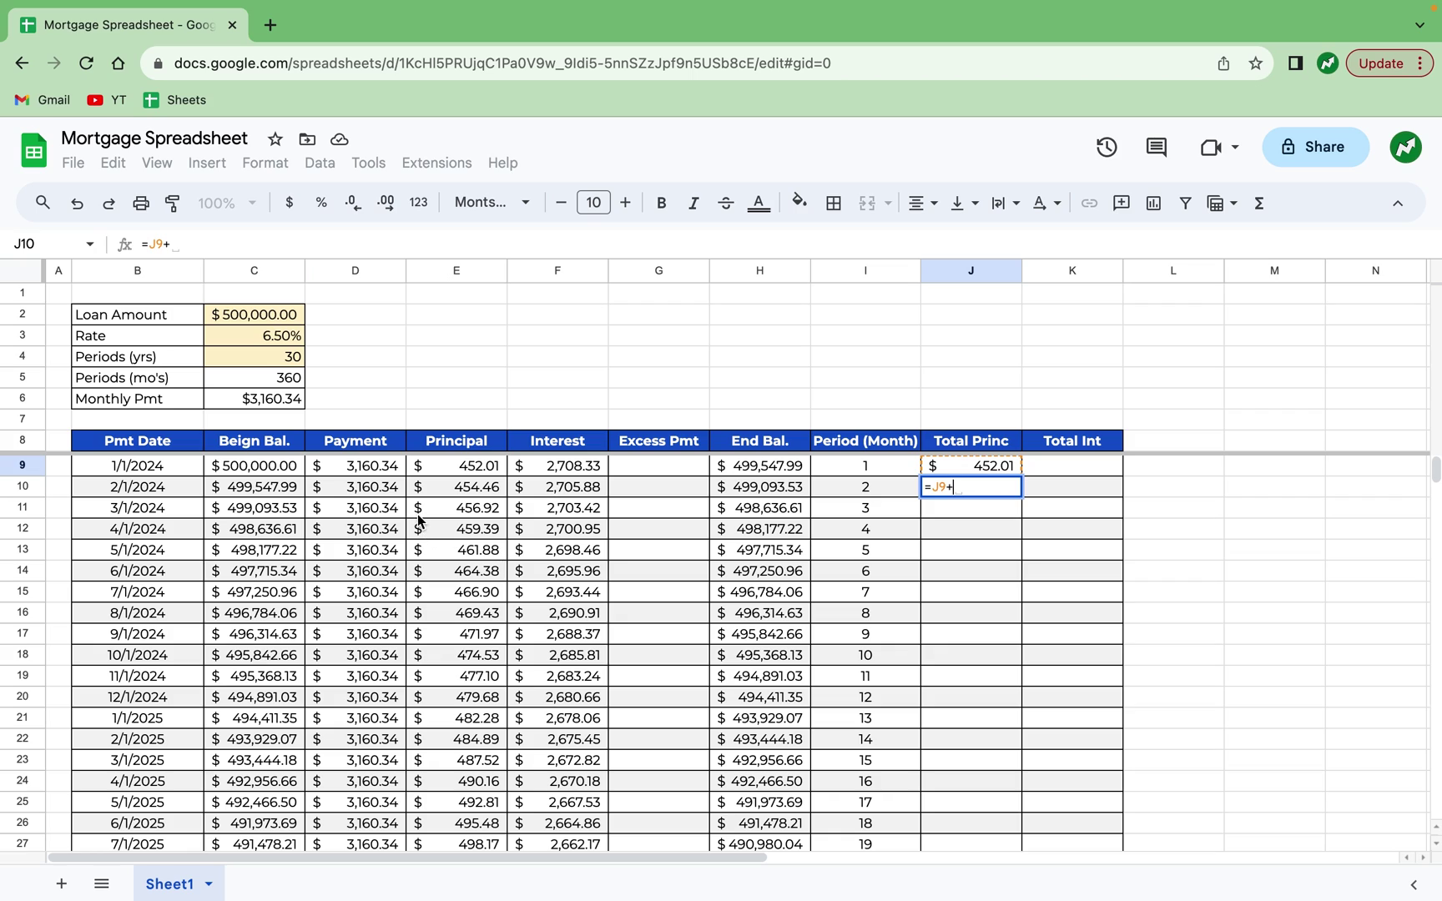
left_click(464, 493)
key("Return")
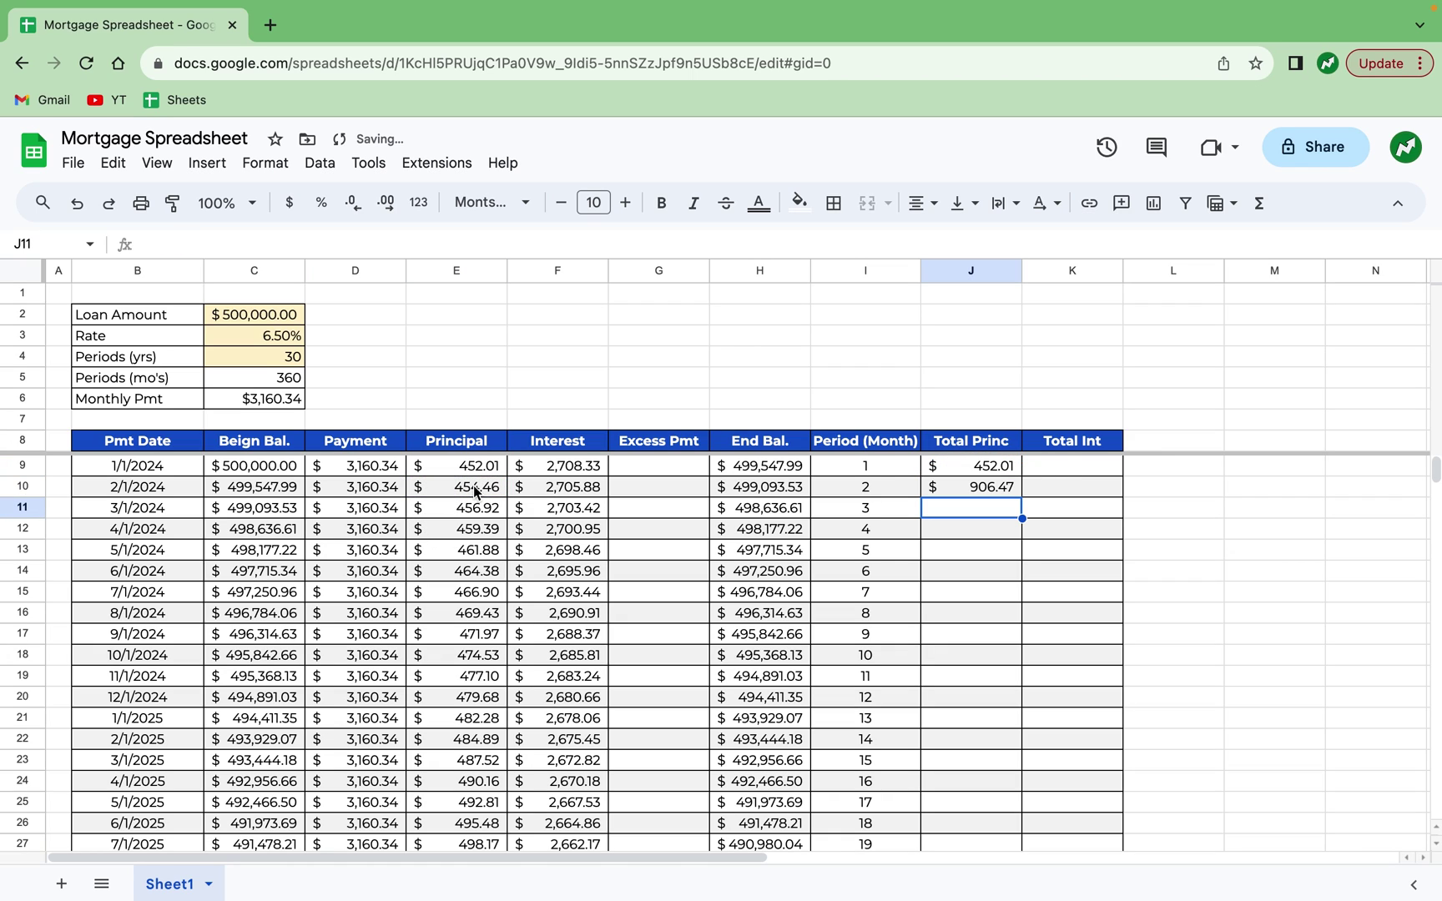
Start Total Int with =F9 in K9 and =K9+F10 in K10.
left_click(1065, 466)
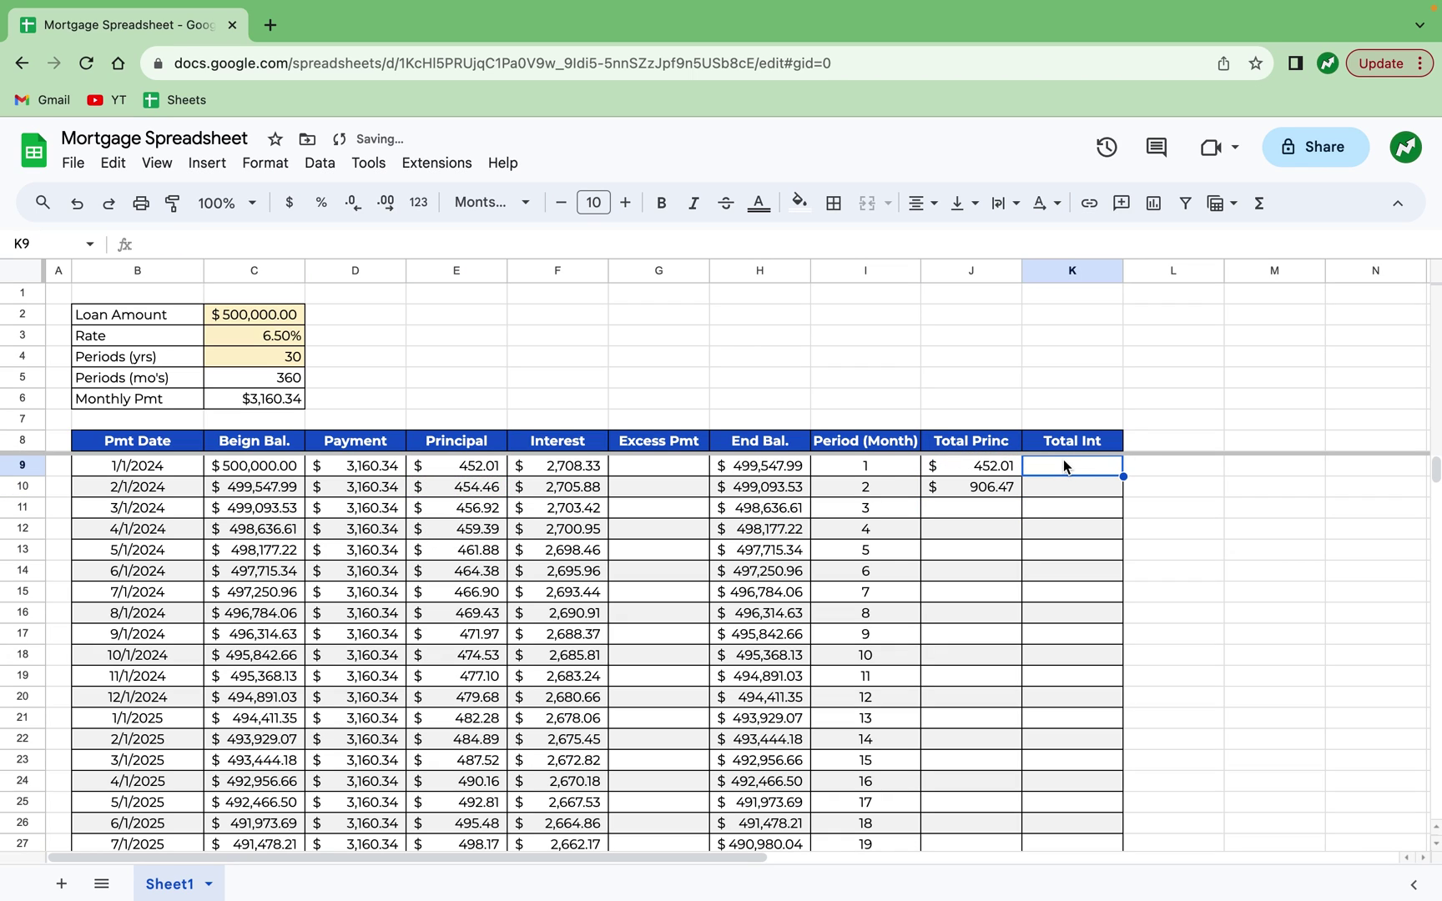
type("=")
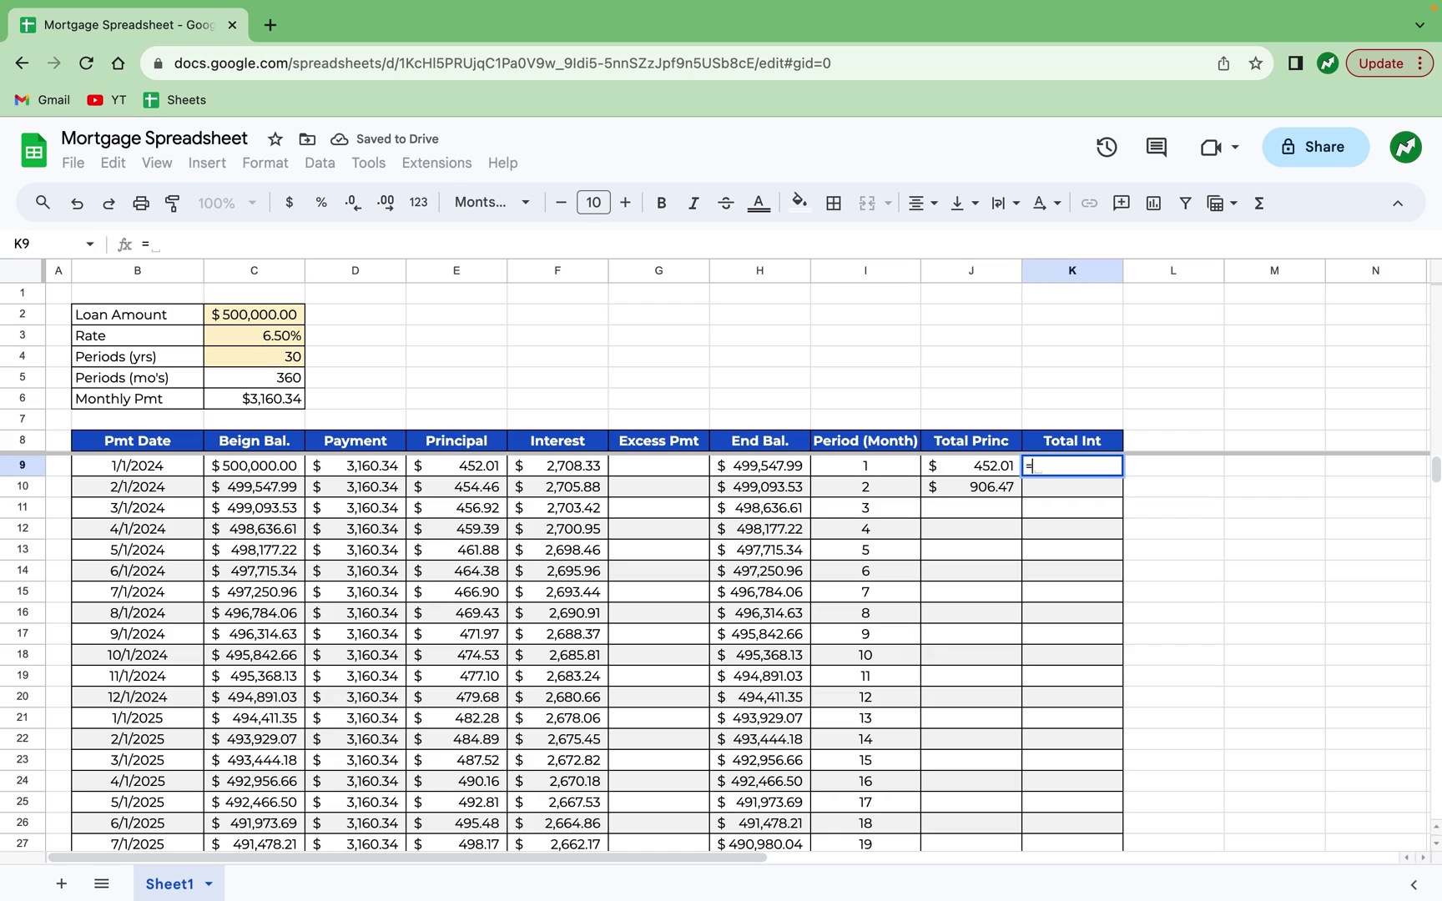
left_click(589, 473)
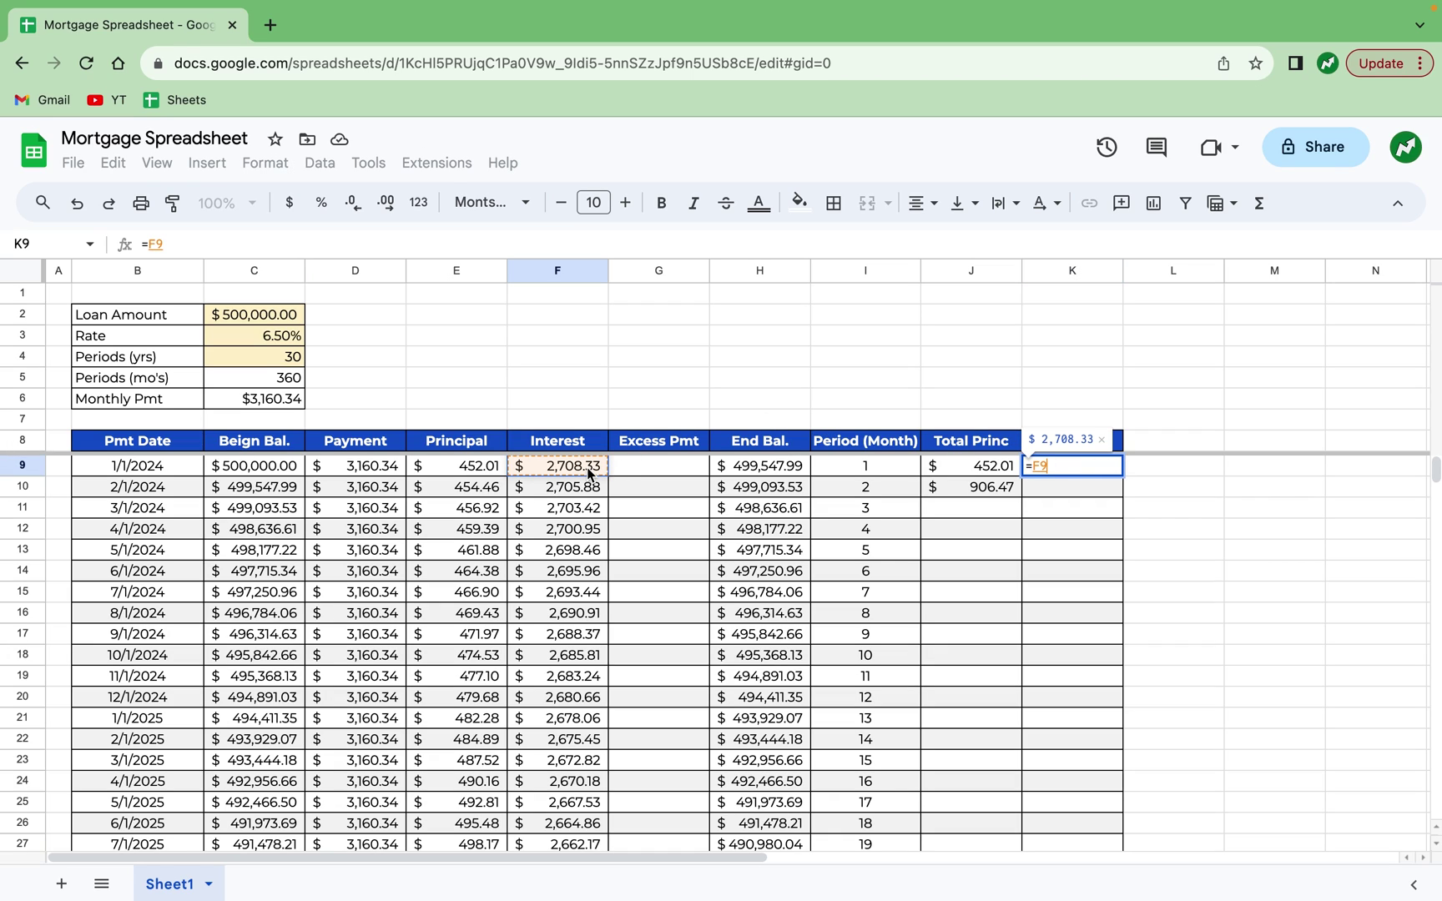
key("Return")
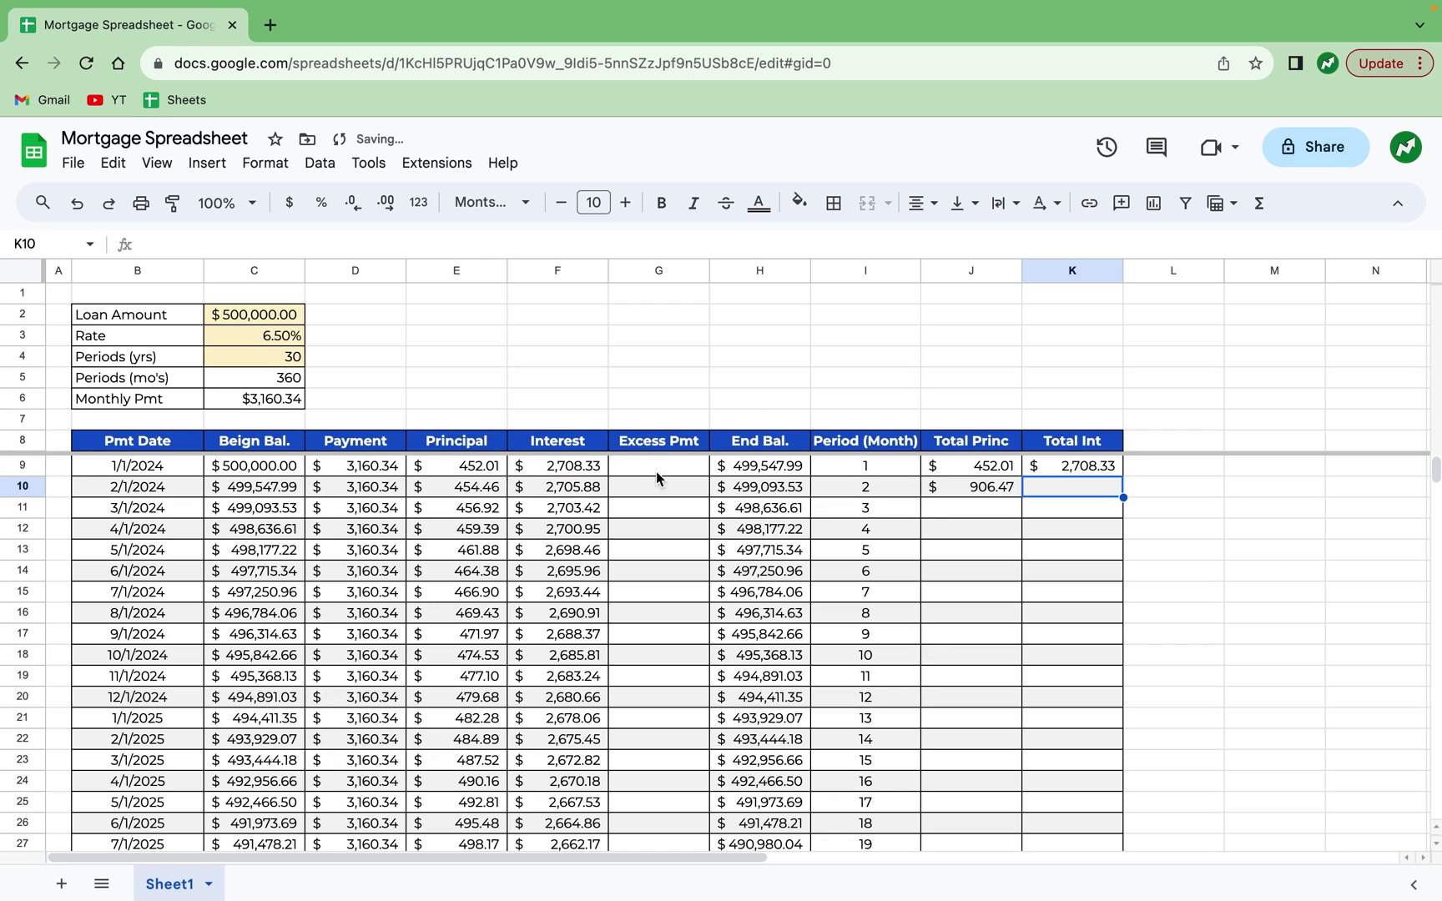
type("=")
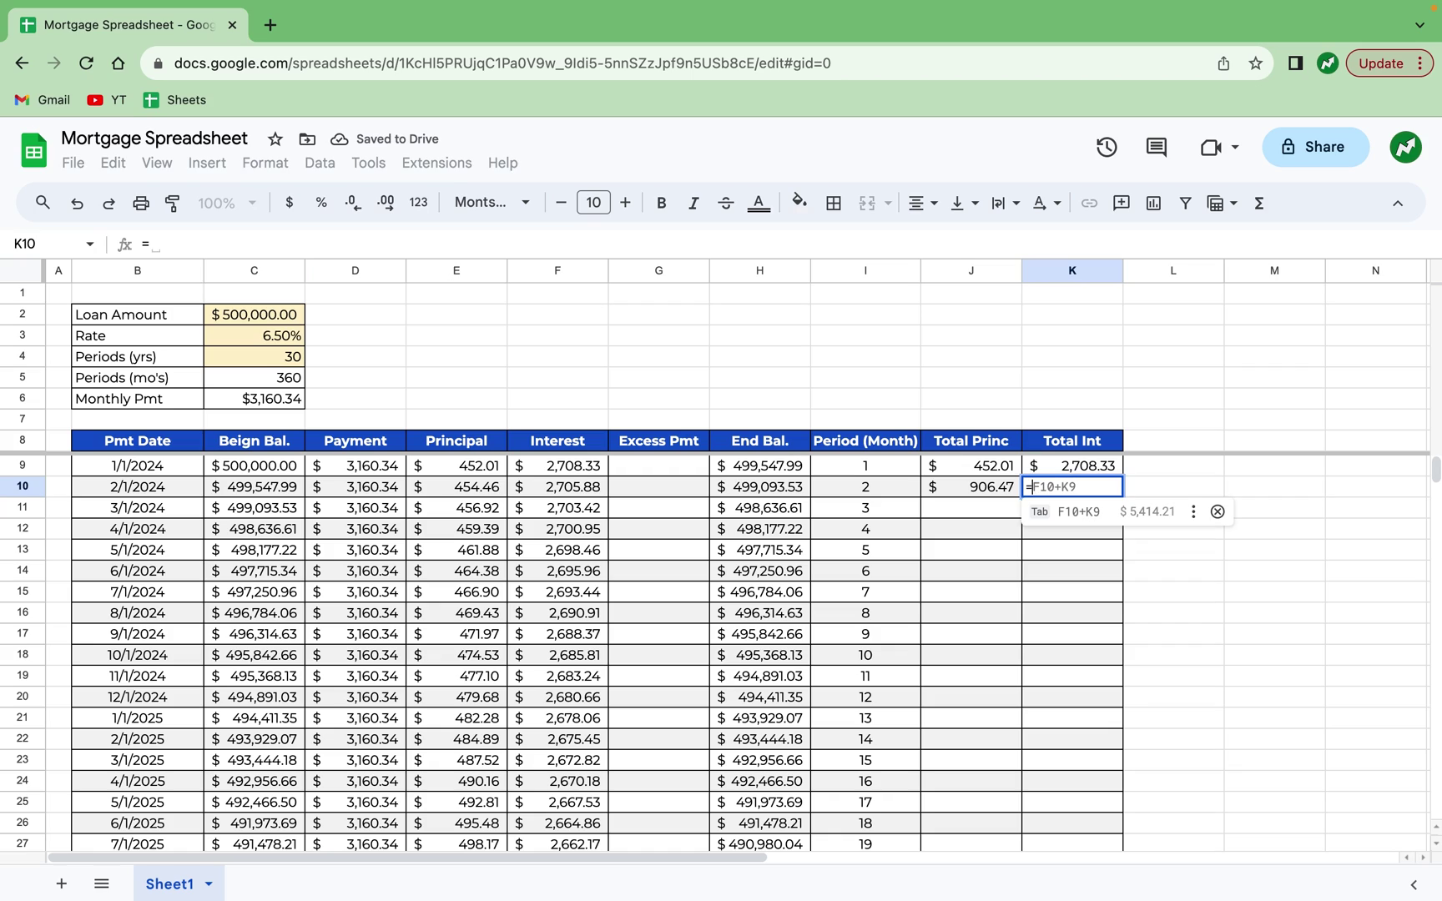
left_click(1079, 469)
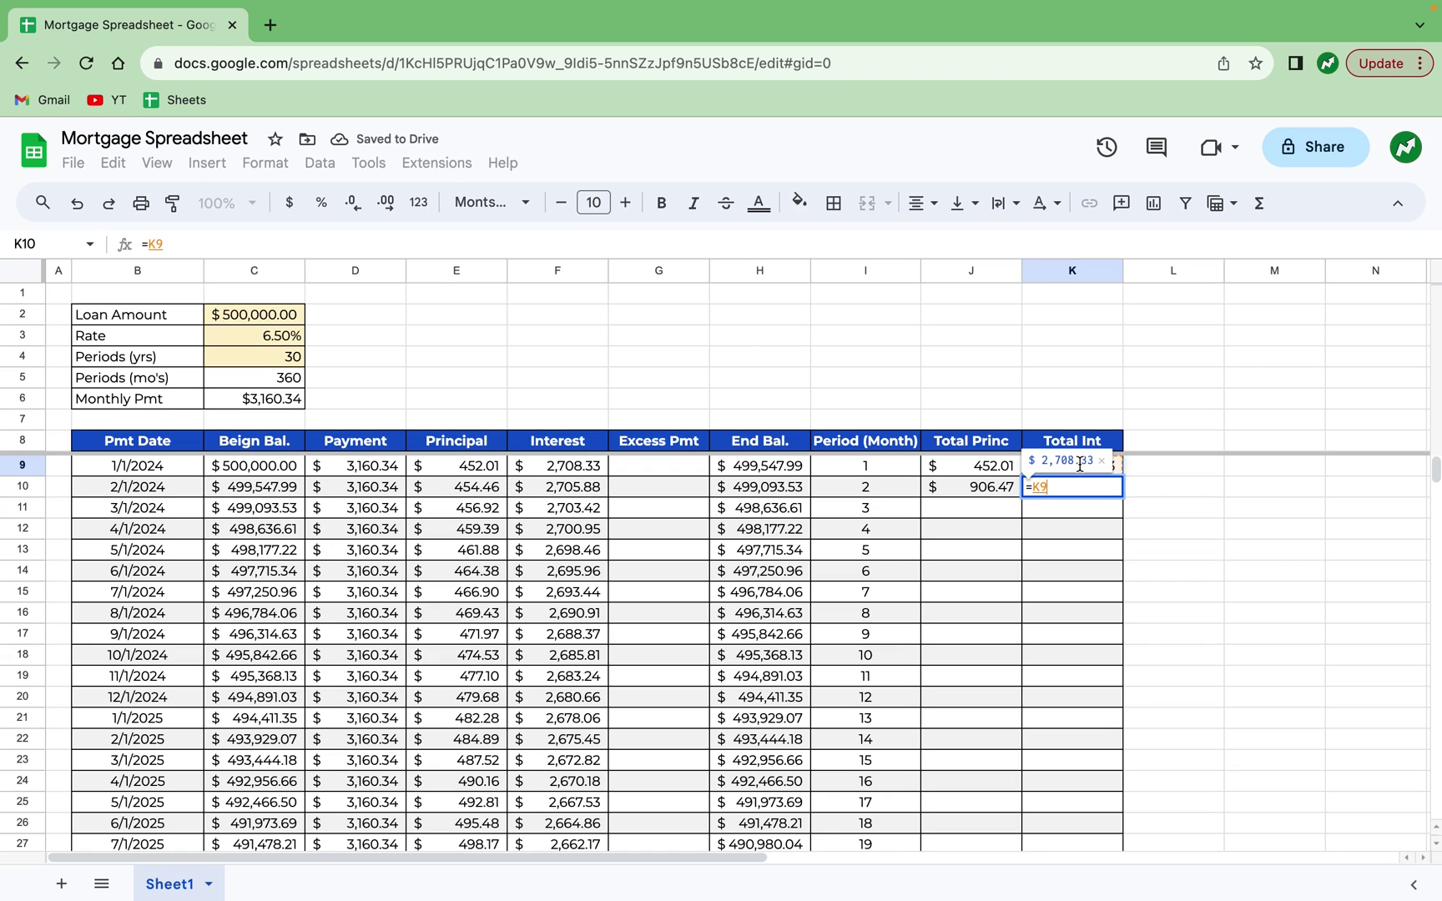
type("+")
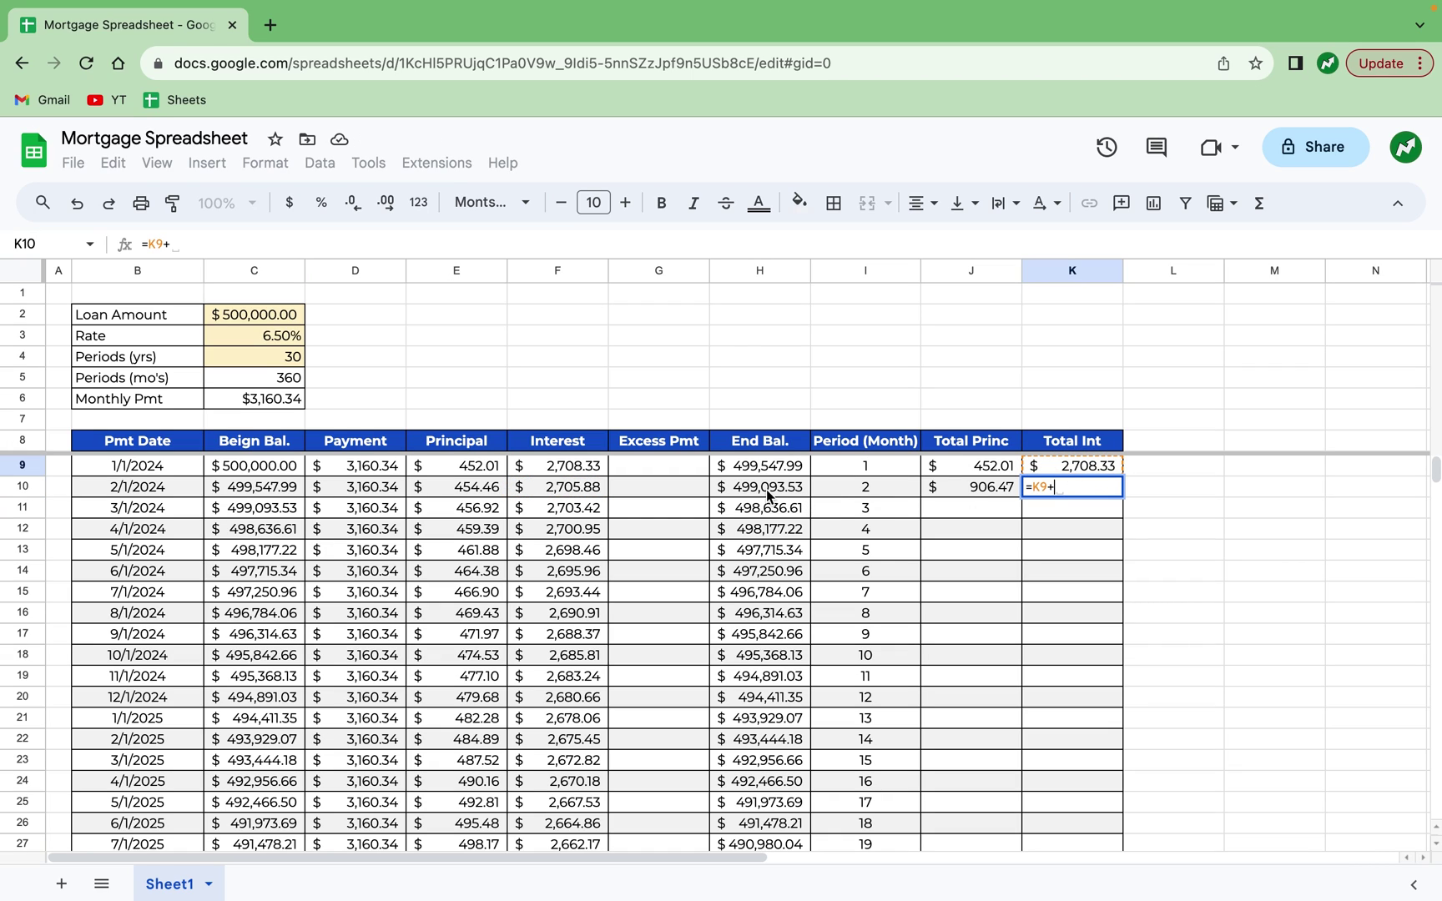
left_click(588, 494)
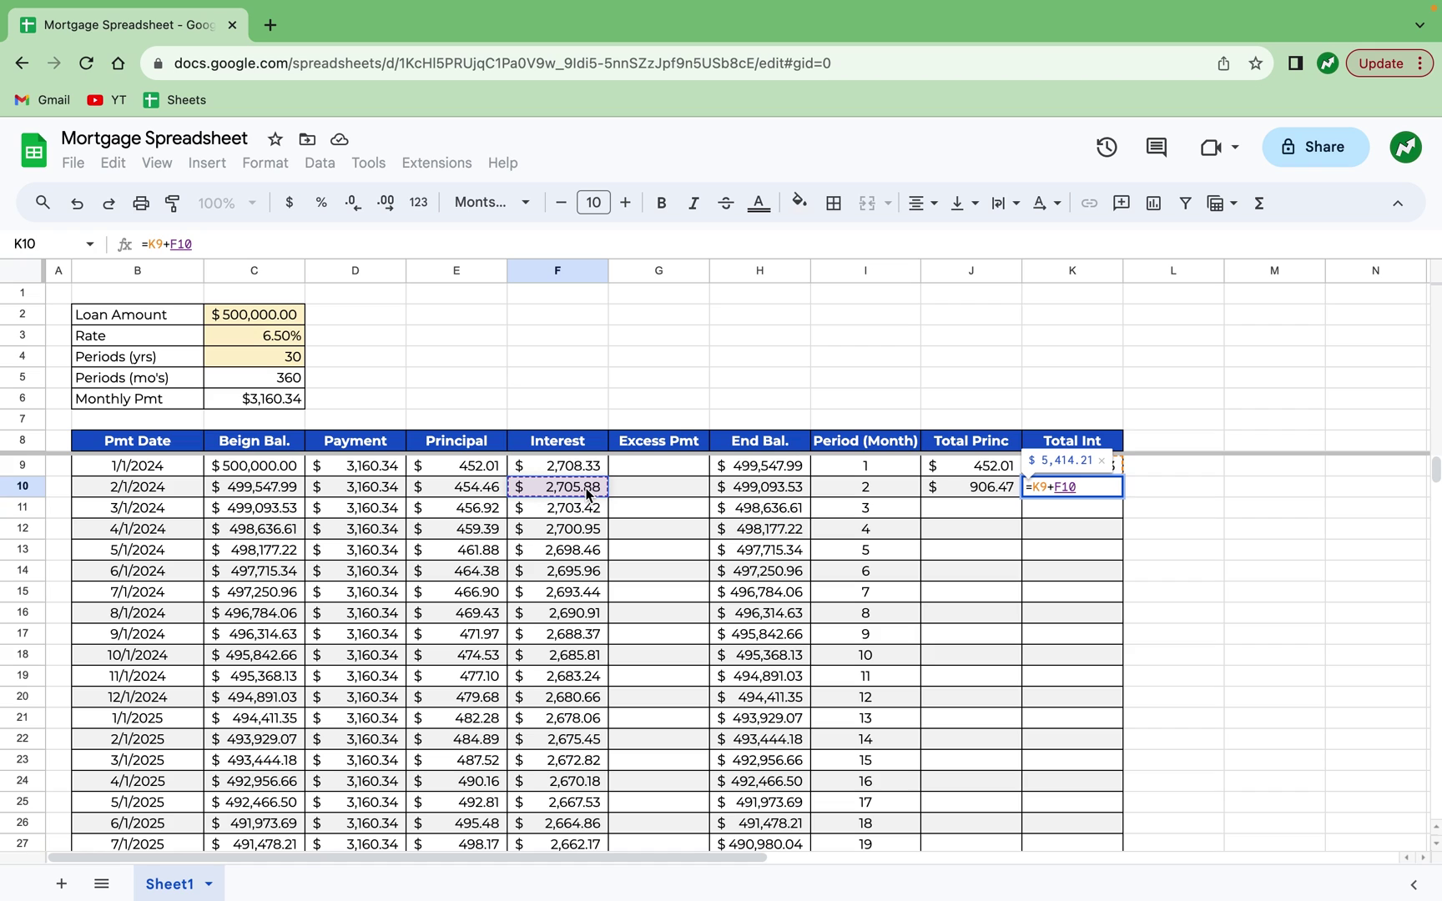
key("Return")
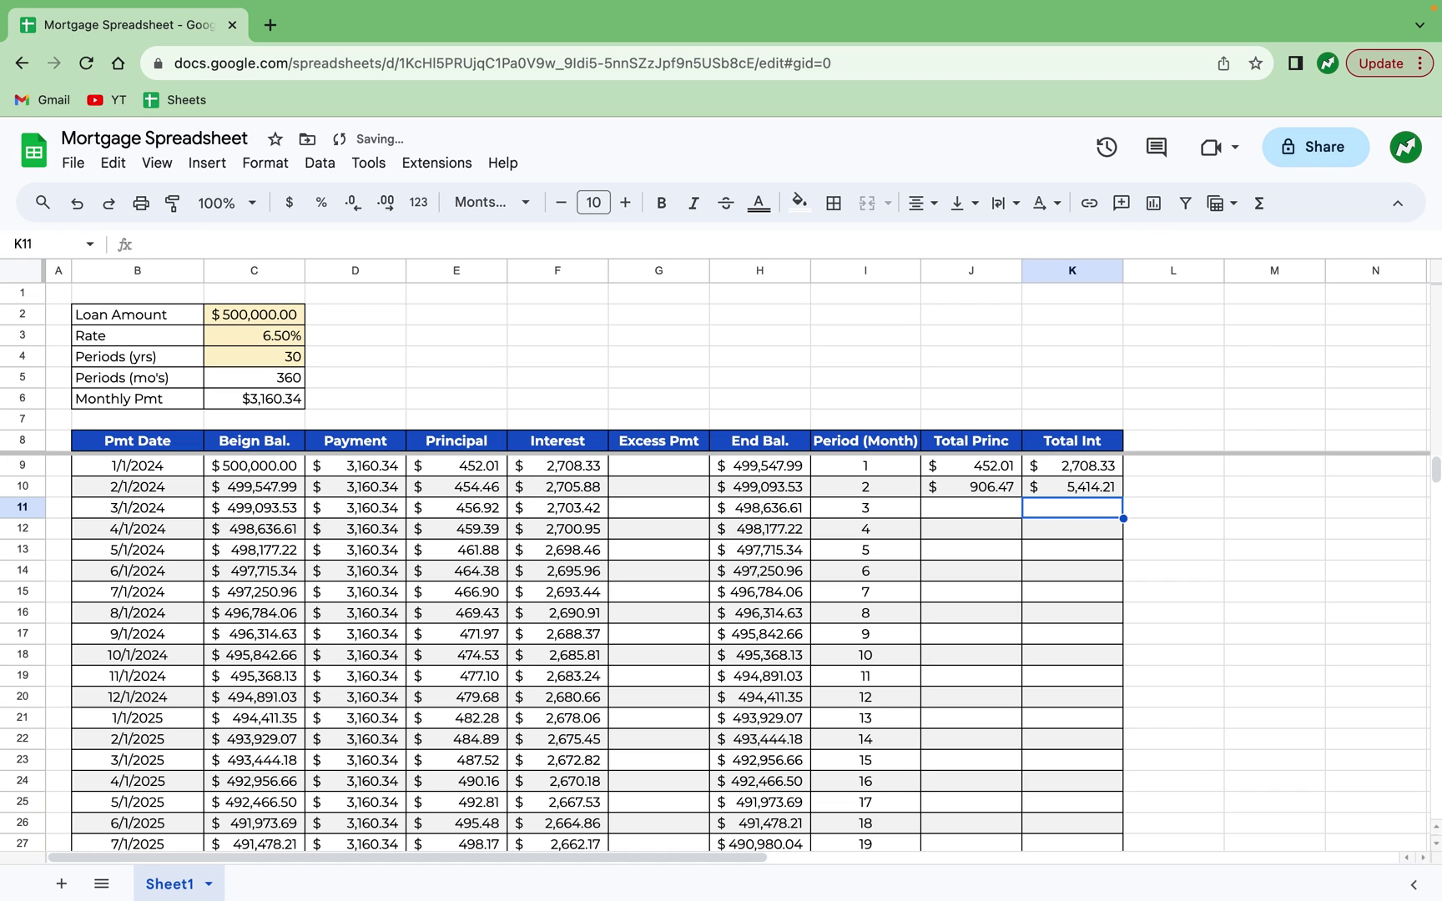
Fill J10:K10 down to row 368, ending at $500,000.20 and $637,722.20.
left_click_drag(978, 495, 1097, 695)
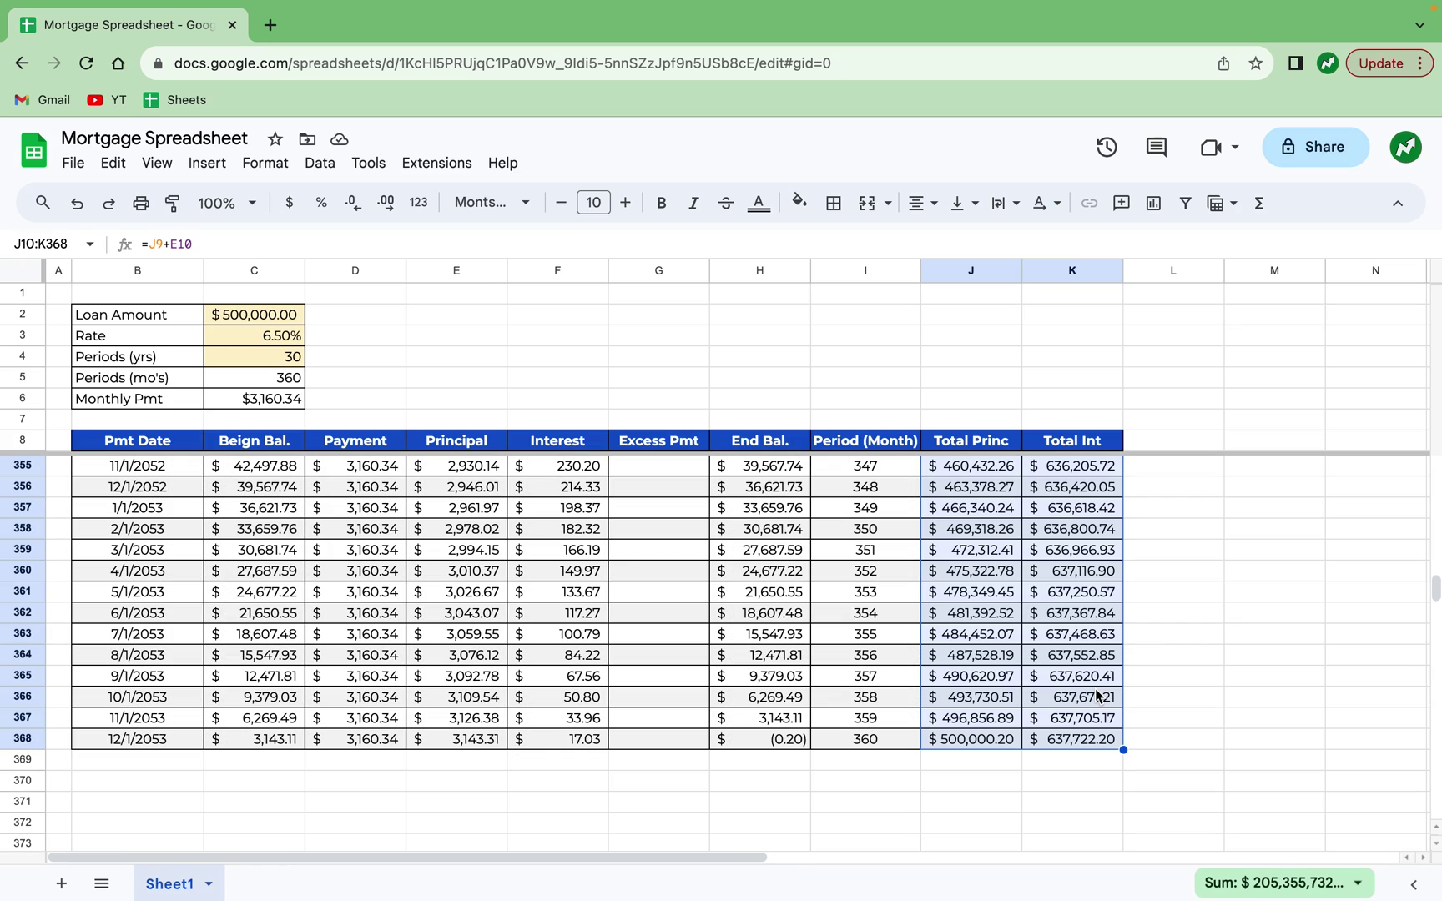
left_click(1030, 760)
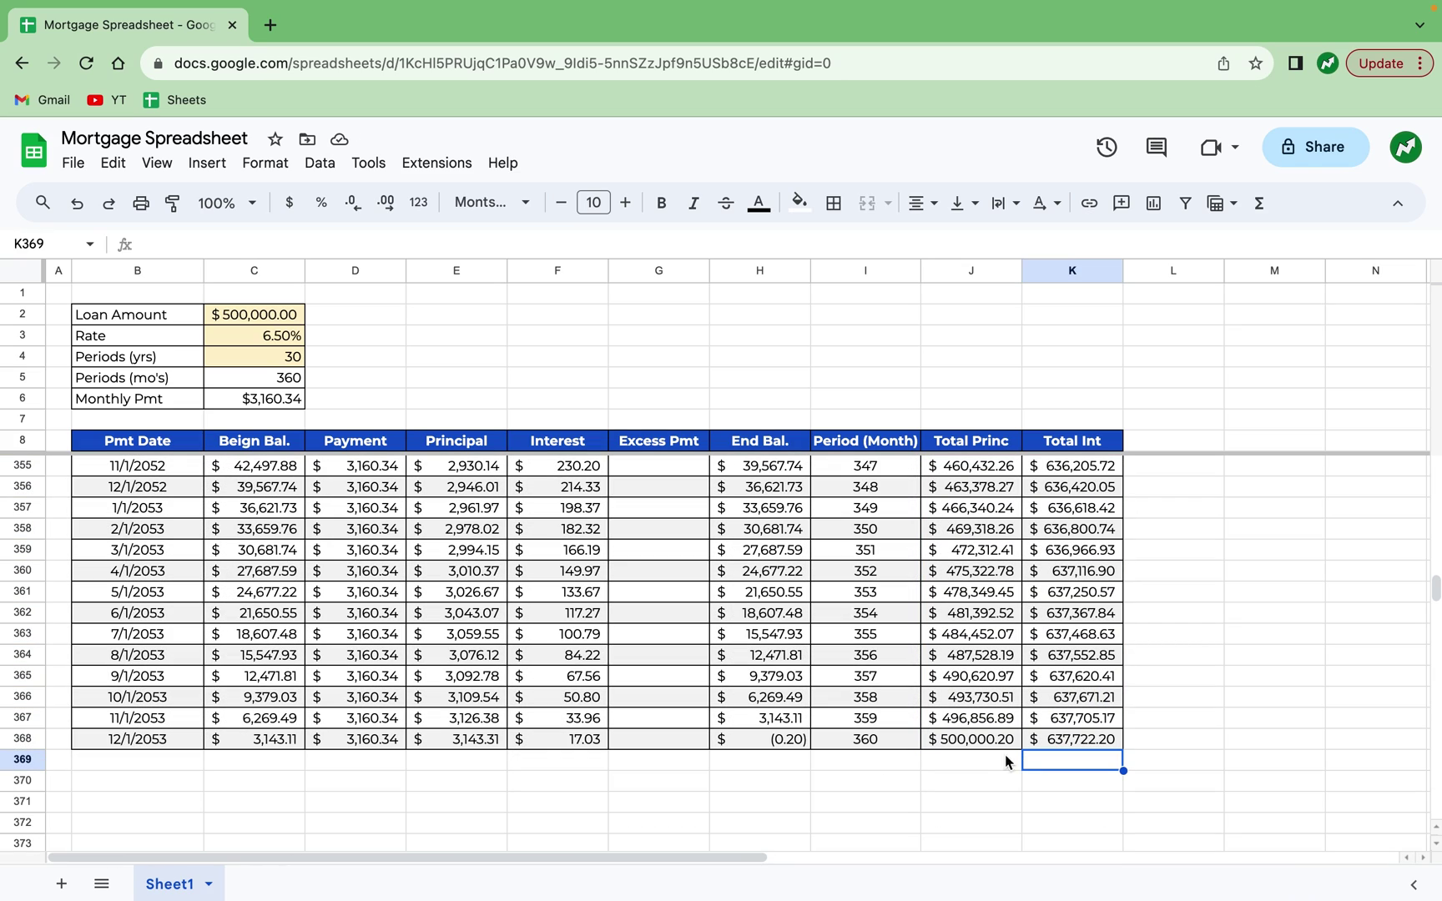
left_click(965, 739)
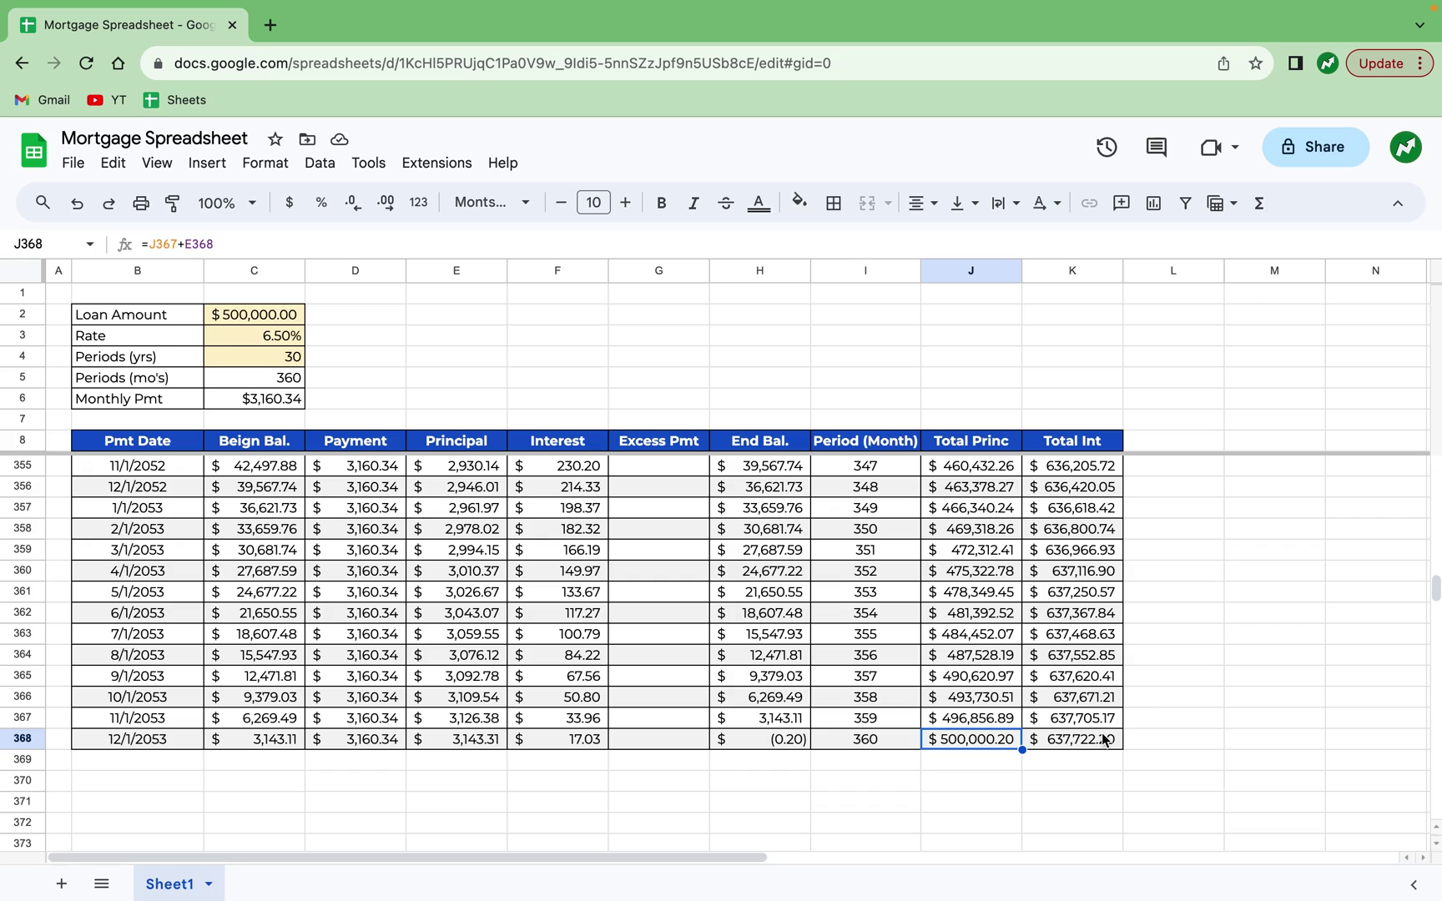
left_click(1093, 742)
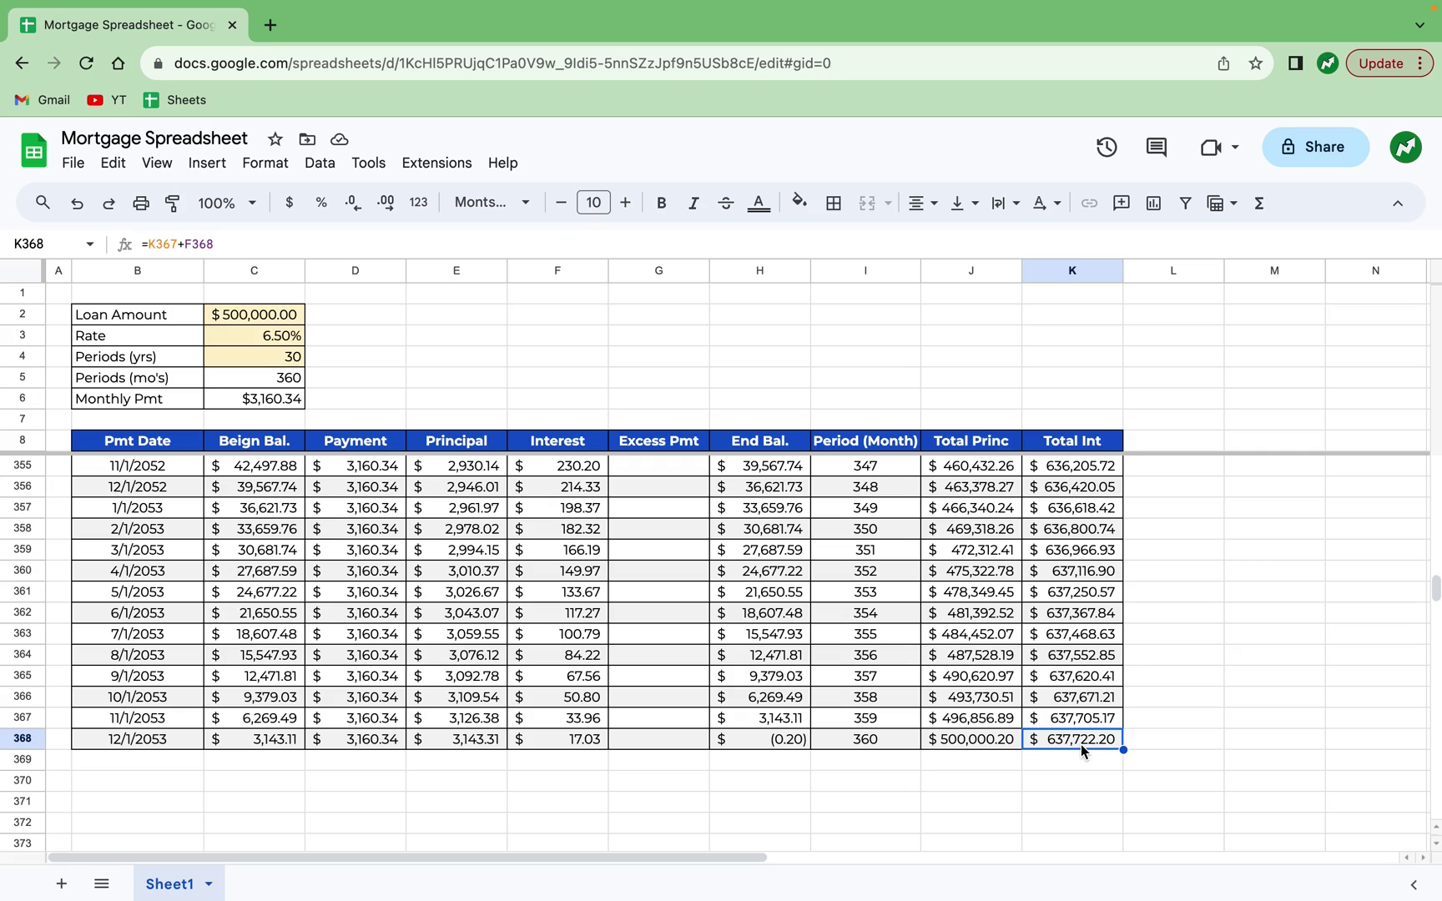
scroll(955, 681, "up", 20)
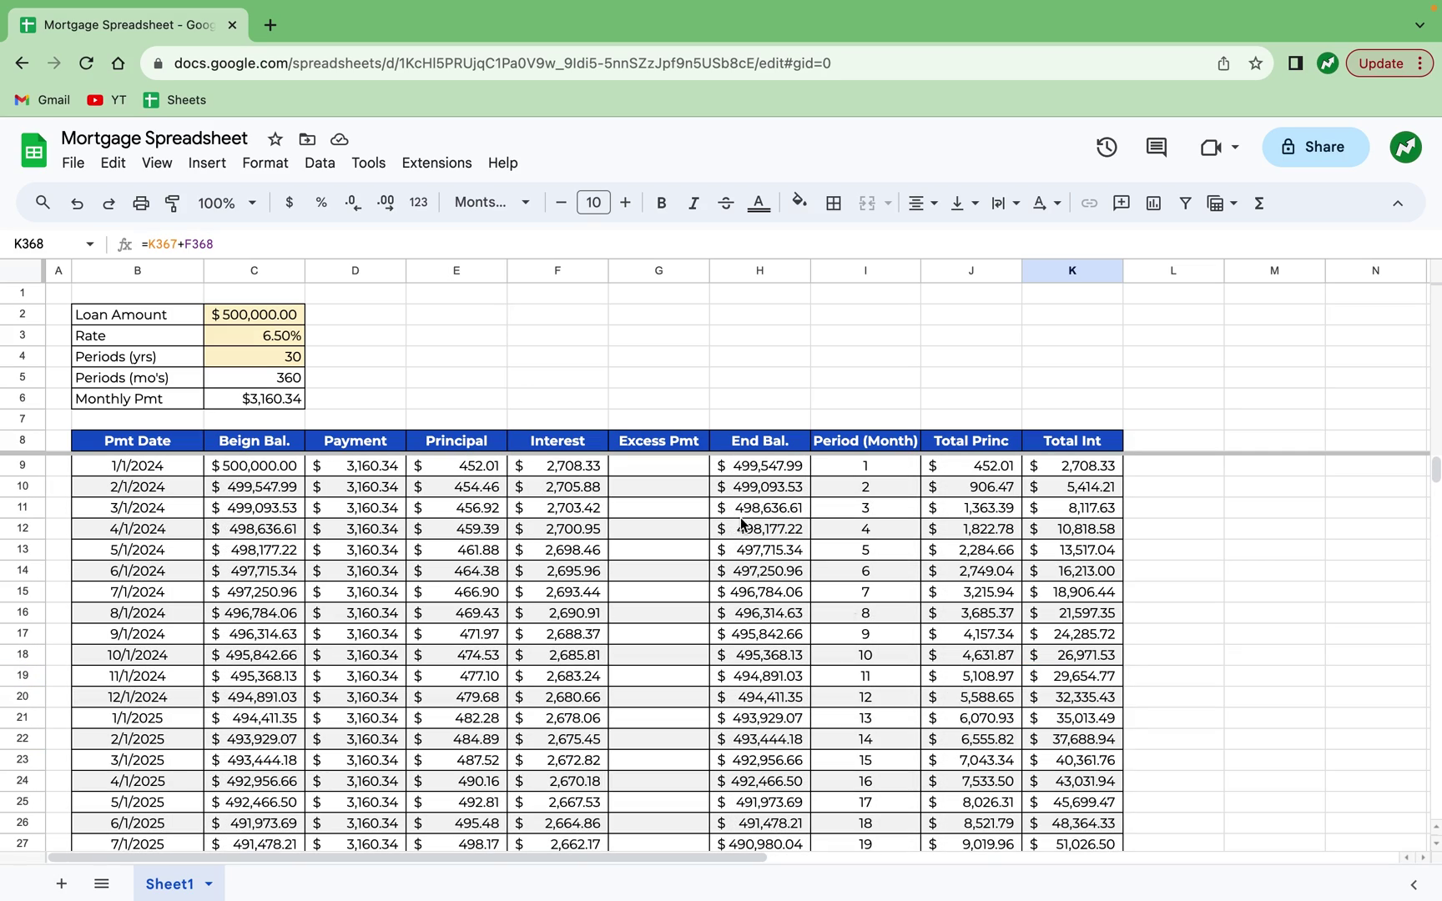
Type the labels Total Princ, Total Int, Orig Int and Int Saved into E2:E5.
left_click(439, 318)
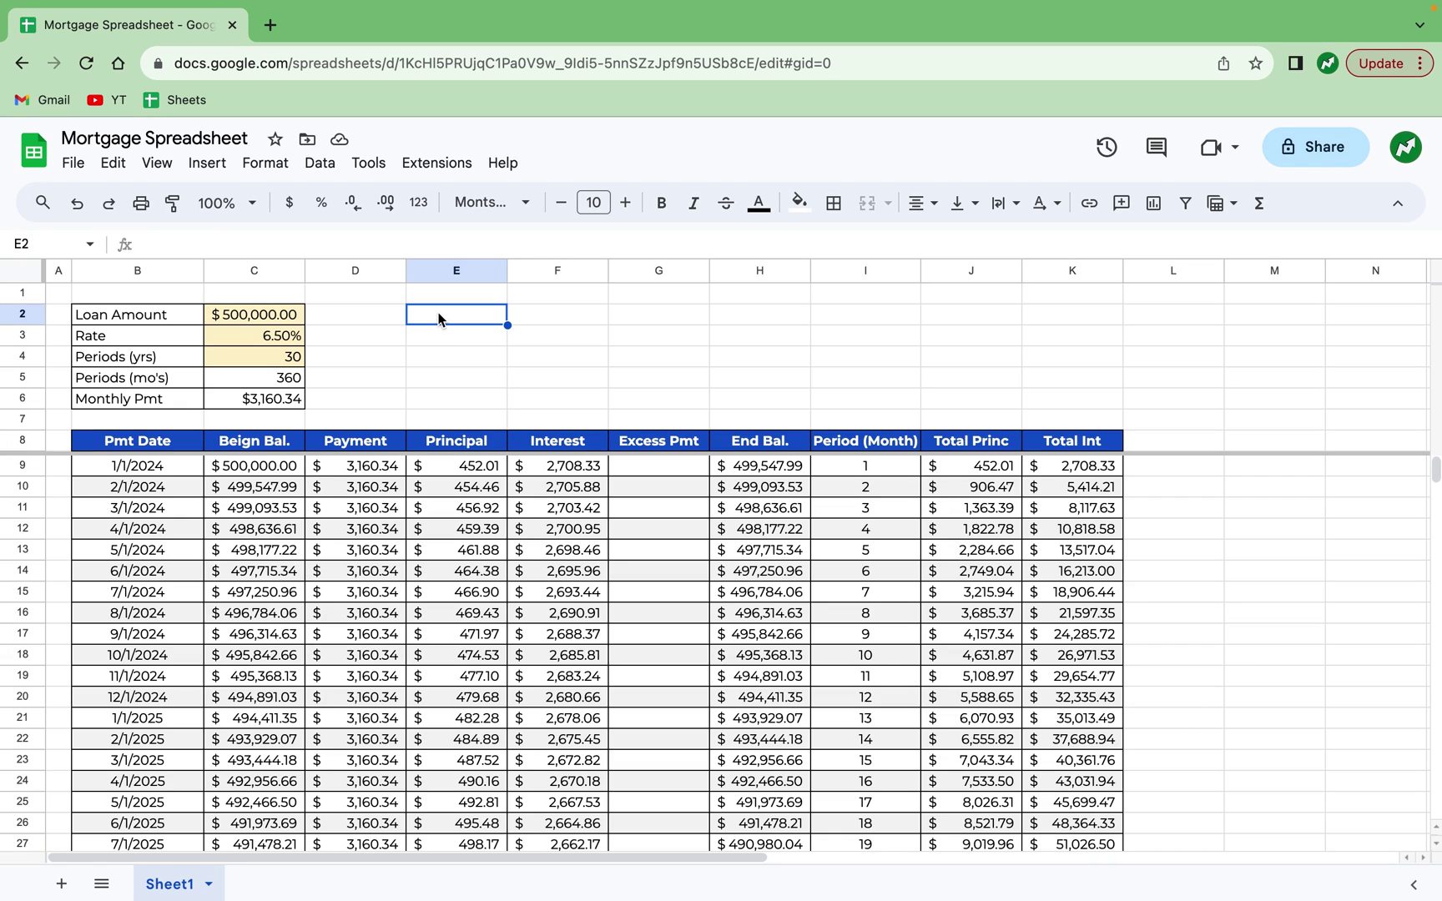
type("Tot")
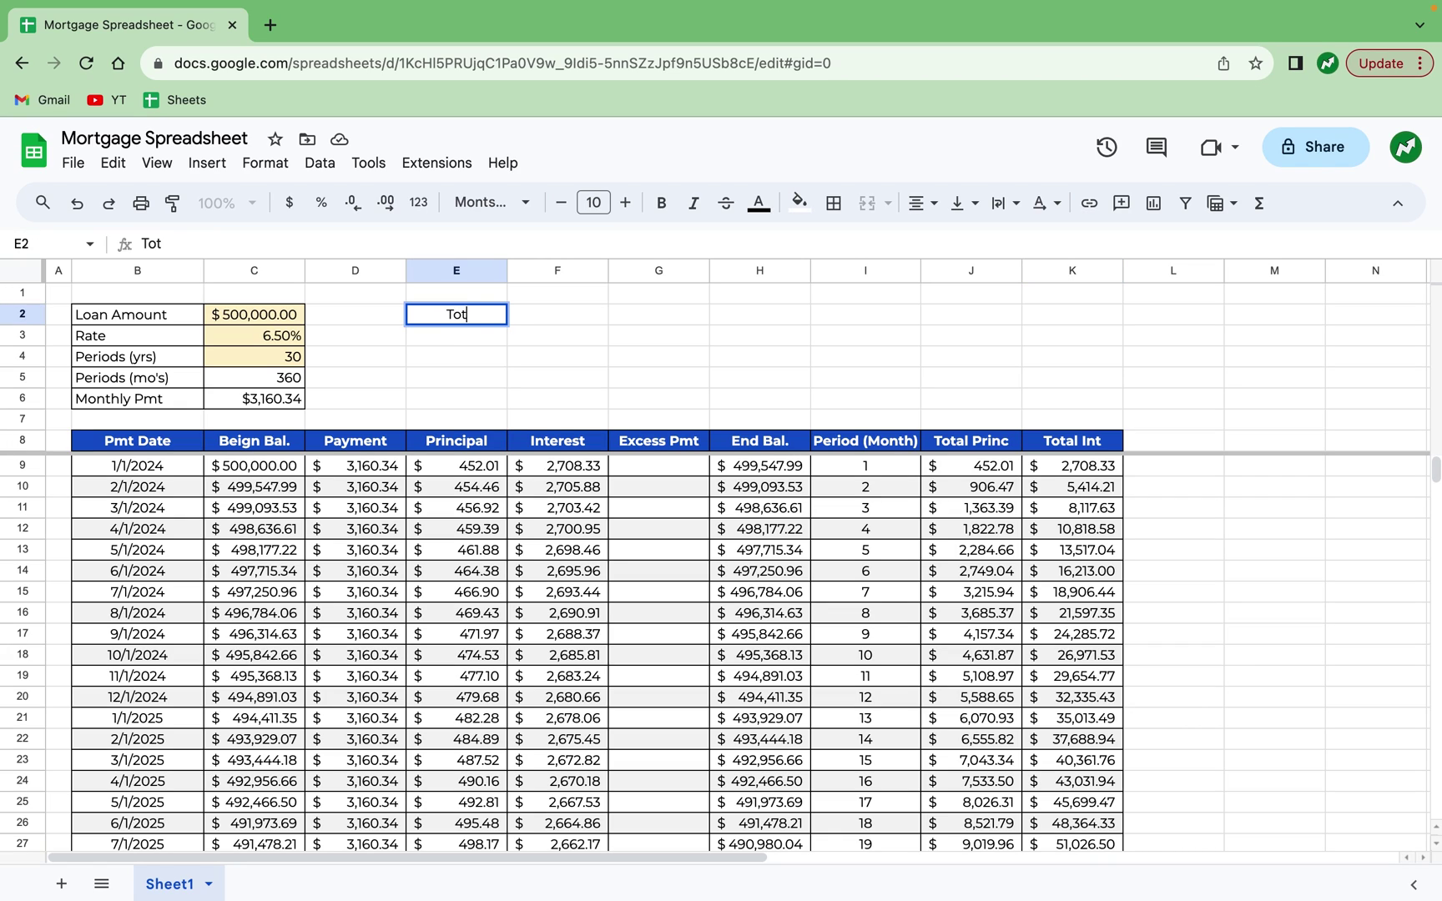
type("al Princ")
key("Return")
type("Total Int")
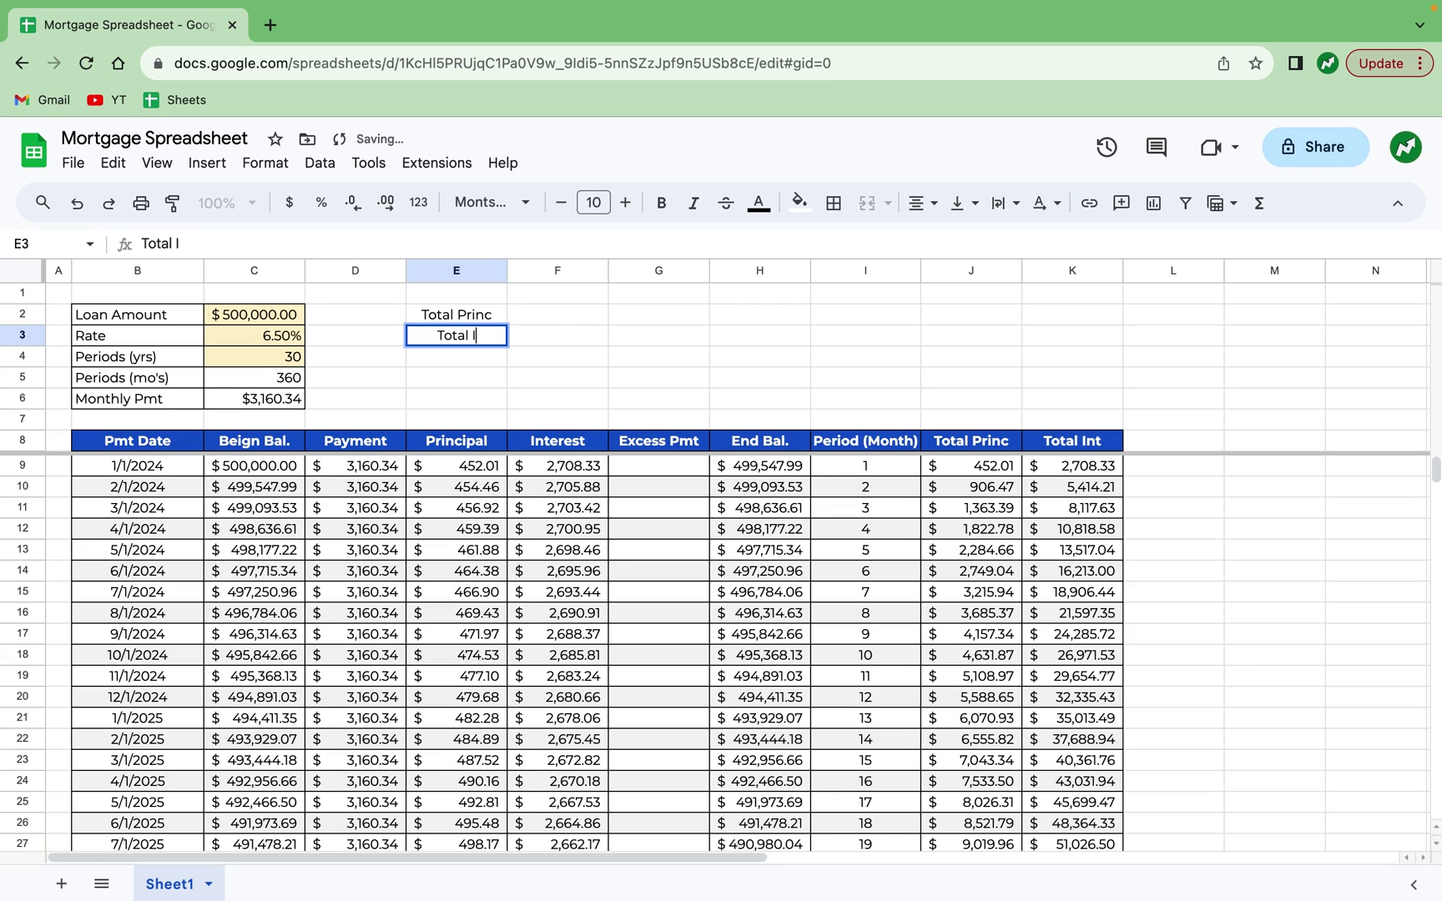
key("Return")
type("Orig Int")
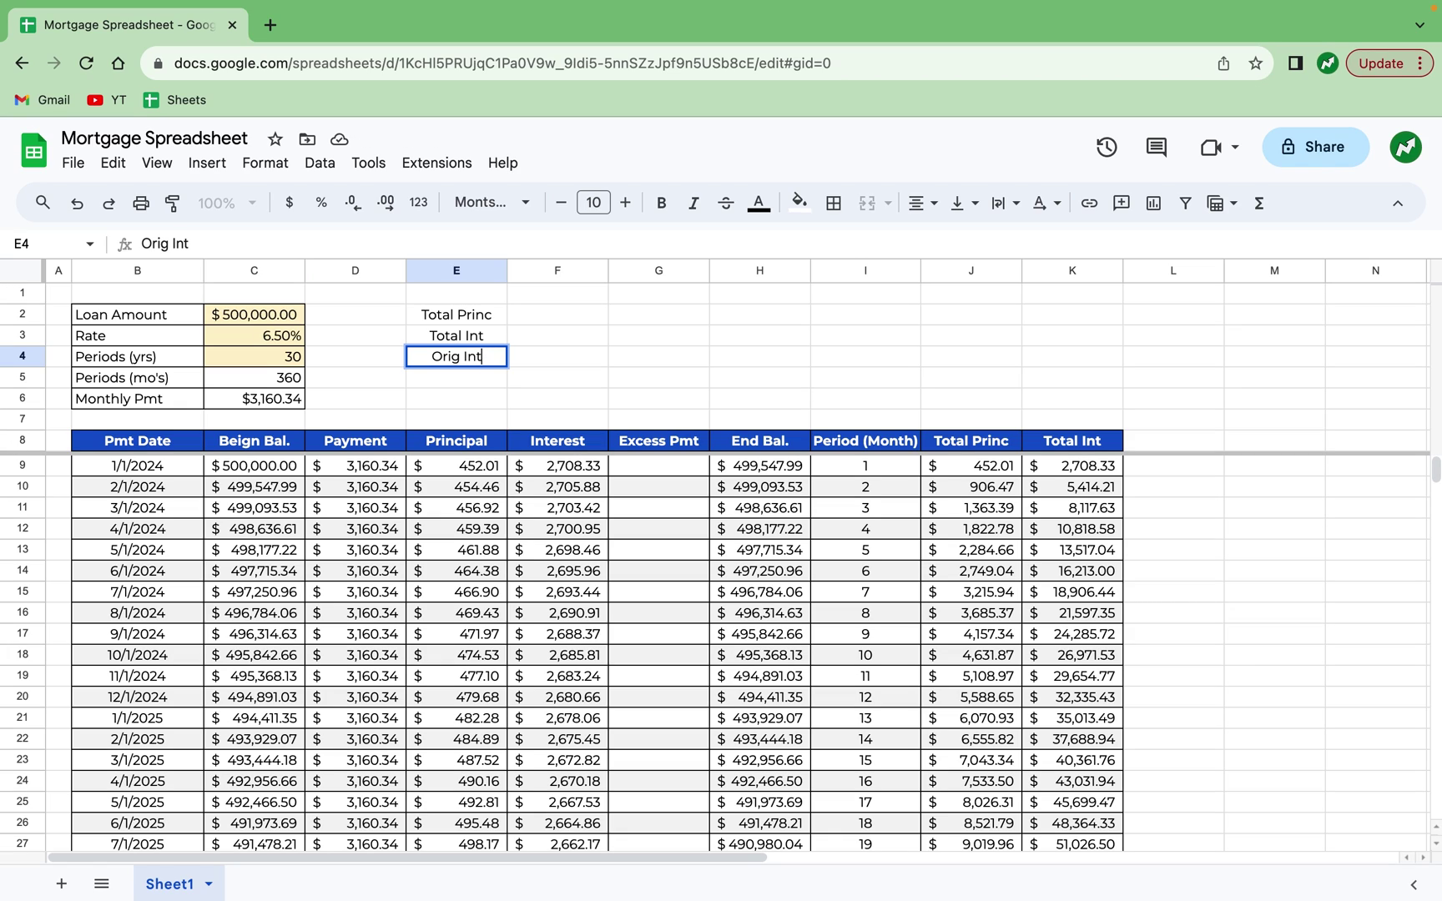
key("Return")
type("Int Saved")
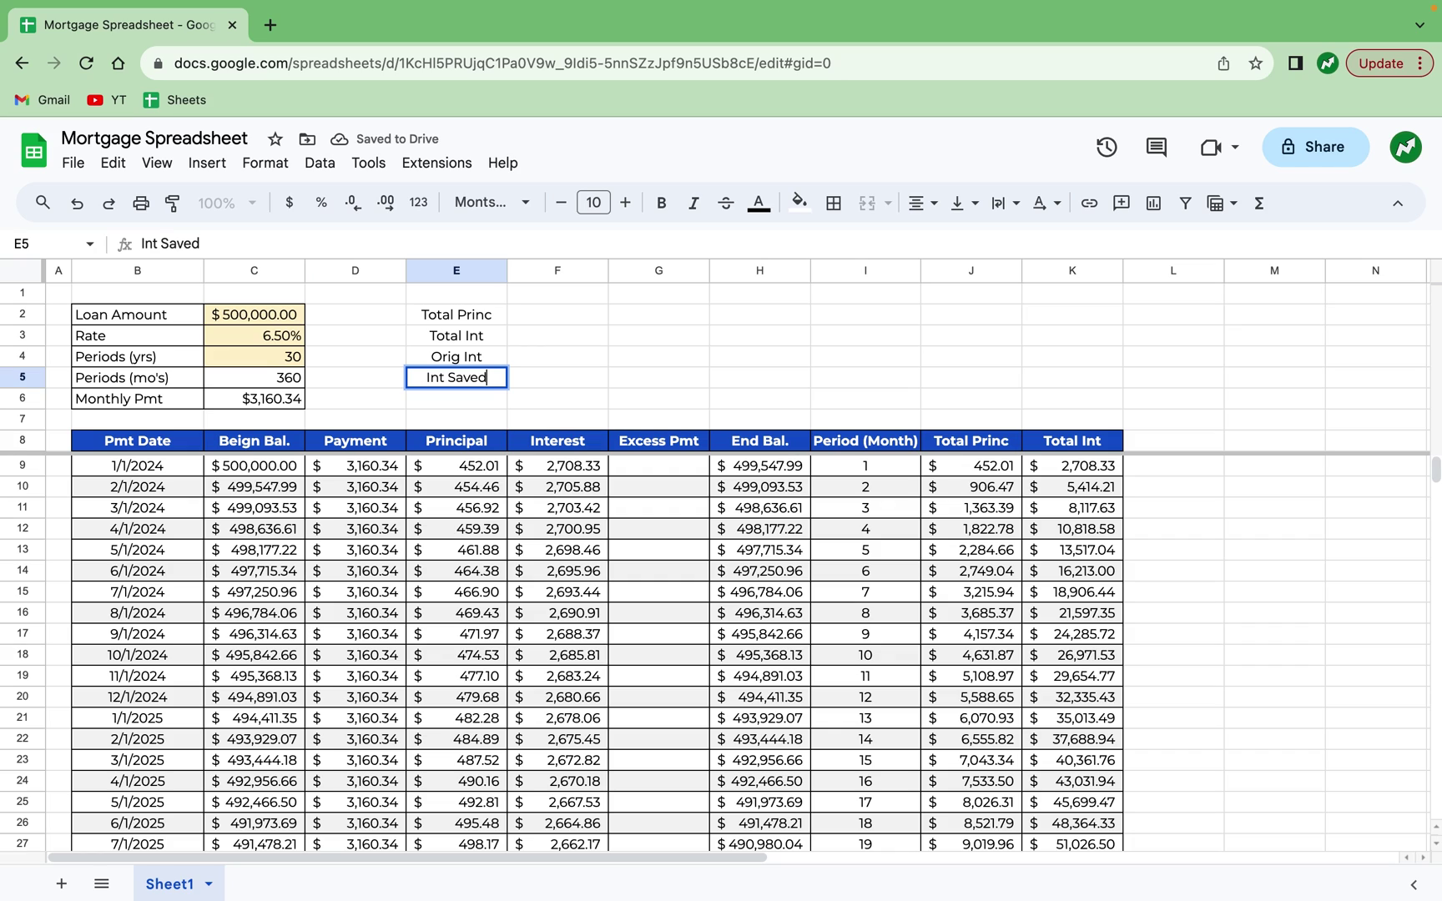
left_click(524, 322)
Enter =MAX(J9:J368) in F2 to show total principal $500,000.20.
type("=mAX")
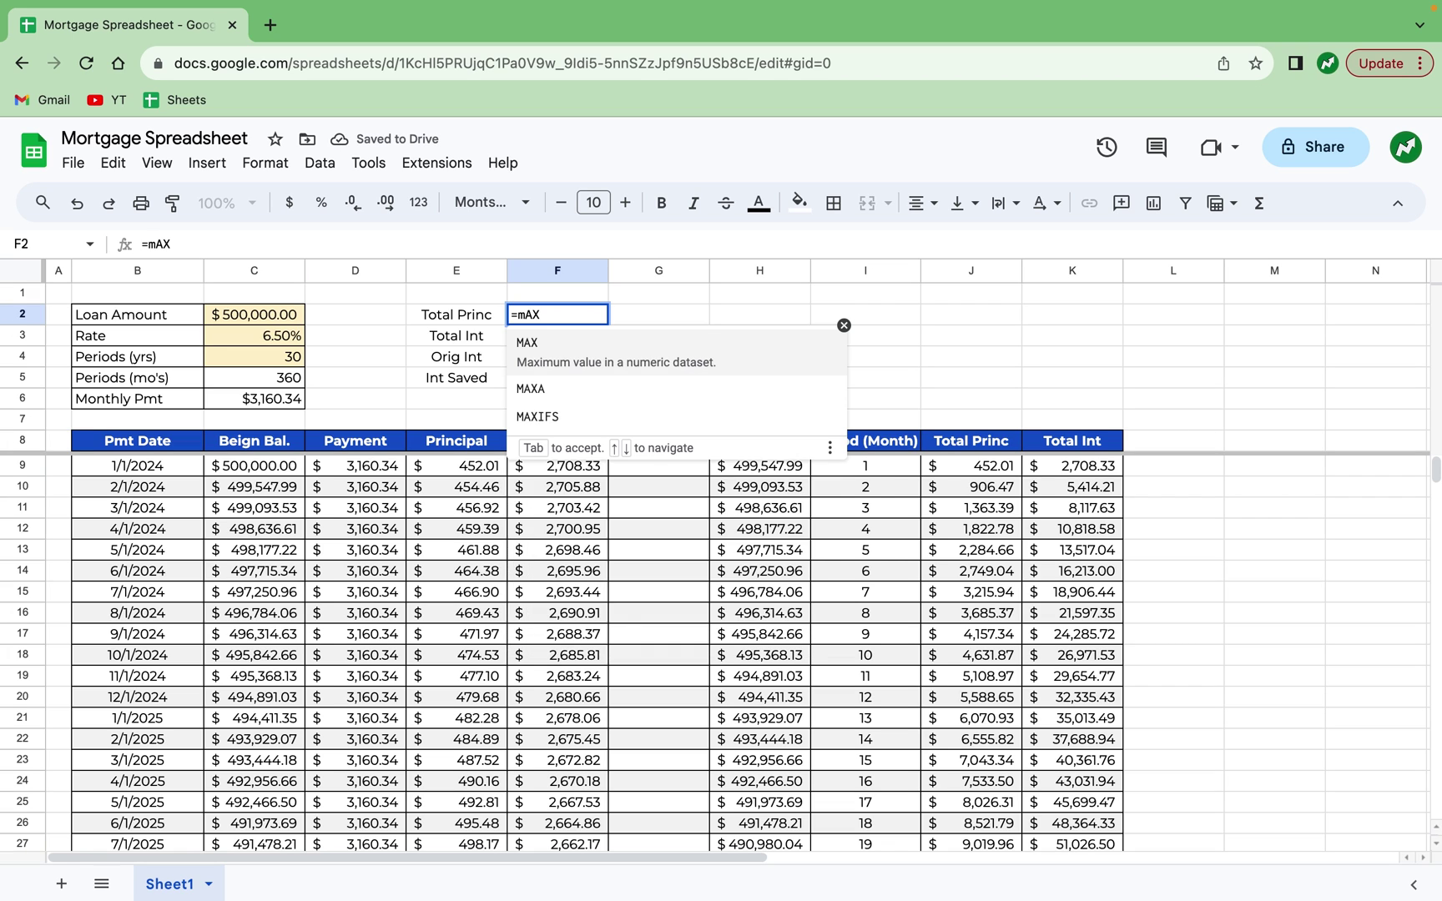
key("BackSpace")
key("BackSpace")
key("BackSpace")
type("MAX(")
left_click_drag(996, 465, 971, 612)
key("Return")
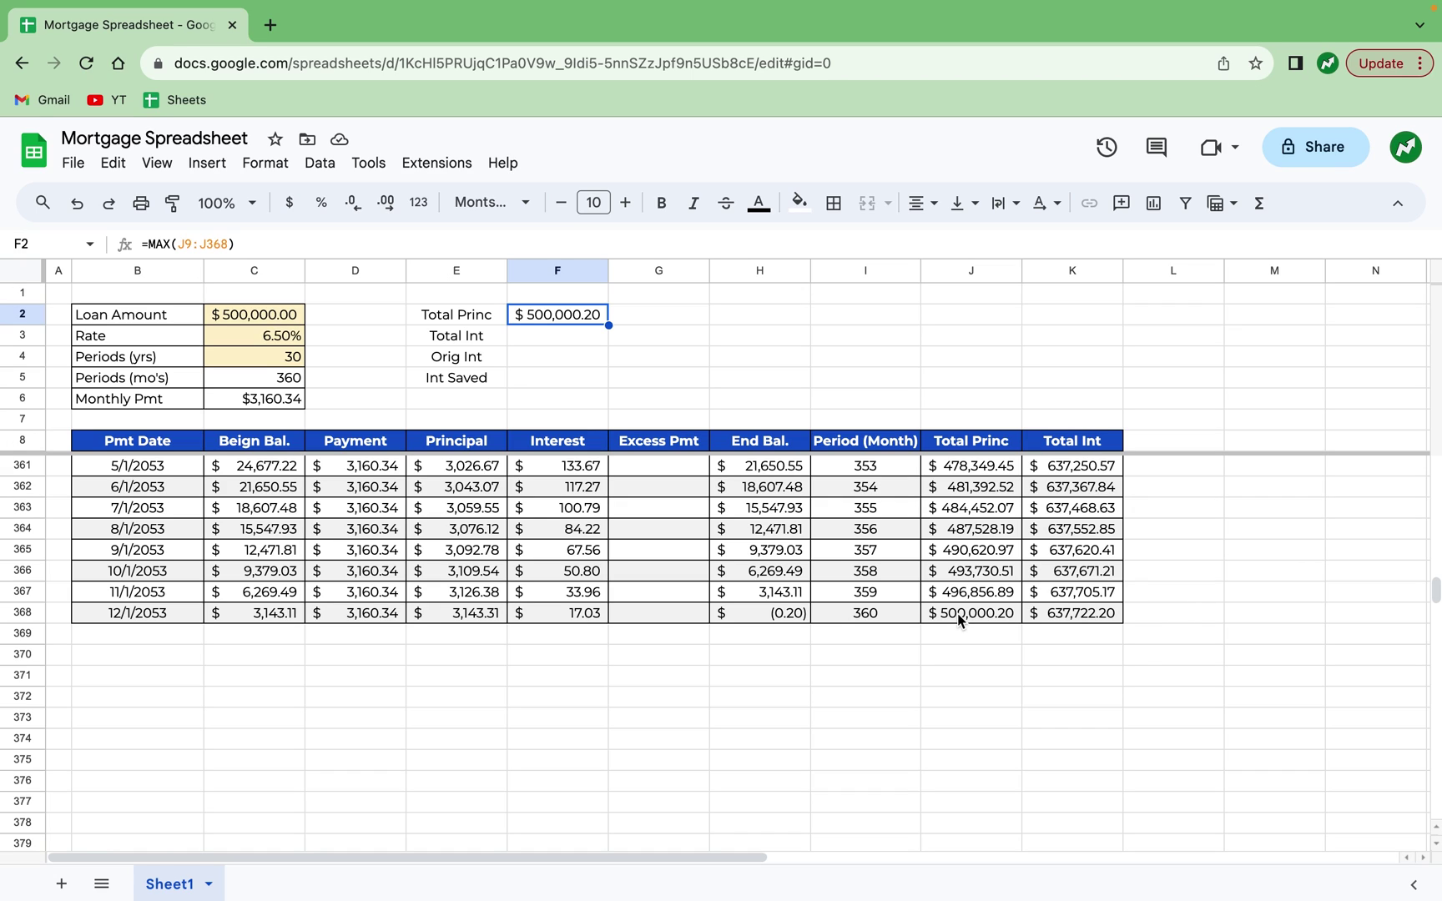
left_click(543, 337)
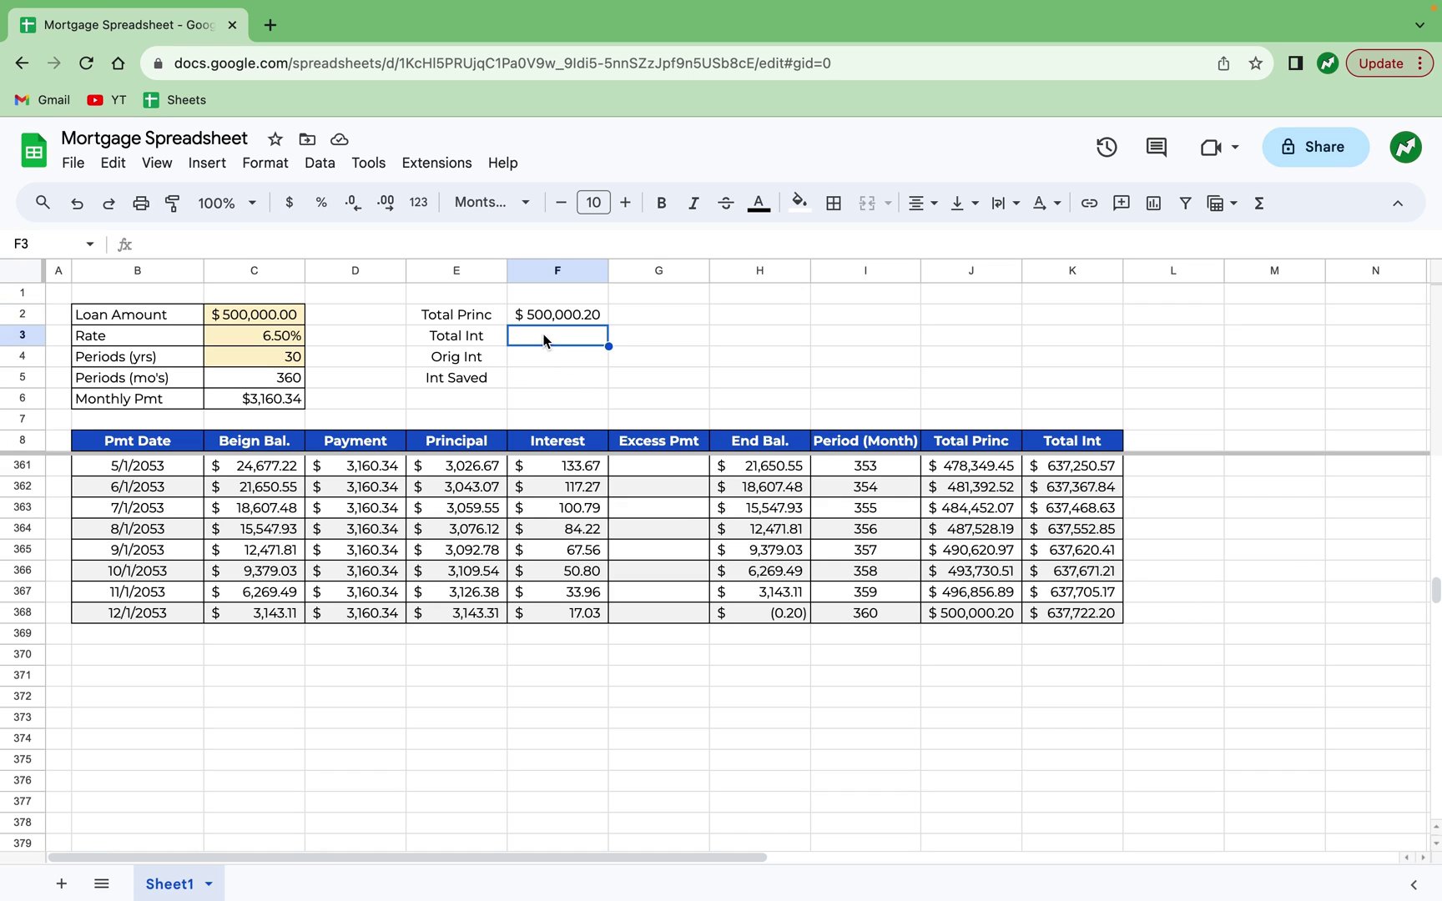
Set Total Int to =MAX(K9:K368), and give Orig Int a light yellow fill with $637,722.20.
type("=MAX(")
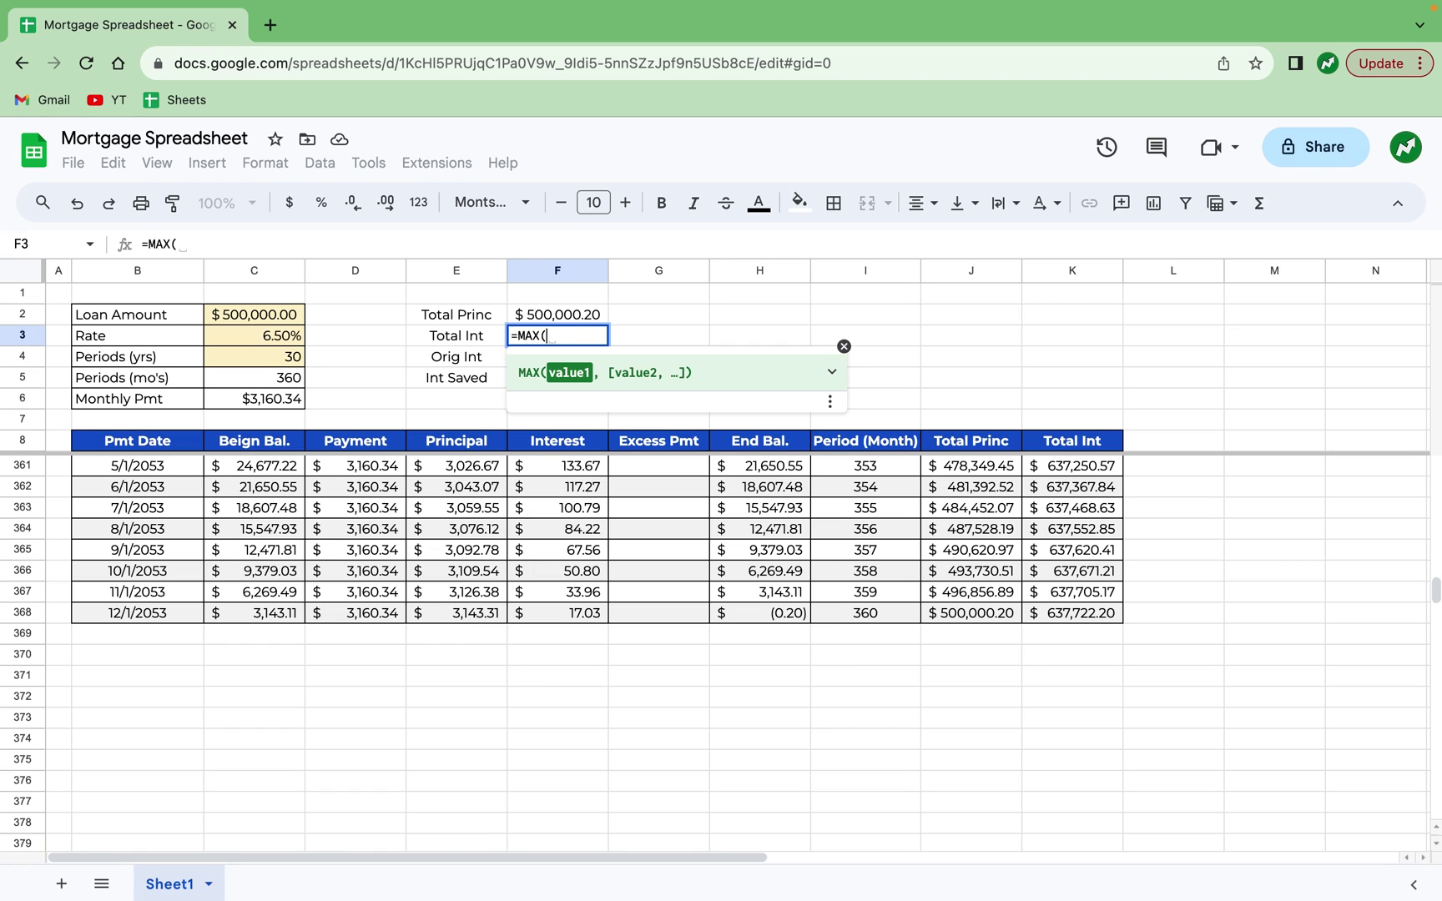
type("K9:K")
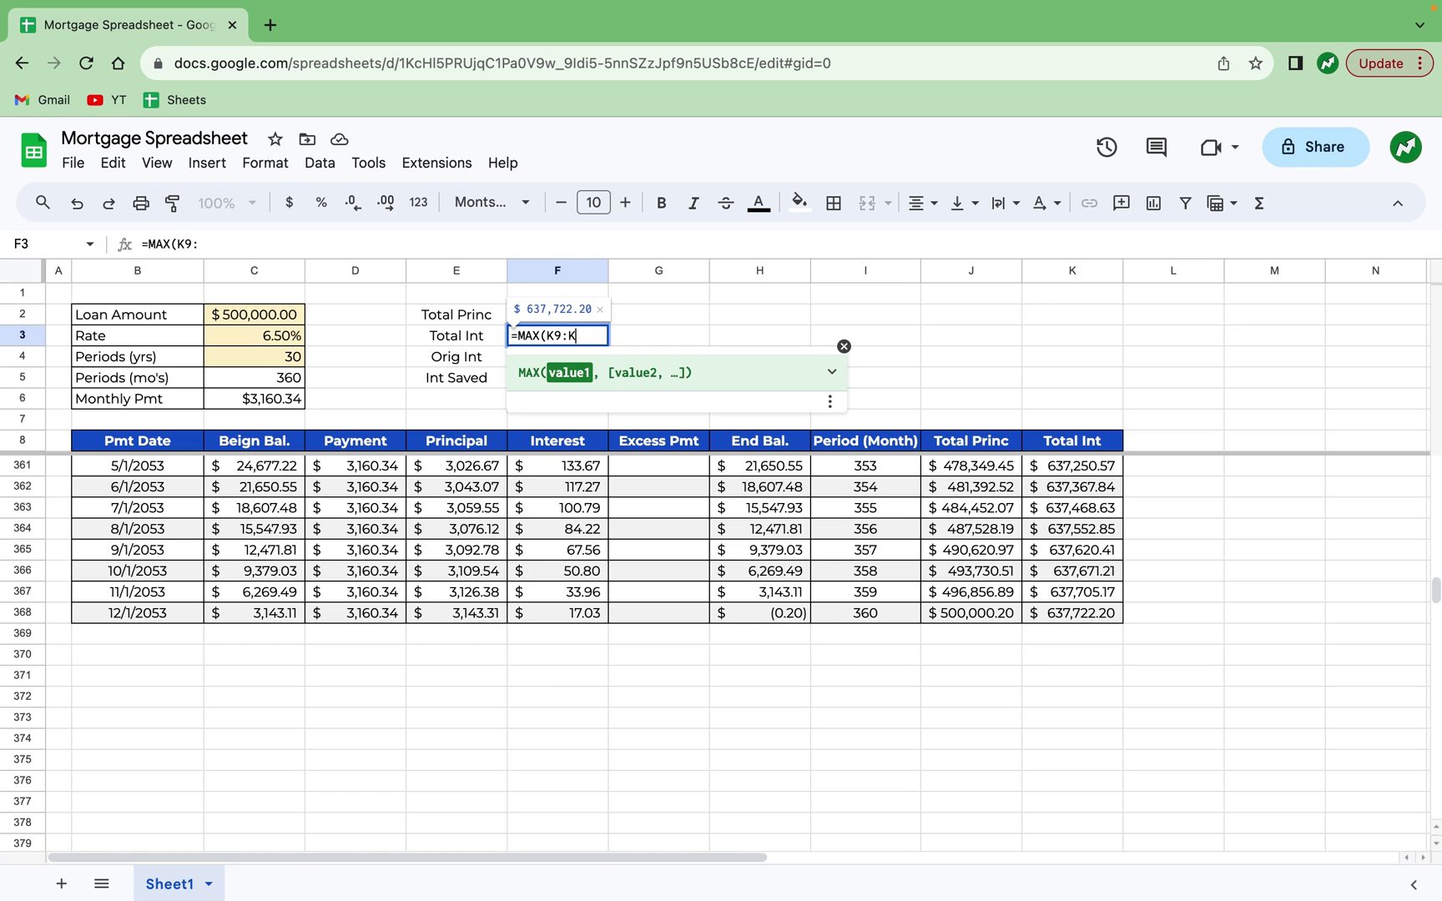
type("368)")
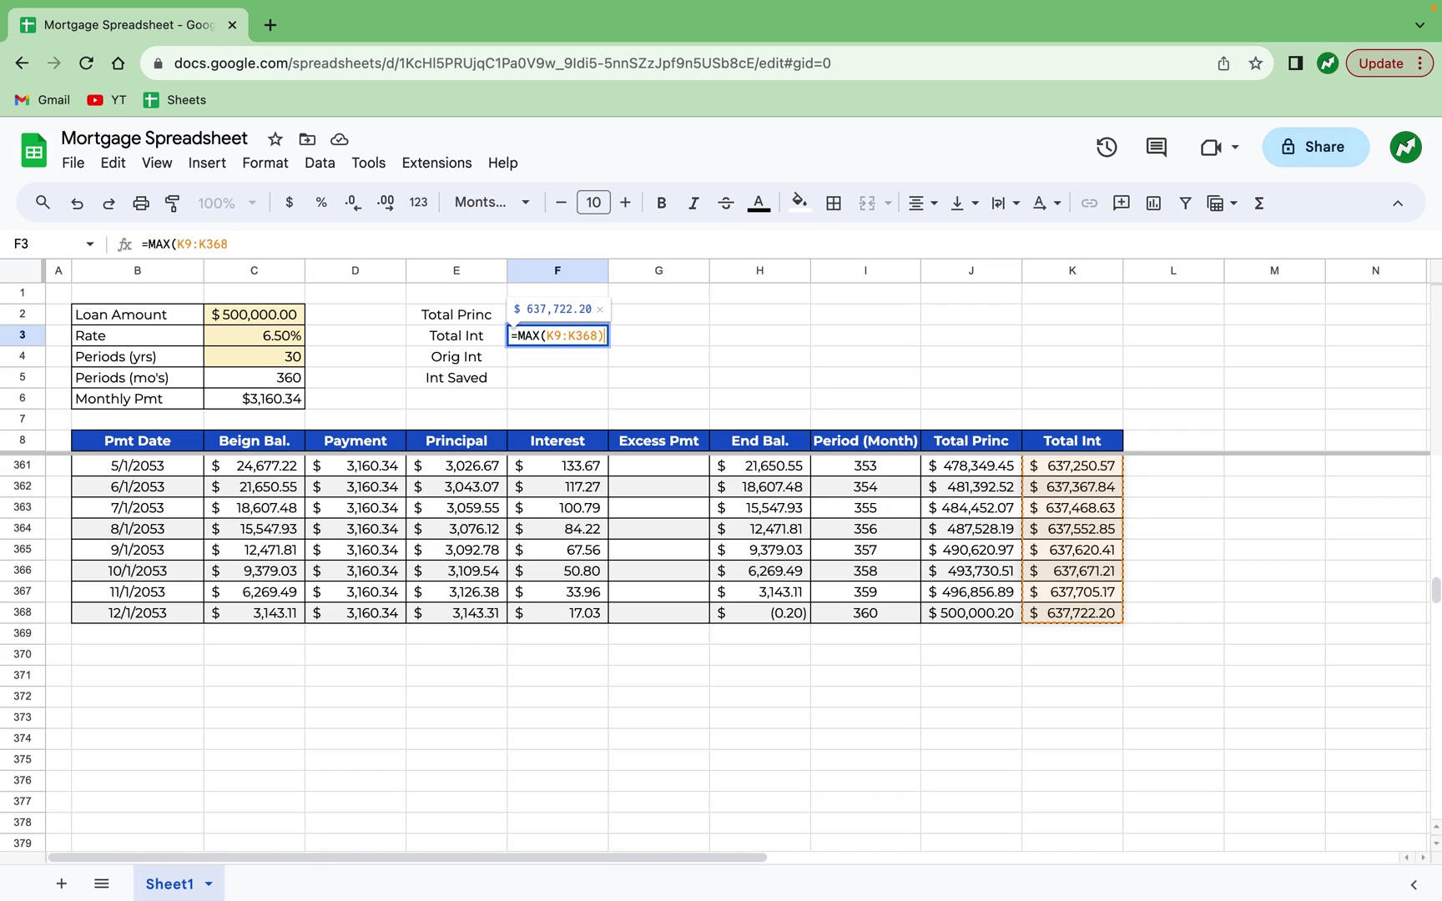
key("Return")
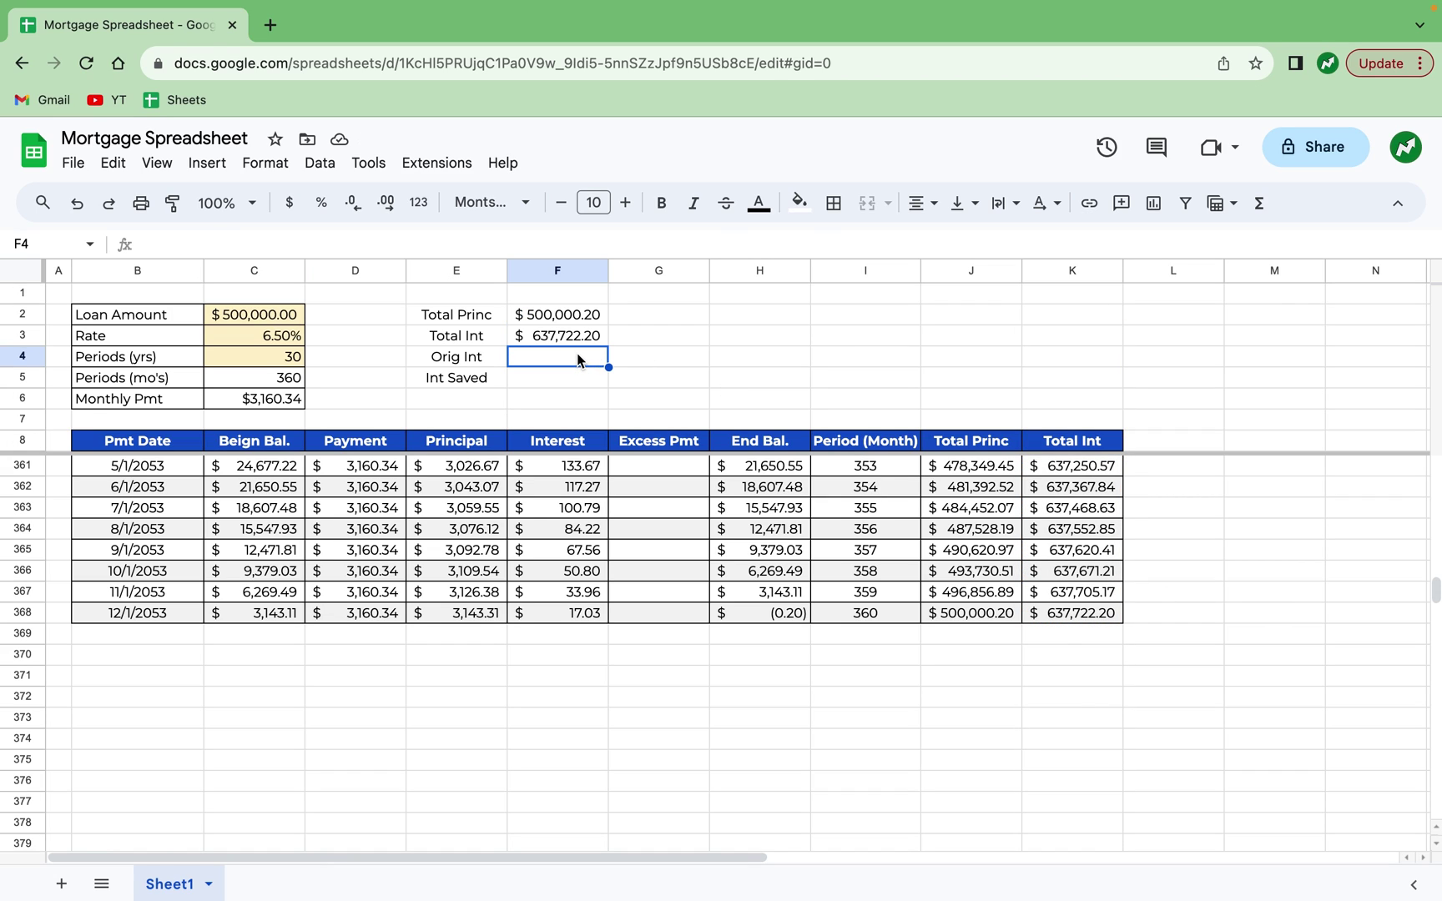
left_click(798, 203)
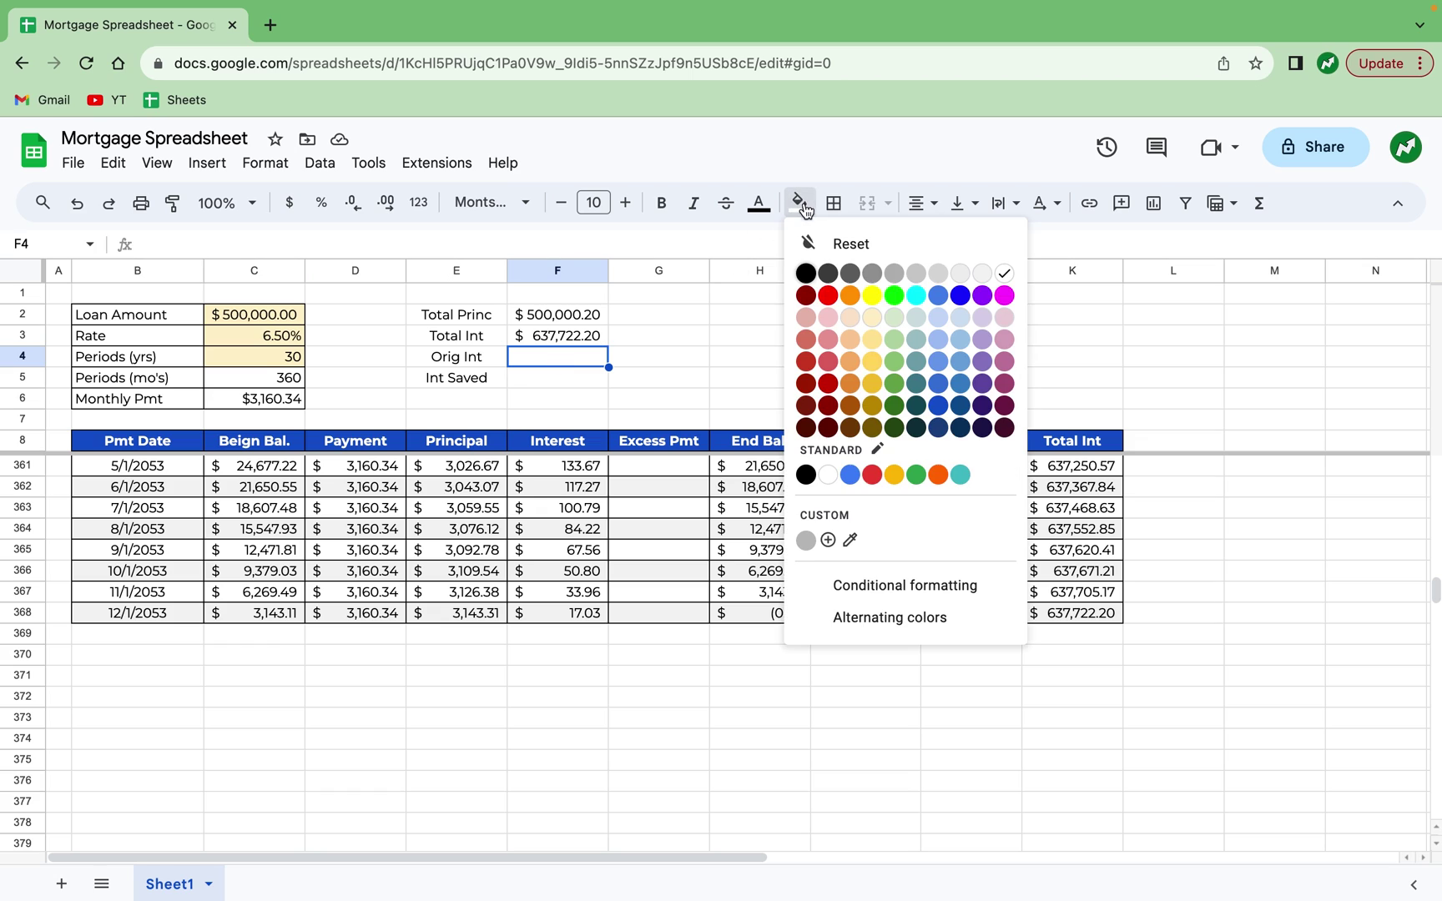
left_click(868, 324)
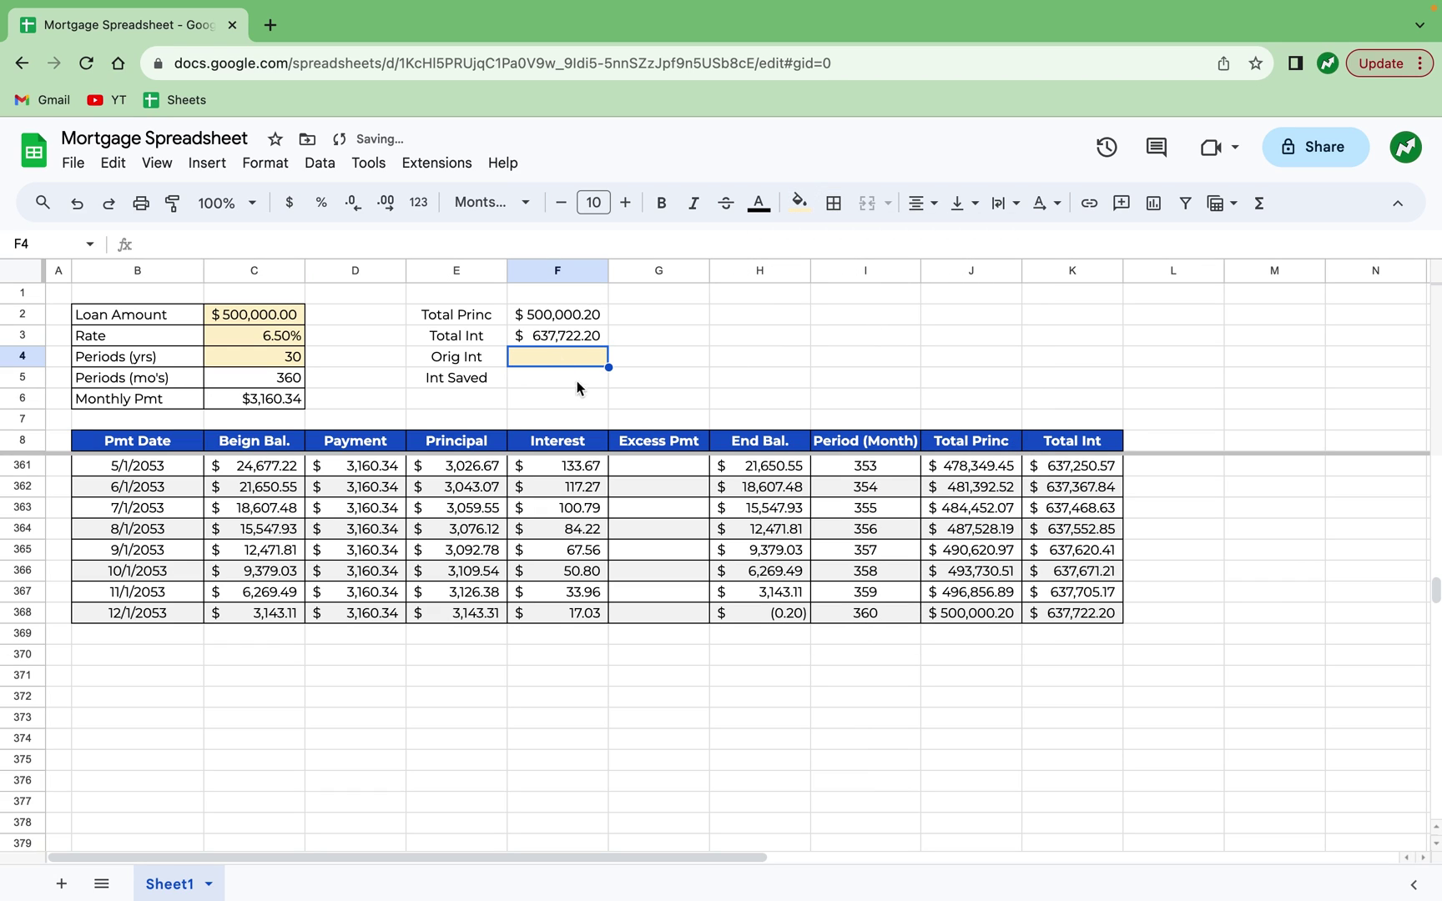
type("6")
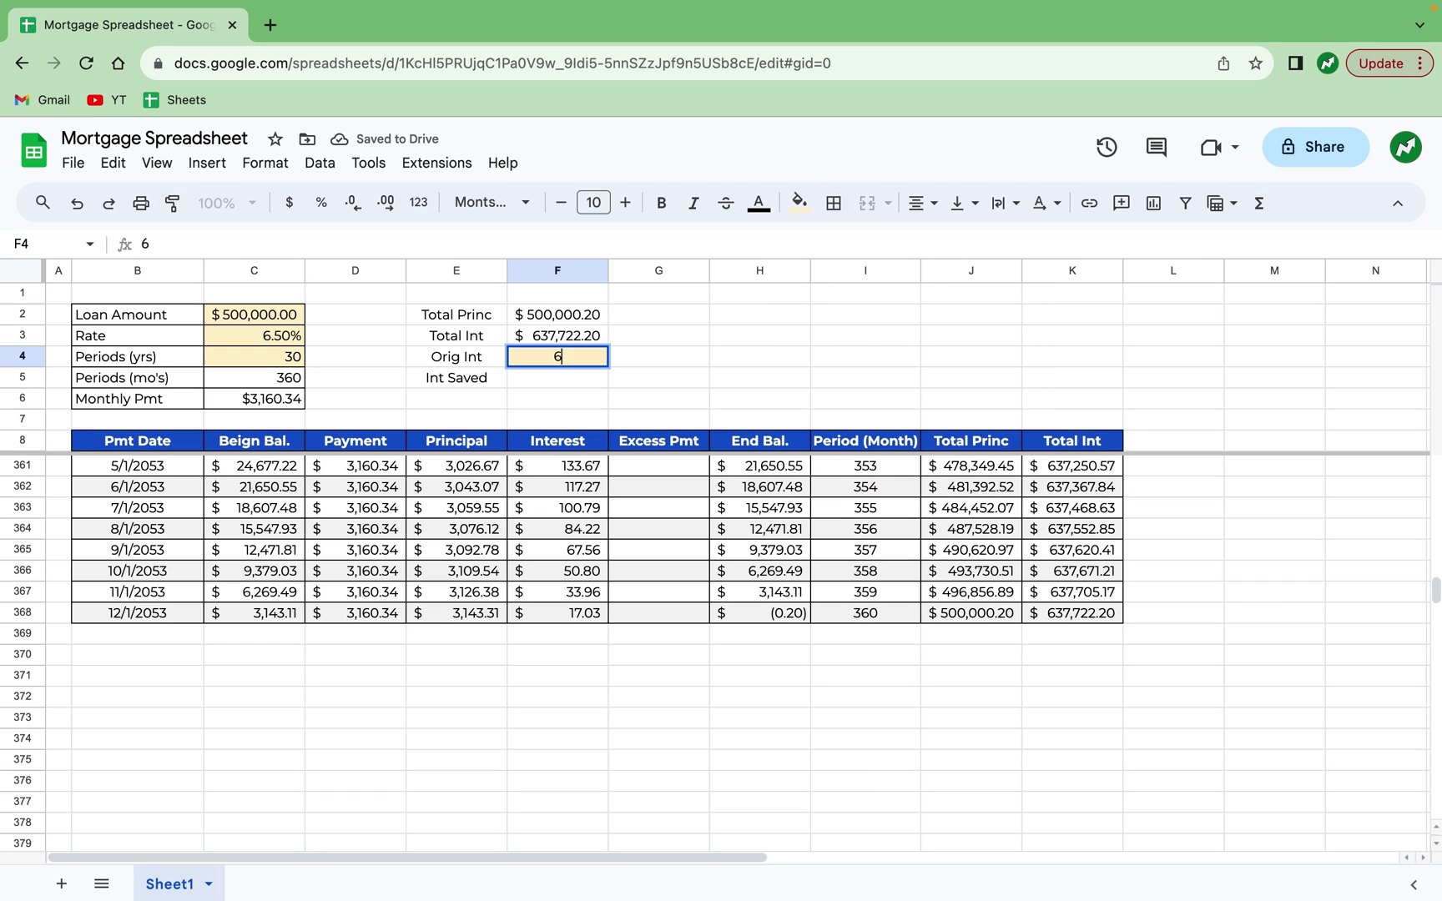
type("37,722.2")
key("Return")
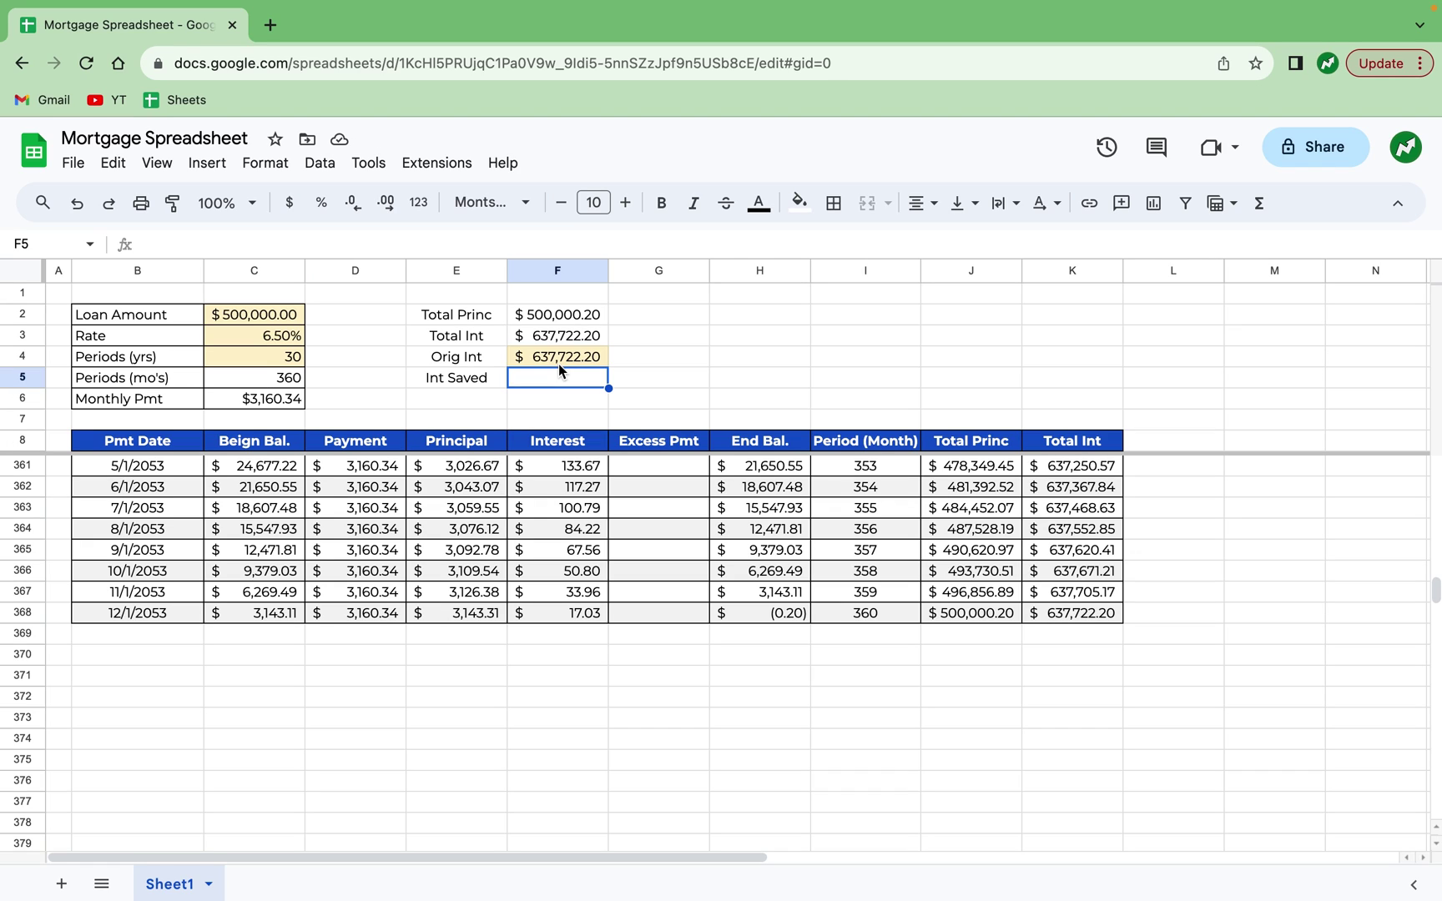
Make Int Saved in F5 compute =F4-F3.
type("=")
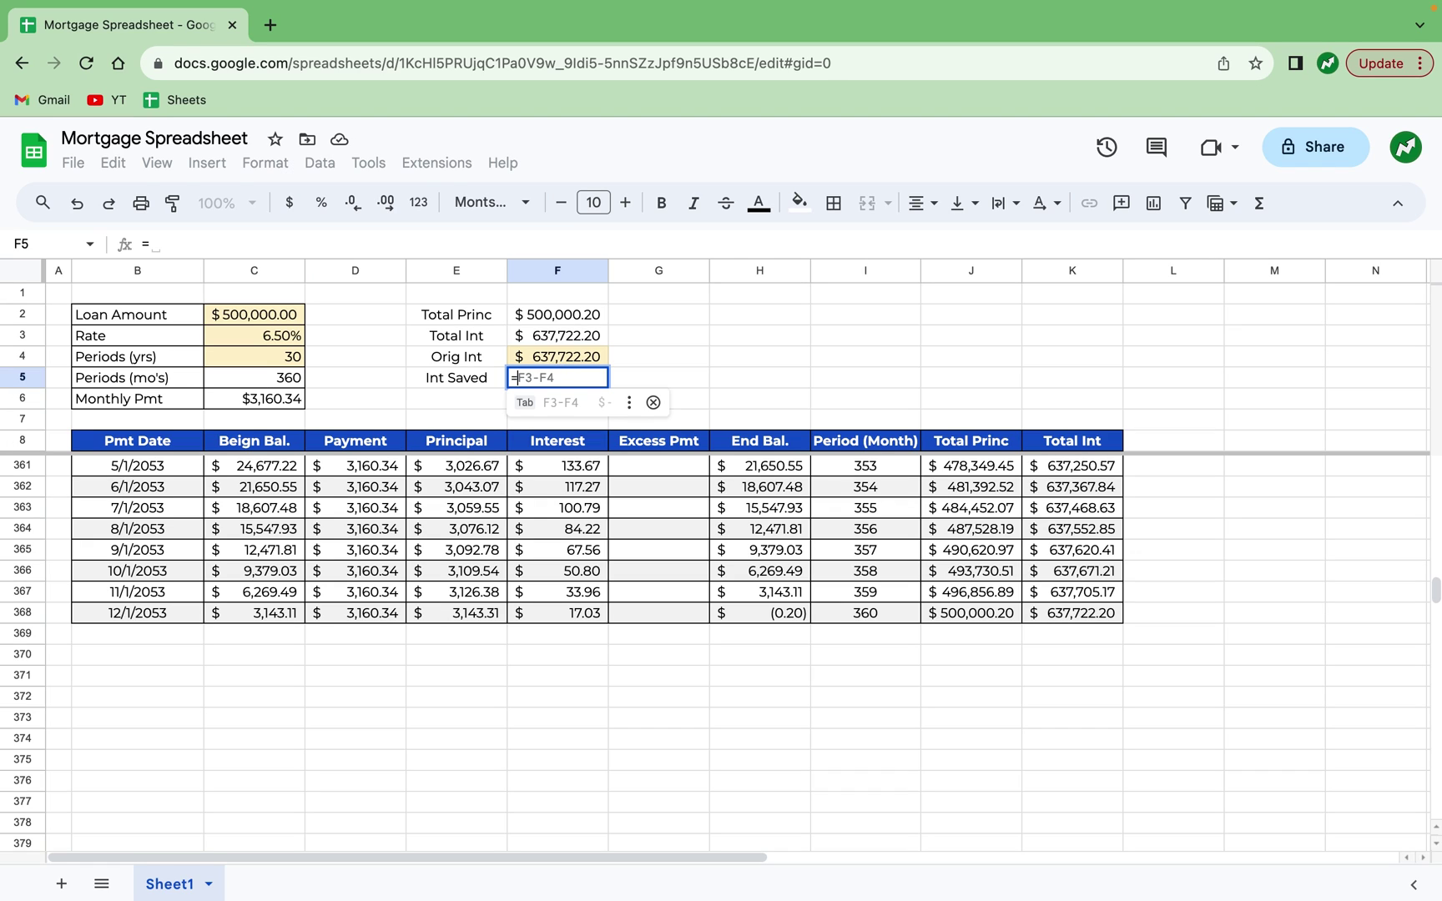
left_click(559, 359)
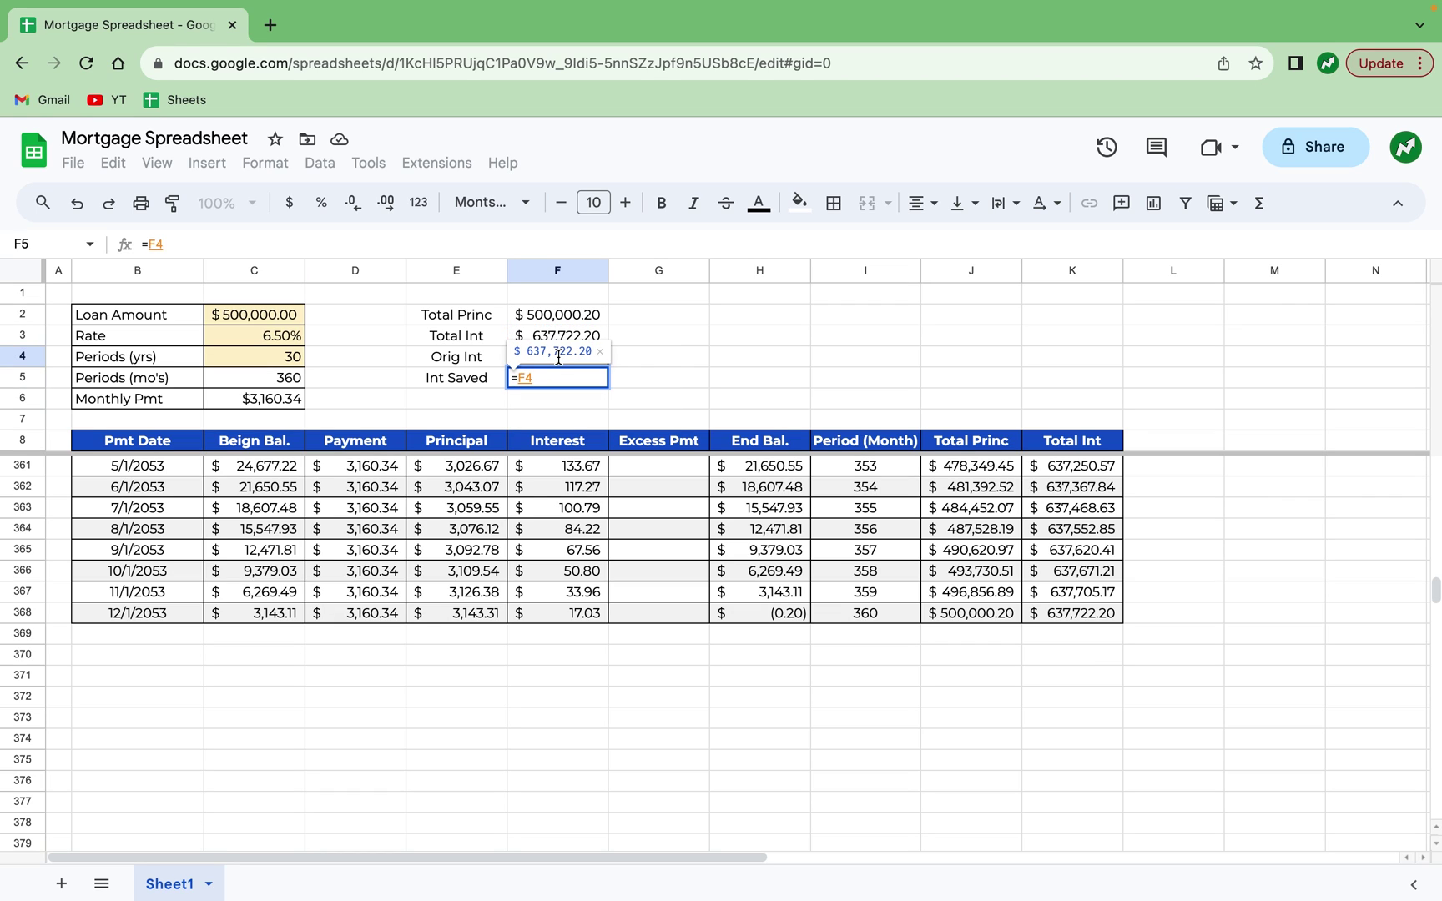
type("-")
left_click(585, 337)
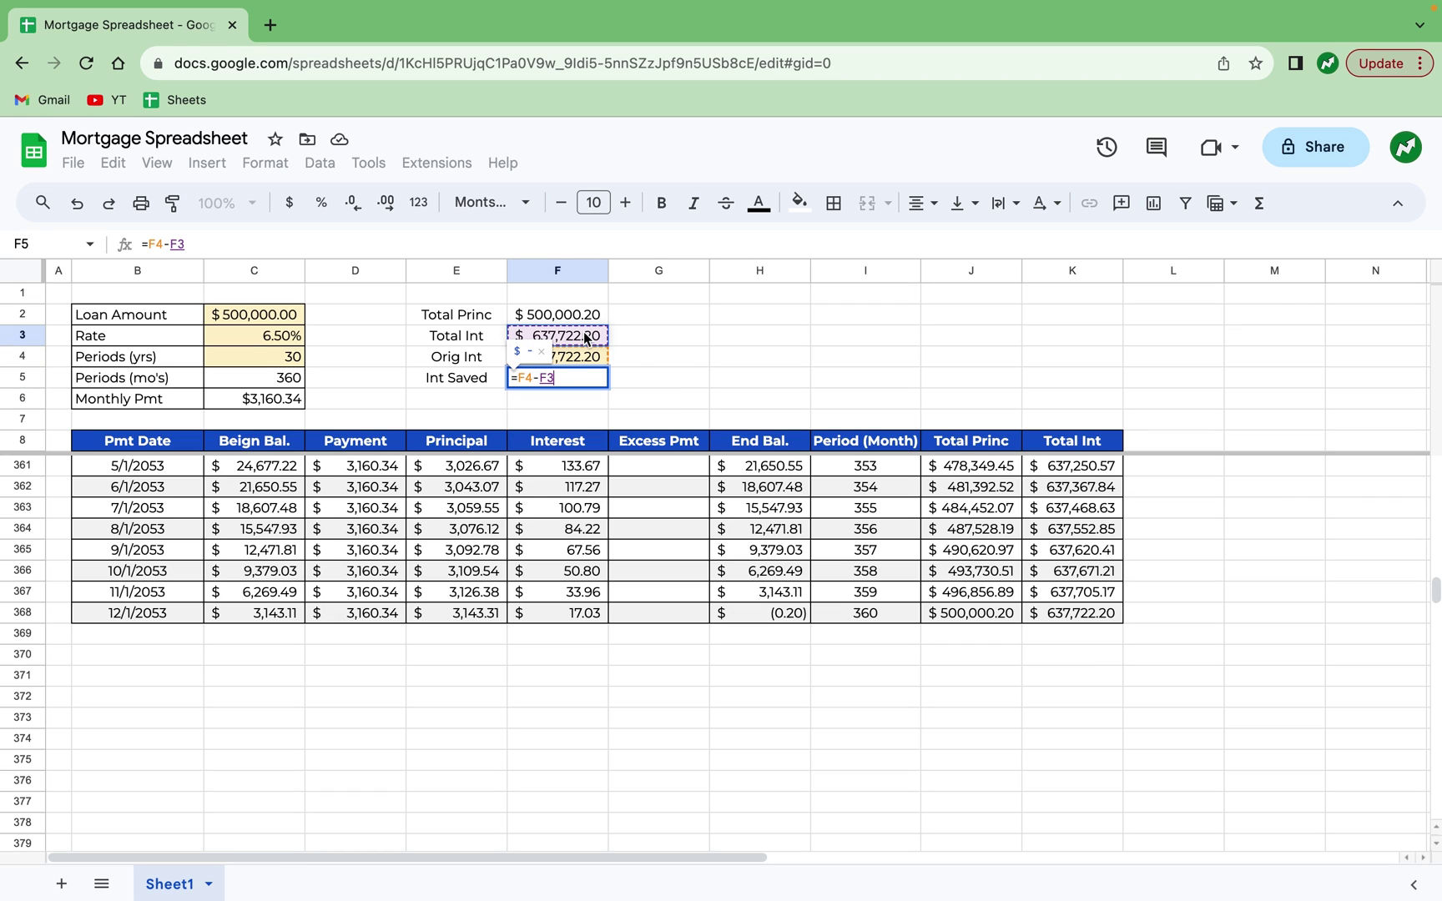
key("Return")
Inspect an Excess Pmt cell and the End Bal. formula in H13.
scroll(659, 584, "up", 20)
left_click(659, 549)
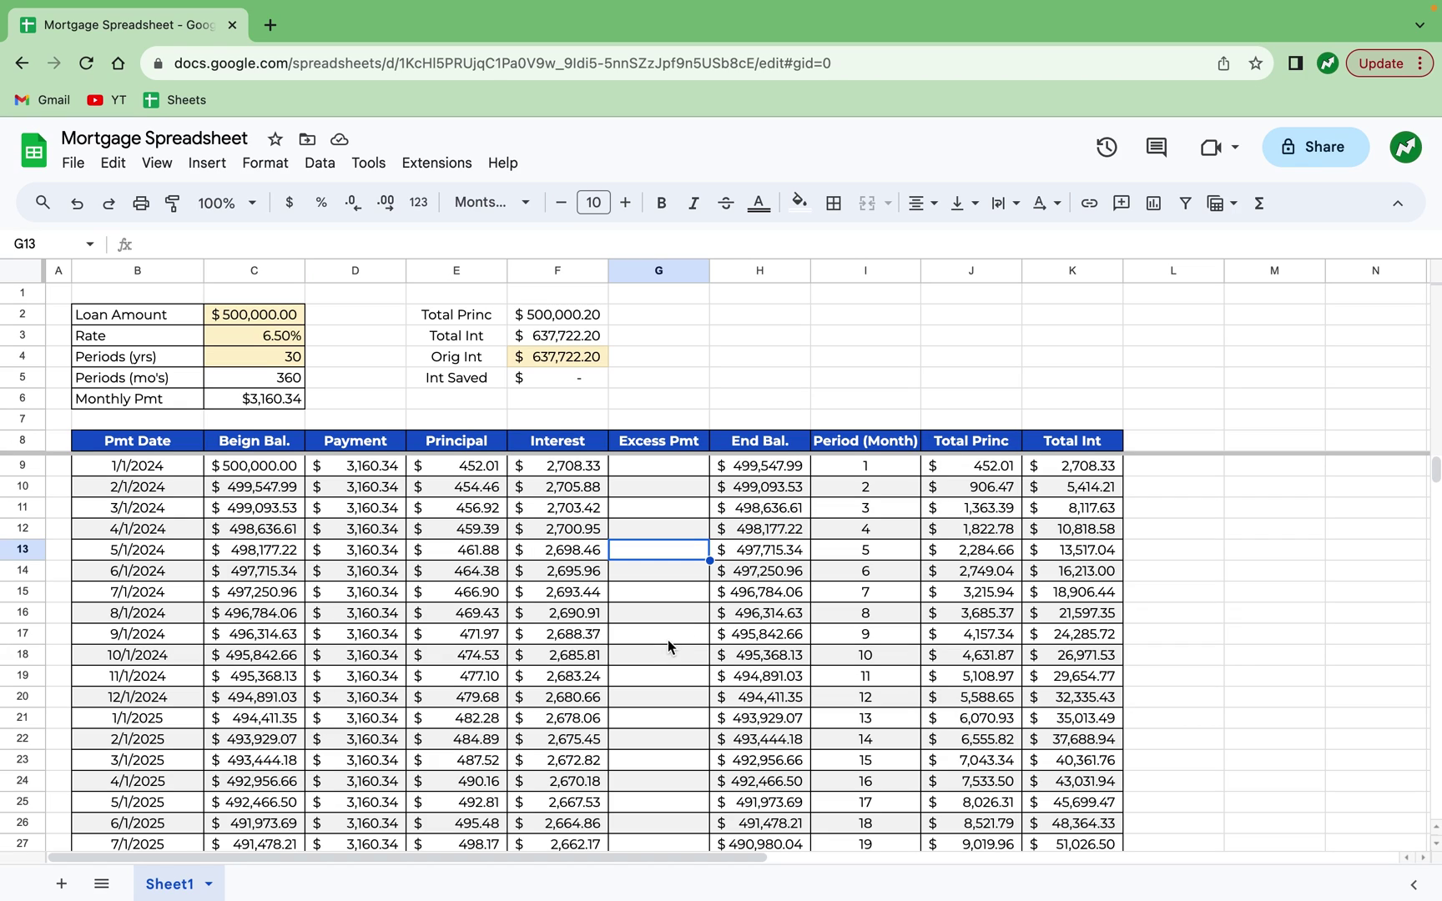
left_click(761, 552)
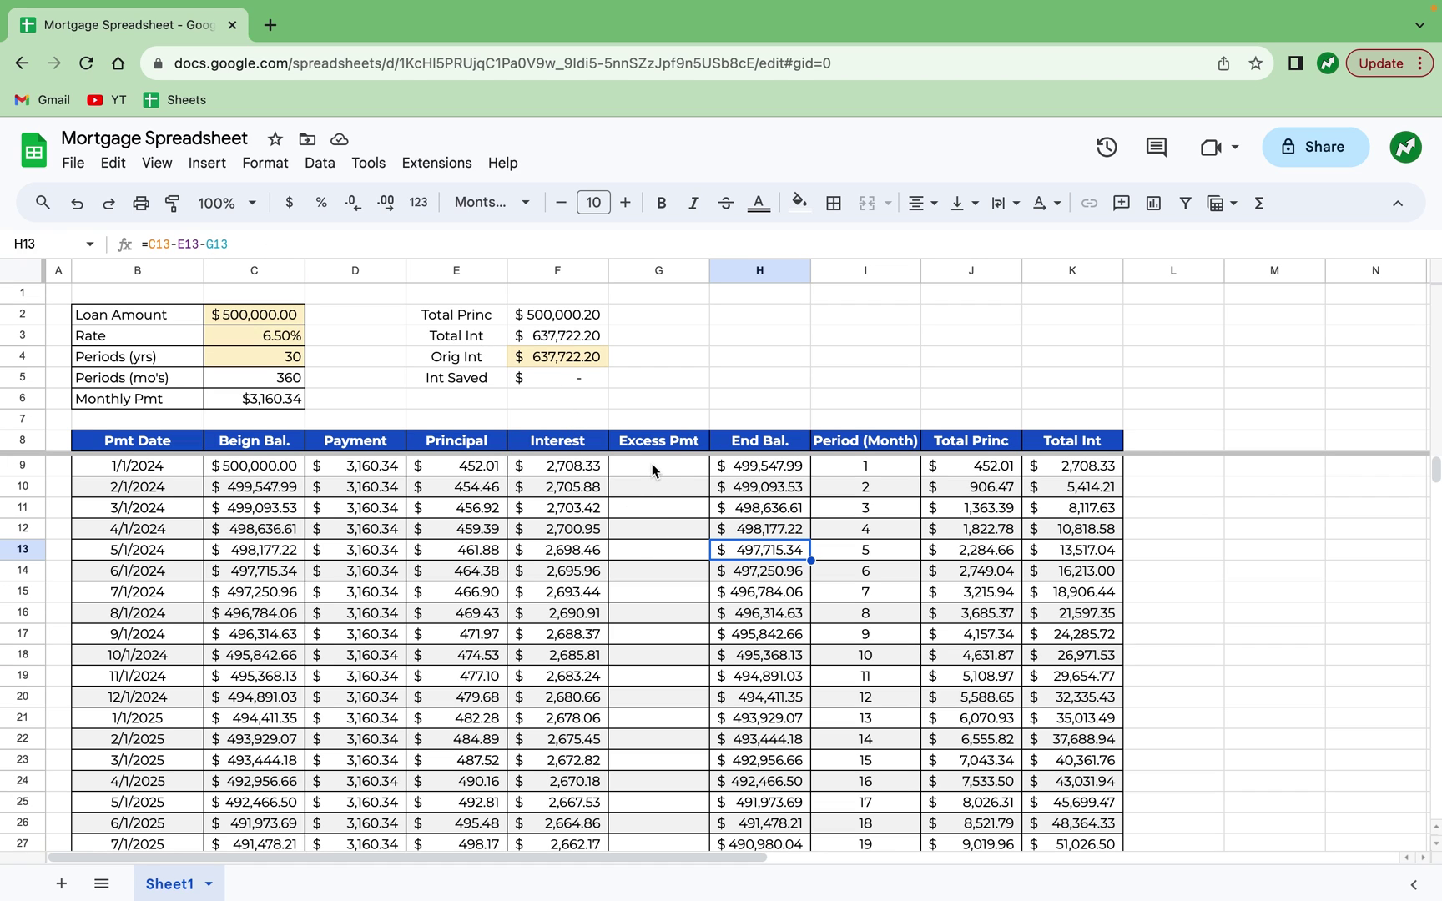
Shade the Excess Pmt cells G9:G368 light yellow.
left_click_drag(652, 463, 669, 699)
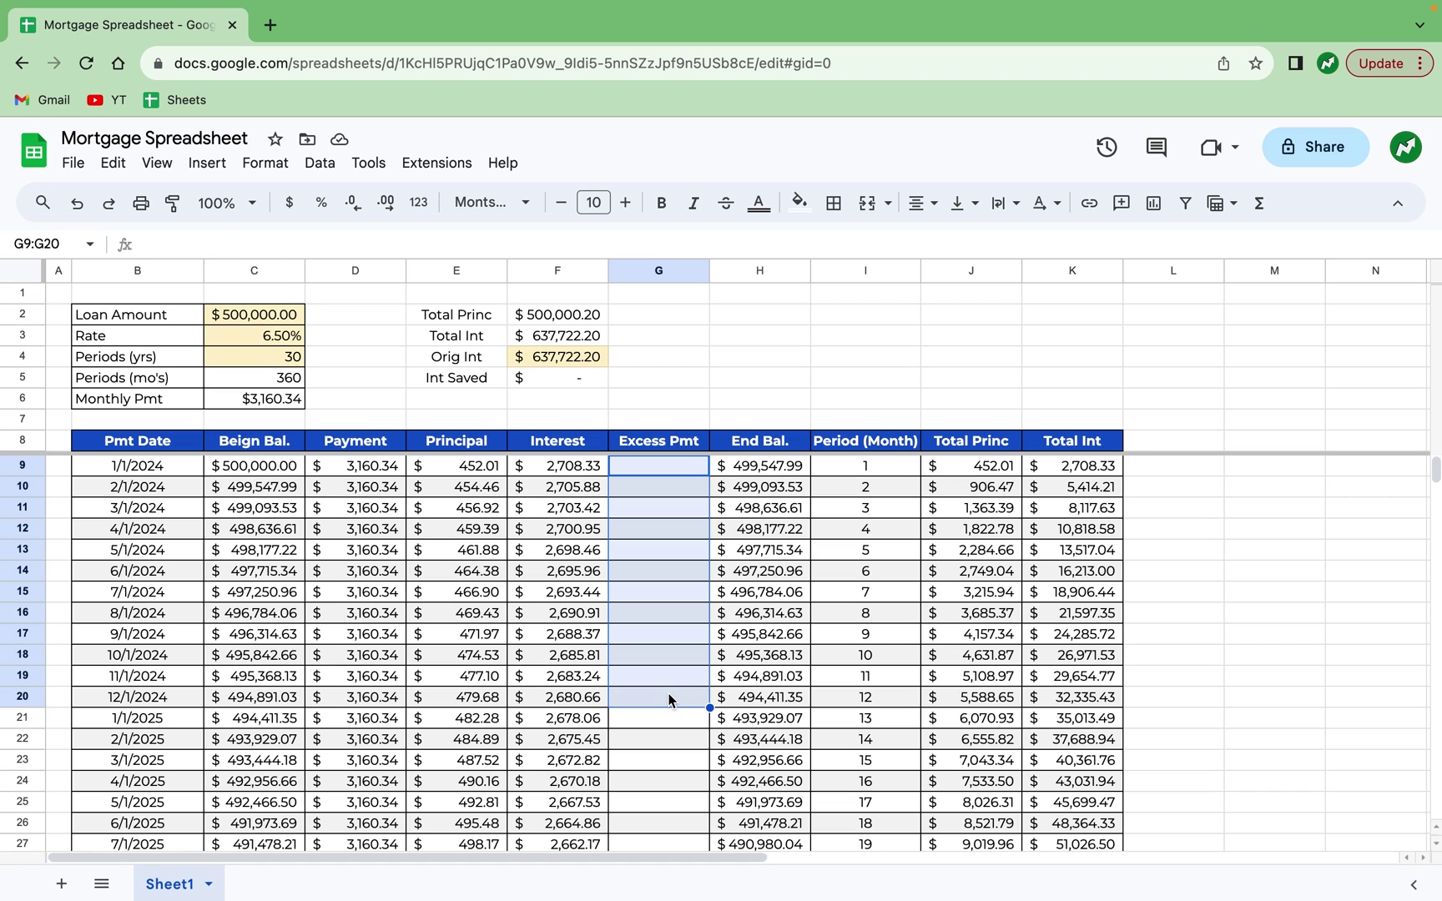
scroll(668, 699, "down", 20)
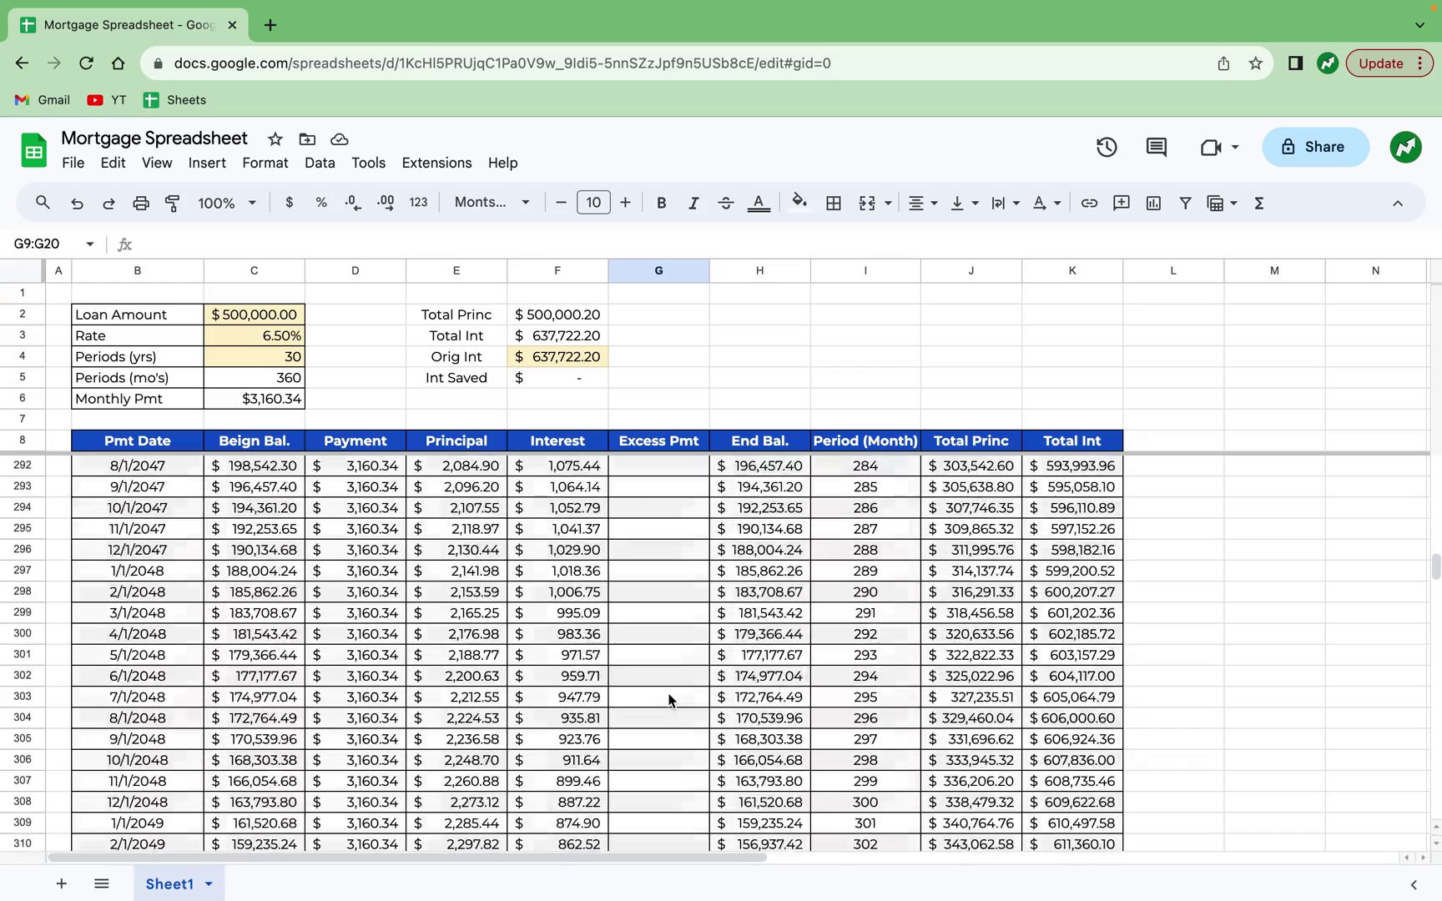
scroll(668, 699, "down", 20)
scroll(669, 695, "up", 3)
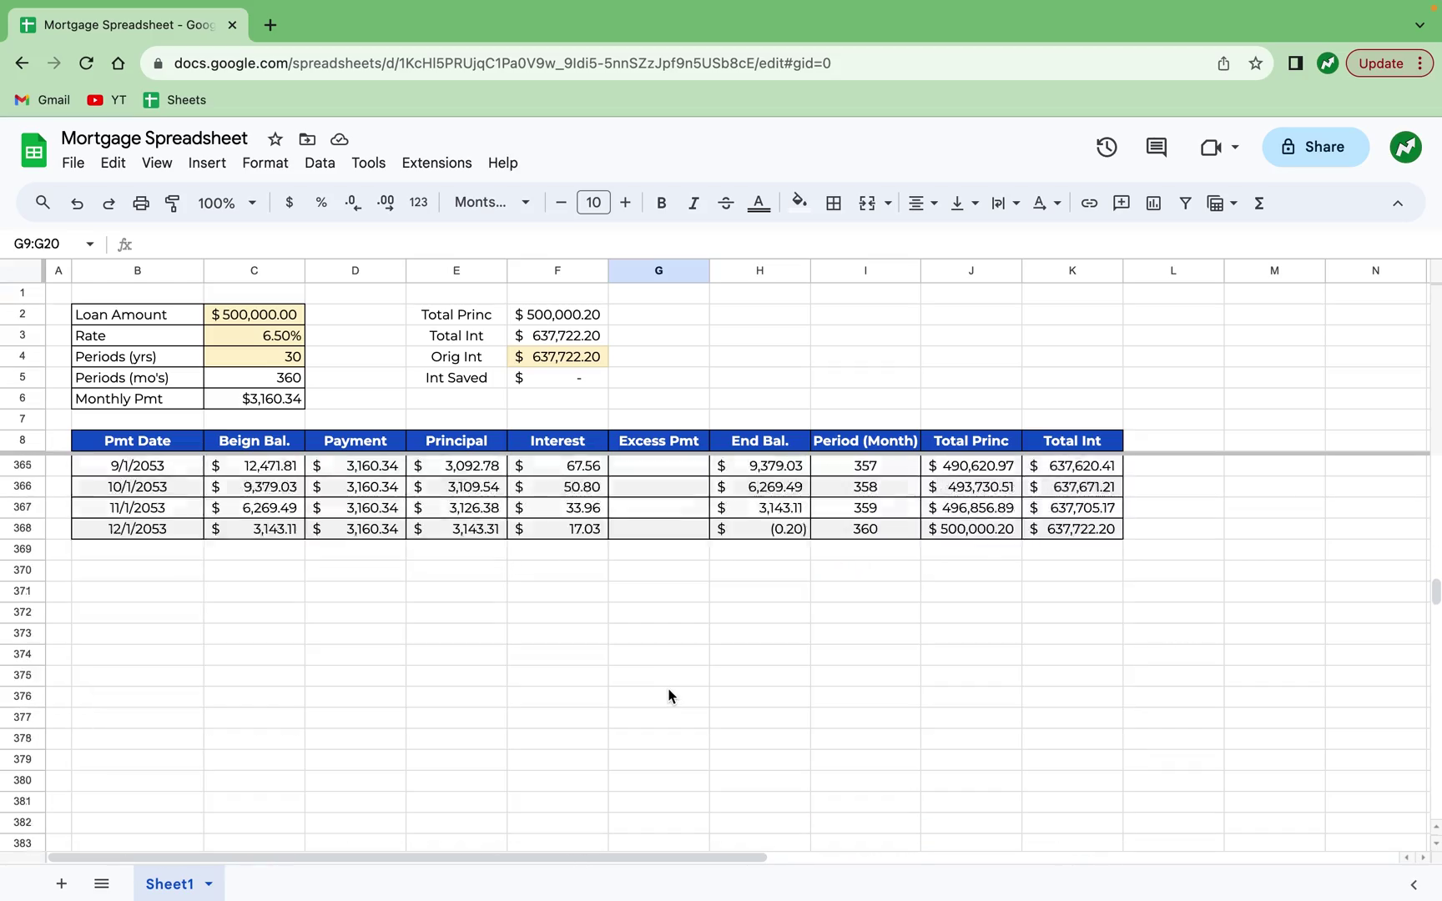
scroll(668, 687, "up", 2)
left_click(672, 611)
left_click(669, 654)
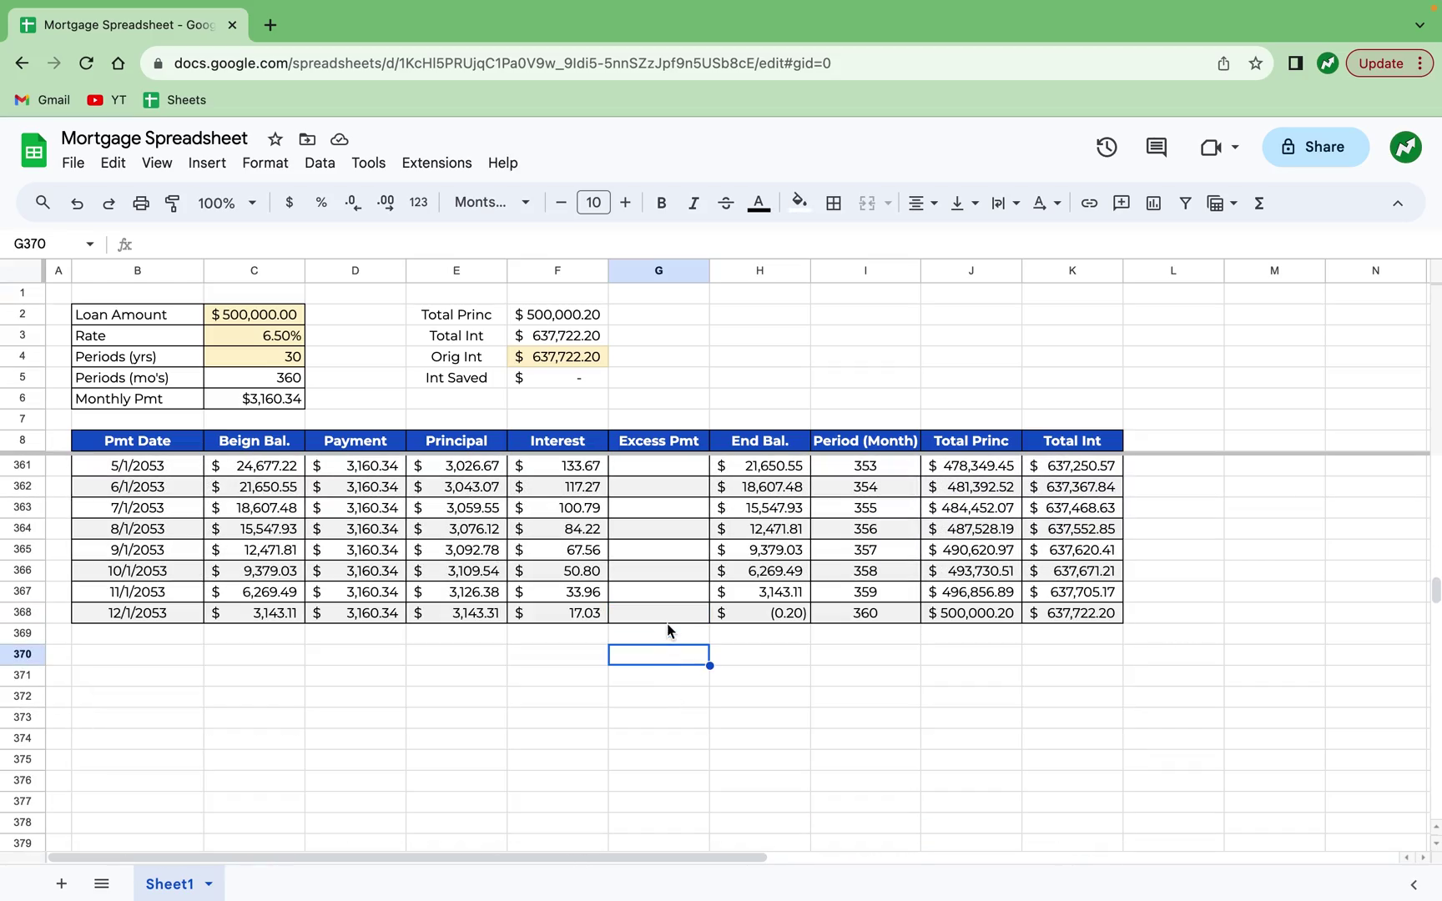
left_click_drag(666, 623, 676, 272)
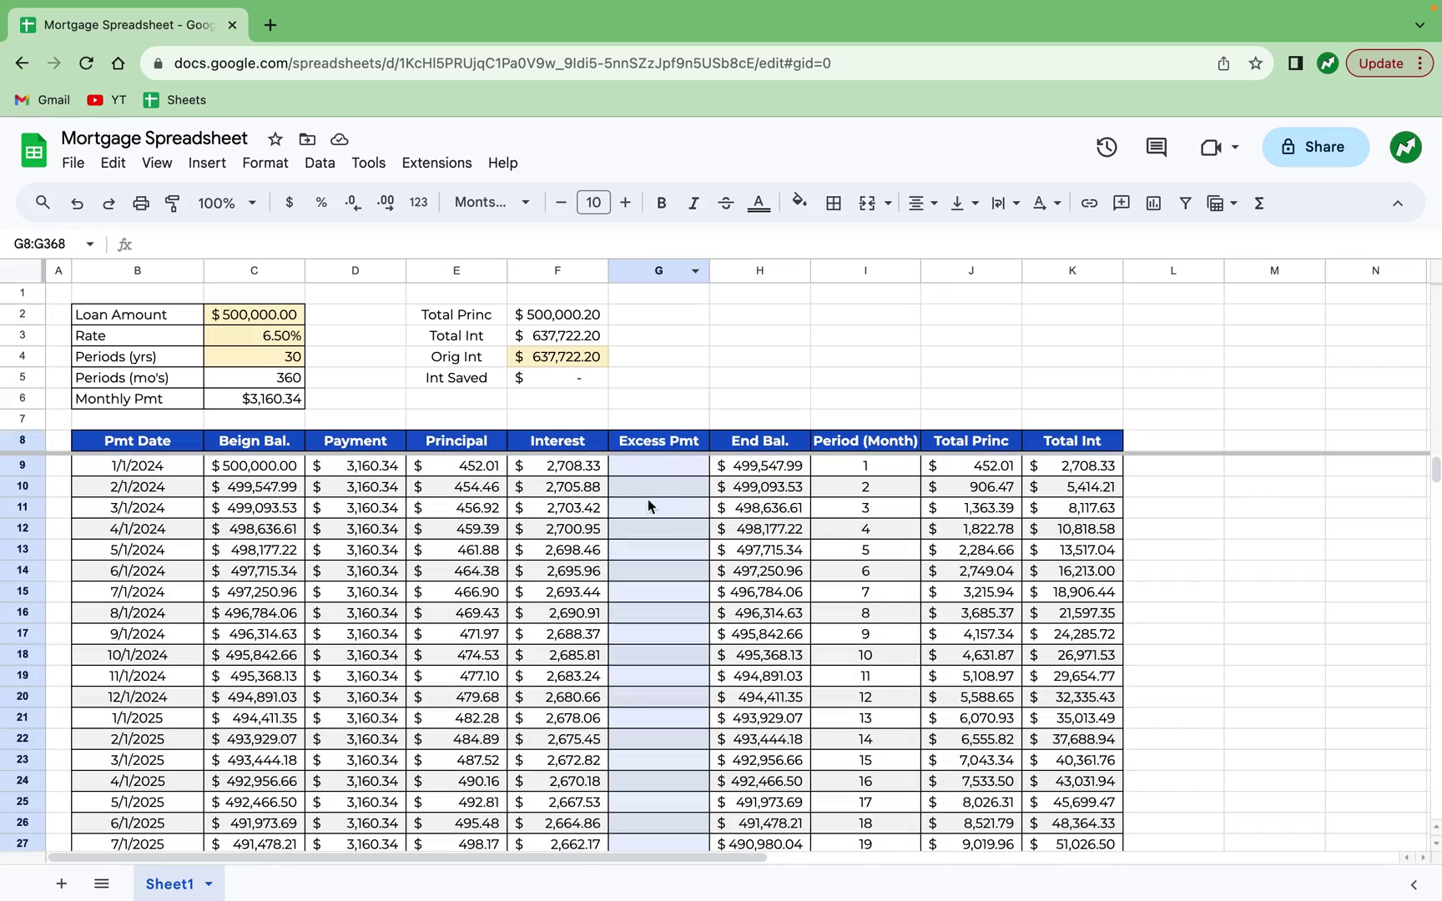
left_click(655, 464, "shift")
left_click(799, 203)
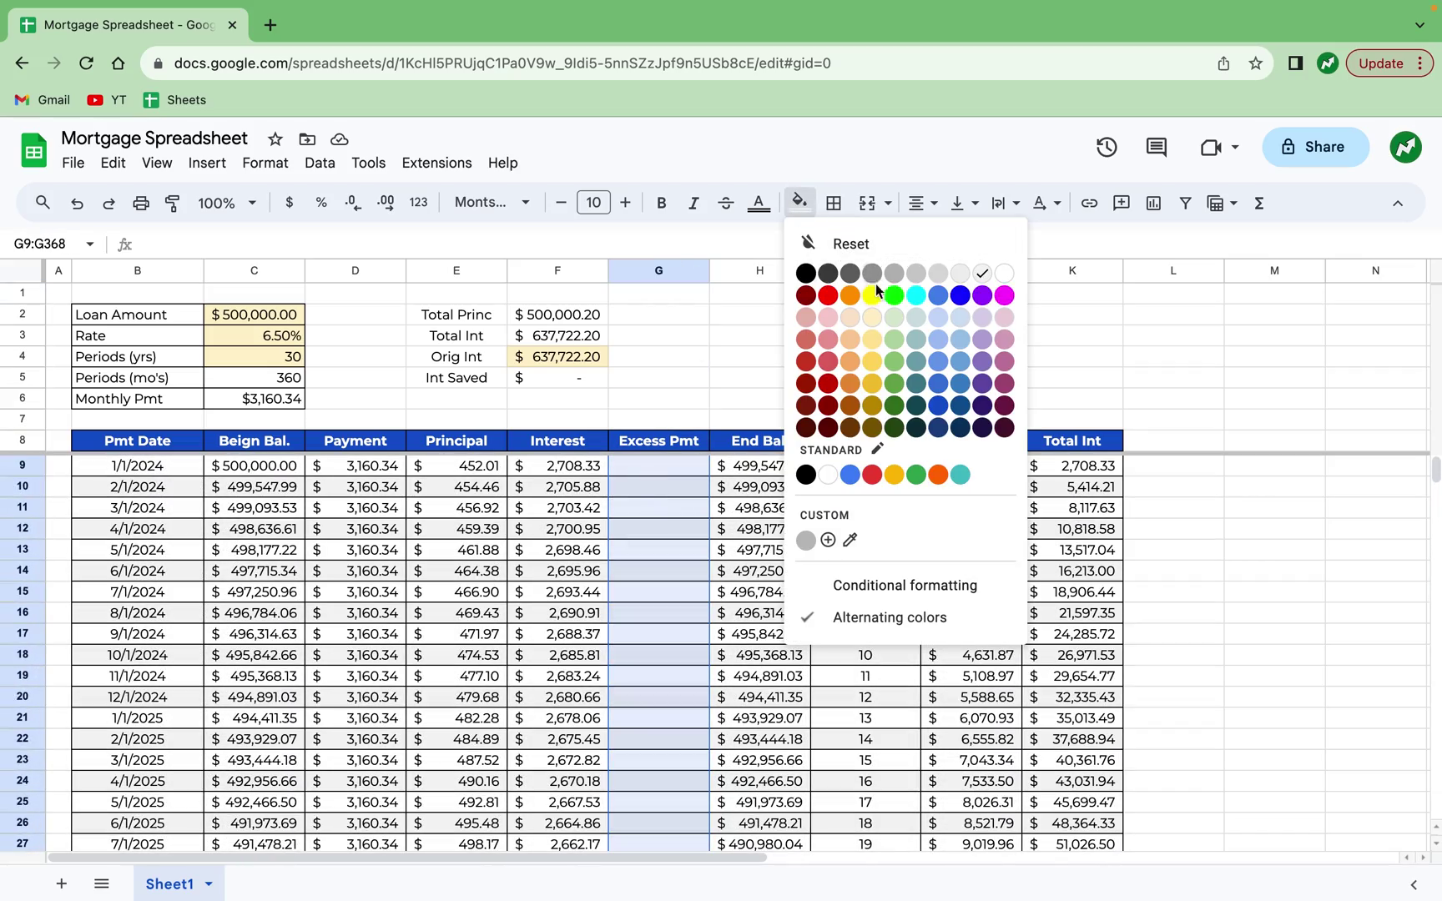
left_click(871, 318)
left_click(725, 420)
Apply all borders to the E2:F5 interest summary table.
left_click(450, 315)
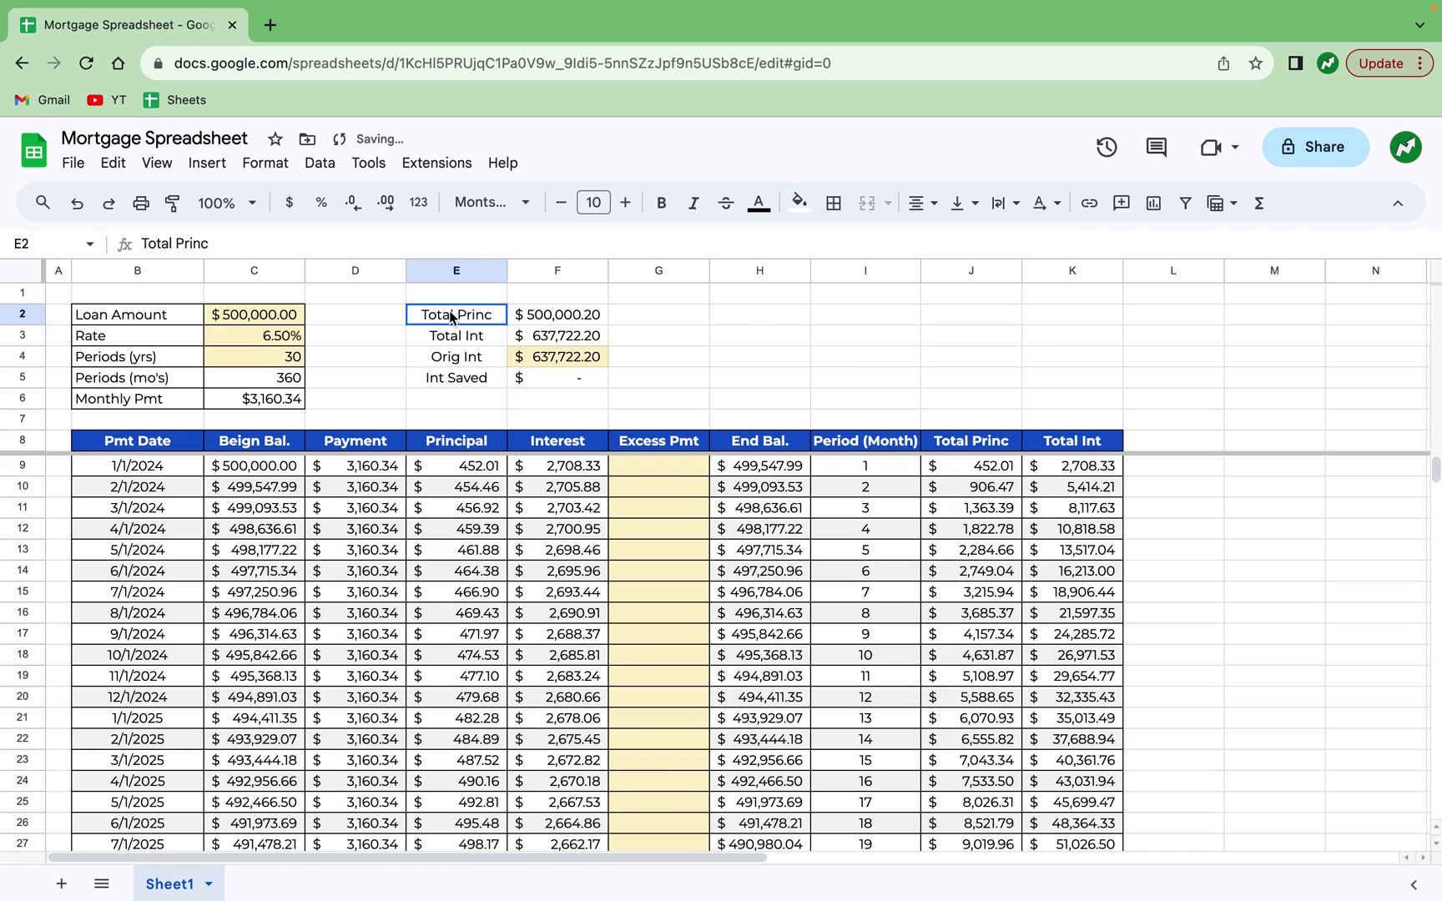
left_click_drag(450, 316, 539, 376)
left_click(833, 203)
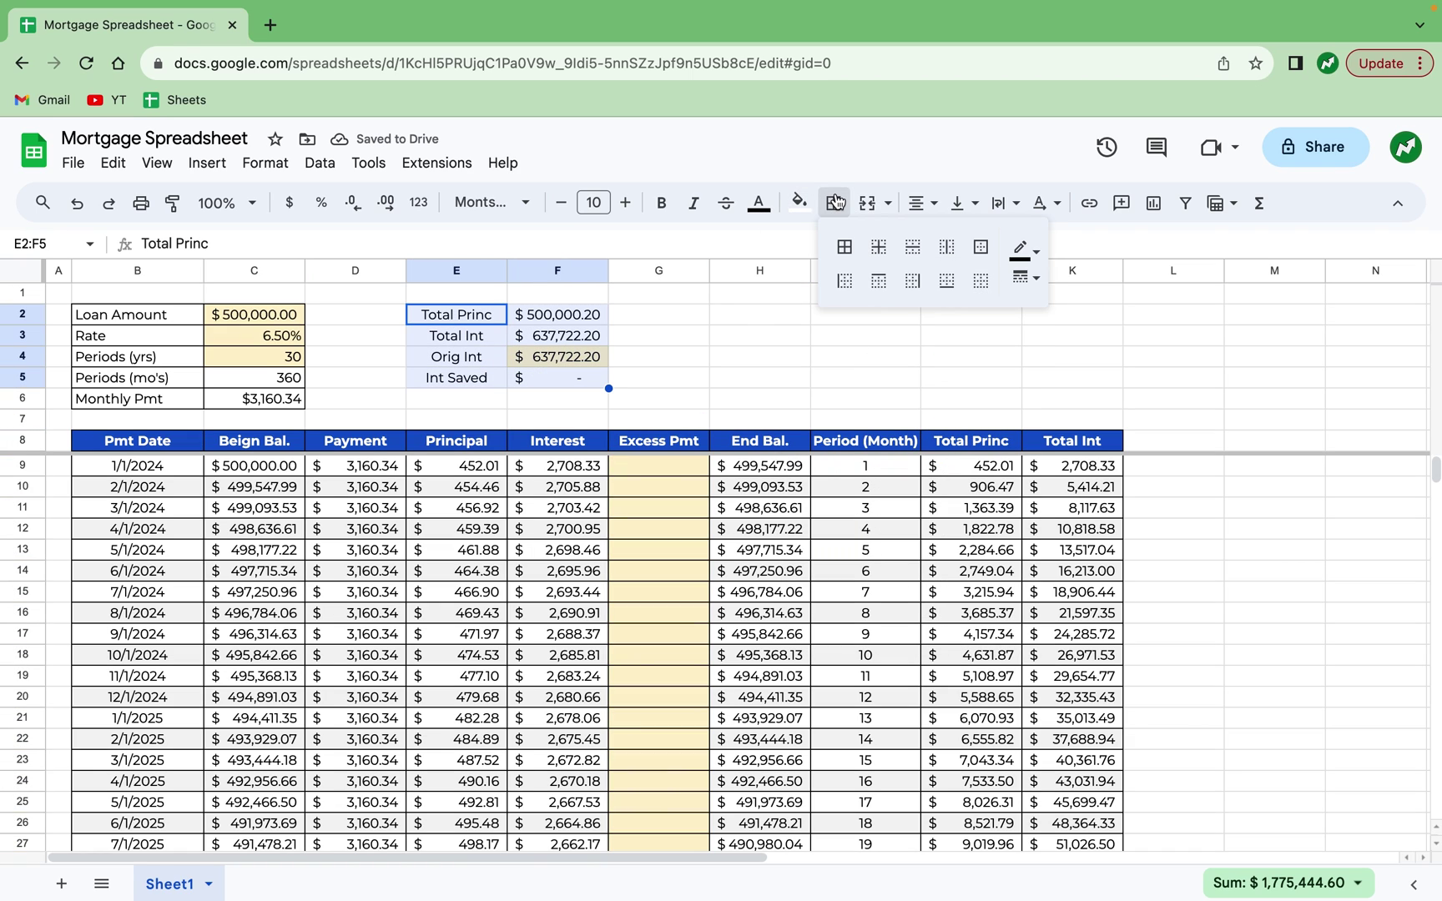
left_click(846, 250)
left_click(721, 400)
Left-align the summary labels in E2:E5.
left_click_drag(476, 317, 472, 382)
left_click(918, 202)
left_click(919, 241)
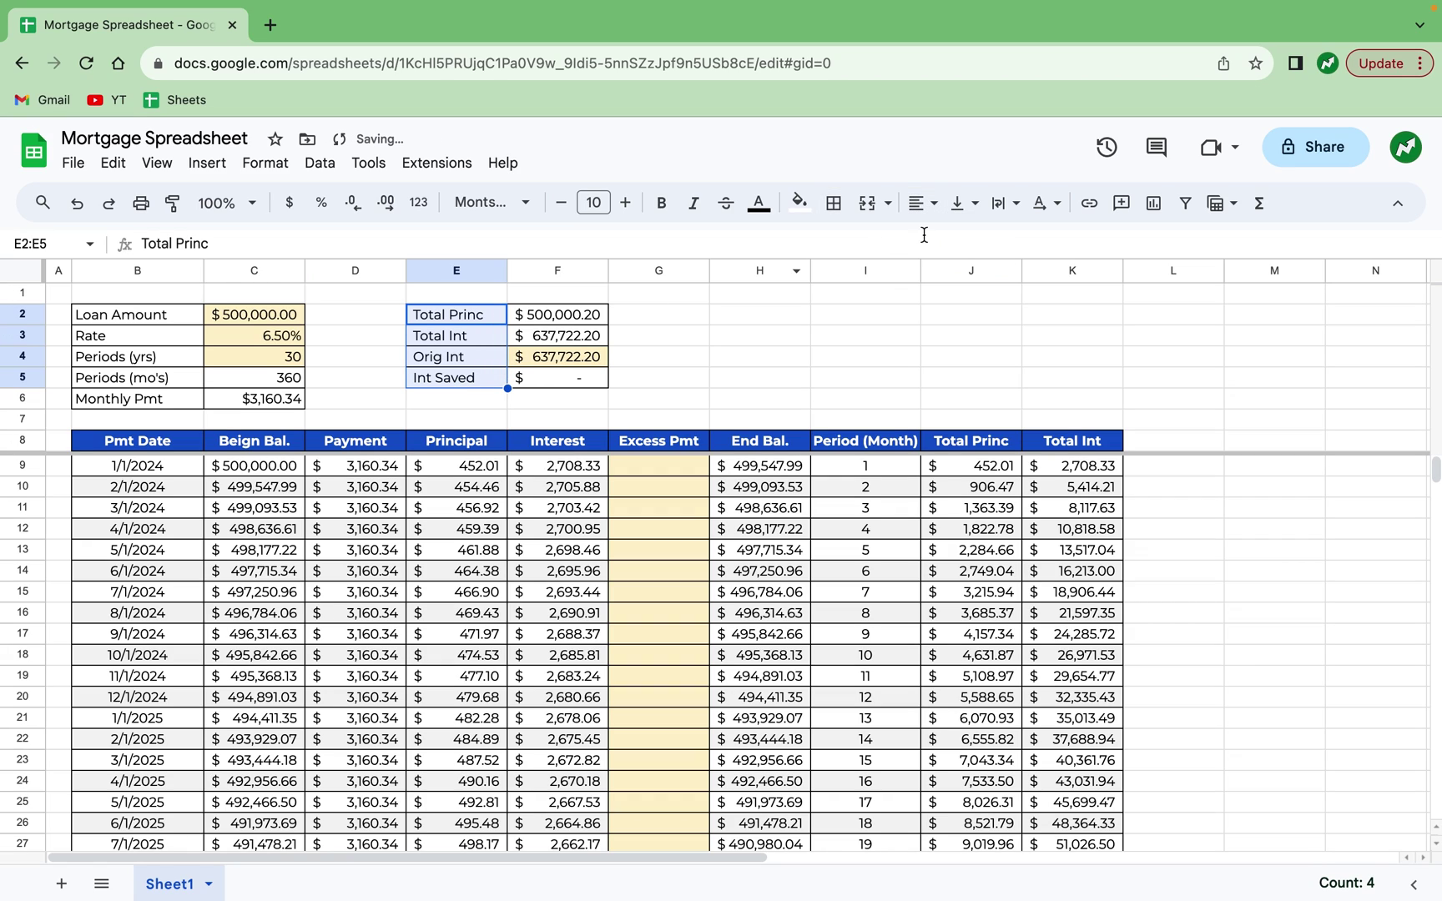
left_click(804, 340)
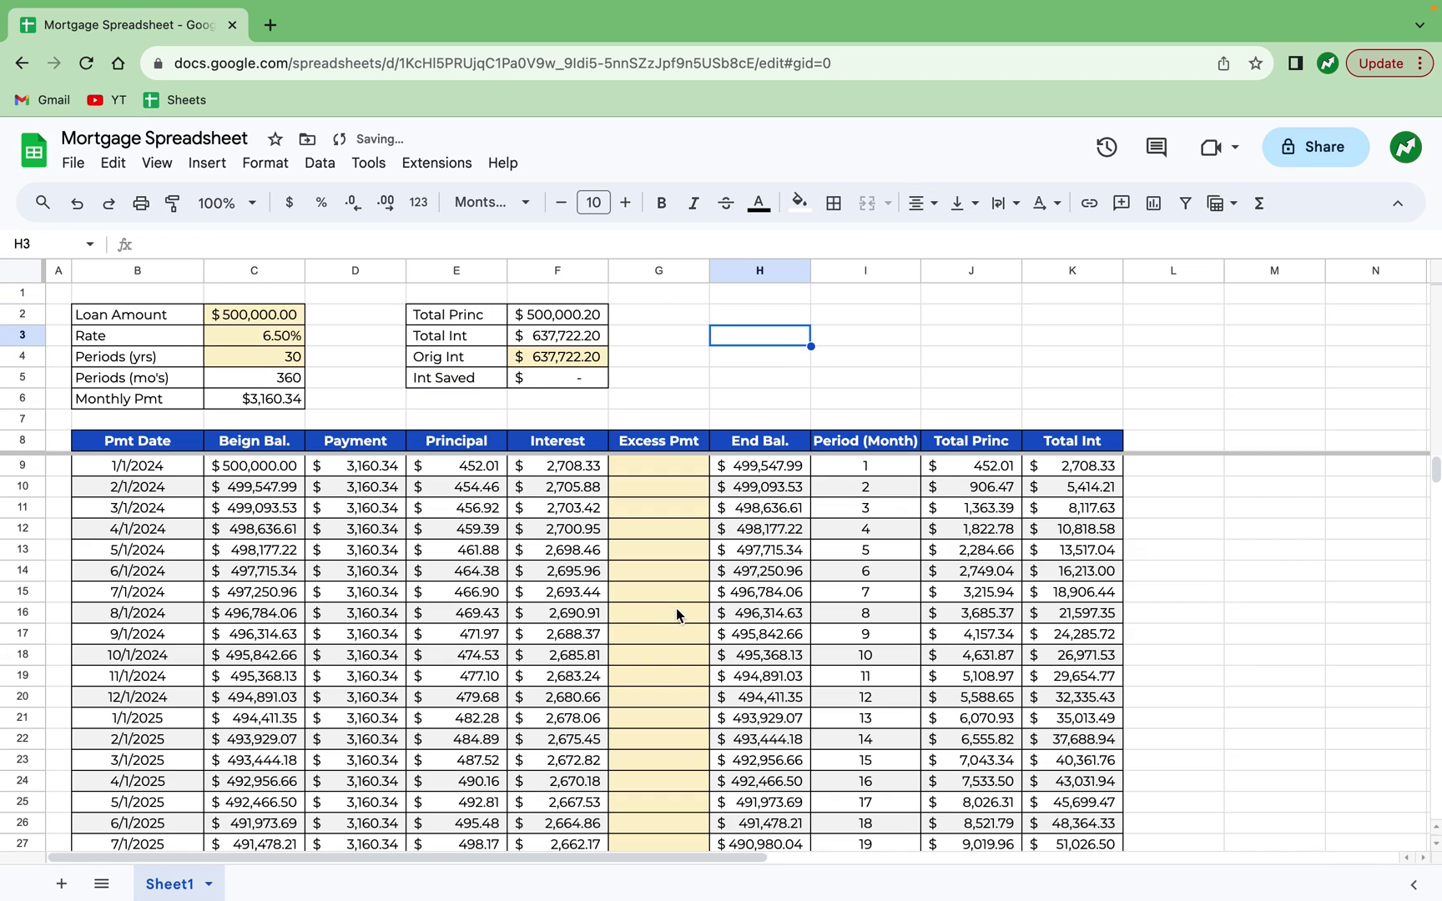
left_click(643, 704)
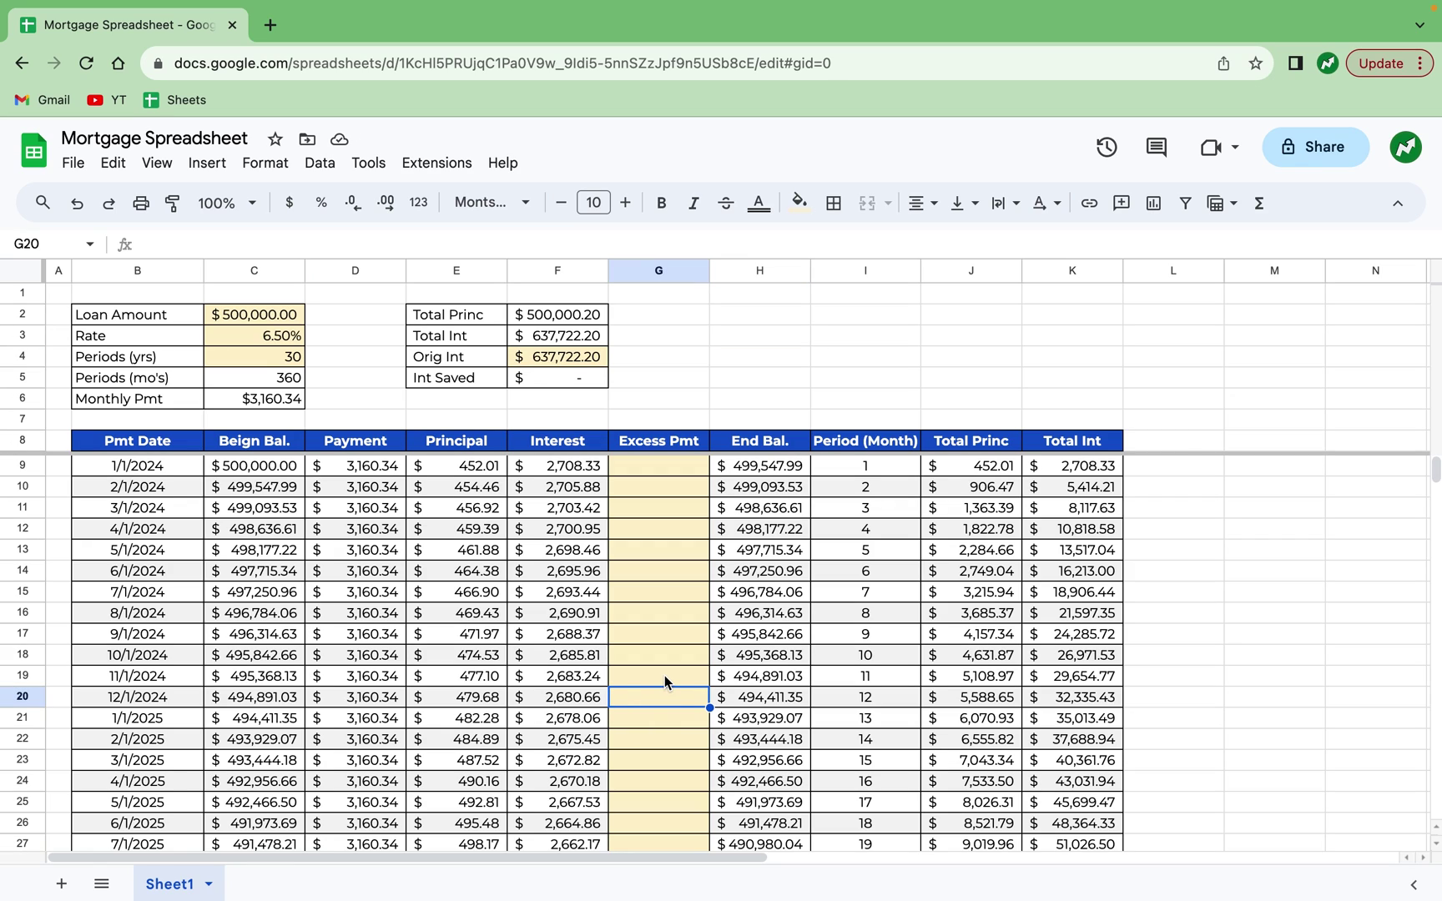
Try a $5,000 extra payment in the December 2024 Excess Pmt cell G20, then clear it.
type("5000")
left_click(669, 620)
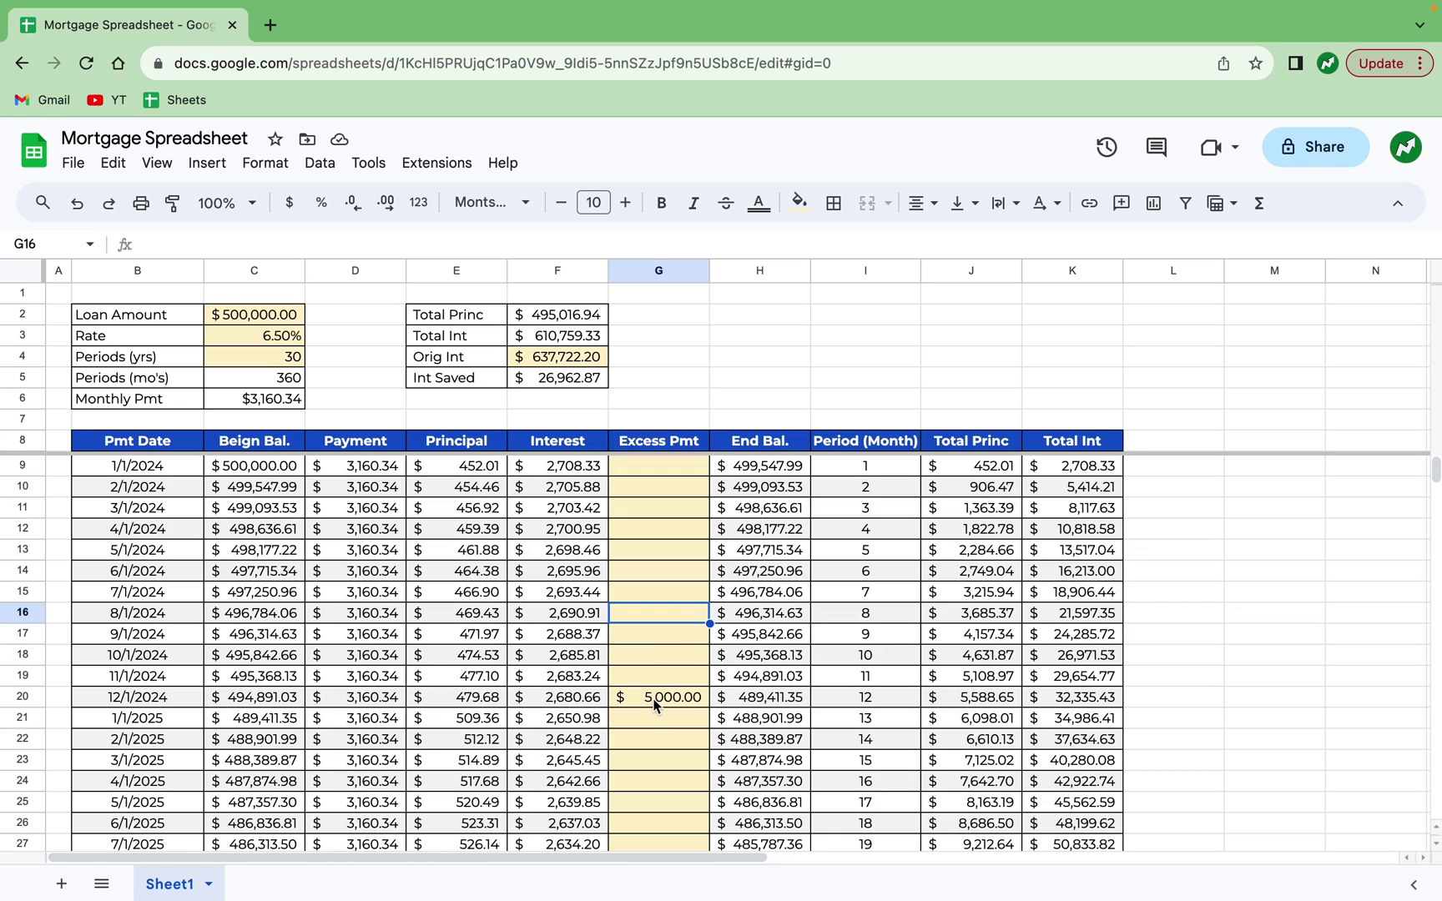
left_click(656, 706)
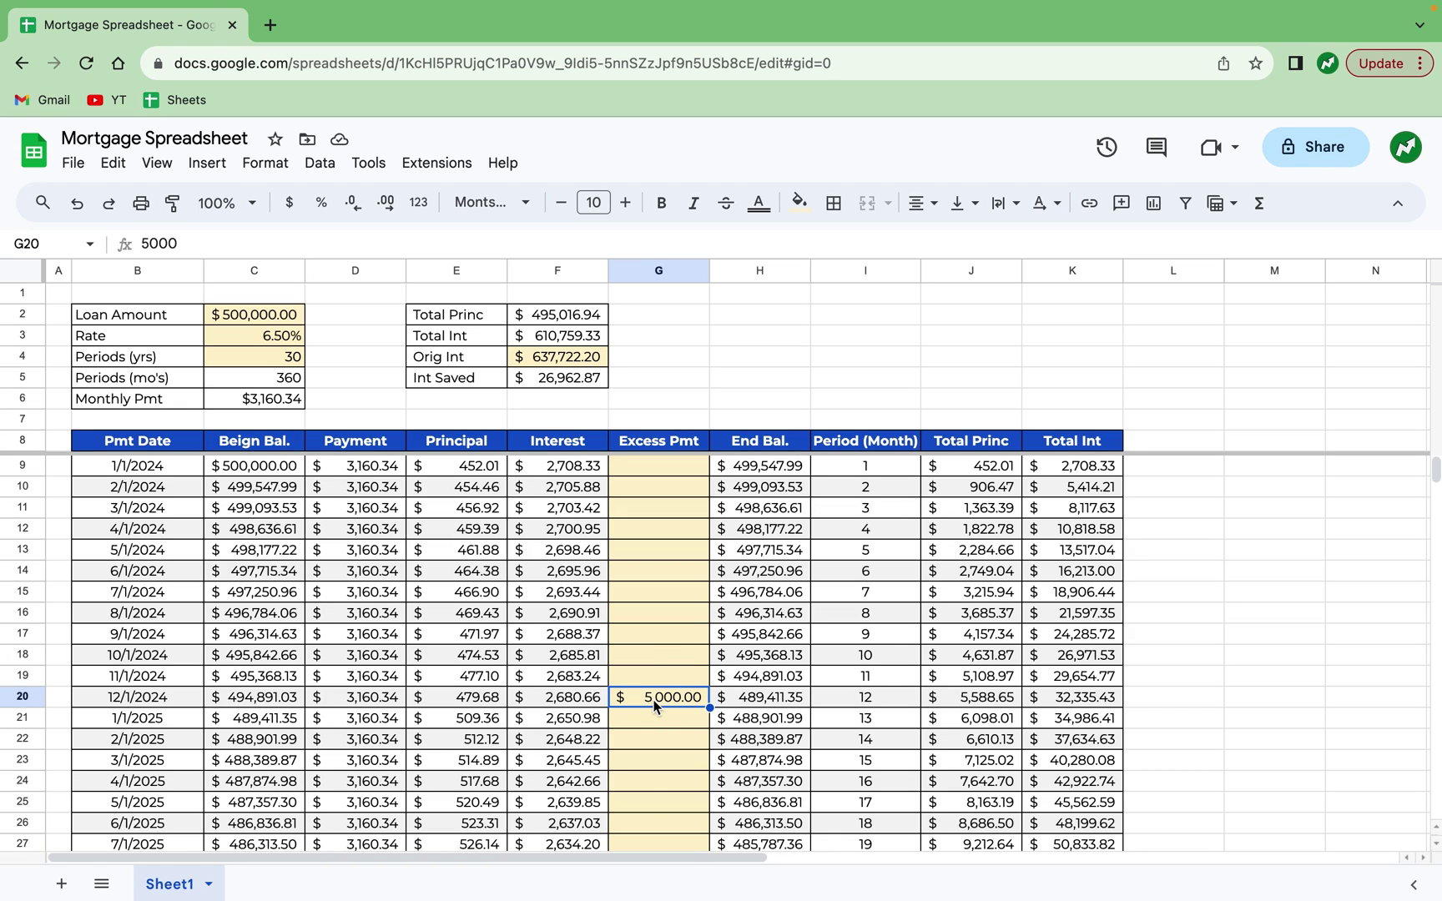
key("Delete")
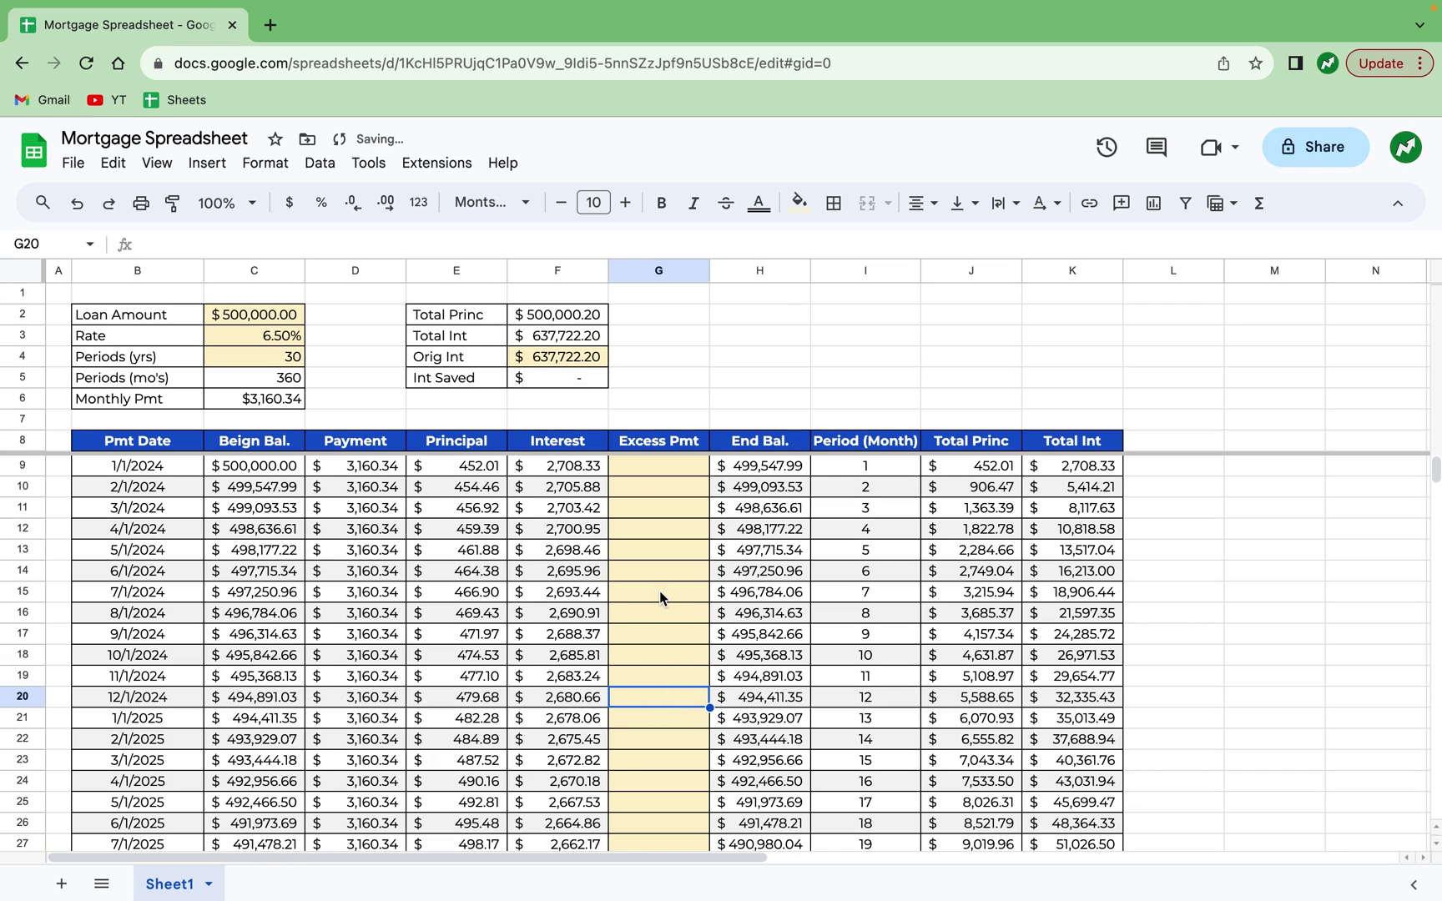
Enter a $5,000 extra payment in the June 2024 Excess Pmt cell G14.
left_click(652, 574)
type("5000")
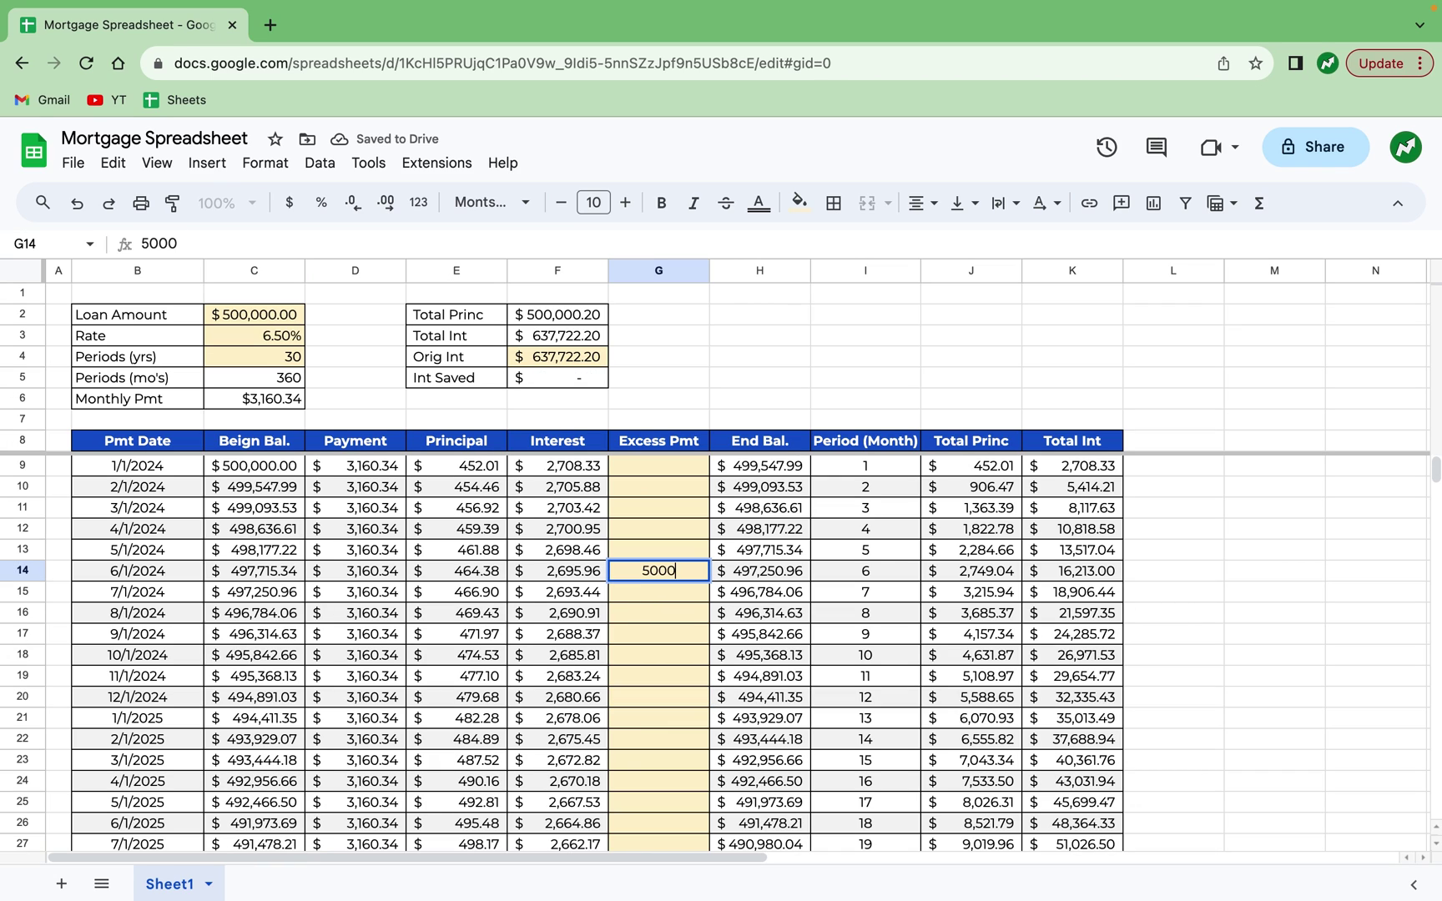
key("Return")
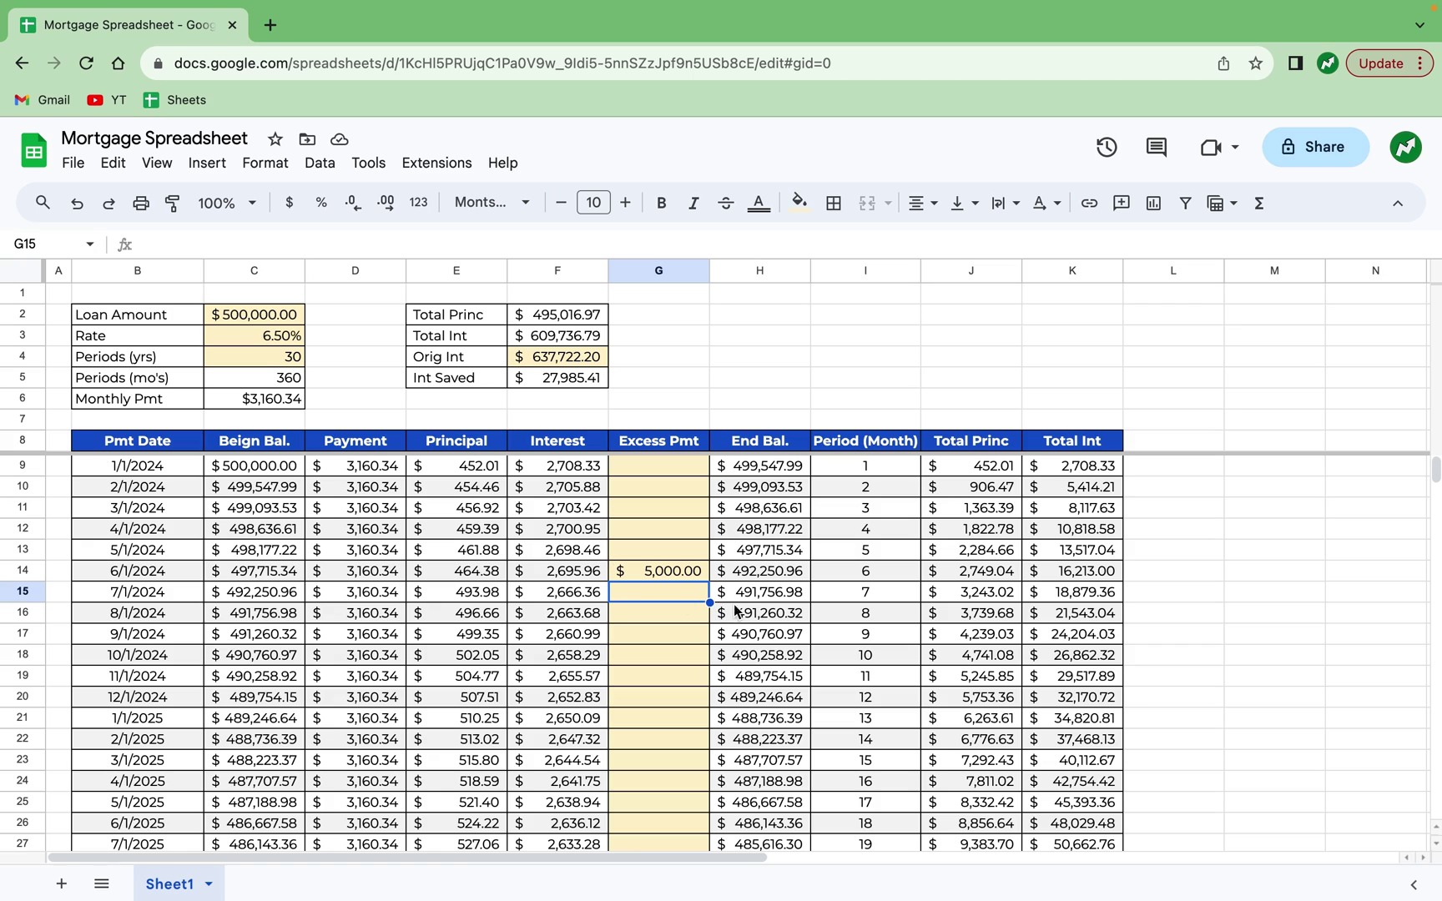
Clear the $5,000 June 2024 extra payment from G14.
left_click(682, 573)
key("Delete")
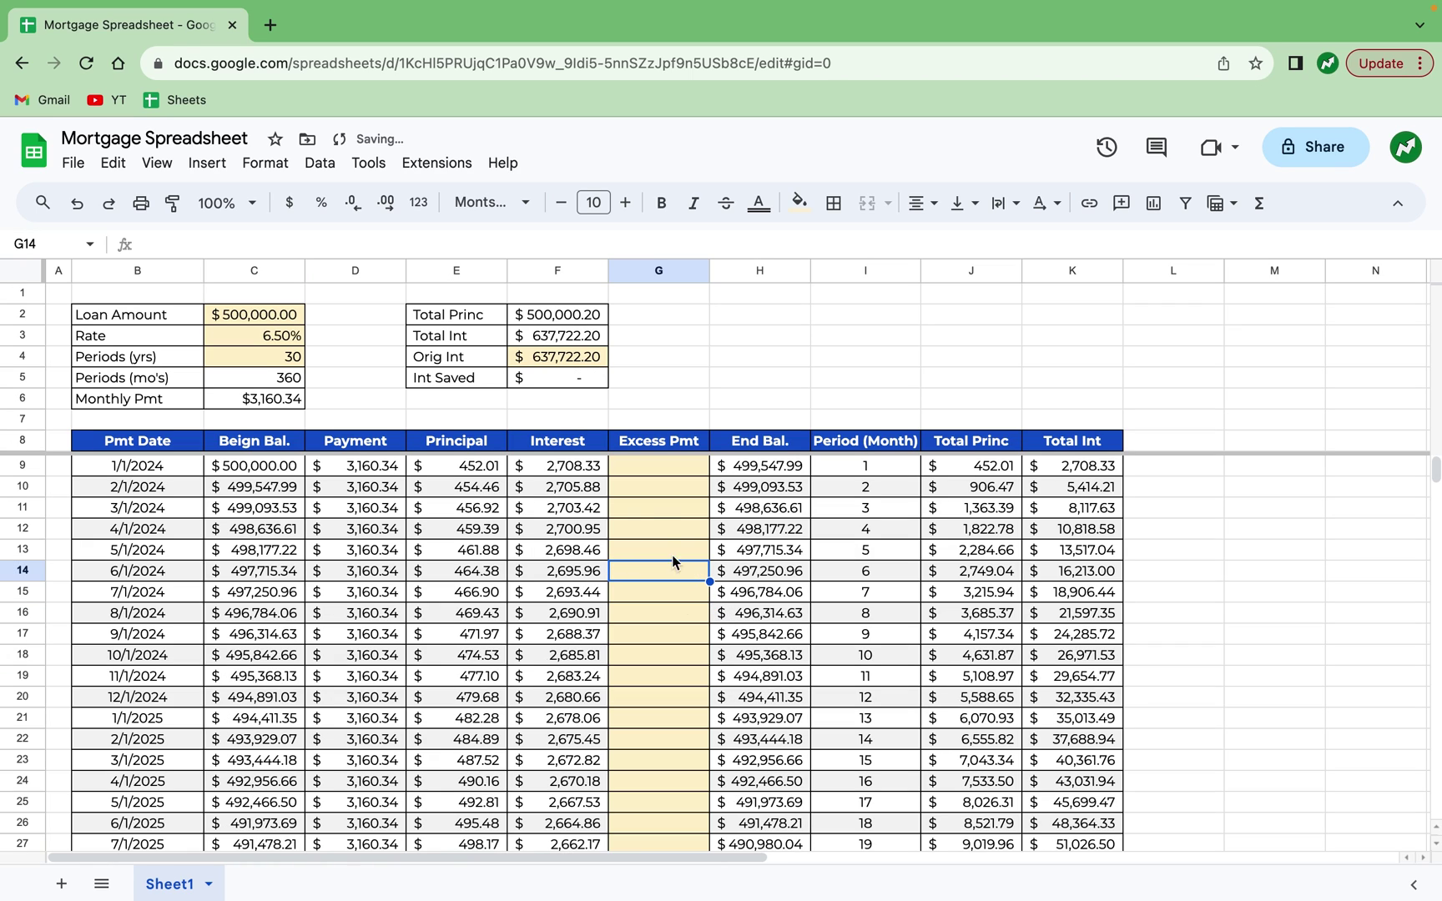
left_click(649, 512)
Change the interest rate in C3 to 6.00% and check Orig Int in F4.
left_click(273, 335)
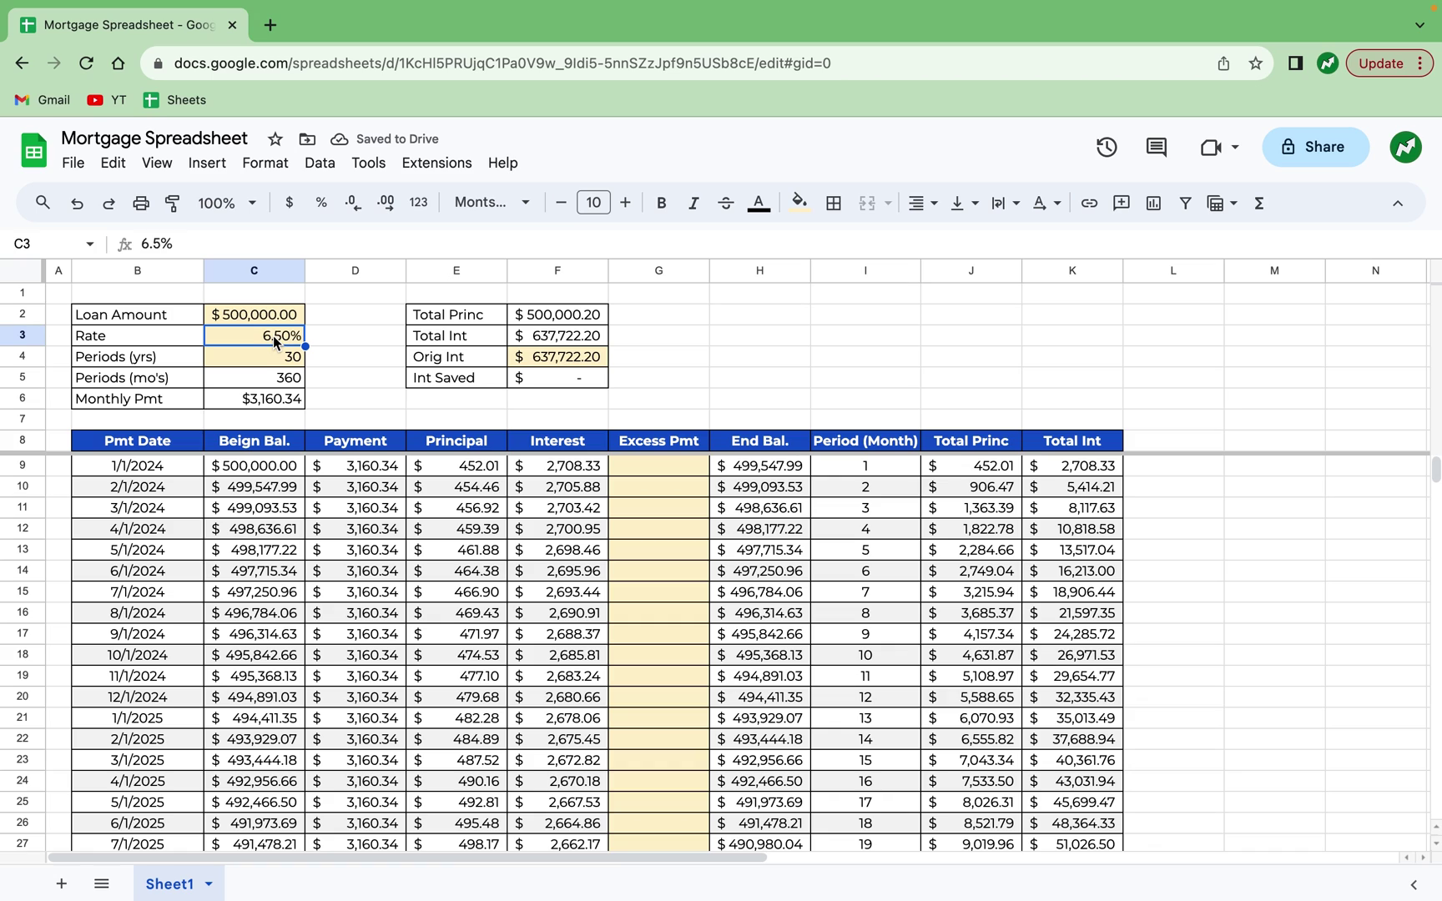
type("6")
key("Tab")
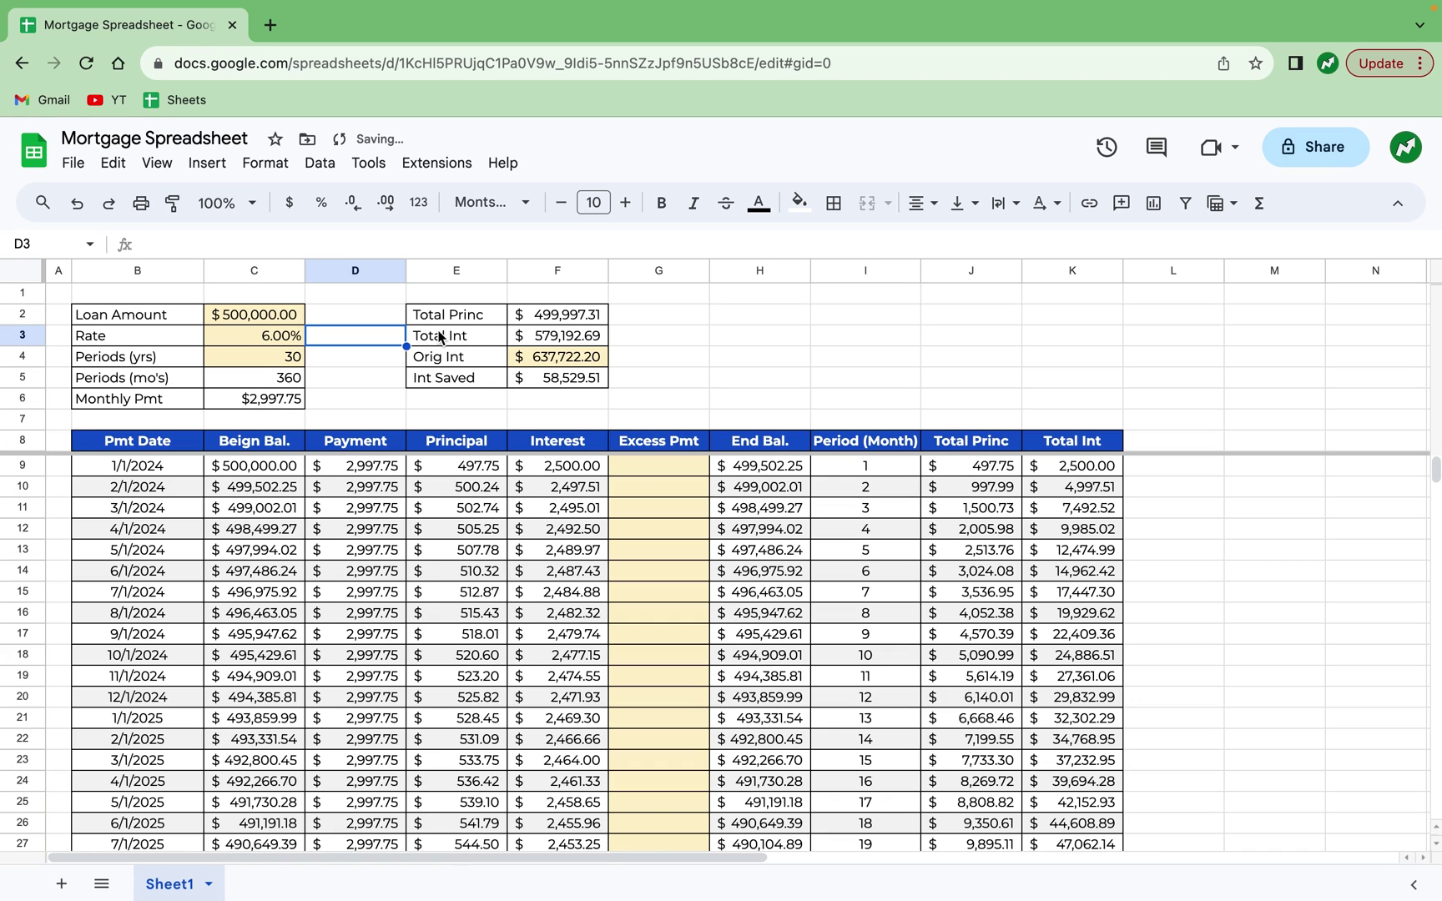
left_click(558, 361)
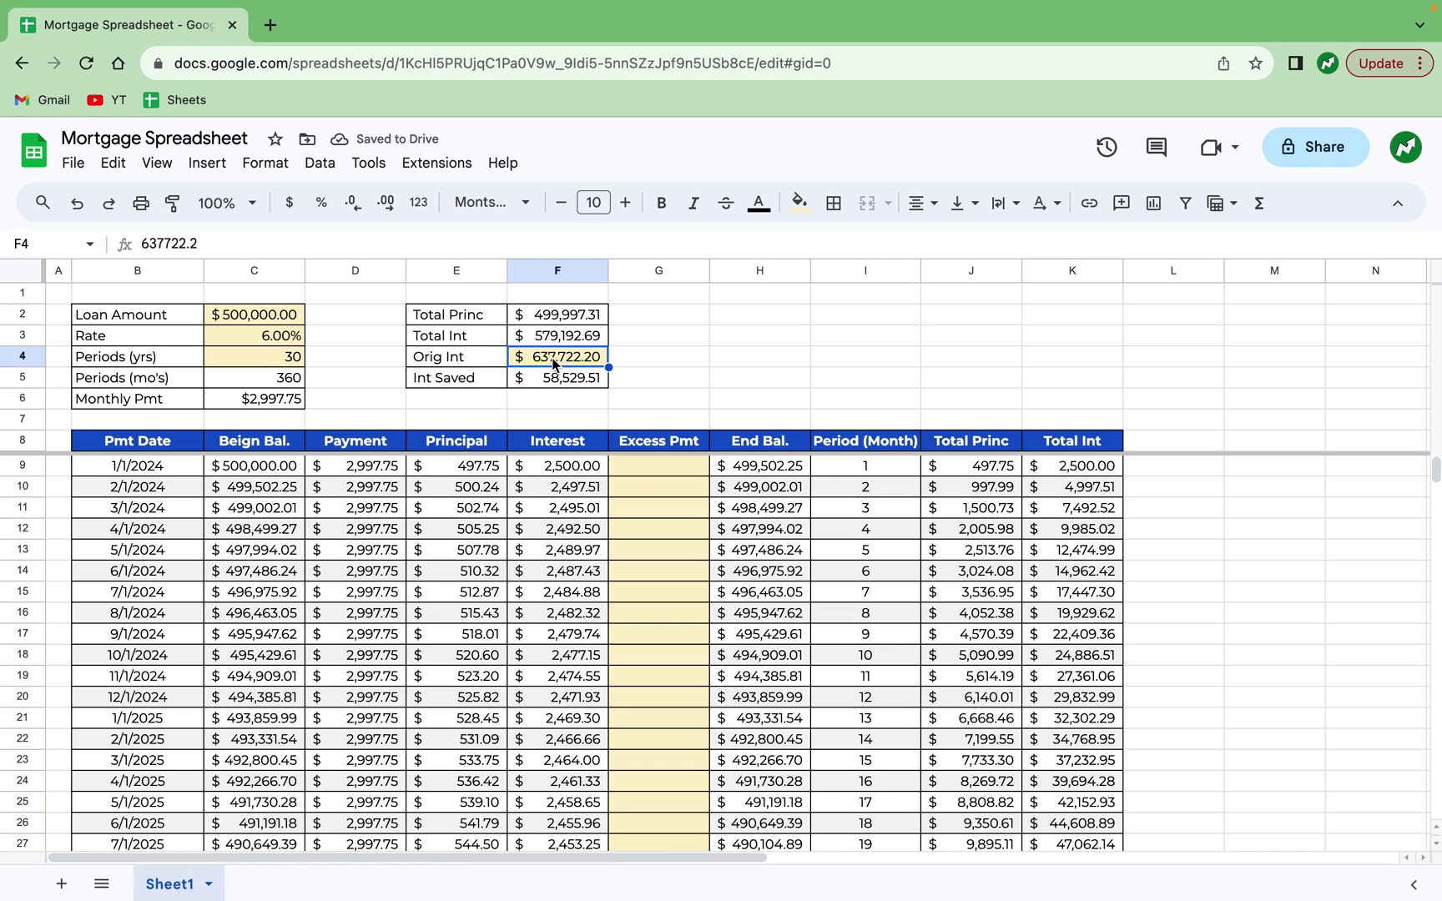